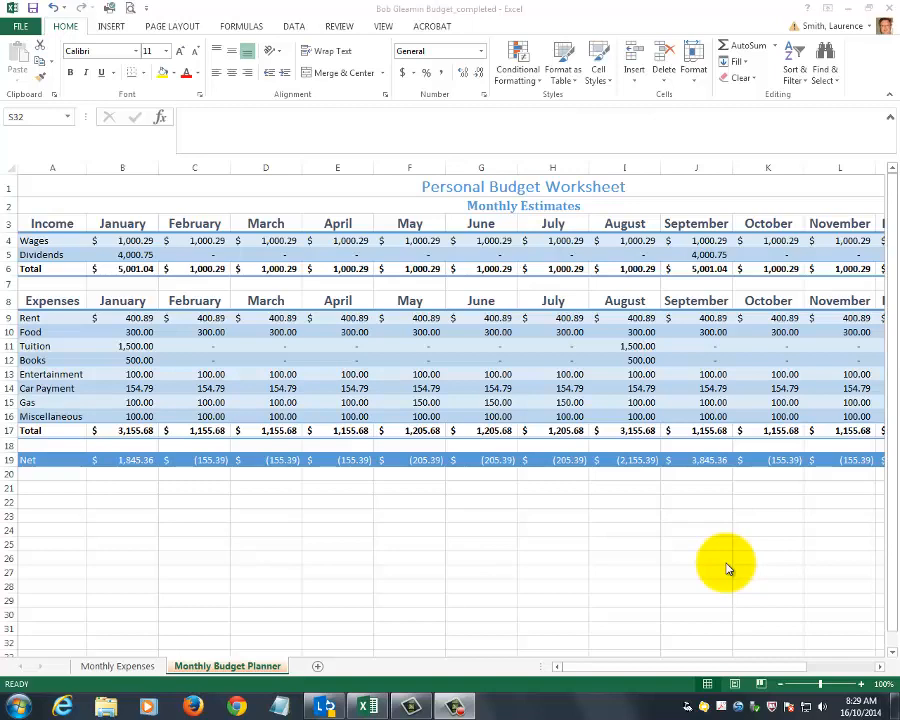
Examine the Monthly Budget Planner sheet at 80% zoom and compare its figures with the Monthly Expenses pie chart
{"action": "left_click", "coordinate": [782, 685]}
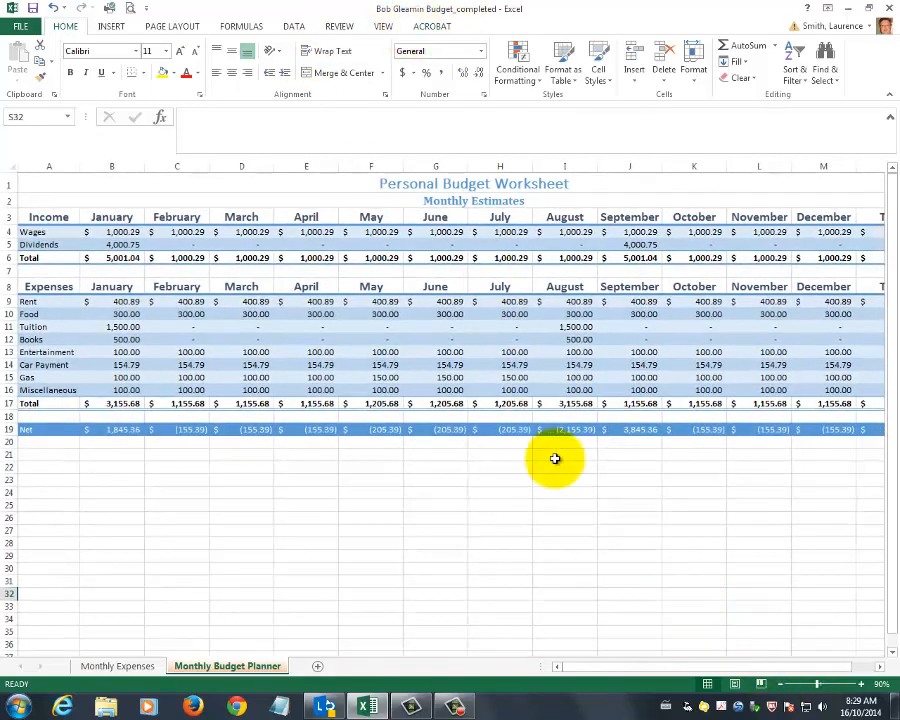
{"action": "left_click", "coordinate": [776, 684]}
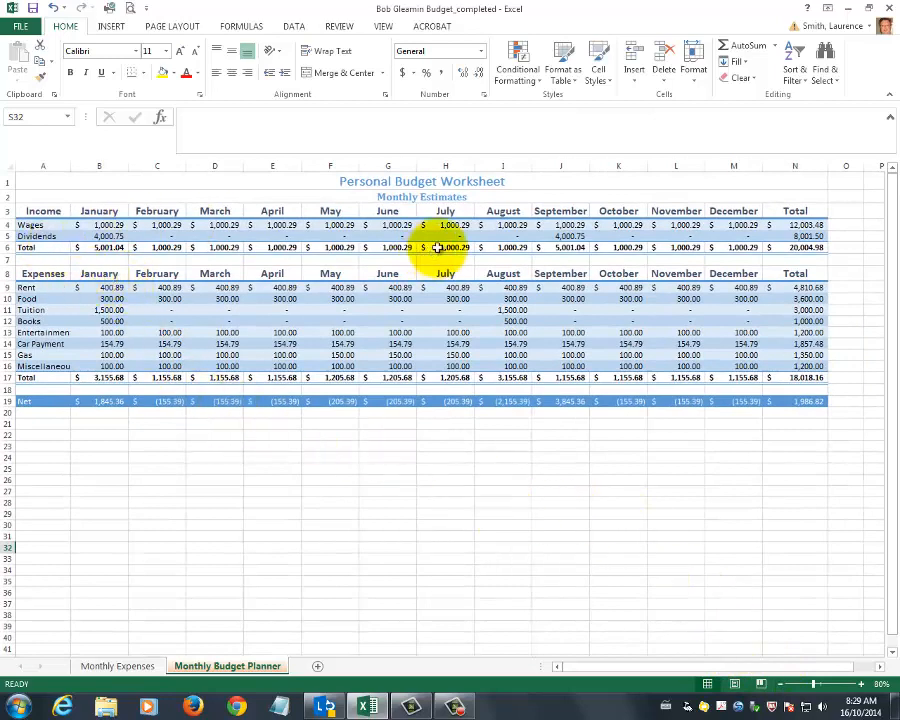
{"action": "left_click", "coordinate": [368, 183]}
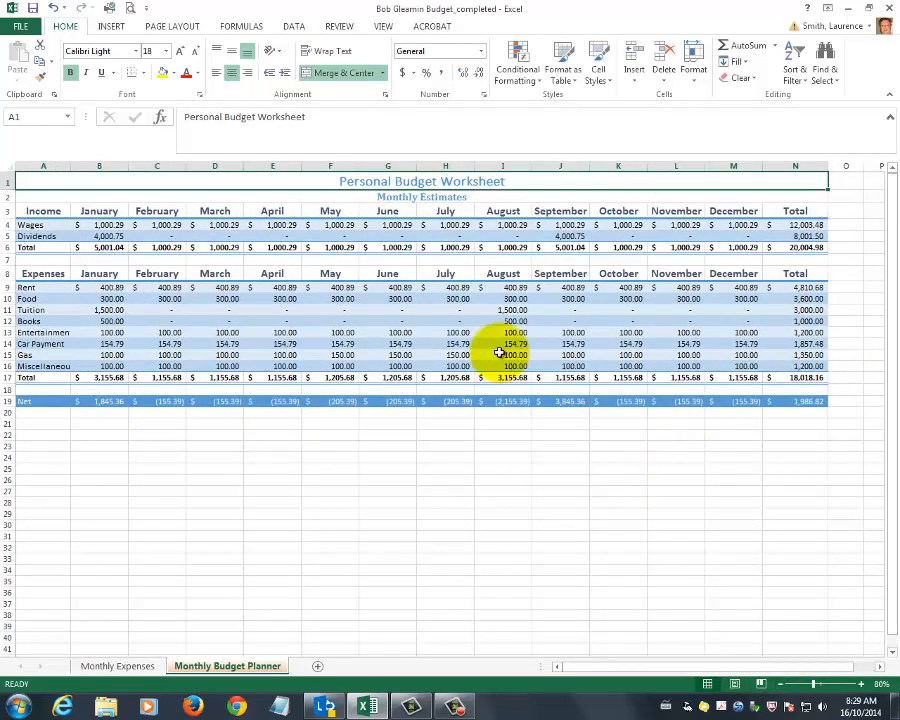
{"action": "left_click", "coordinate": [456, 199]}
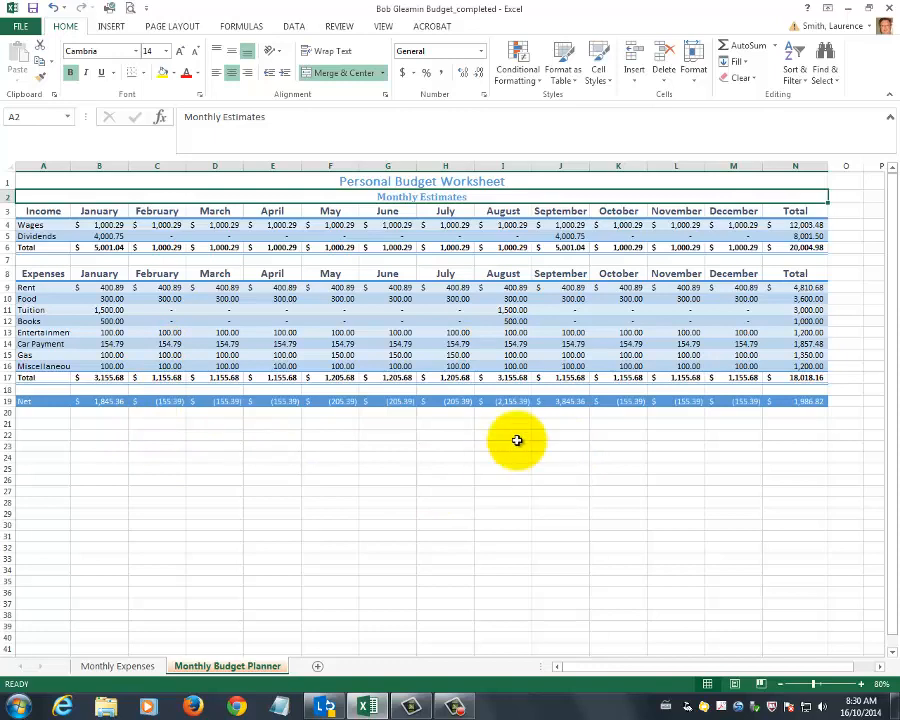
{"action": "left_click", "coordinate": [133, 668]}
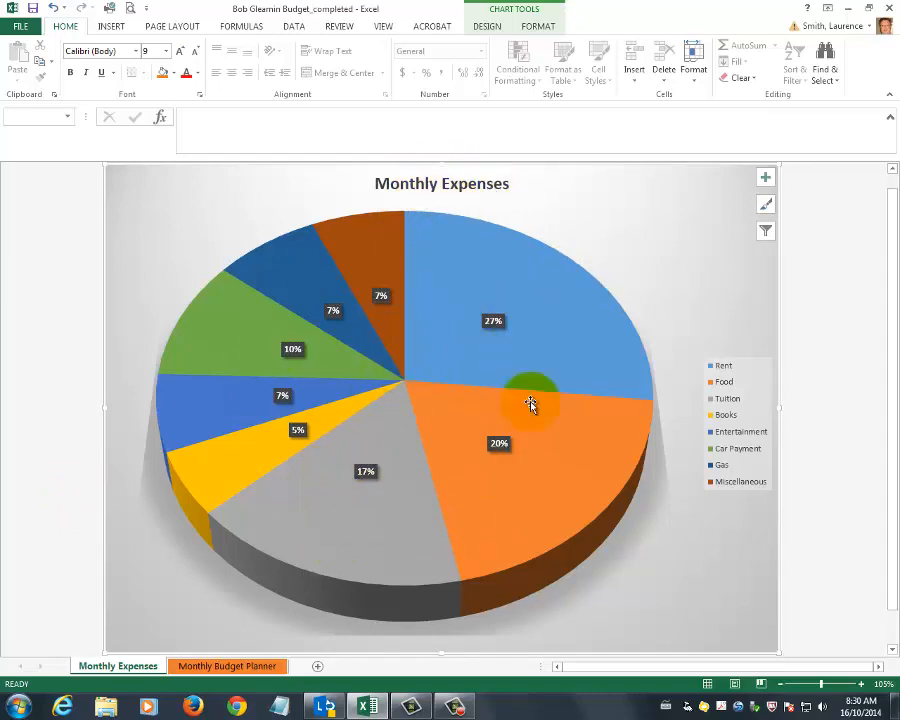
{"action": "mouse_move", "coordinate": [478, 444]}
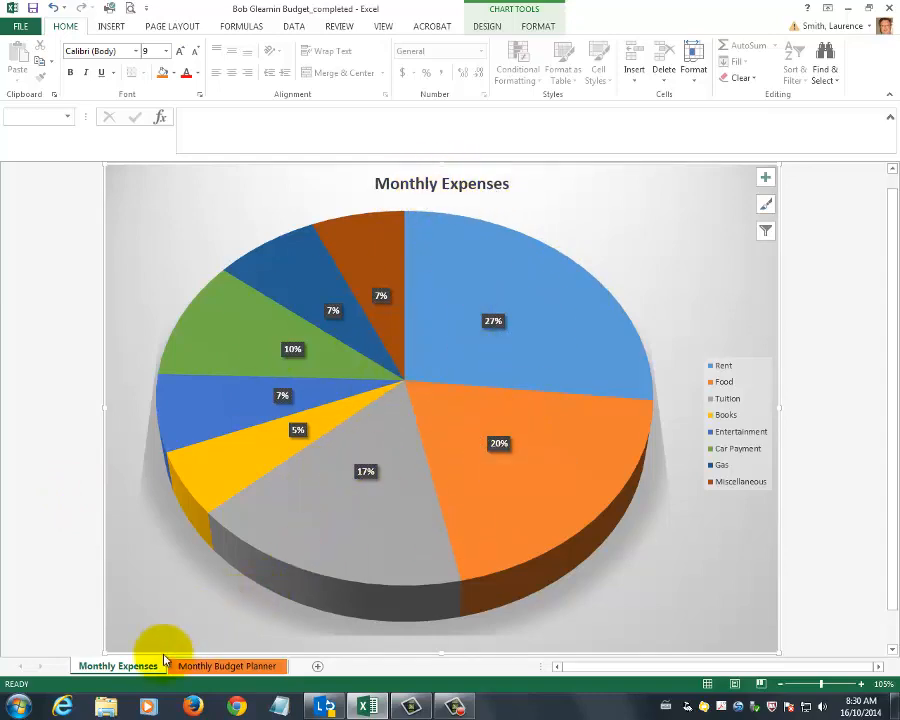
{"action": "left_click", "coordinate": [205, 666]}
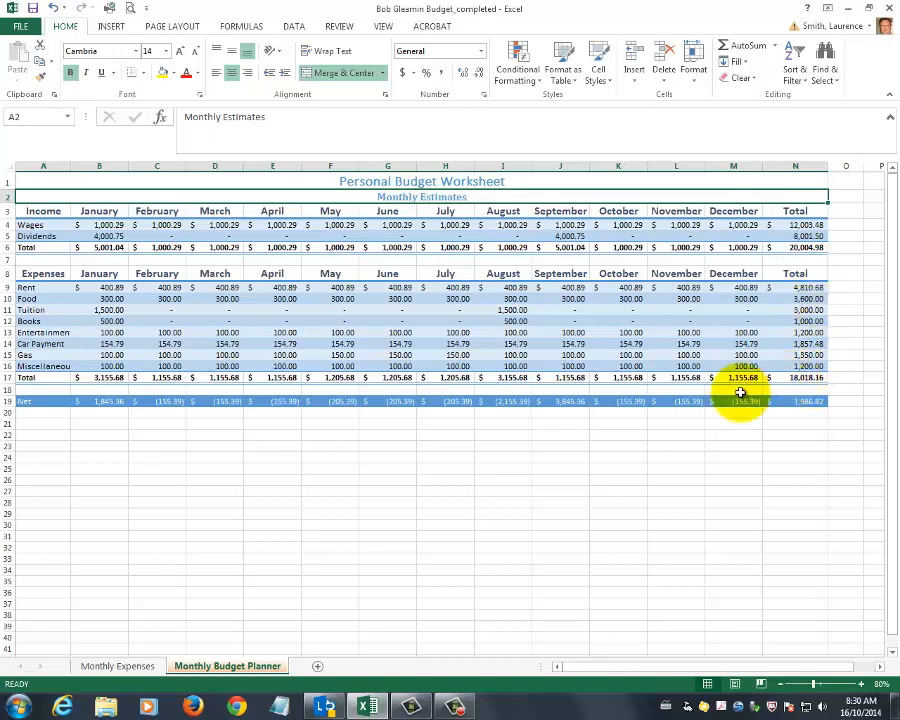
{"action": "left_click", "coordinate": [118, 667]}
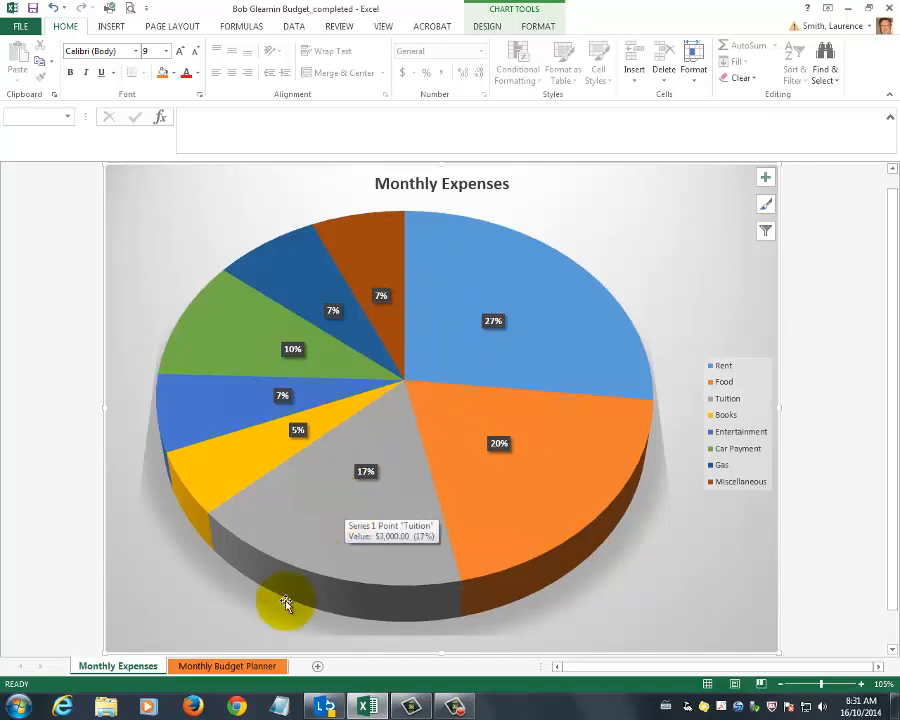
{"action": "left_click", "coordinate": [234, 667]}
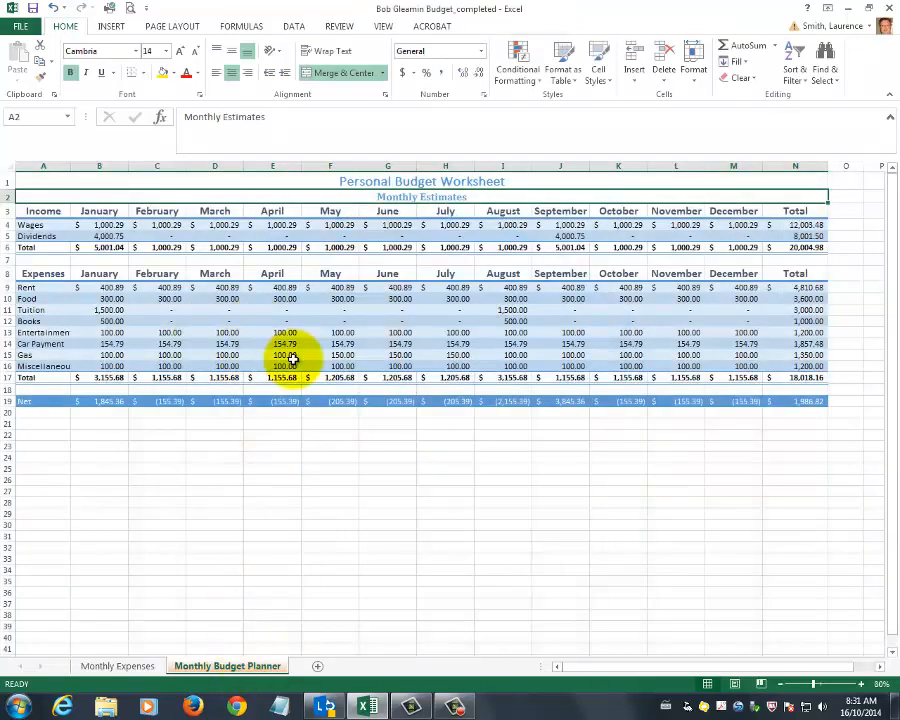
Create a new blank workbook and collapse the formula bar to a single line
{"action": "left_click", "coordinate": [21, 27]}
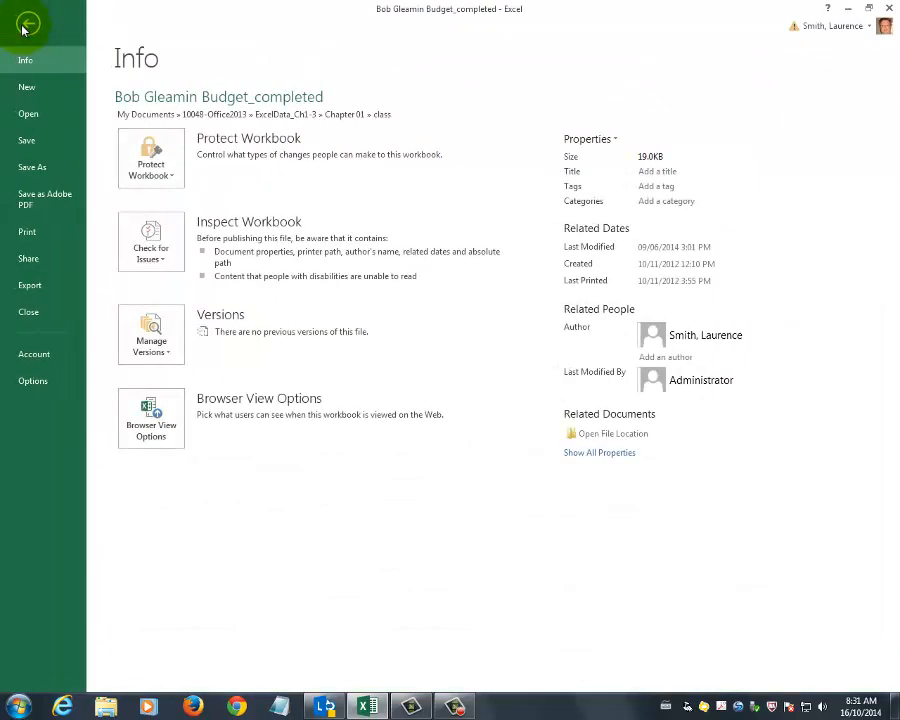
{"action": "left_click", "coordinate": [26, 88]}
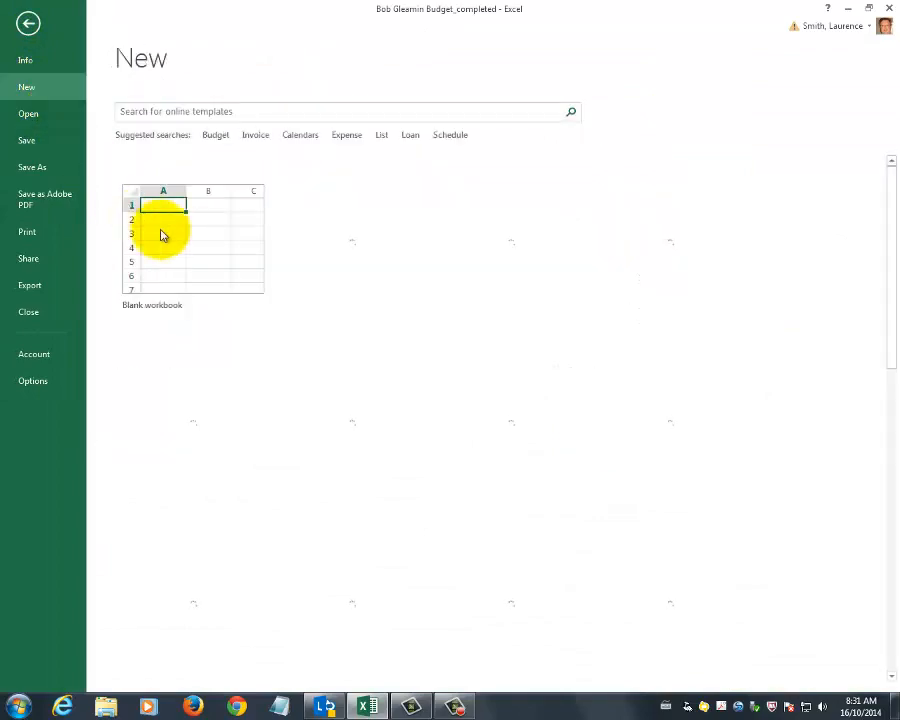
{"action": "left_click", "coordinate": [190, 250]}
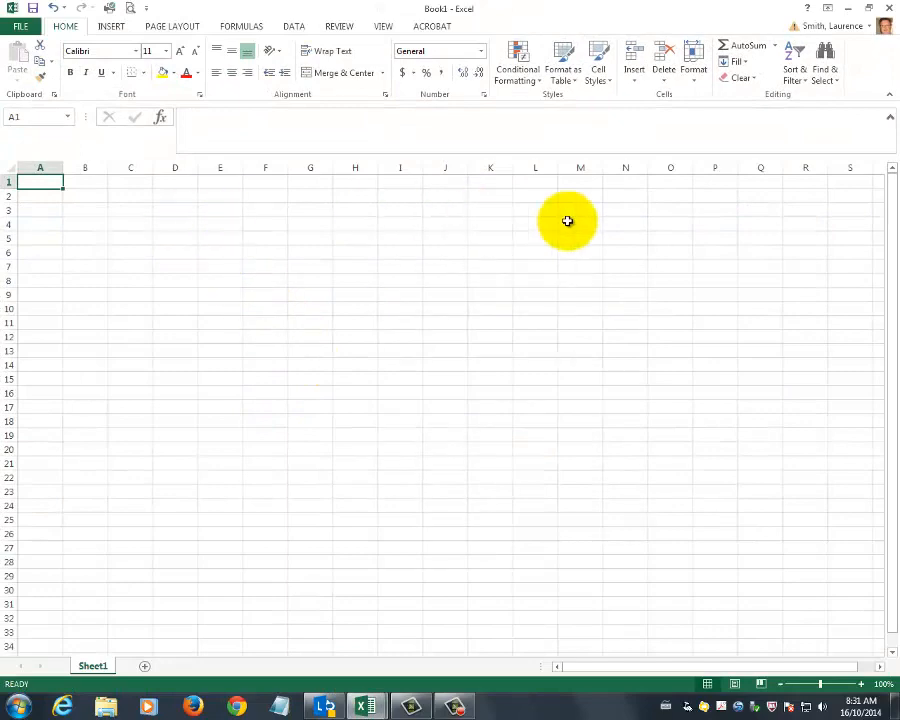
{"action": "left_click", "coordinate": [890, 118]}
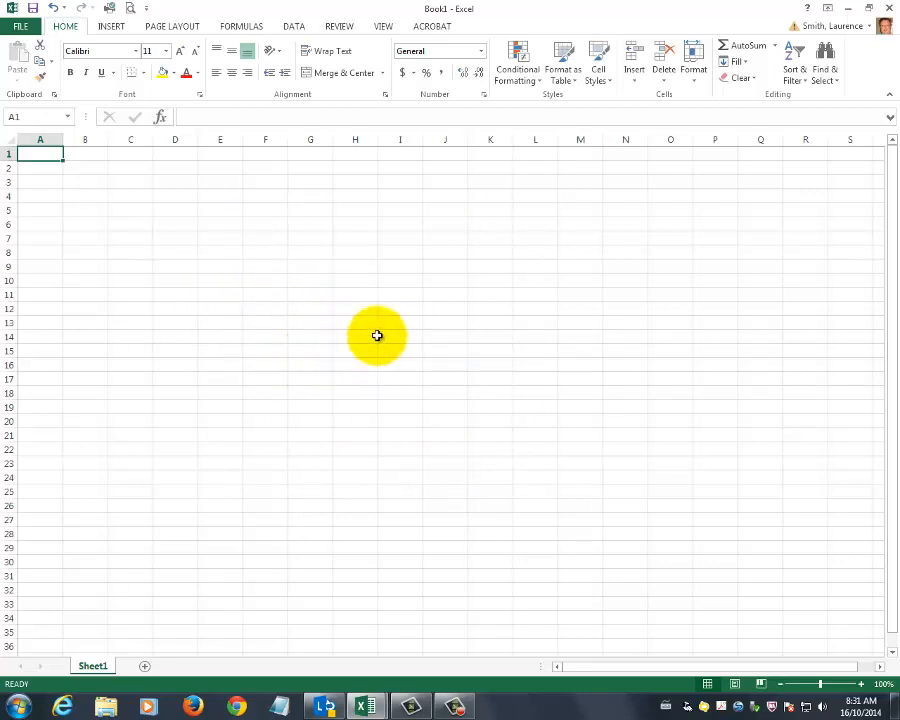
Select several individual cells of the empty sheet in turn, ending on cell E4
{"action": "left_click", "coordinate": [194, 199]}
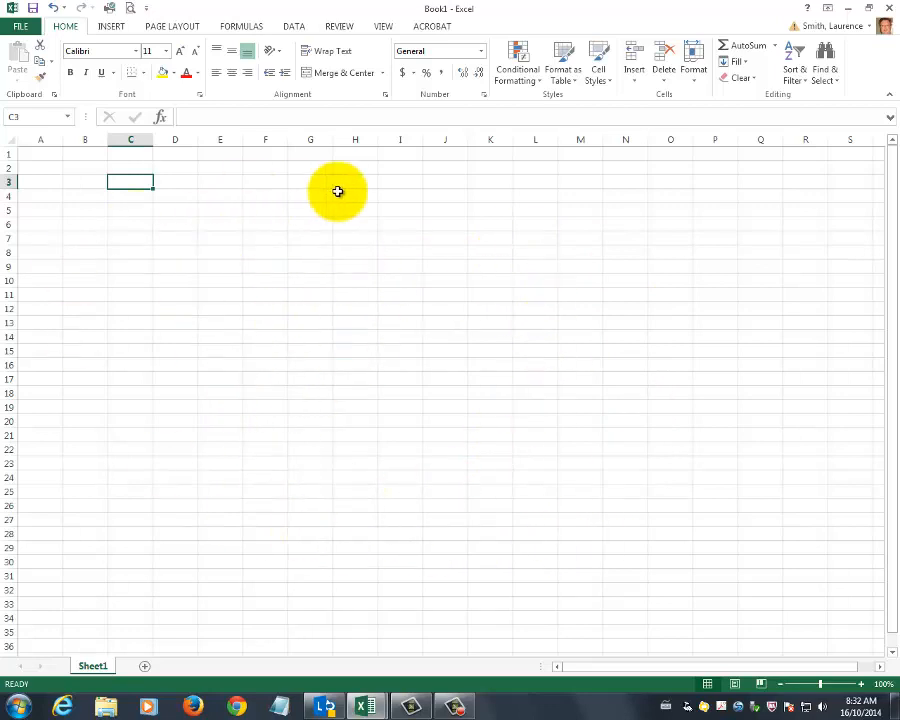
{"action": "left_click", "coordinate": [228, 208]}
{"action": "left_click", "coordinate": [187, 210]}
{"action": "left_click", "coordinate": [270, 206]}
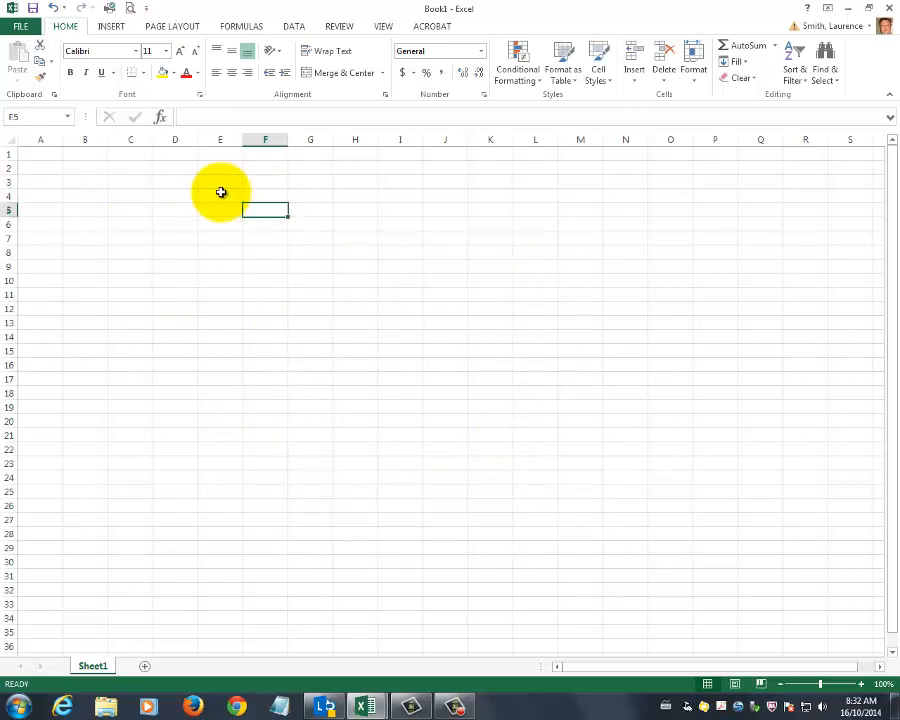
{"action": "left_click", "coordinate": [220, 193]}
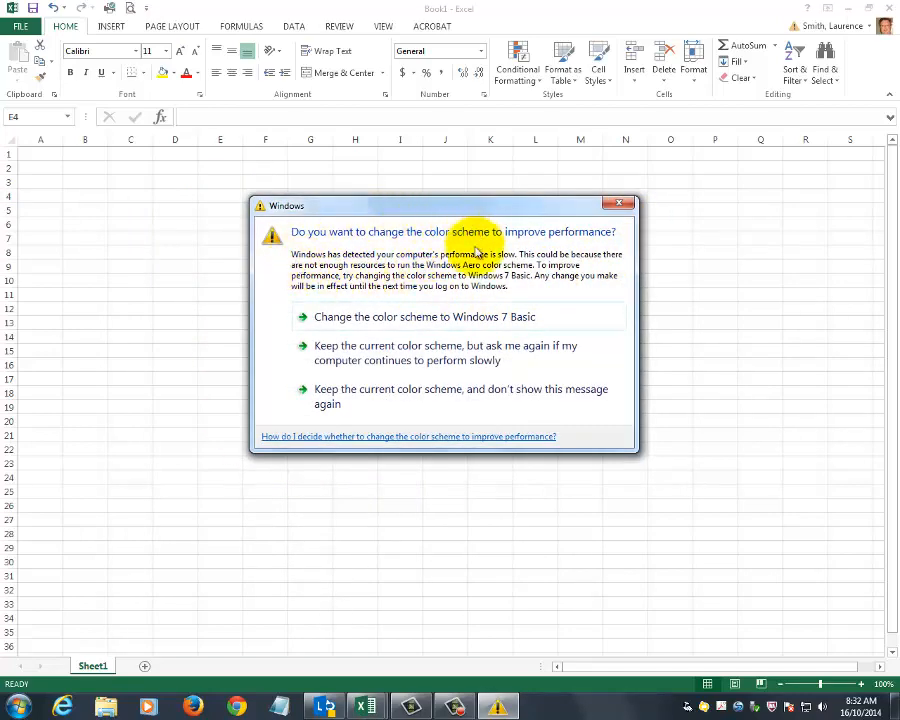
Dismiss the Windows color scheme prompt and move the active cell down column E from E4 to E13
{"action": "left_click", "coordinate": [615, 205]}
{"action": "key", "text": "Down"}
{"action": "key", "text": "Down"}
{"action": "key", "text": "Down"}
{"action": "key", "text": "Down"}
{"action": "key", "text": "Down"}
{"action": "key", "text": "Down"}
{"action": "key", "text": "Down"}
{"action": "key", "text": "Down"}
{"action": "key", "text": "Down"}
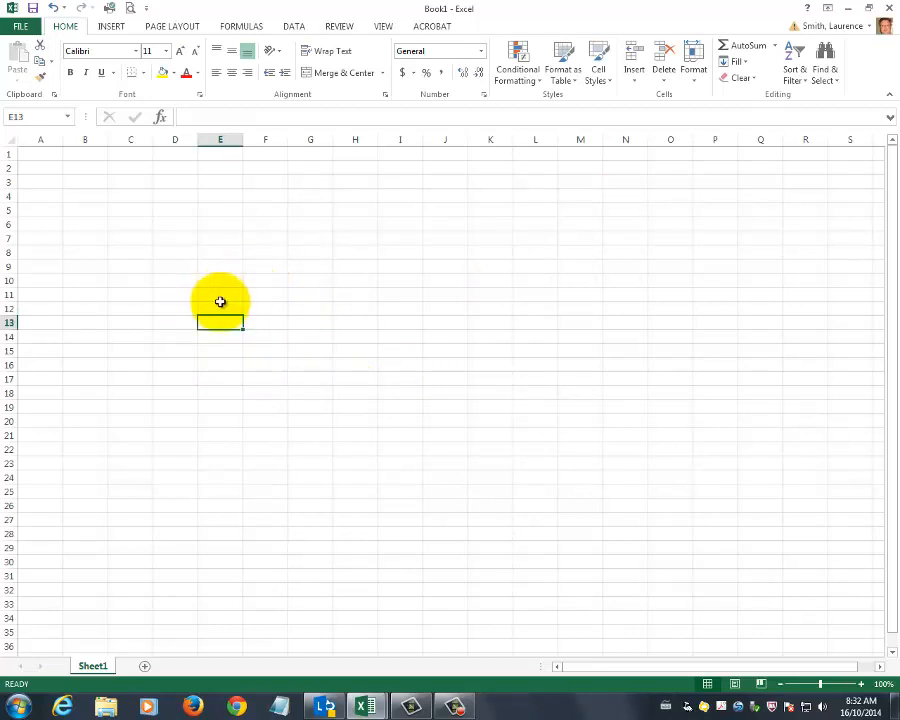
Enter a first name in cell D6 and widen column D slightly
{"action": "left_click", "coordinate": [189, 225]}
{"action": "type", "text": "I"}
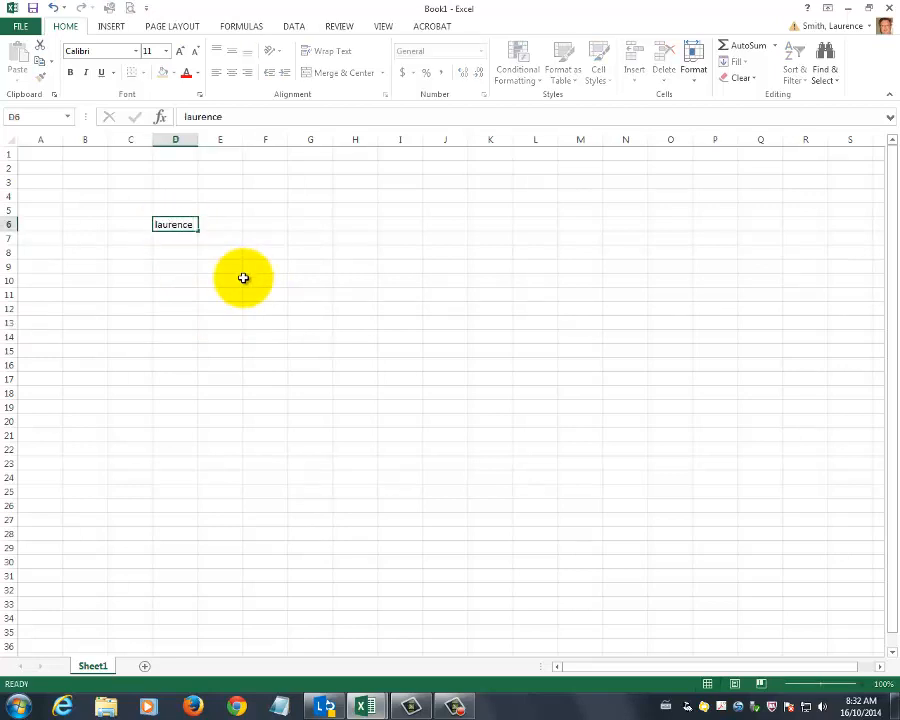
{"action": "key", "text": "Return"}
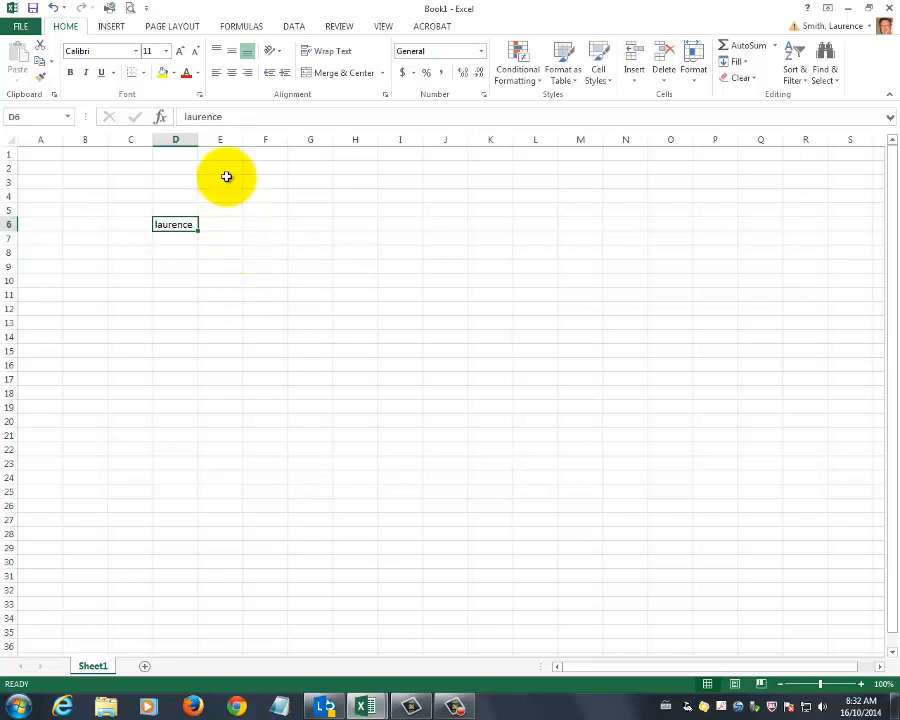
{"action": "left_click_drag", "start_coordinate": [197, 142], "coordinate": [216, 141]}
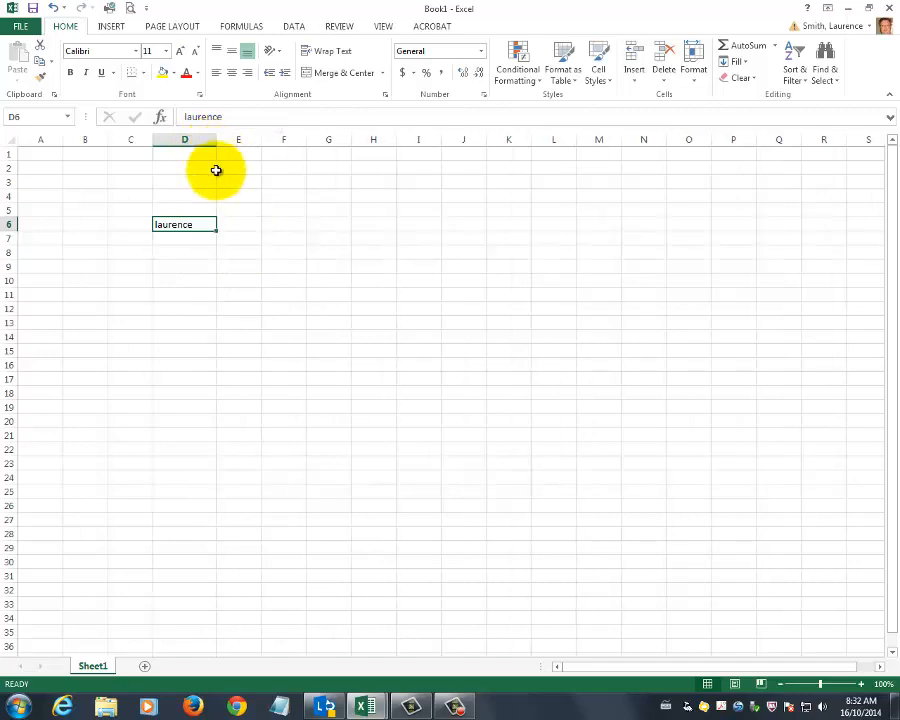
Enter 1000 in cell D8, and select D6 and D8 in turn to compare the alignment of text and number
{"action": "left_click", "coordinate": [185, 253]}
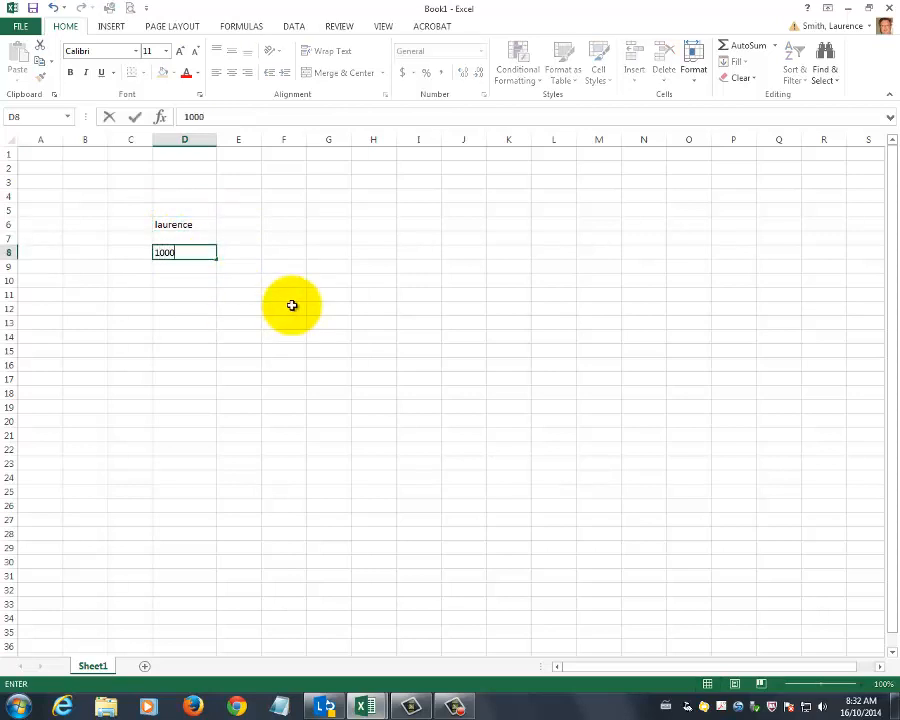
{"action": "key", "text": "Return"}
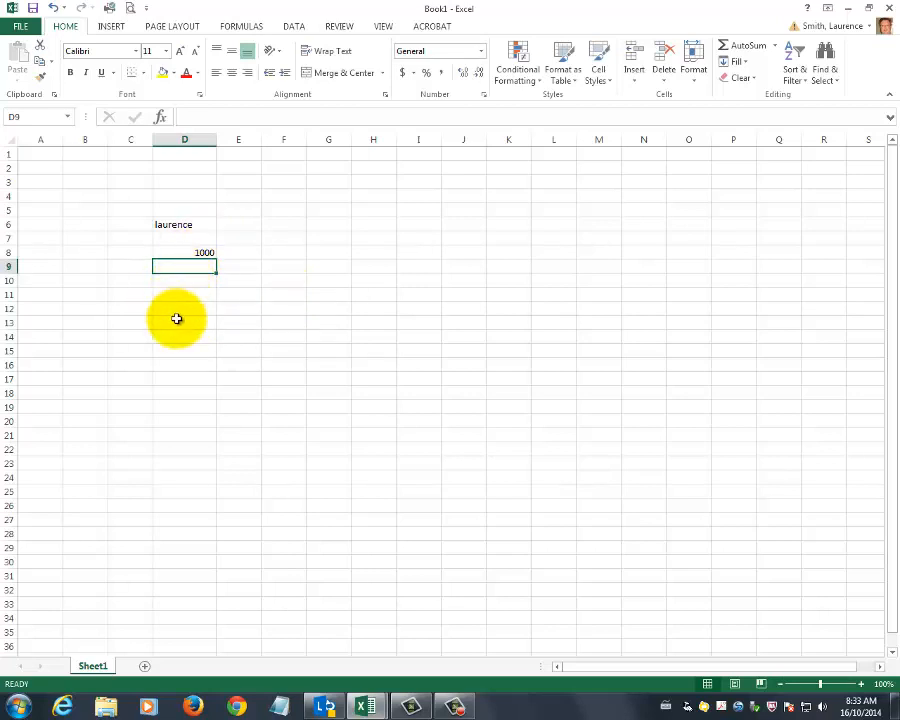
{"action": "left_click", "coordinate": [189, 225]}
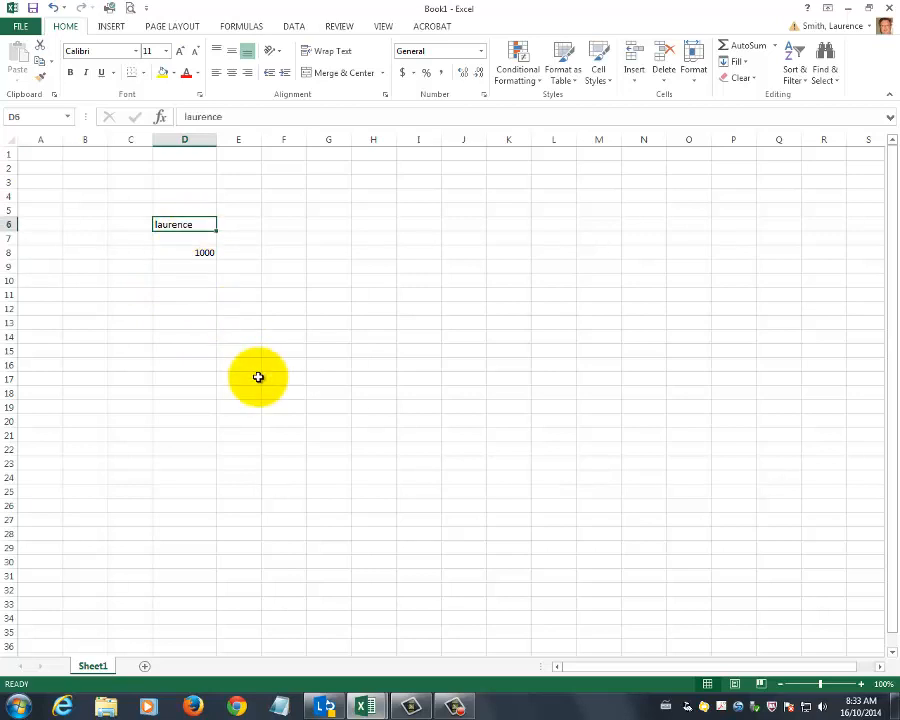
{"action": "left_click", "coordinate": [197, 255]}
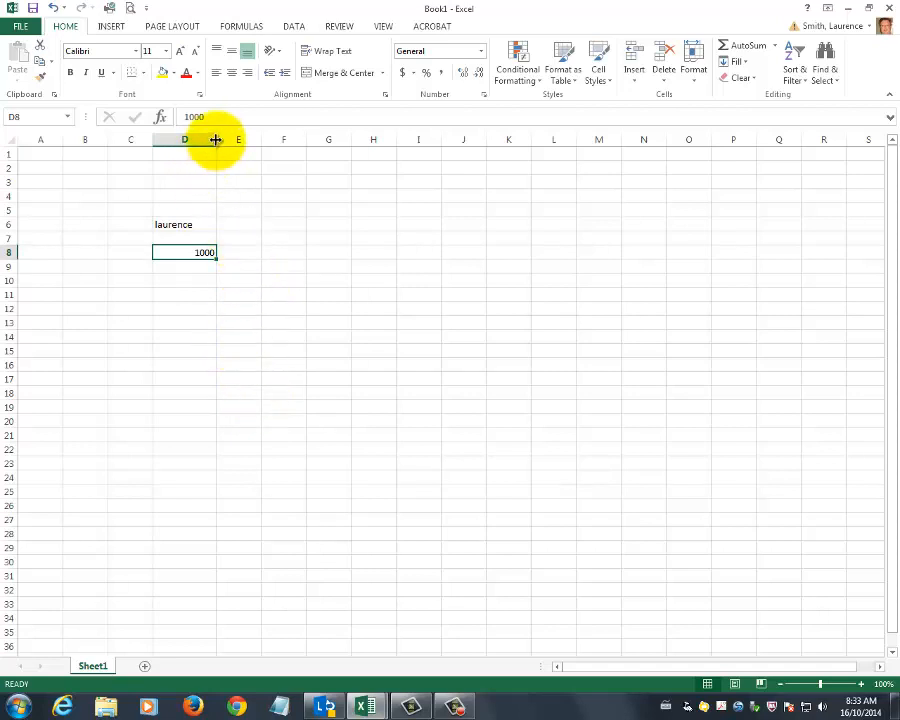
Narrow column D until the name in D6 extends past its edge, and inspect the contents of D6, E6 and D8
{"action": "left_click_drag", "start_coordinate": [215, 139], "coordinate": [215, 139]}
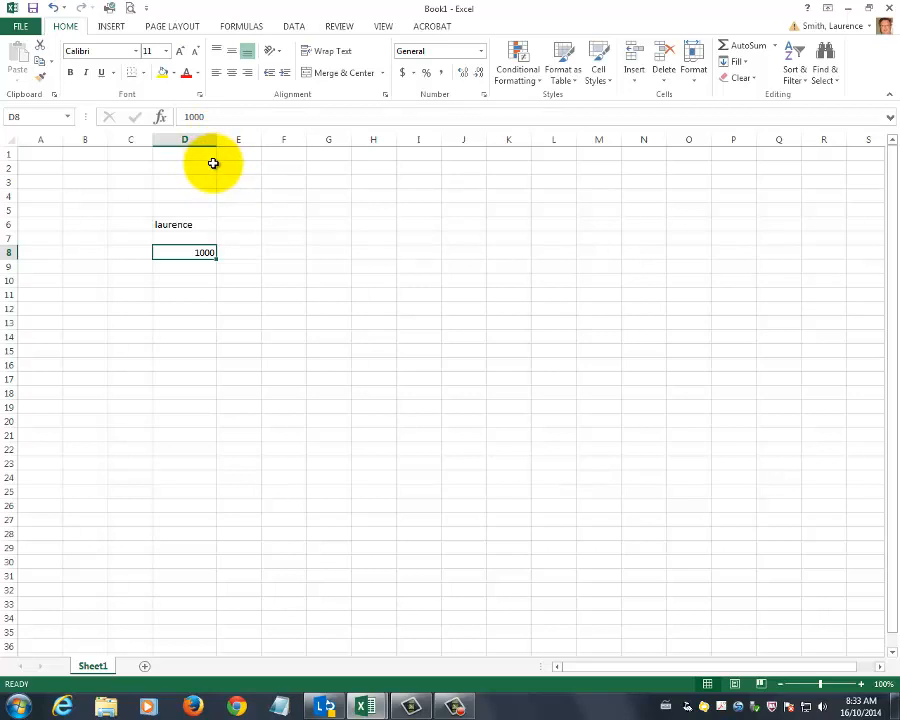
{"action": "left_click_drag", "start_coordinate": [214, 139], "coordinate": [181, 137]}
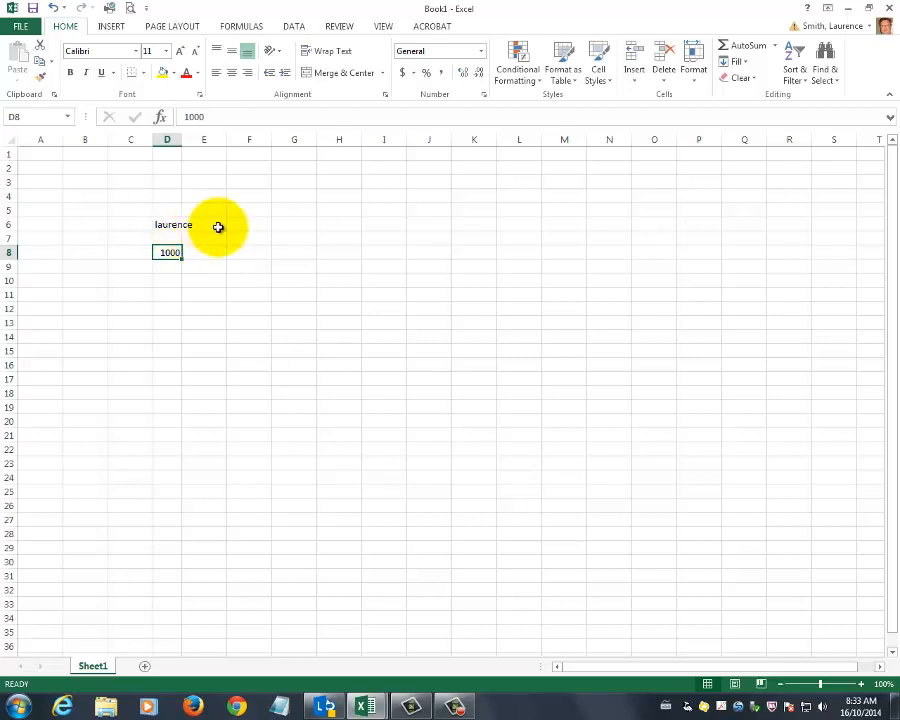
{"action": "left_click", "coordinate": [168, 225]}
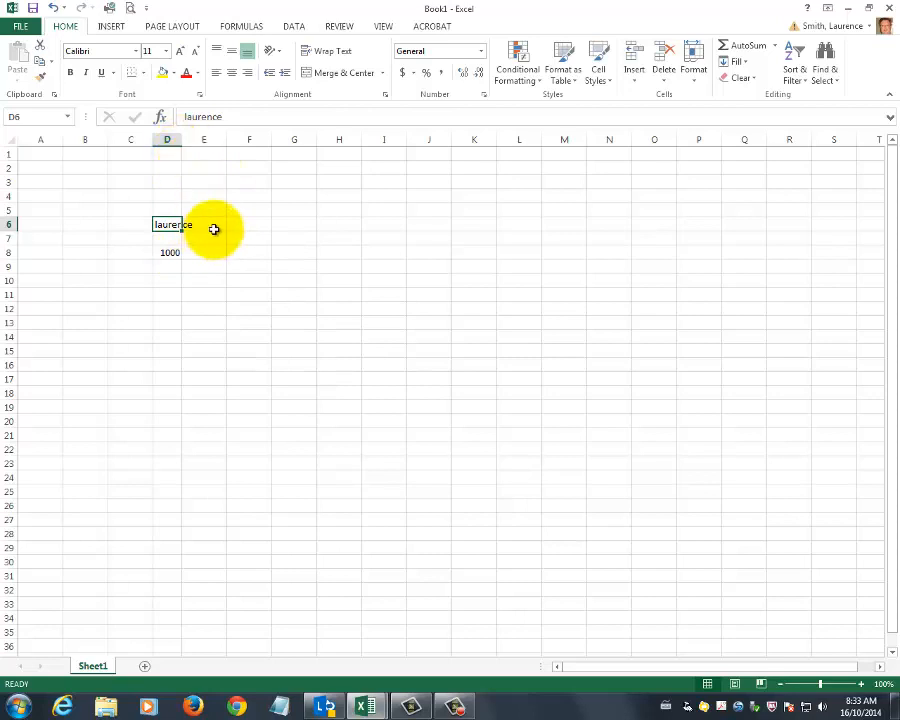
{"action": "left_click", "coordinate": [214, 226]}
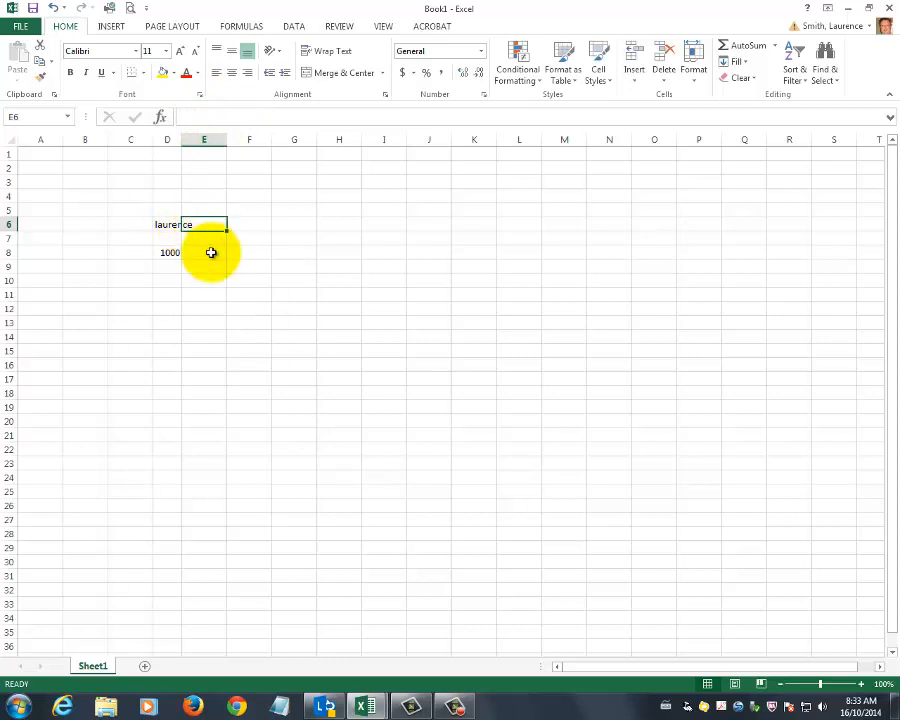
{"action": "left_click", "coordinate": [166, 252]}
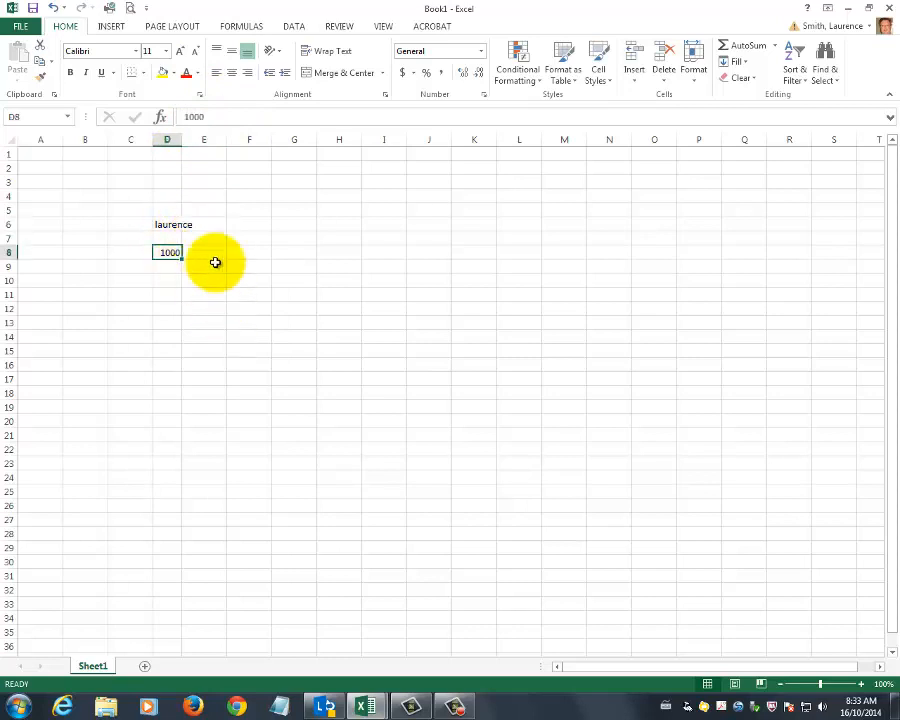
Twice narrow column D too far for the number in D8 and widen it again, ending just wide enough for the name in D6
{"action": "left_click_drag", "start_coordinate": [181, 141], "coordinate": [171, 141]}
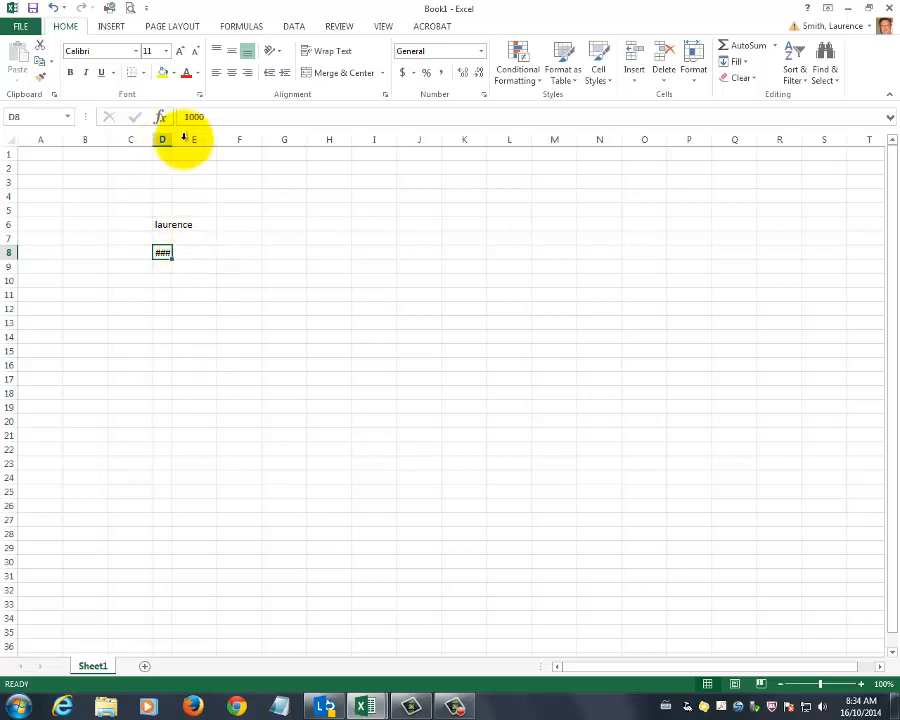
{"action": "left_click_drag", "start_coordinate": [177, 140], "coordinate": [191, 142]}
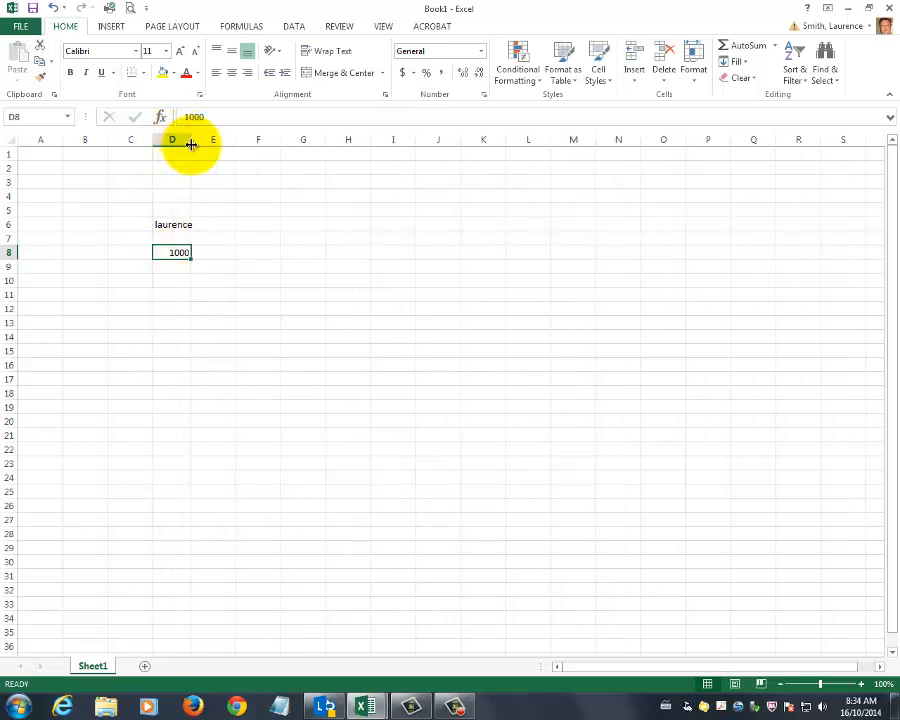
{"action": "left_click", "coordinate": [219, 257]}
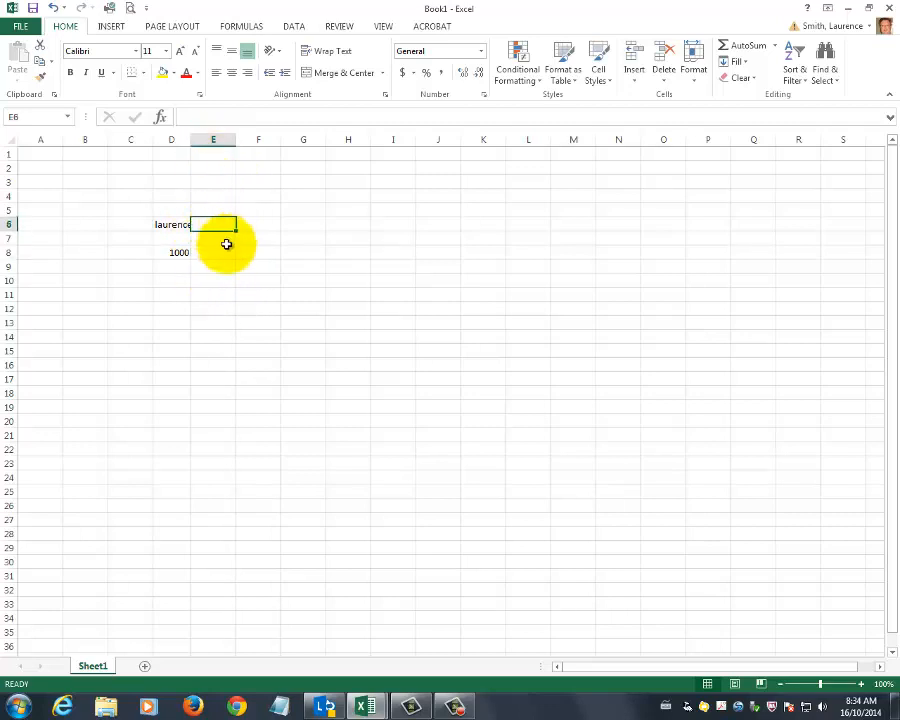
{"action": "left_click_drag", "start_coordinate": [192, 139], "coordinate": [177, 139]}
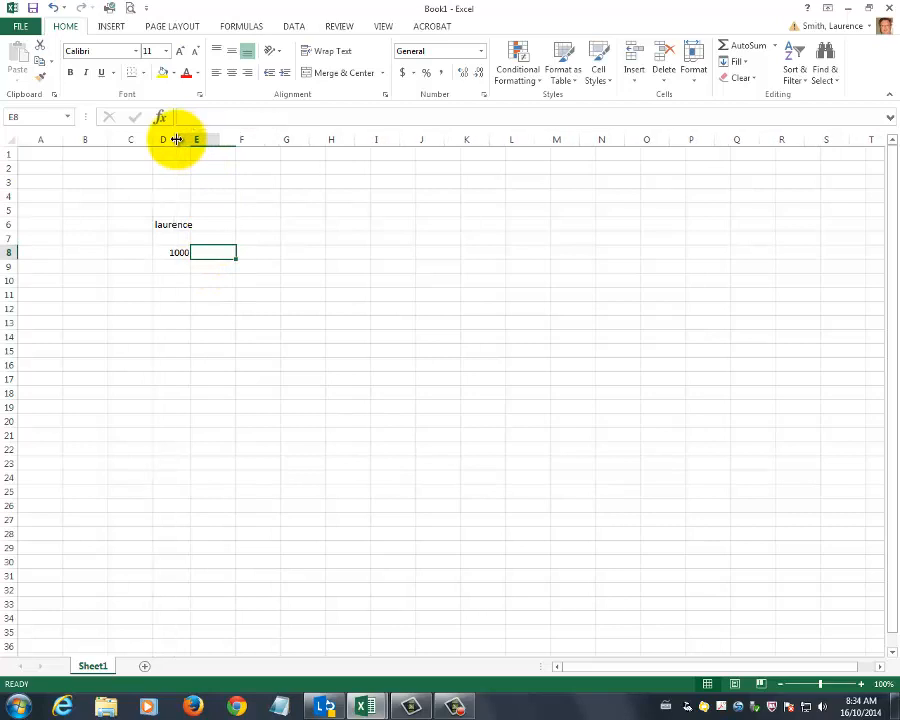
{"action": "left_click", "coordinate": [166, 252]}
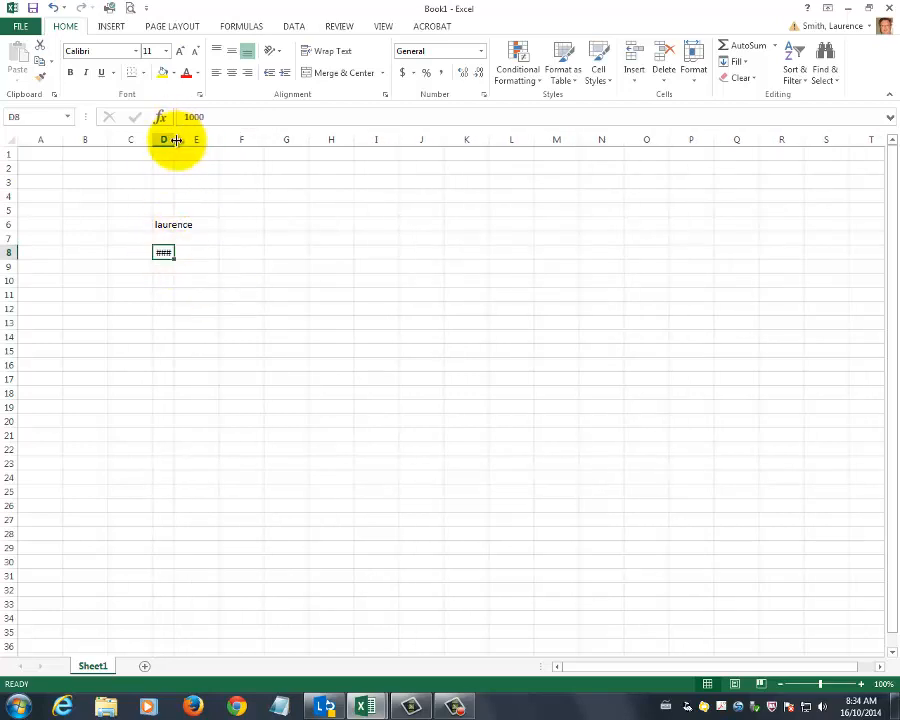
{"action": "left_click_drag", "start_coordinate": [174, 139], "coordinate": [193, 143]}
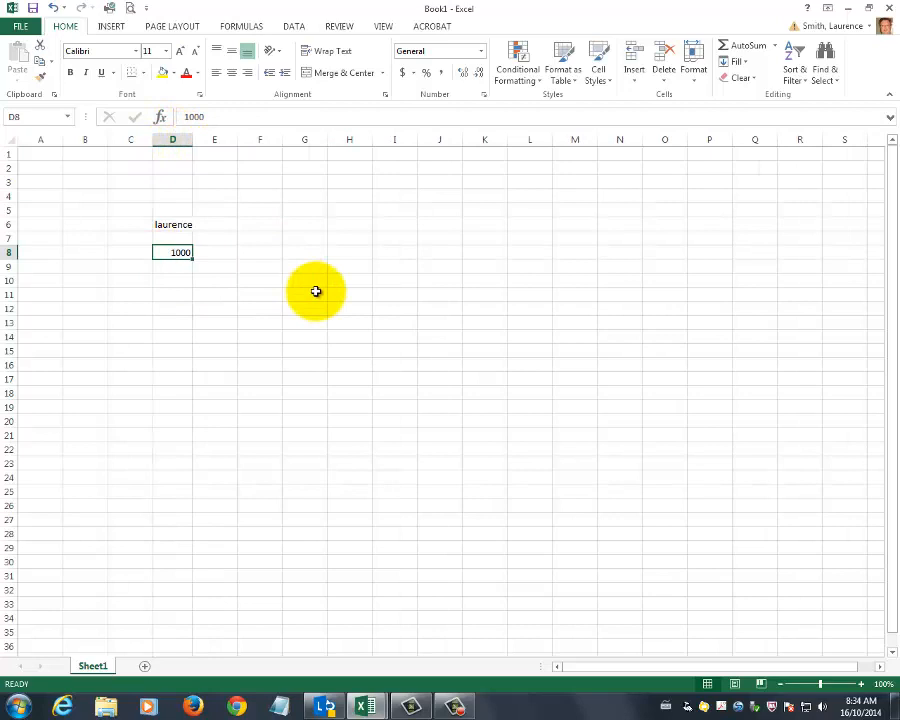
Enter '1000 in cell D10 so the number is stored as text, and review the error-checking options for that cell
{"action": "left_click", "coordinate": [180, 282]}
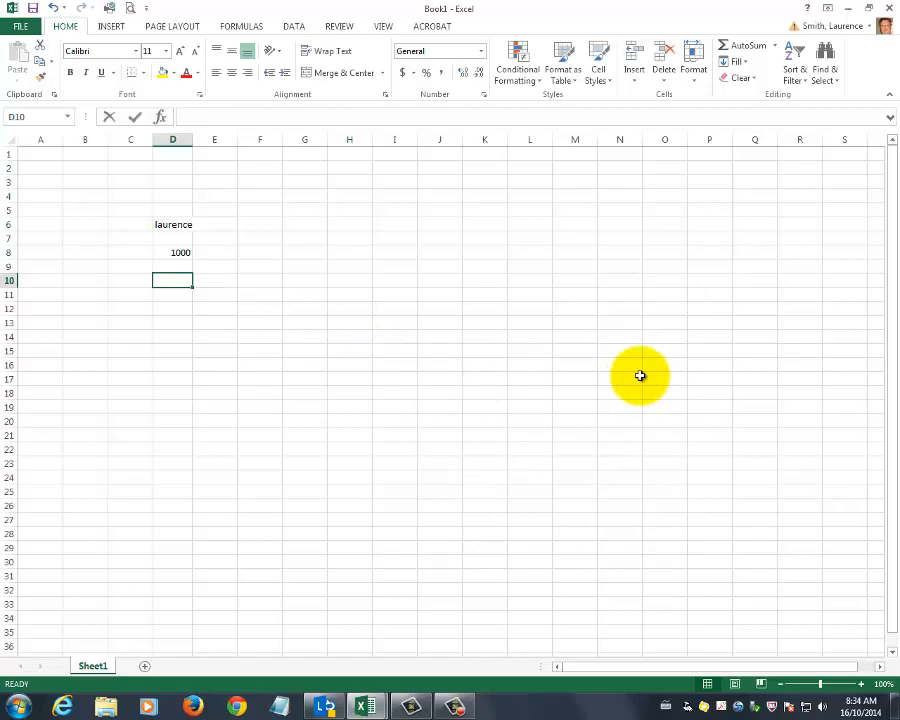
{"action": "type", "text": "'1000"}
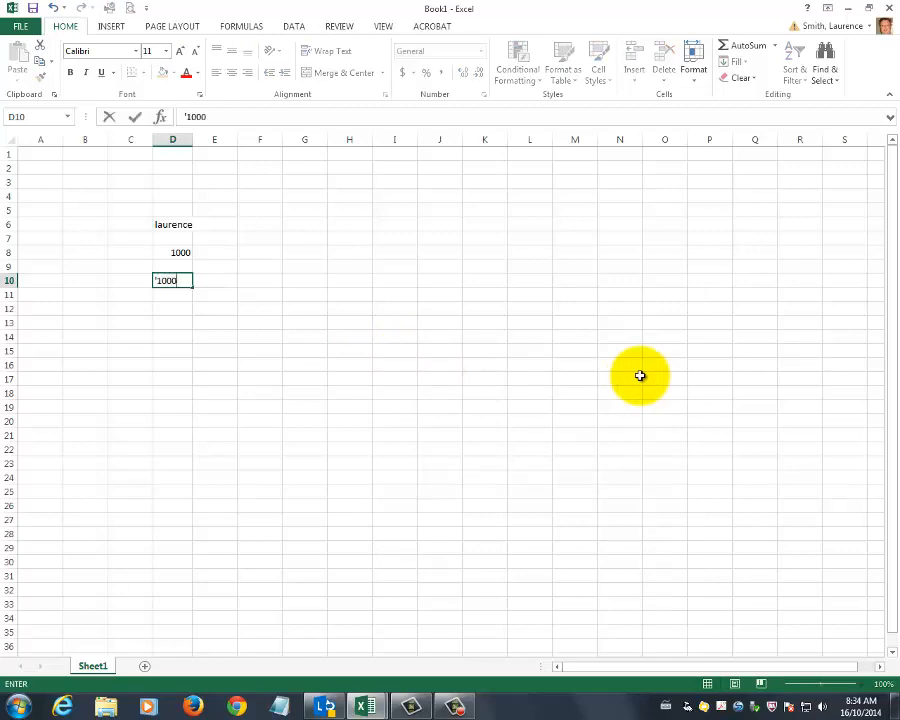
{"action": "key", "text": "Return"}
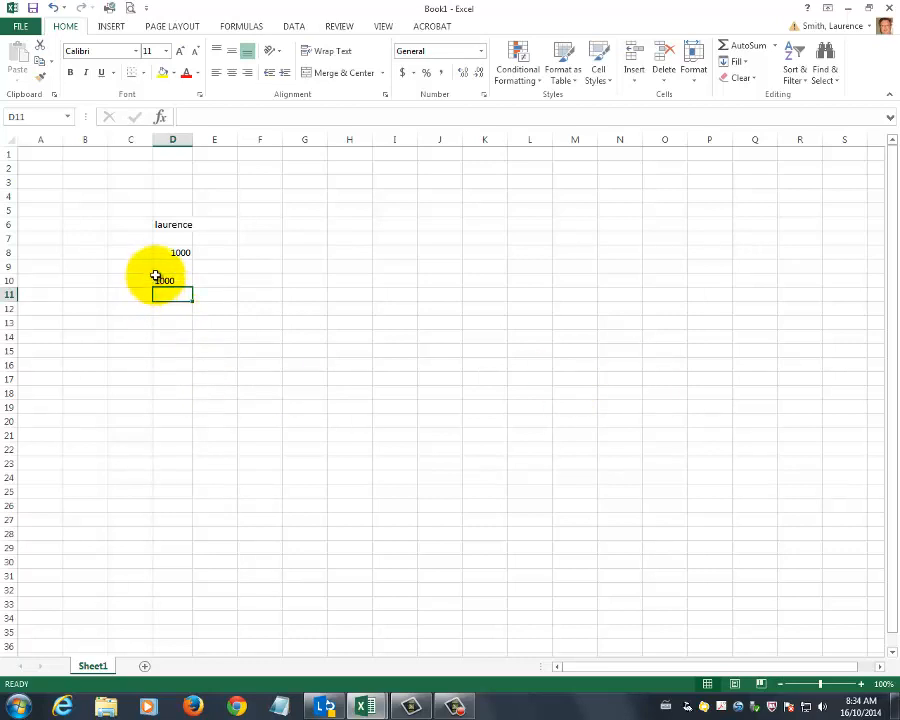
{"action": "left_click", "coordinate": [156, 278]}
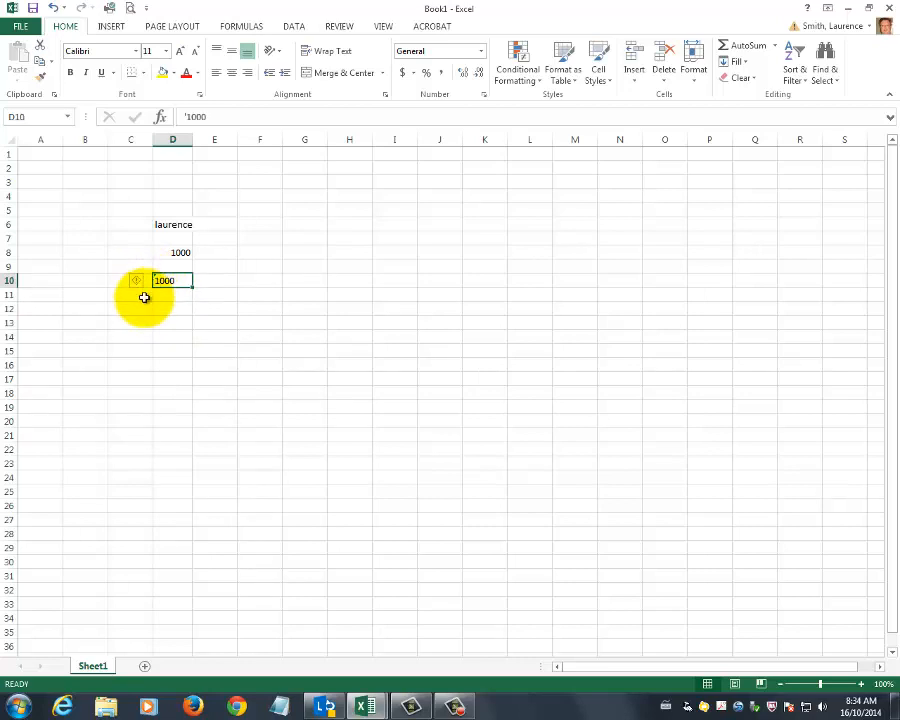
{"action": "left_click", "coordinate": [146, 284]}
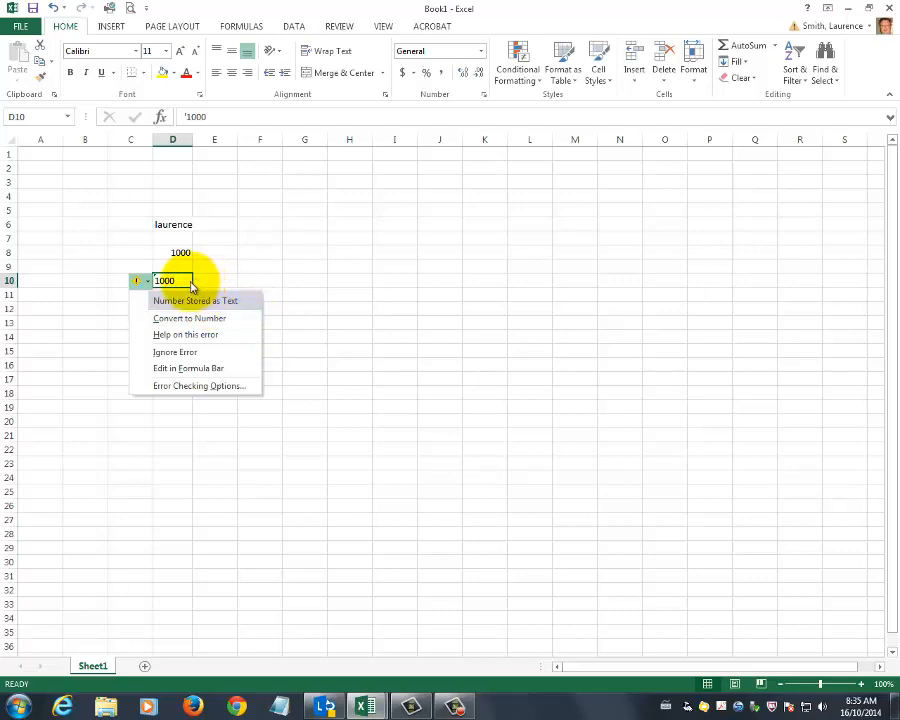
{"action": "left_click", "coordinate": [313, 281]}
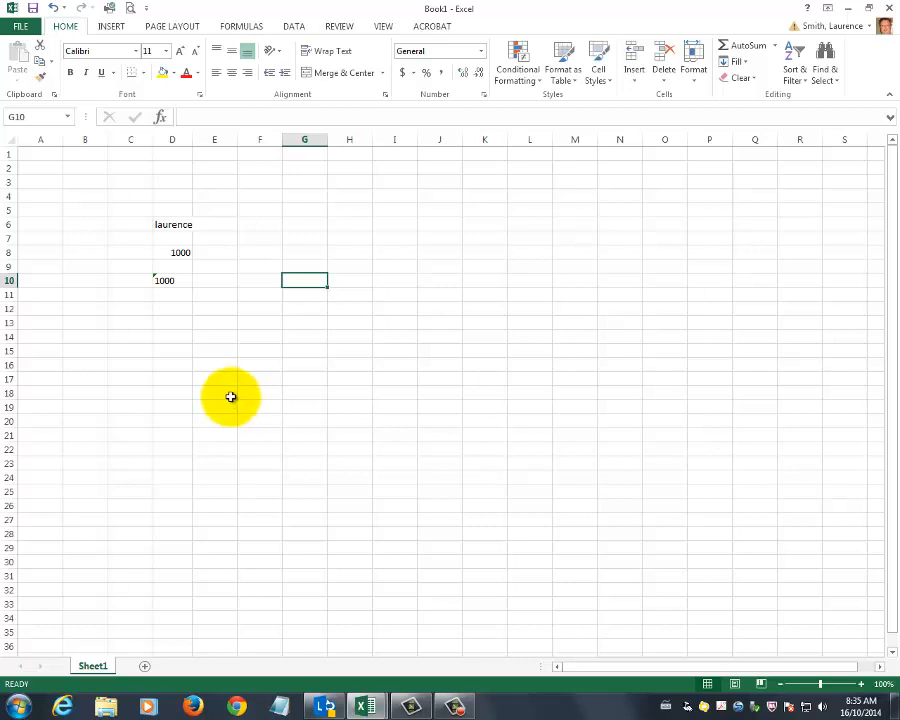
Clear the contents of the cell block C5:G15
{"action": "left_click_drag", "start_coordinate": [130, 210], "coordinate": [238, 322]}
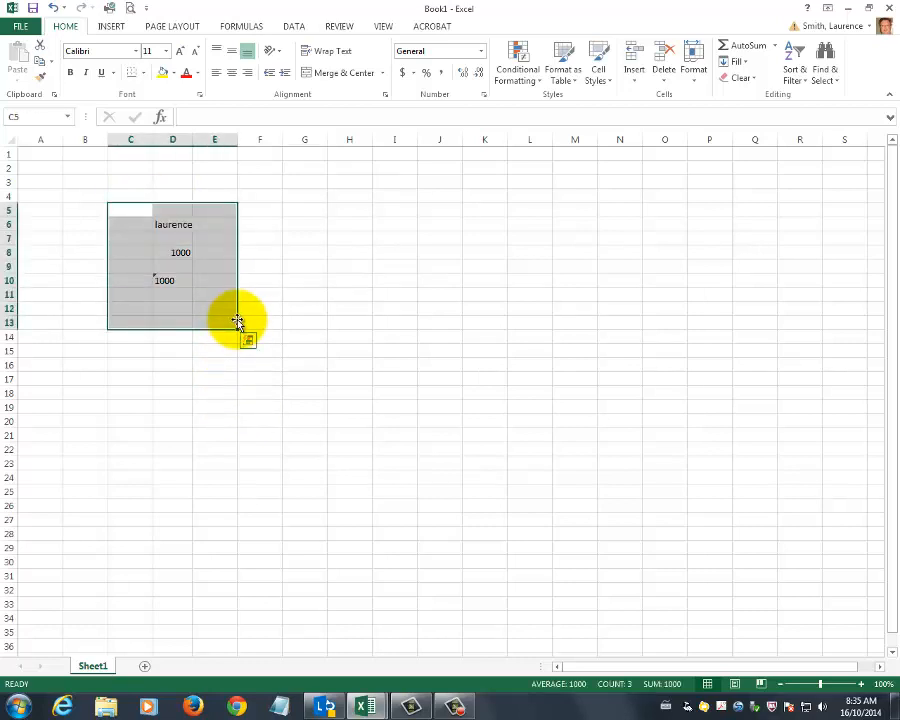
{"action": "left_click", "coordinate": [305, 336]}
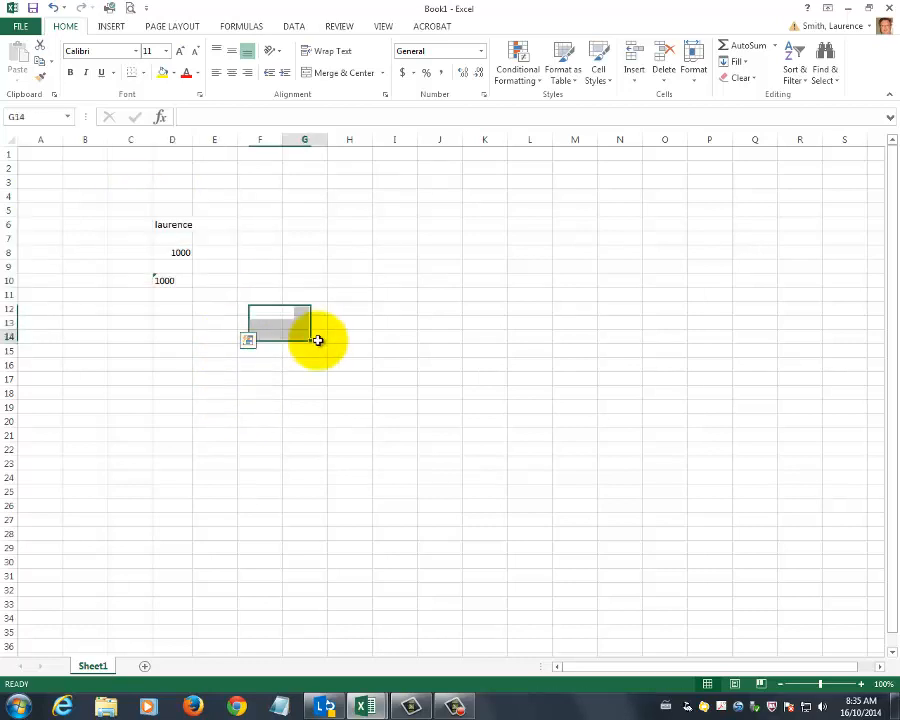
{"action": "left_click", "coordinate": [177, 225]}
{"action": "left_click_drag", "start_coordinate": [130, 210], "coordinate": [288, 360]}
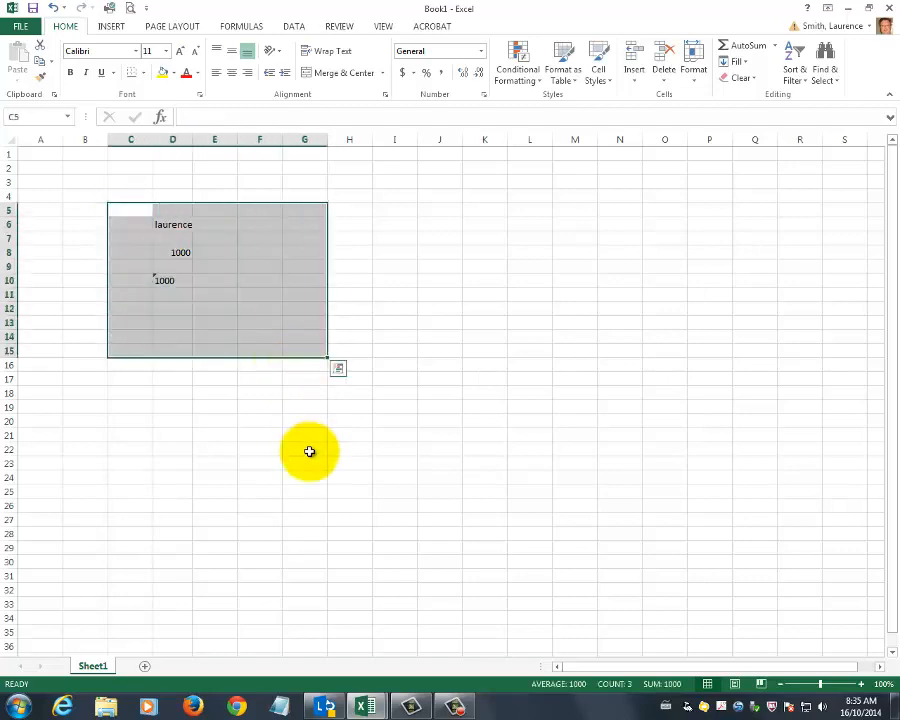
{"action": "left_click", "coordinate": [205, 438]}
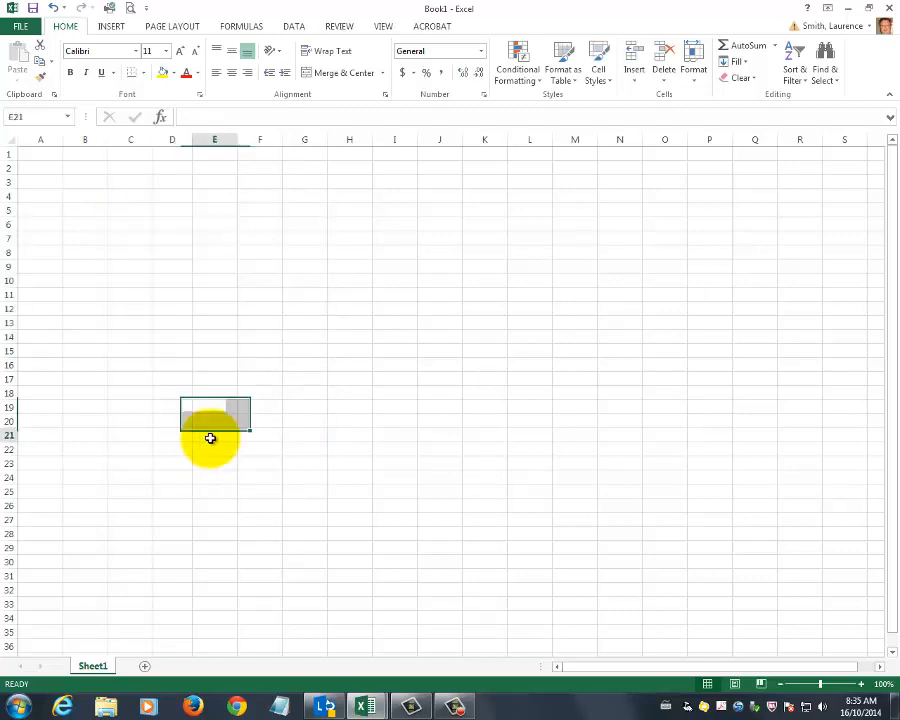
Enter 100 in cell D7 and 110 in cell D8
{"action": "left_click", "coordinate": [176, 236]}
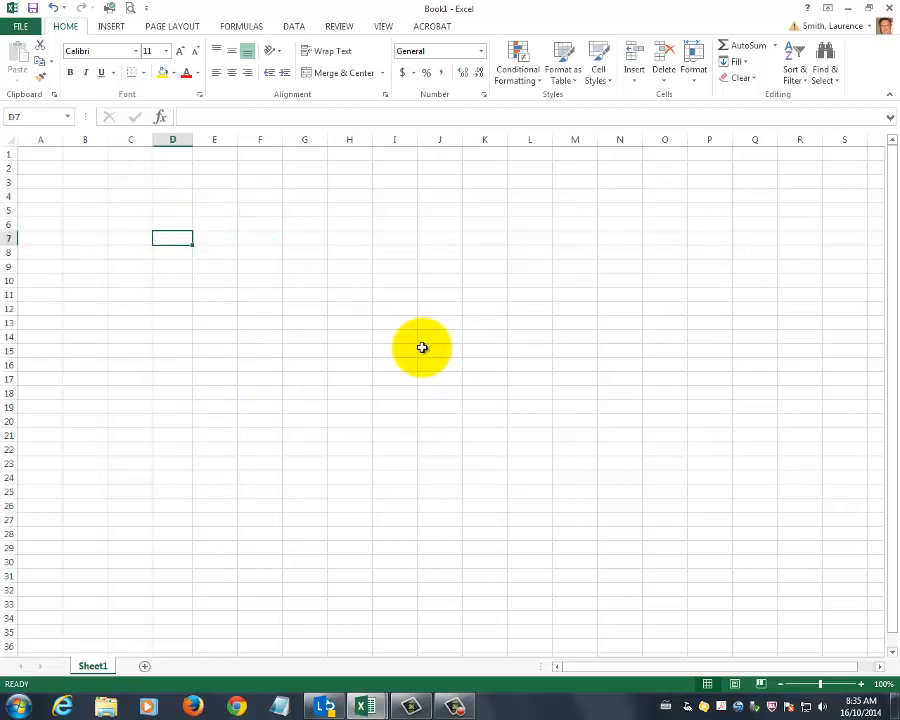
{"action": "type", "text": "100"}
{"action": "key", "text": "Return"}
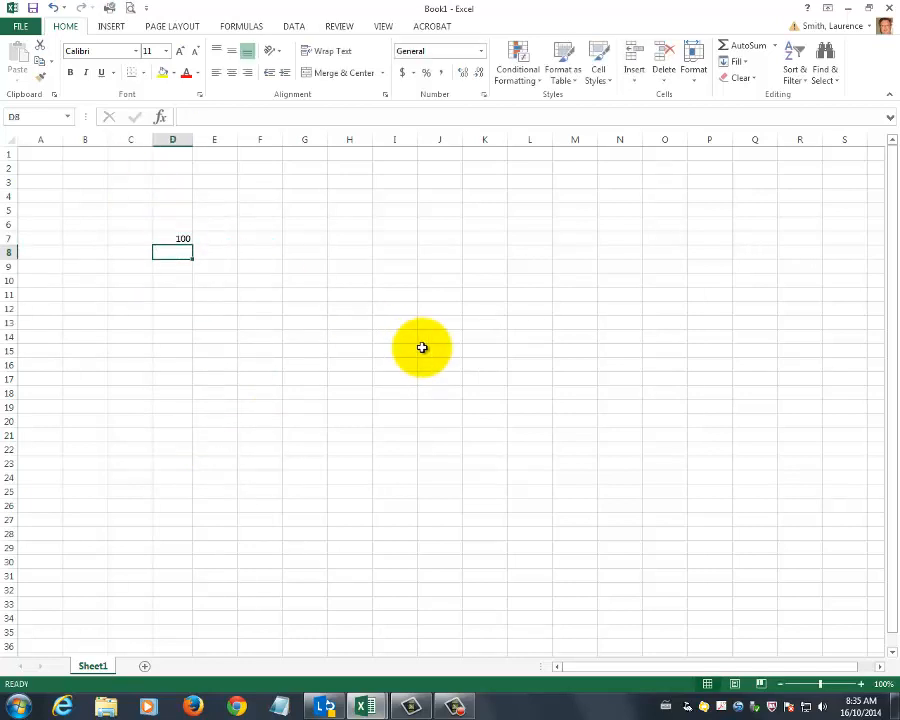
{"action": "type", "text": "110"}
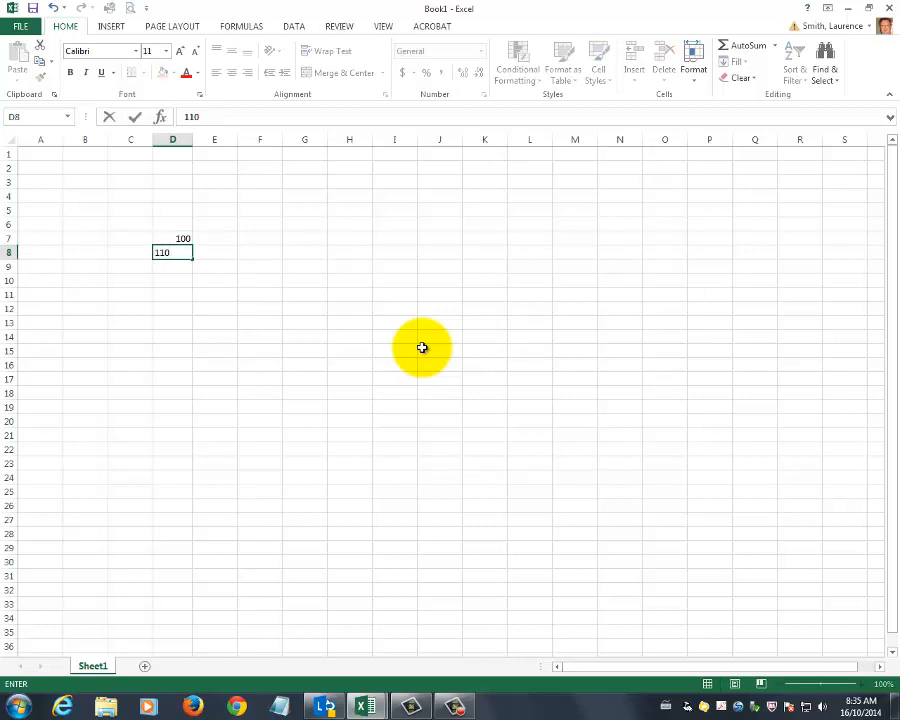
{"action": "key", "text": "Return"}
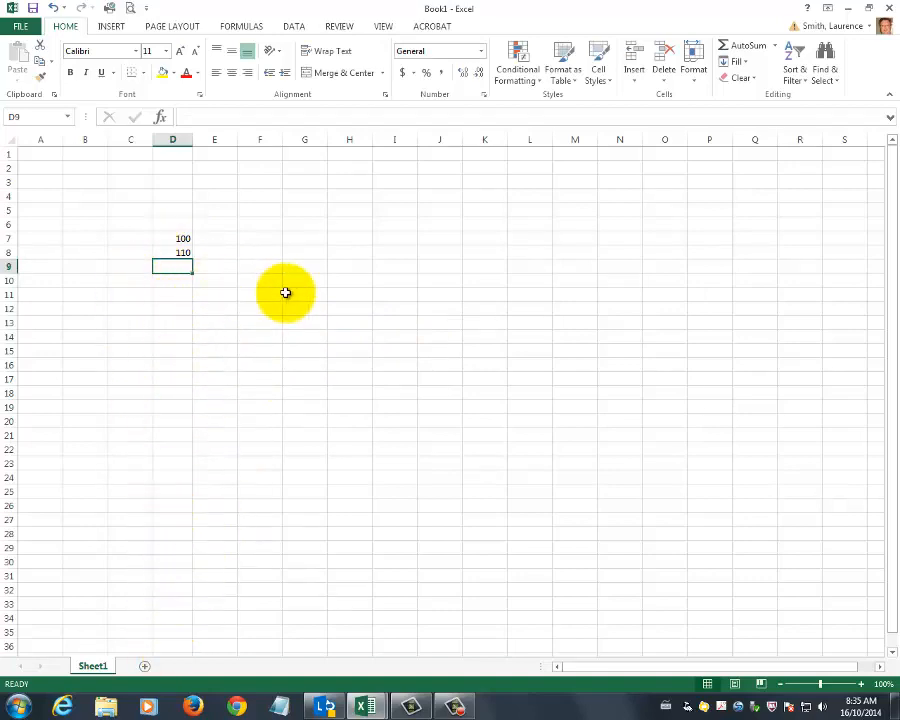
Zoom the worksheet to 150% with D8 selected, and keep the current Windows color scheme without showing the message again
{"action": "left_click", "coordinate": [183, 239]}
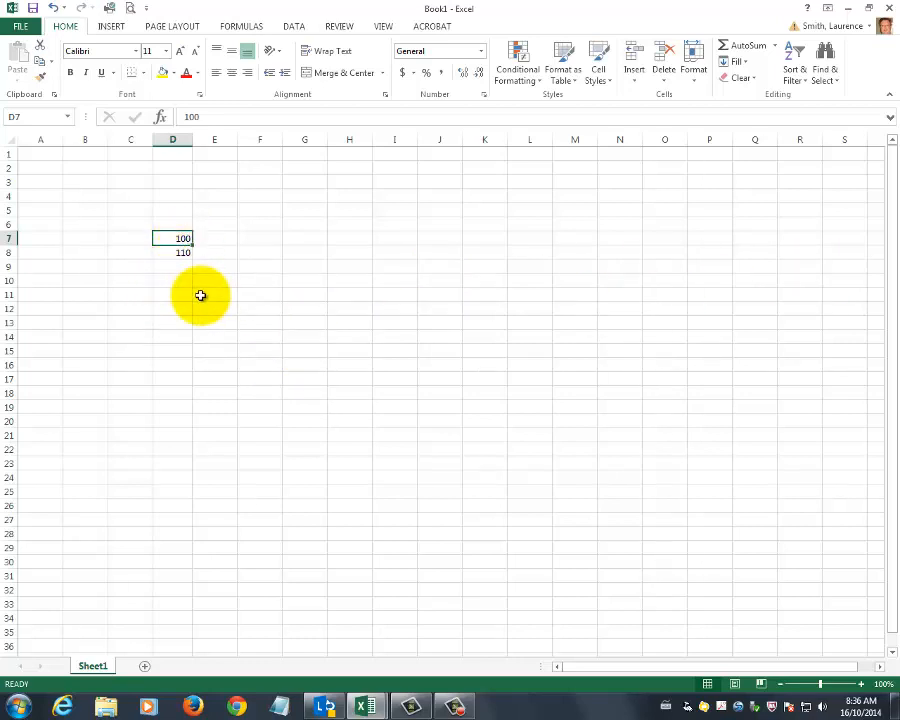
{"action": "left_click", "coordinate": [170, 254]}
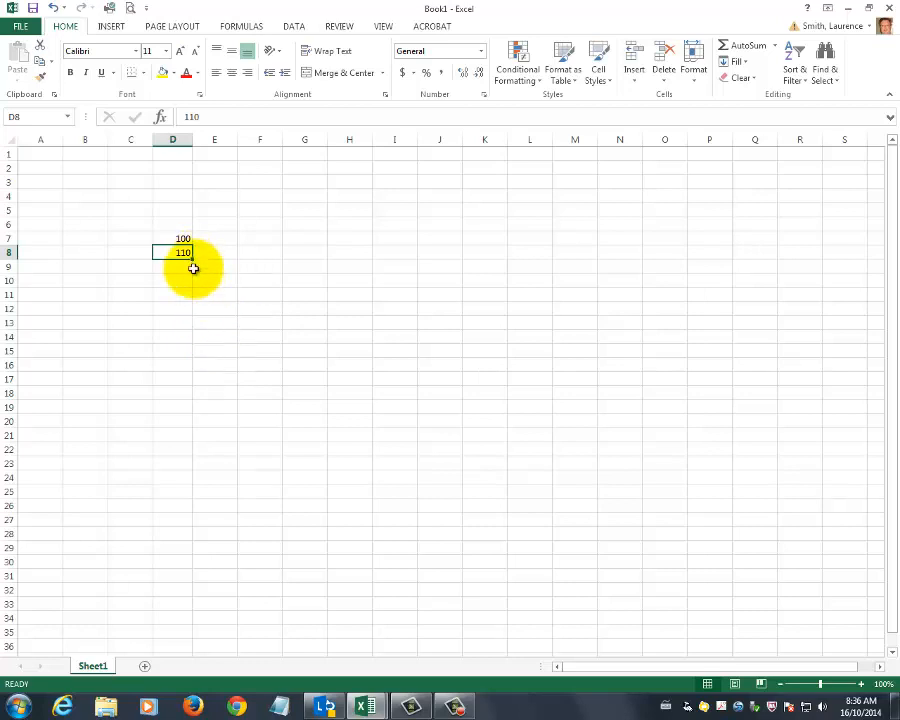
{"action": "left_click", "coordinate": [861, 684]}
{"action": "left_click", "coordinate": [861, 684]}
{"action": "left_click", "coordinate": [861, 684]}
{"action": "left_click", "coordinate": [861, 684]}
{"action": "left_click", "coordinate": [861, 684]}
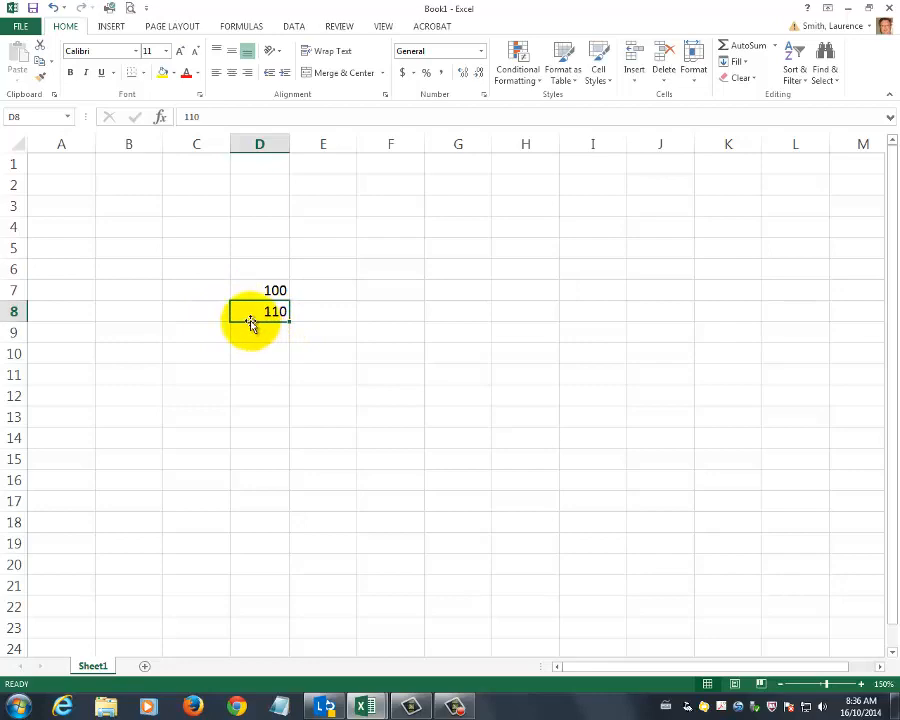
{"action": "mouse_move", "coordinate": [251, 323]}
{"action": "left_mouse_down"}
{"action": "mouse_move", "coordinate": [253, 350]}
{"action": "mouse_move", "coordinate": [340, 365]}
{"action": "mouse_move", "coordinate": [381, 324]}
{"action": "mouse_move", "coordinate": [340, 275]}
{"action": "mouse_move", "coordinate": [311, 293]}
{"action": "mouse_move", "coordinate": [422, 315]}
{"action": "mouse_move", "coordinate": [356, 328]}
{"action": "mouse_move", "coordinate": [279, 325]}
{"action": "mouse_move", "coordinate": [263, 315]}
{"action": "left_mouse_up"}
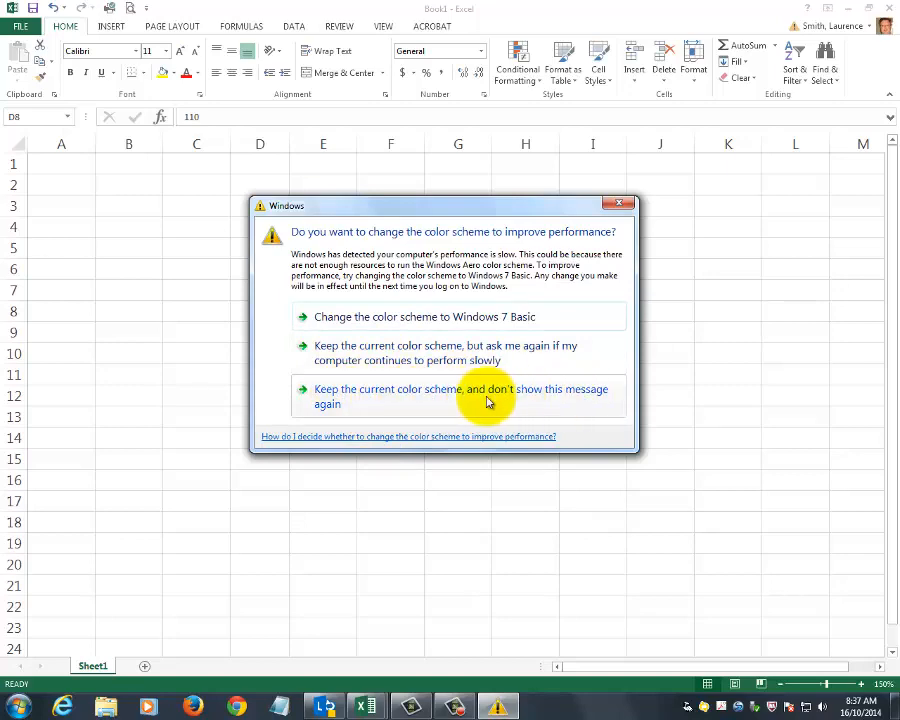
{"action": "left_click", "coordinate": [333, 394]}
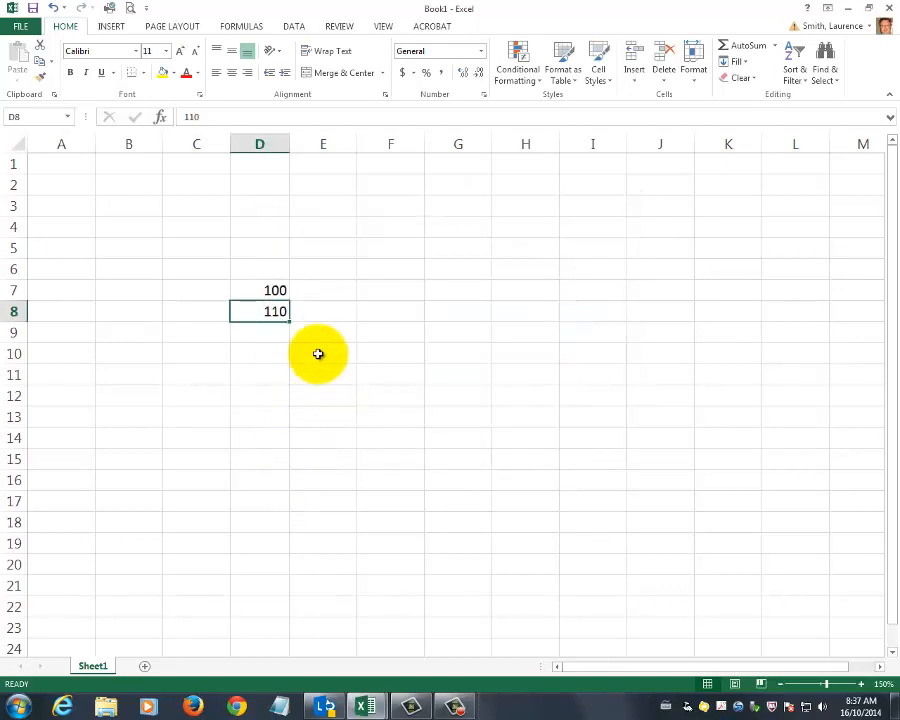
Fill the number series from D7:D8 down to D15, undo it, and fill it again down to D17
{"action": "left_click_drag", "start_coordinate": [267, 290], "coordinate": [266, 309]}
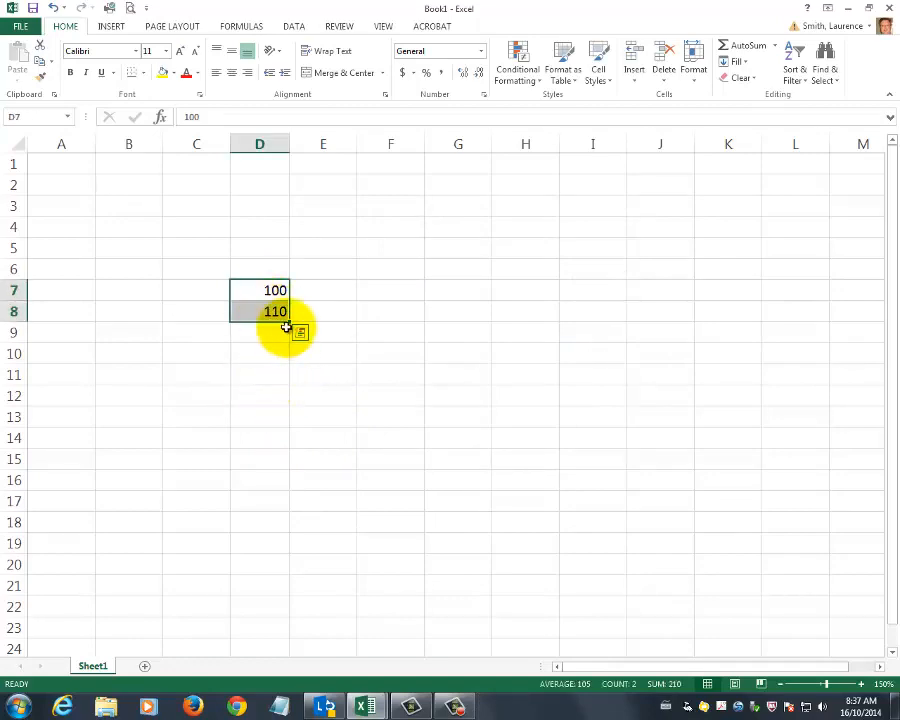
{"action": "left_click_drag", "start_coordinate": [290, 320], "coordinate": [290, 476]}
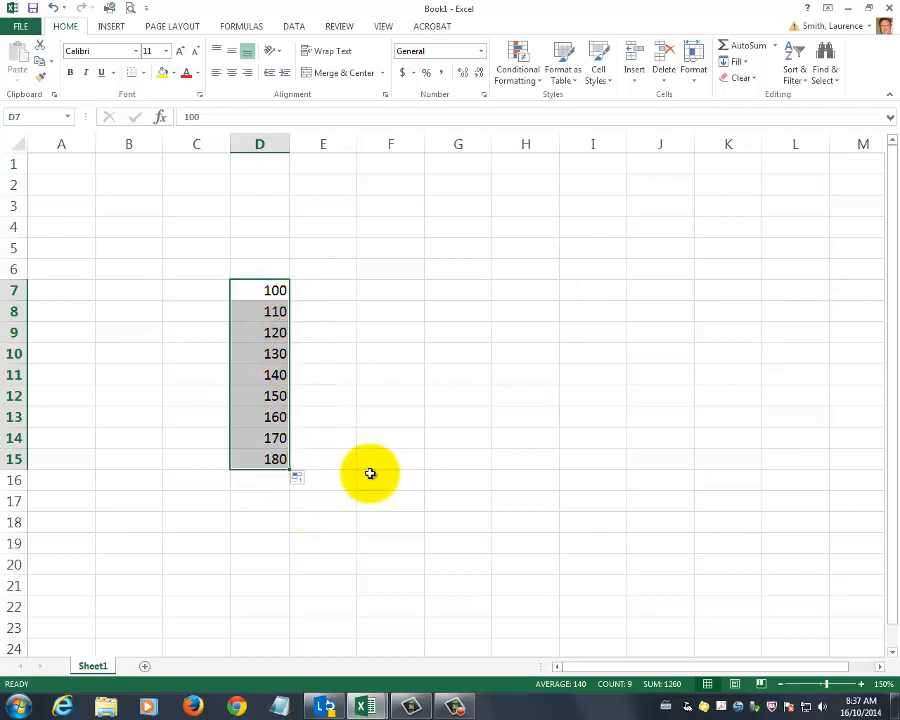
{"action": "left_click", "coordinate": [55, 9]}
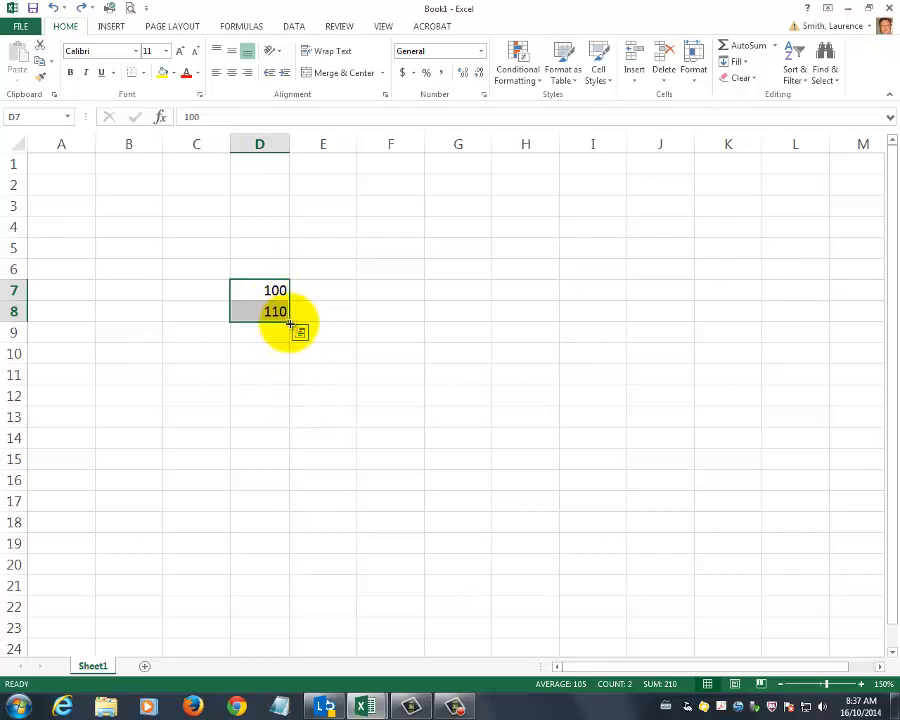
{"action": "left_click_drag", "start_coordinate": [290, 323], "coordinate": [301, 507]}
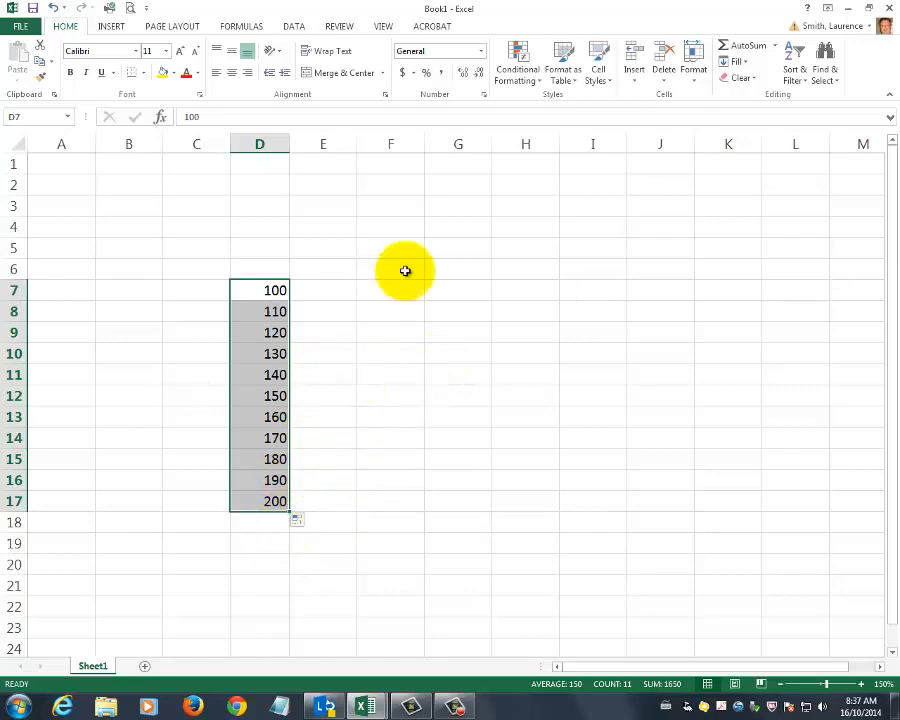
Enter mon in cell C7 and tue in cell C8
{"action": "left_click", "coordinate": [205, 293]}
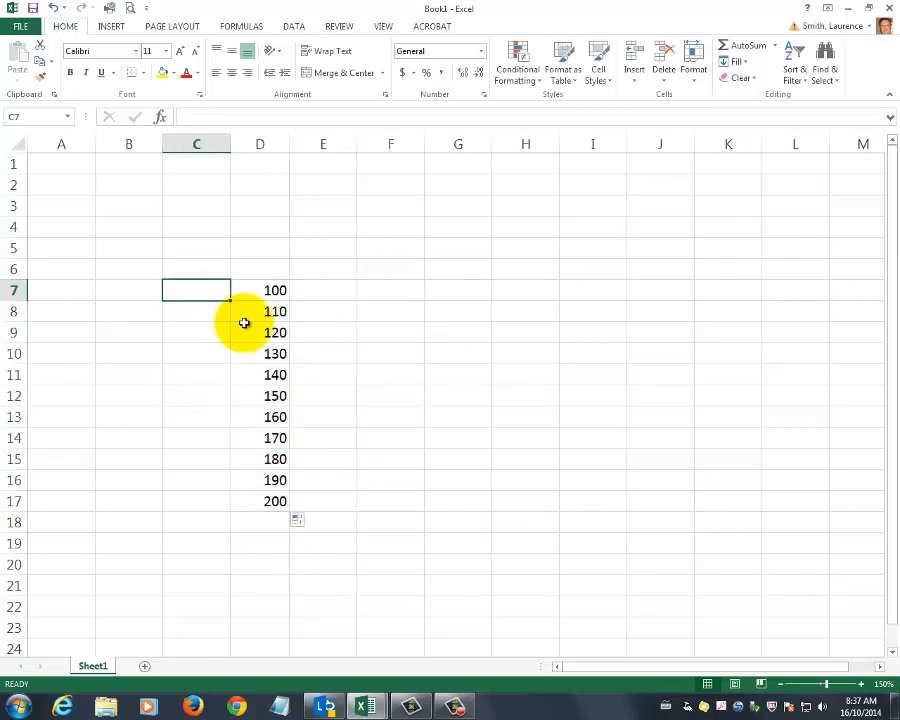
{"action": "type", "text": "mon"}
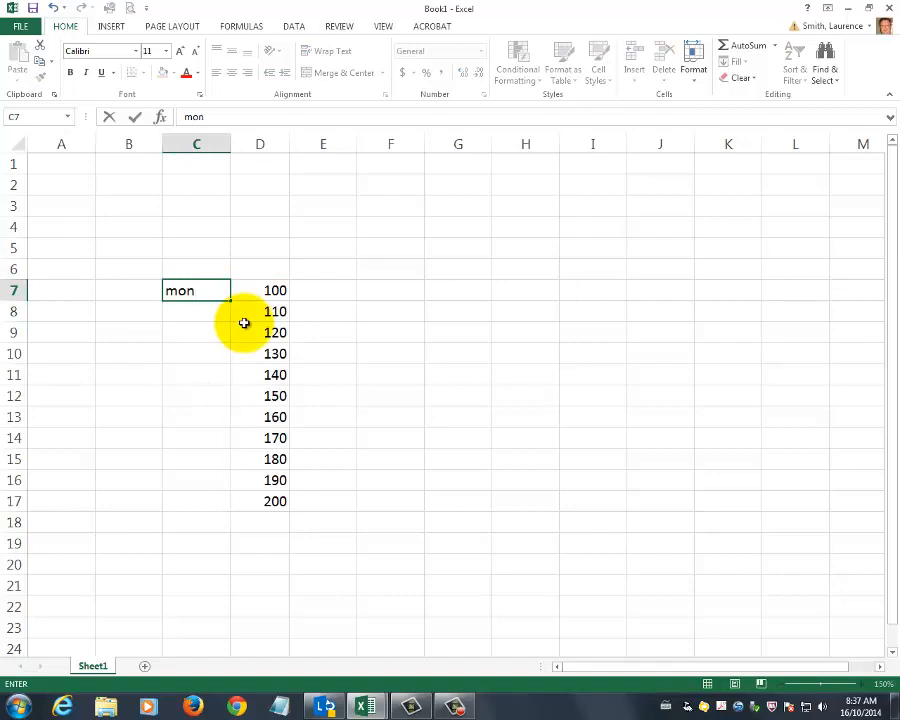
{"action": "key", "text": "Return"}
{"action": "type", "text": "tue"}
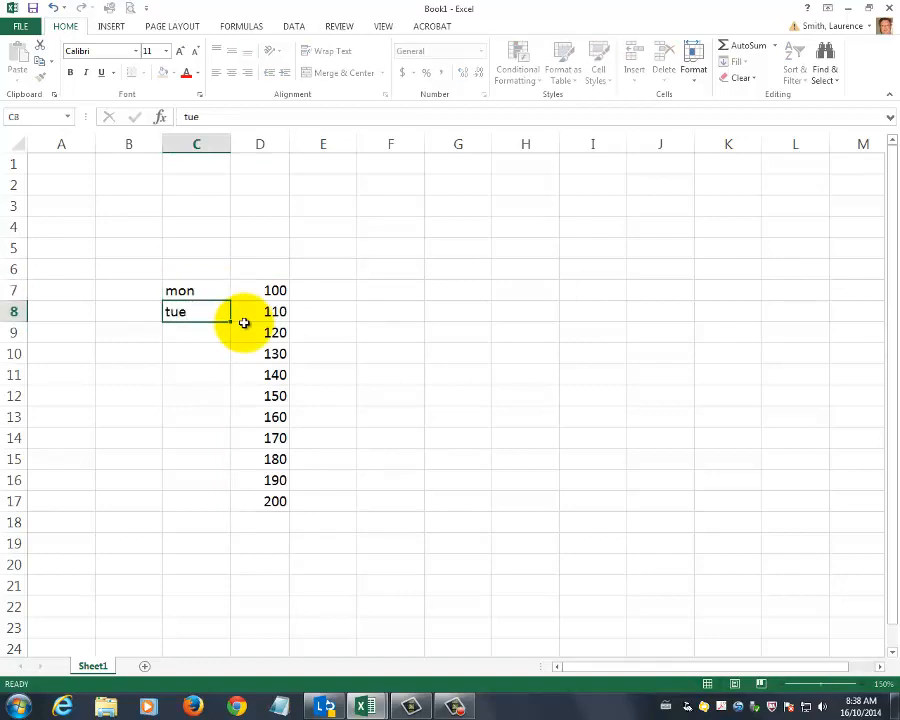
{"action": "key", "text": "Return"}
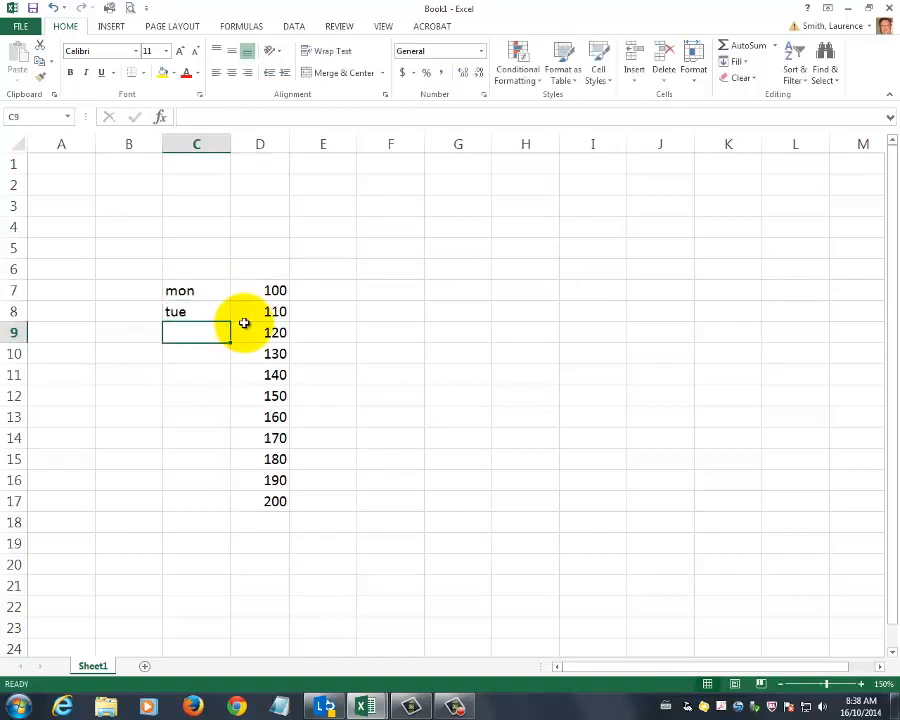
Fill the weekday series from C7:C8 down to C17
{"action": "key", "text": "Up"}
{"action": "key", "text": "Up"}
{"action": "key", "text": "Up"}
{"action": "key", "text": "Down"}
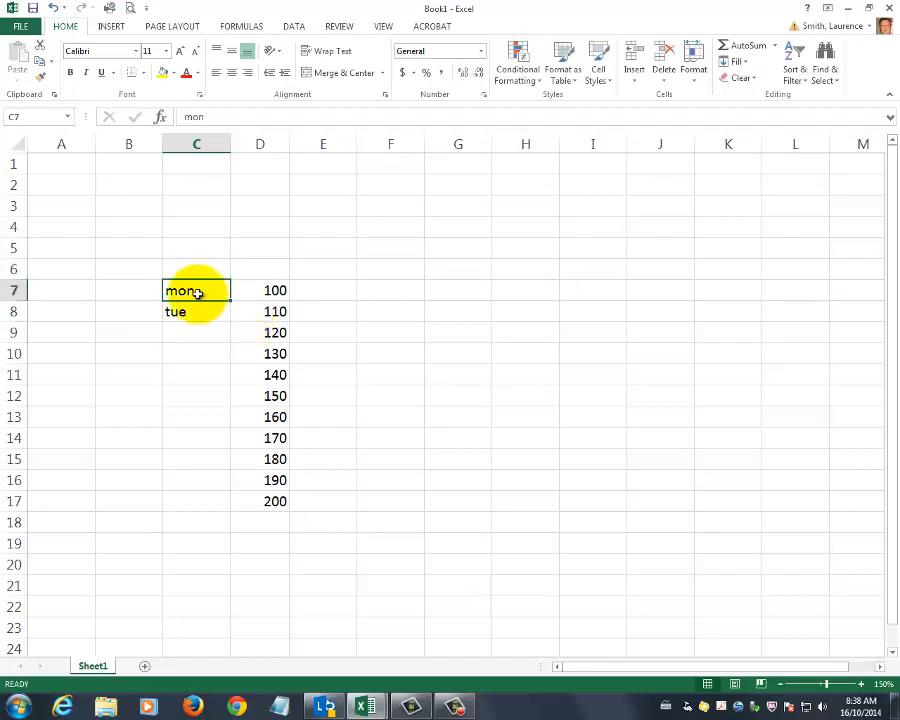
{"action": "left_click_drag", "start_coordinate": [199, 293], "coordinate": [234, 510]}
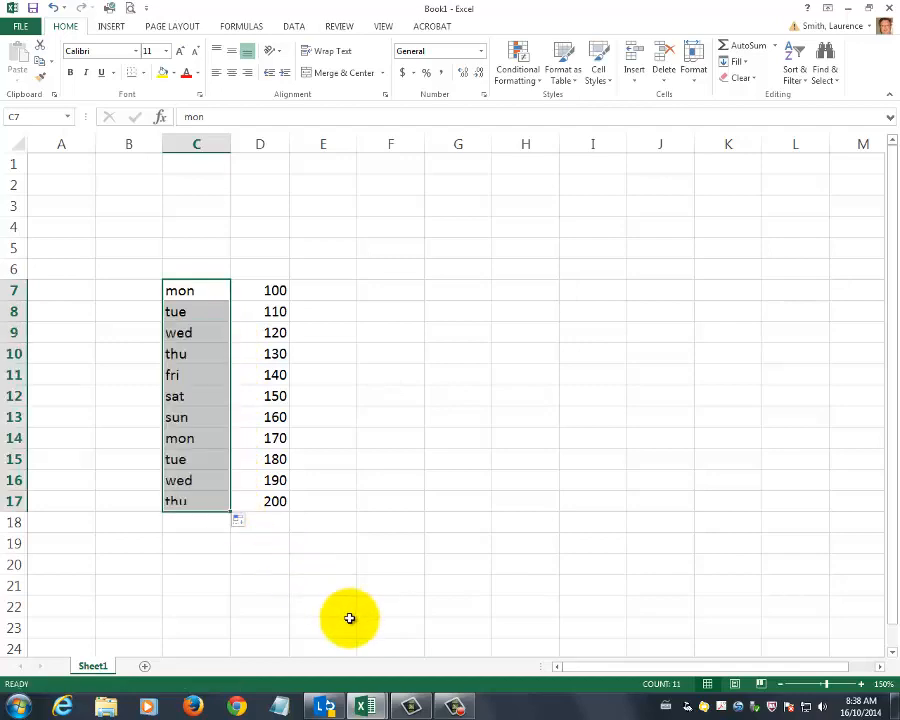
Enter Jan in B7 and Feb in B8, and fill the month series down to B17
{"action": "left_click", "coordinate": [125, 288]}
{"action": "type", "text": "Jan"}
{"action": "key", "text": "Return"}
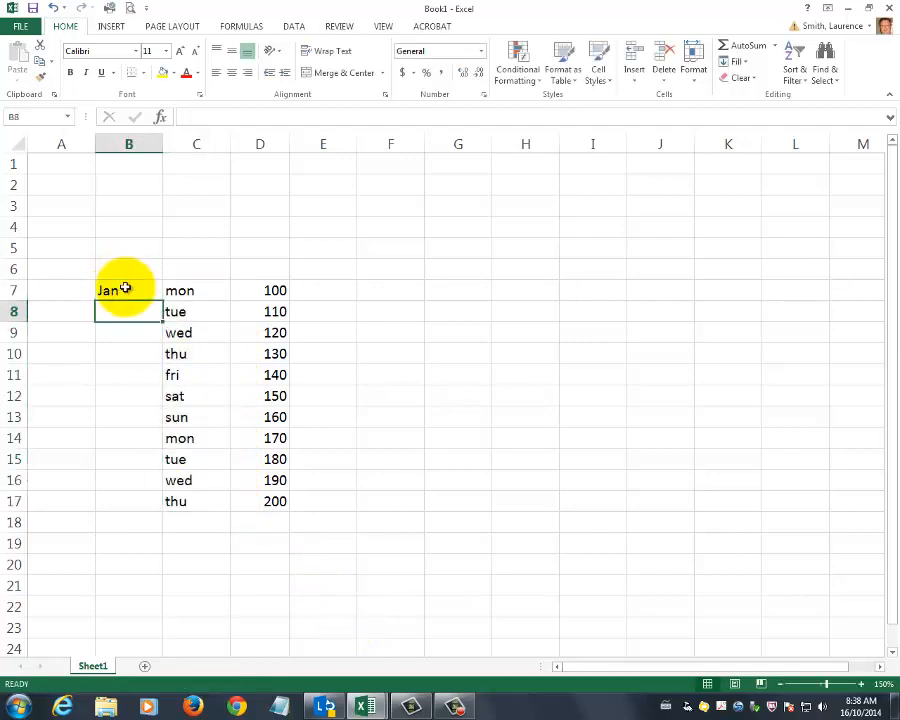
{"action": "type", "text": "Feb"}
{"action": "key", "text": "Return"}
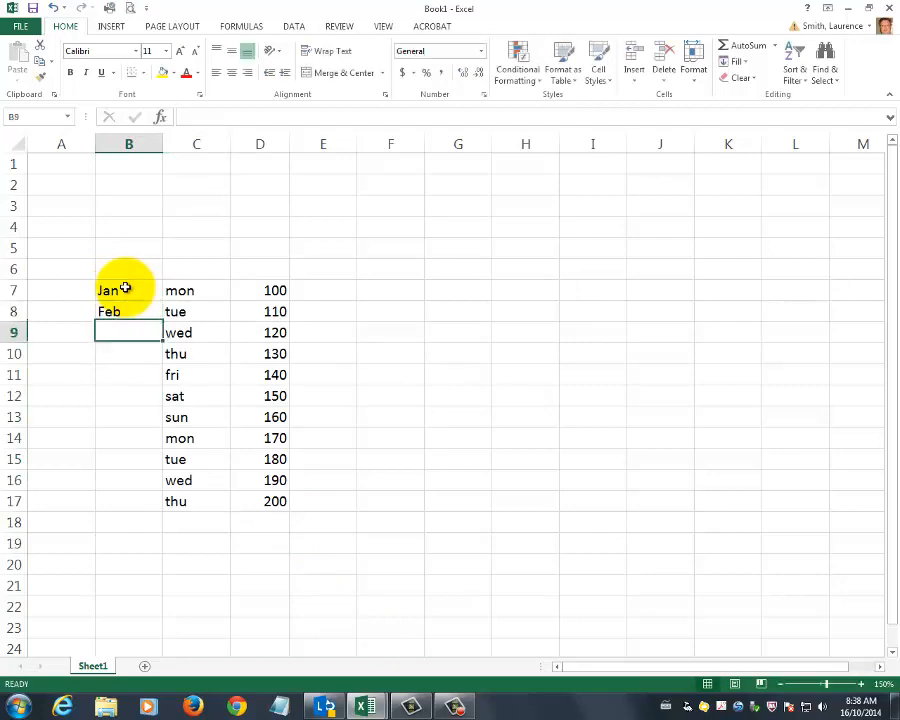
{"action": "left_click_drag", "start_coordinate": [118, 288], "coordinate": [160, 510]}
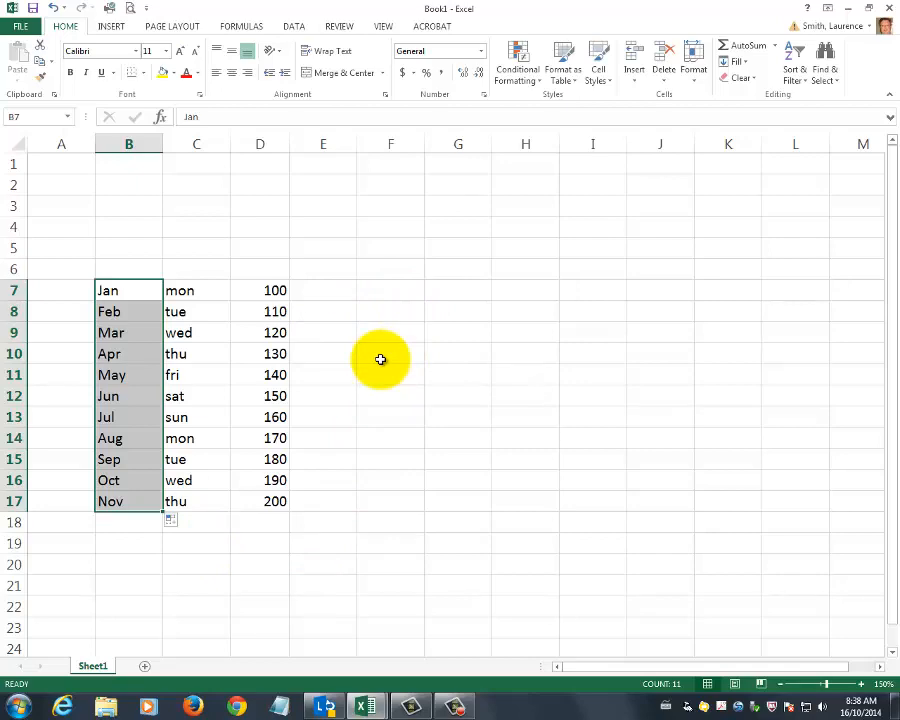
Enter 10 in E7 and 15 in E8, and fill the number series down to E17
{"action": "left_click", "coordinate": [323, 295]}
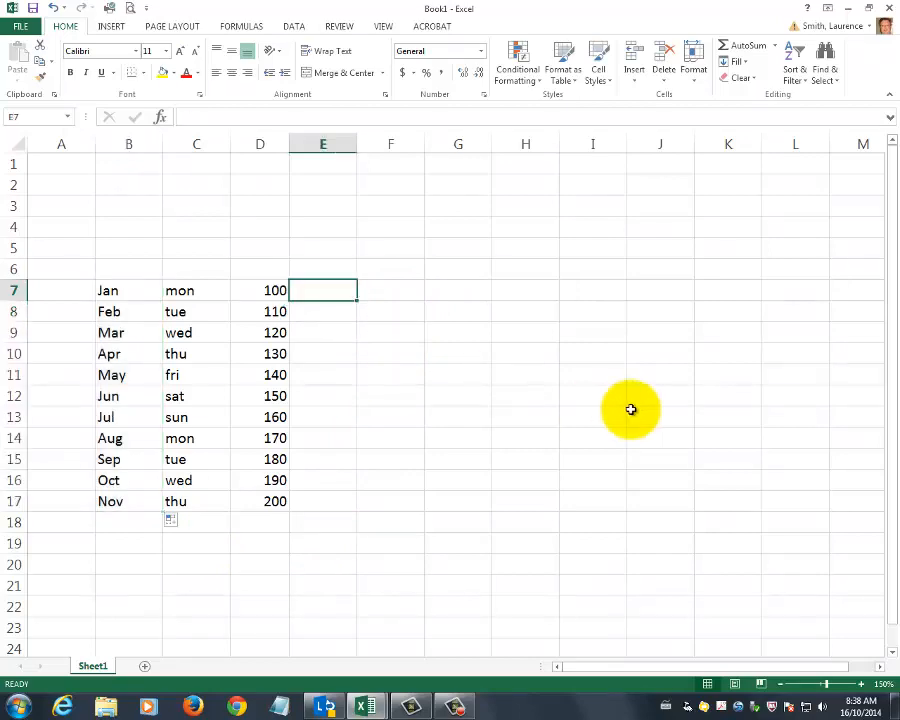
{"action": "type", "text": "100"}
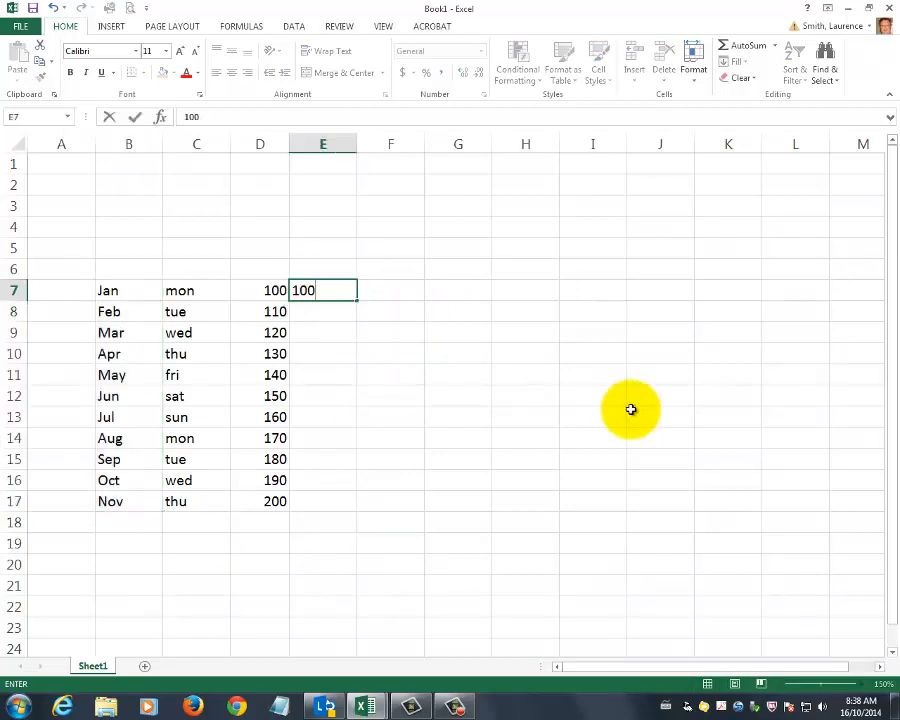
{"action": "key", "text": "Return"}
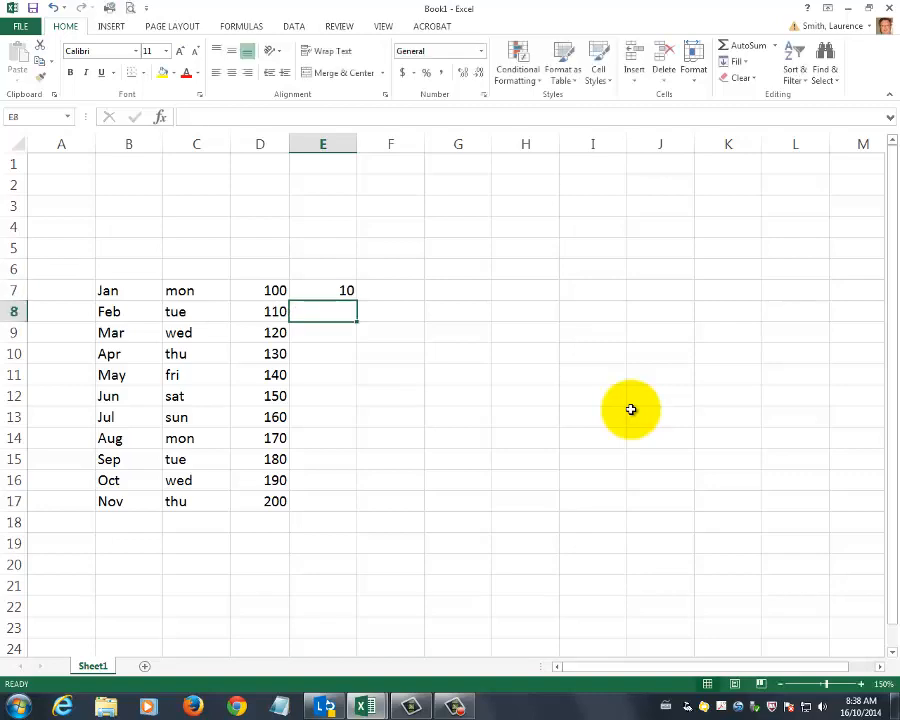
{"action": "type", "text": "15"}
{"action": "key", "text": "Return"}
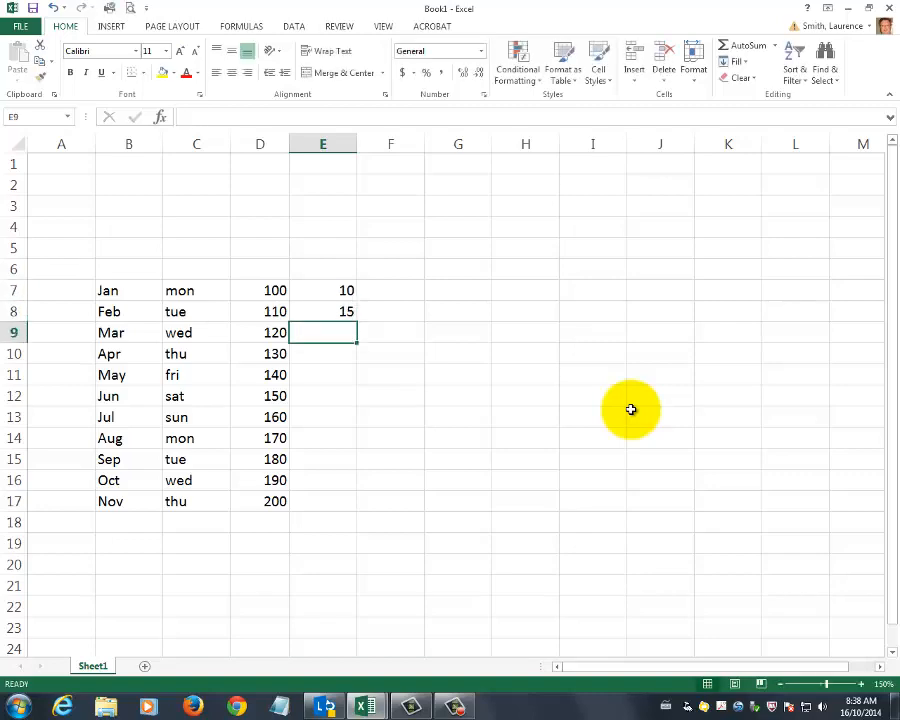
{"action": "type", "text": "2"}
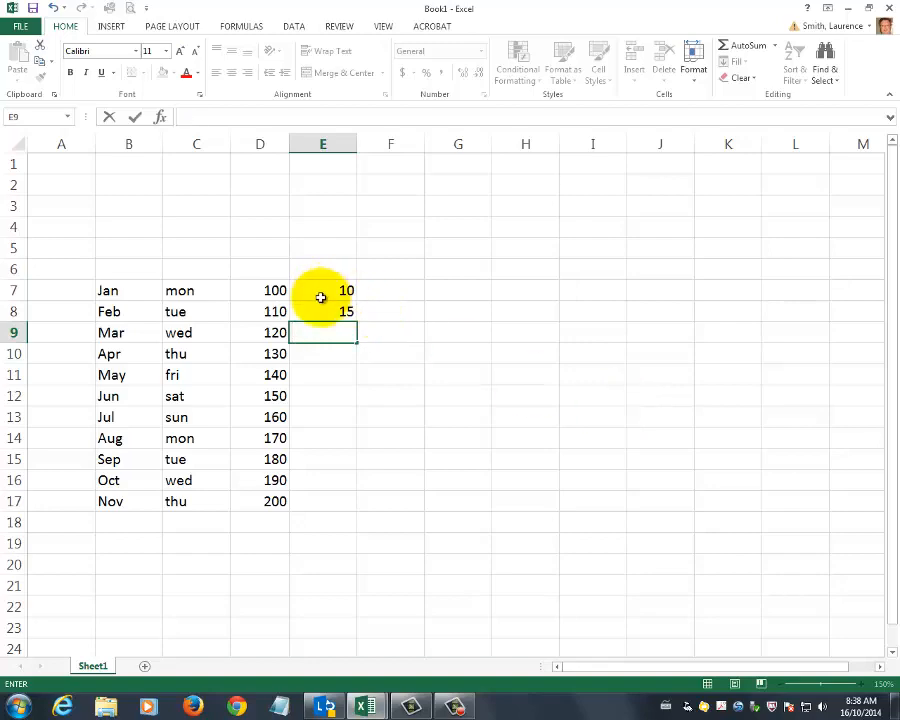
{"action": "left_click_drag", "start_coordinate": [322, 292], "coordinate": [356, 506]}
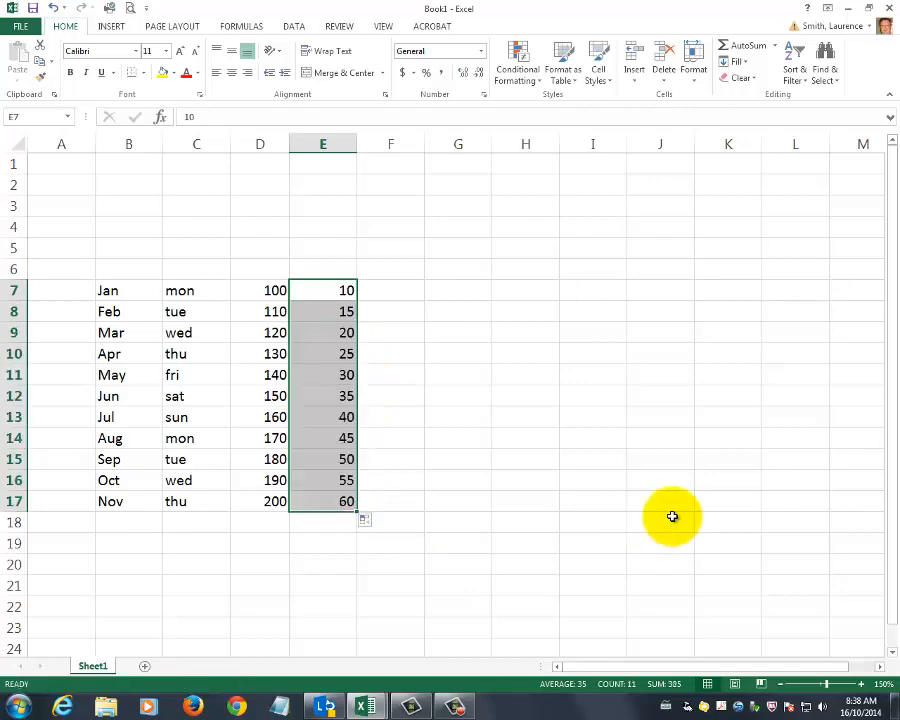
Examine the first entries of the filled columns and the number pairs in columns D and E of rows 7 and 8
{"action": "left_click", "coordinate": [392, 291]}
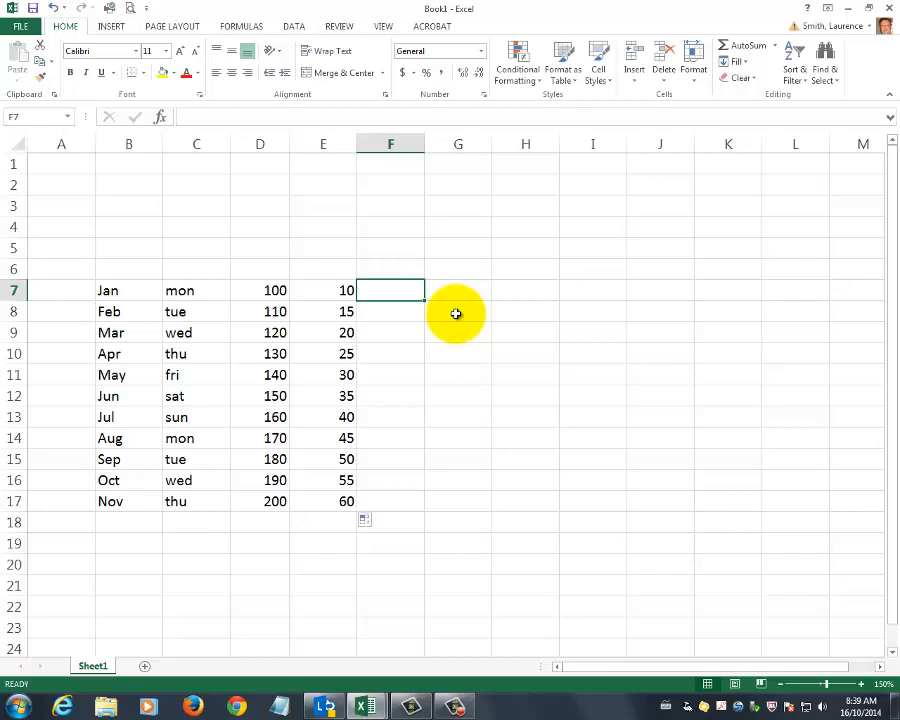
{"action": "left_click", "coordinate": [181, 289]}
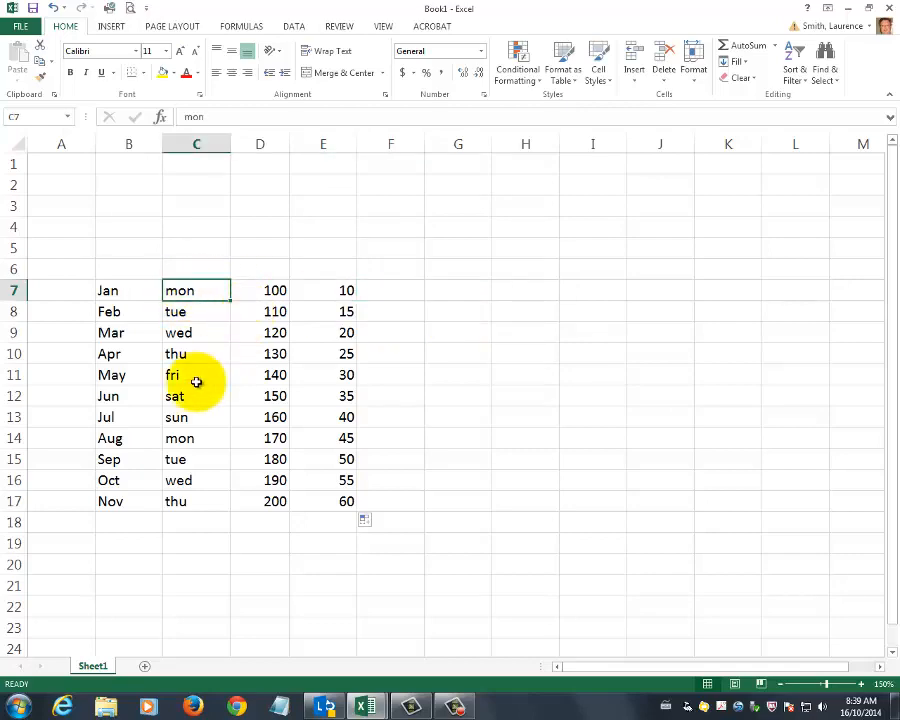
{"action": "left_click", "coordinate": [286, 289]}
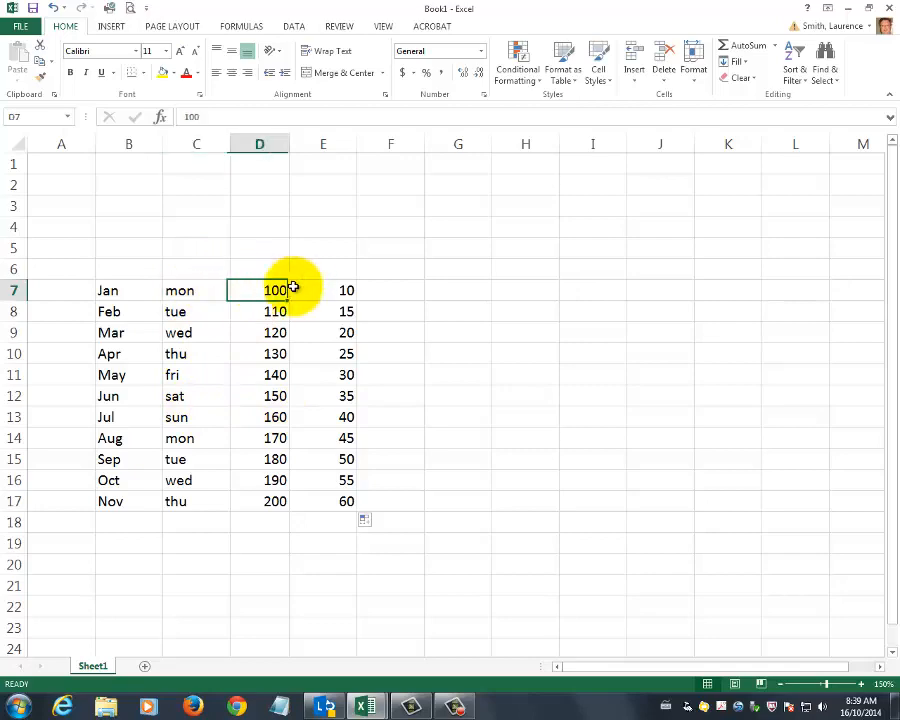
{"action": "left_click", "coordinate": [380, 291]}
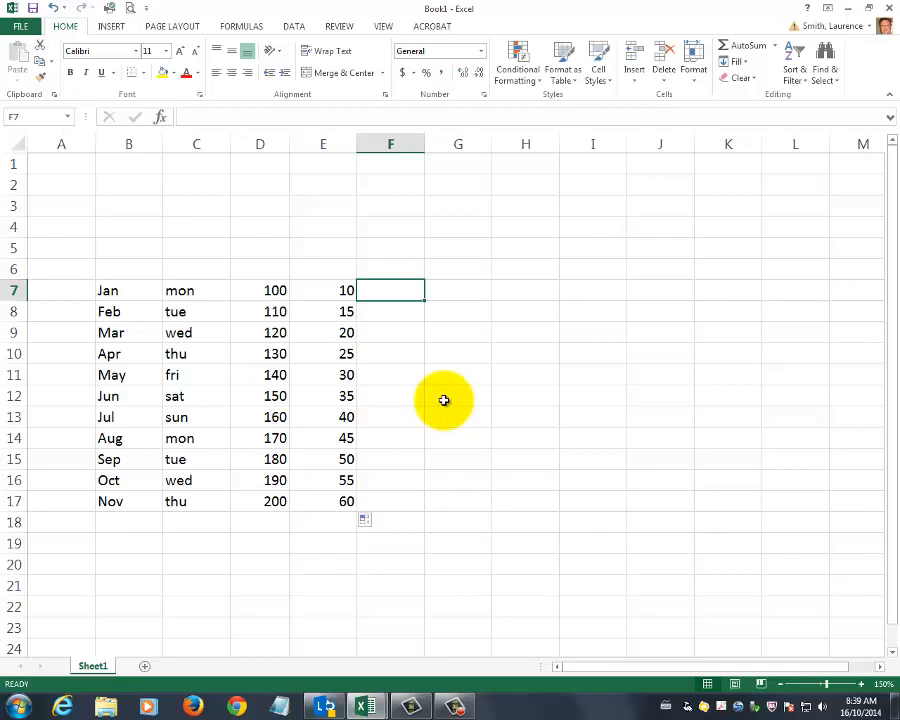
{"action": "left_click", "coordinate": [262, 288]}
{"action": "left_click", "coordinate": [326, 290]}
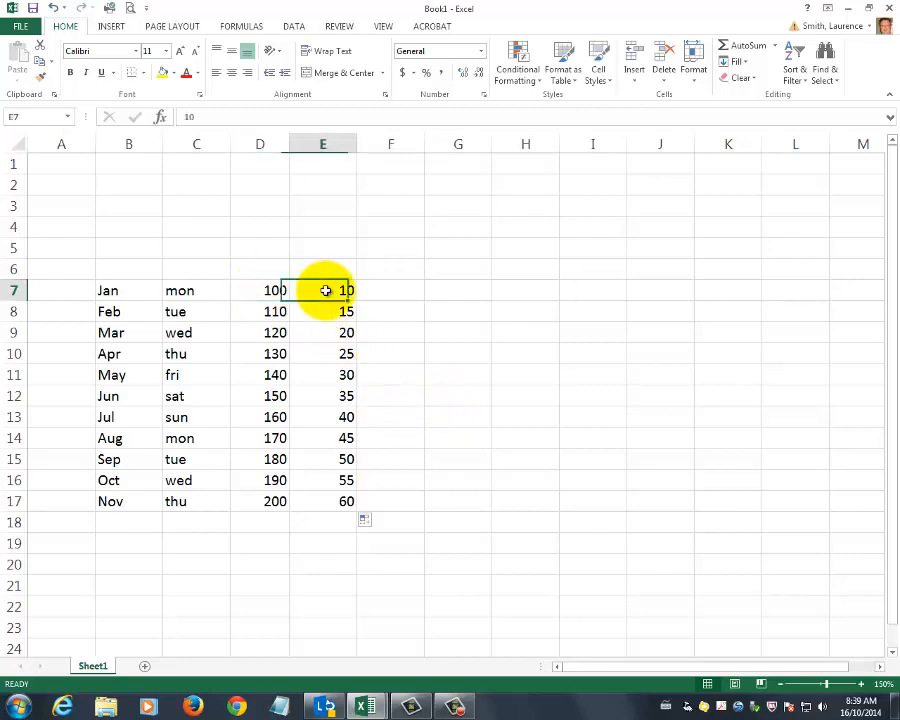
{"action": "left_click", "coordinate": [262, 312]}
{"action": "left_click", "coordinate": [333, 313]}
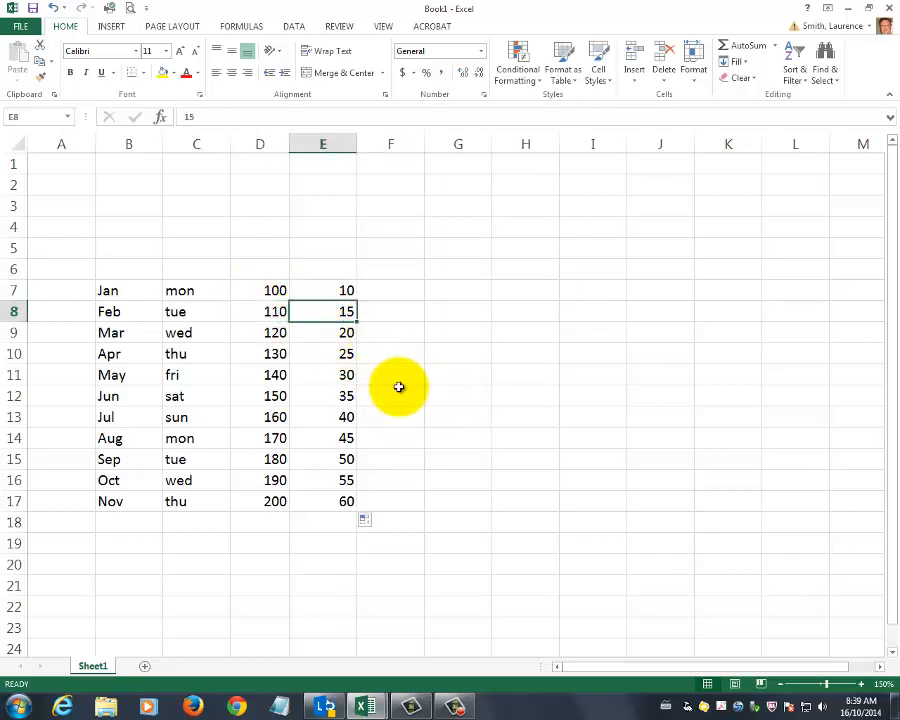
Enter the formula =D7+E7 in F7, picking both cells as references
{"action": "left_click", "coordinate": [392, 292]}
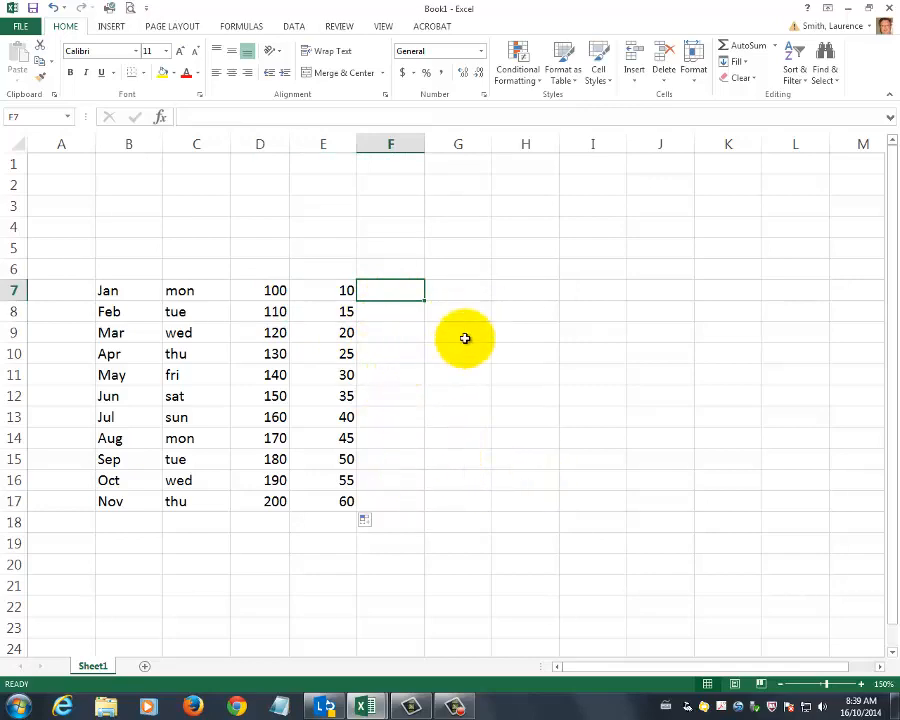
{"action": "type", "text": "="}
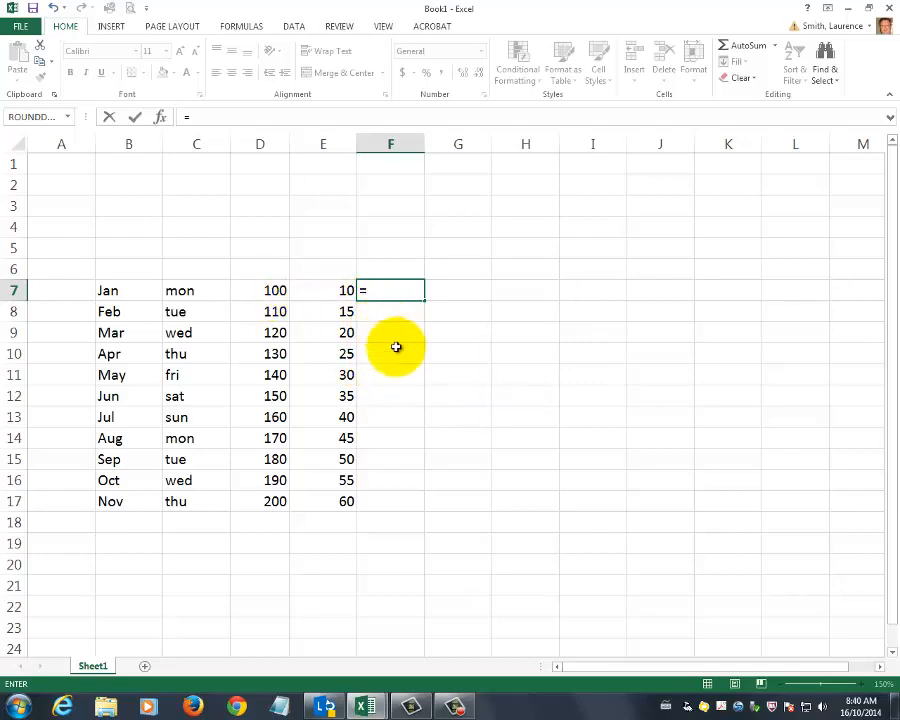
{"action": "left_click", "coordinate": [270, 290]}
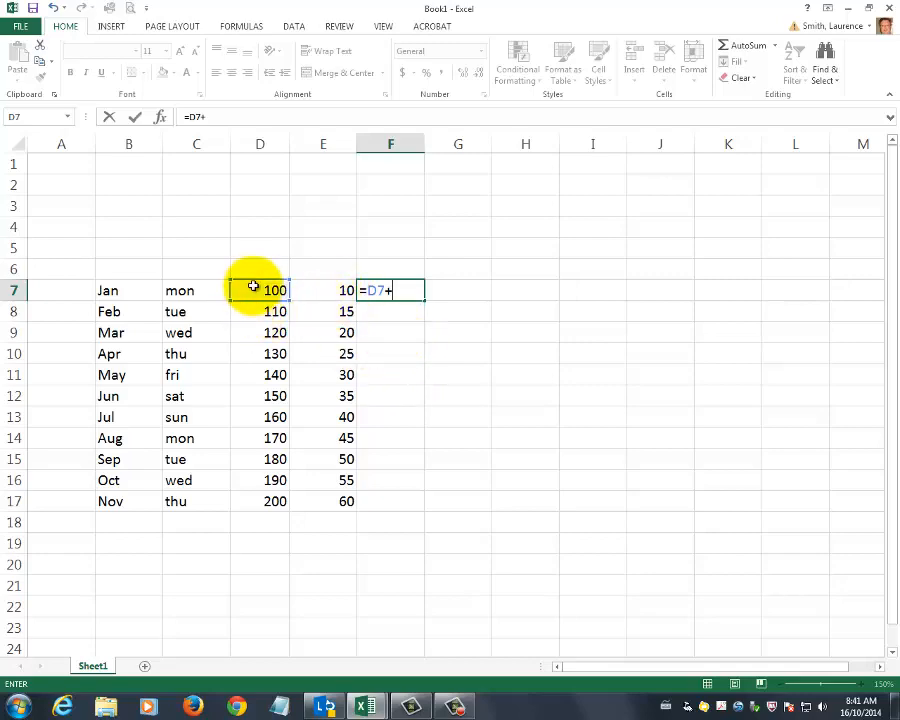
{"action": "left_click", "coordinate": [326, 293]}
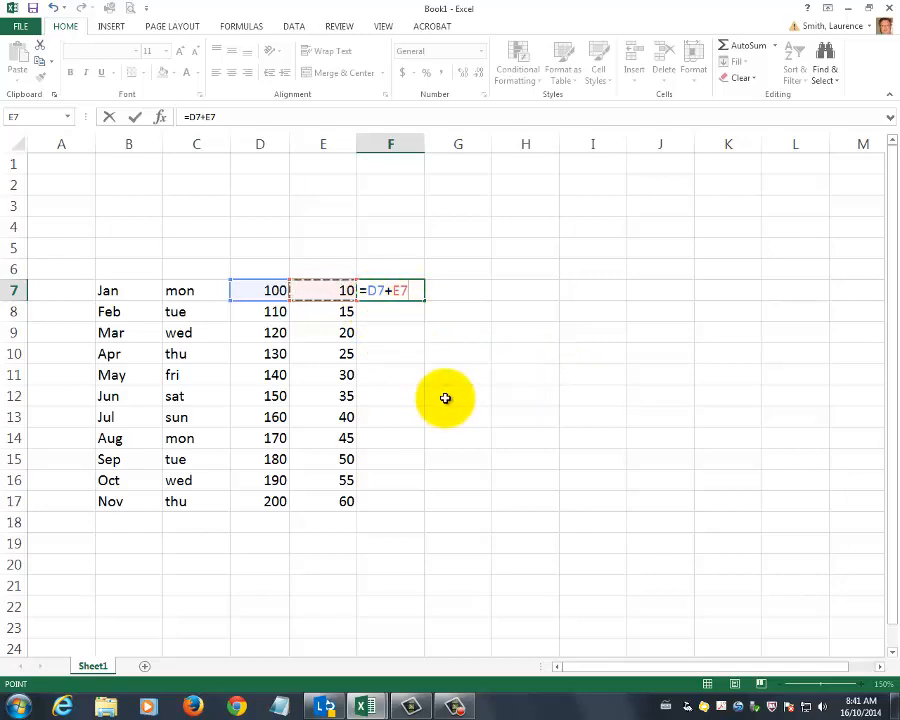
{"action": "key", "text": "Return"}
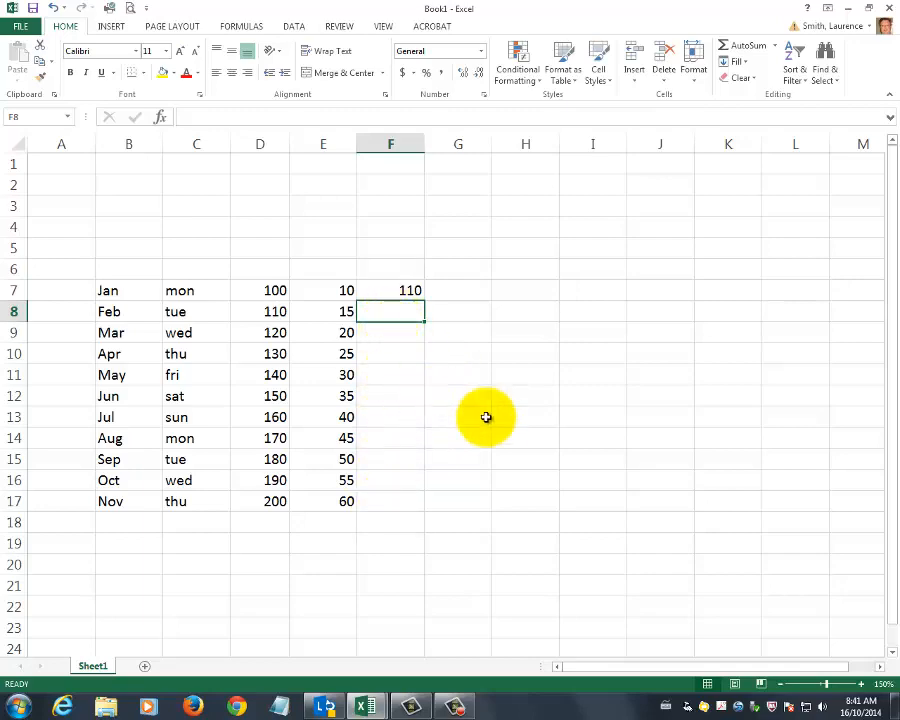
Inspect the formula and cell references behind F7, and look over the number pairs in columns D and E below it
{"action": "left_click", "coordinate": [392, 288]}
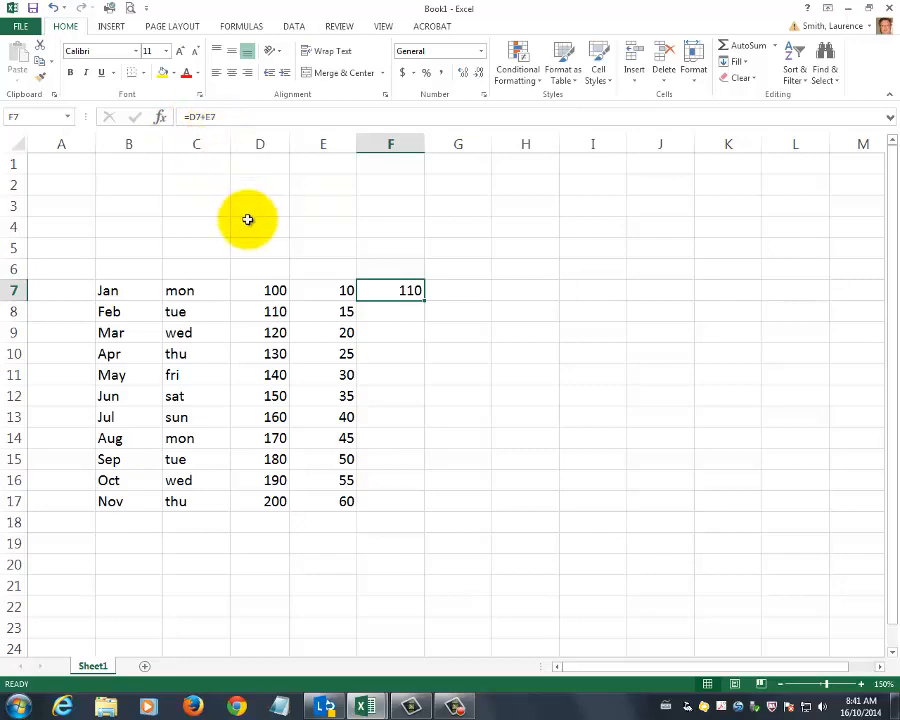
{"action": "left_click", "coordinate": [214, 117]}
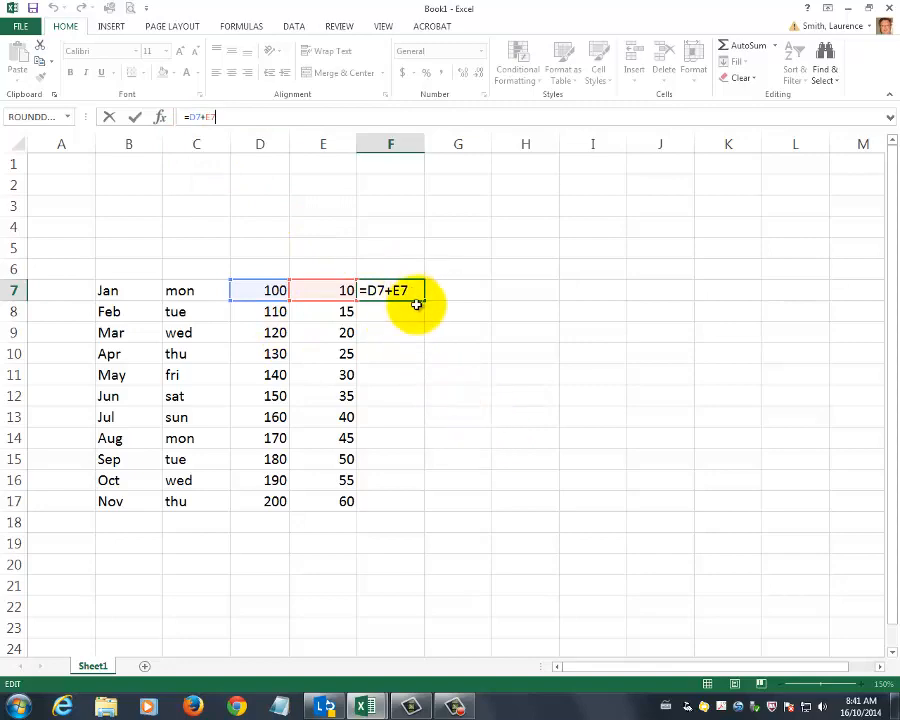
{"action": "left_click", "coordinate": [518, 375]}
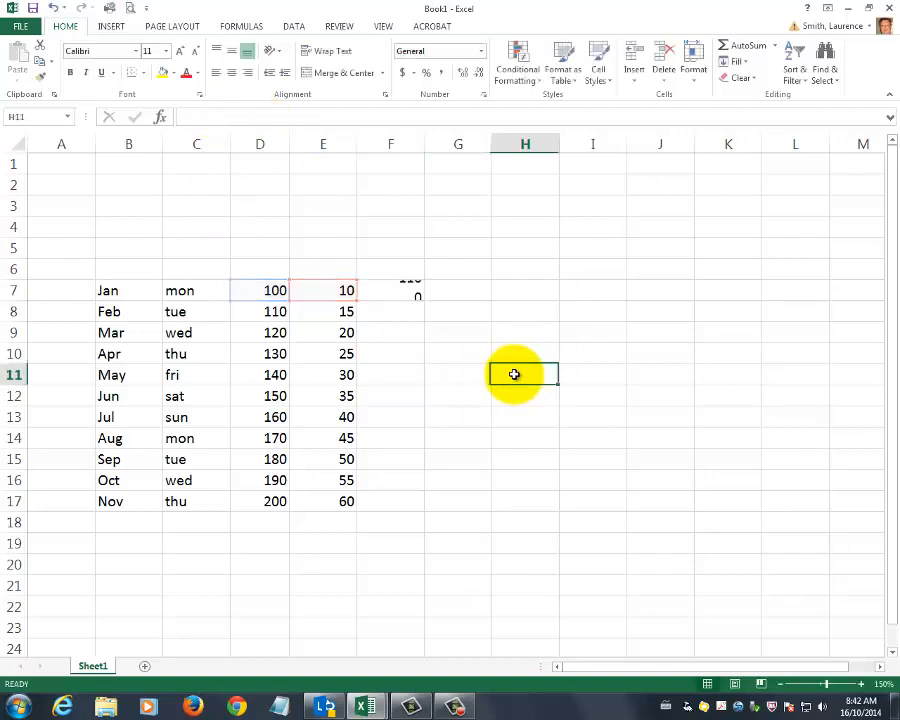
{"action": "left_click", "coordinate": [380, 293]}
{"action": "left_click", "coordinate": [278, 308]}
{"action": "left_click", "coordinate": [345, 316]}
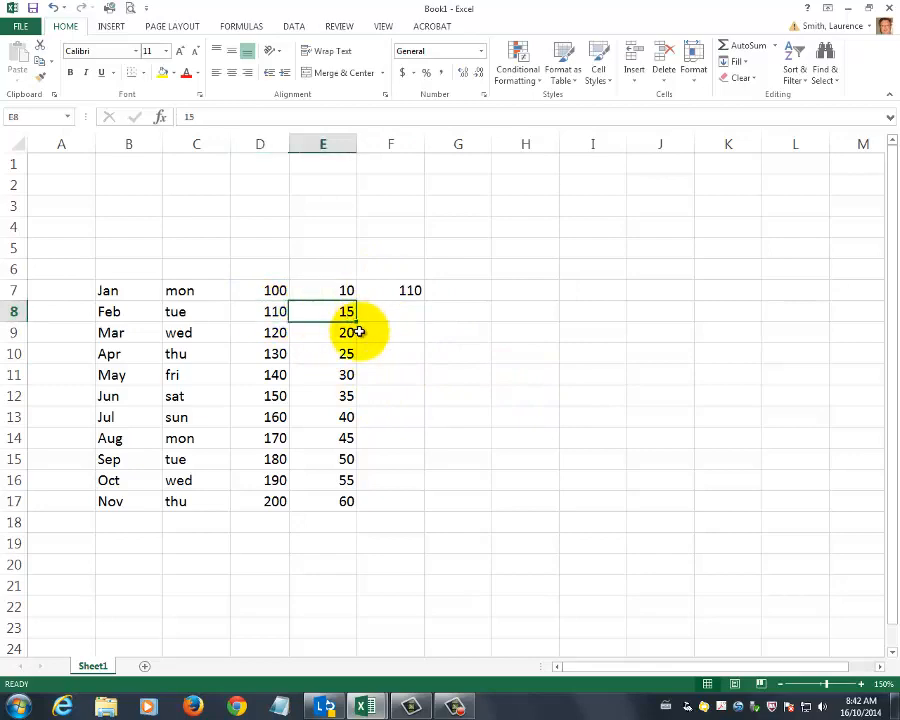
{"action": "key", "text": "Return"}
{"action": "key", "text": "Tab"}
{"action": "key", "text": "Return"}
{"action": "key", "text": "Tab"}
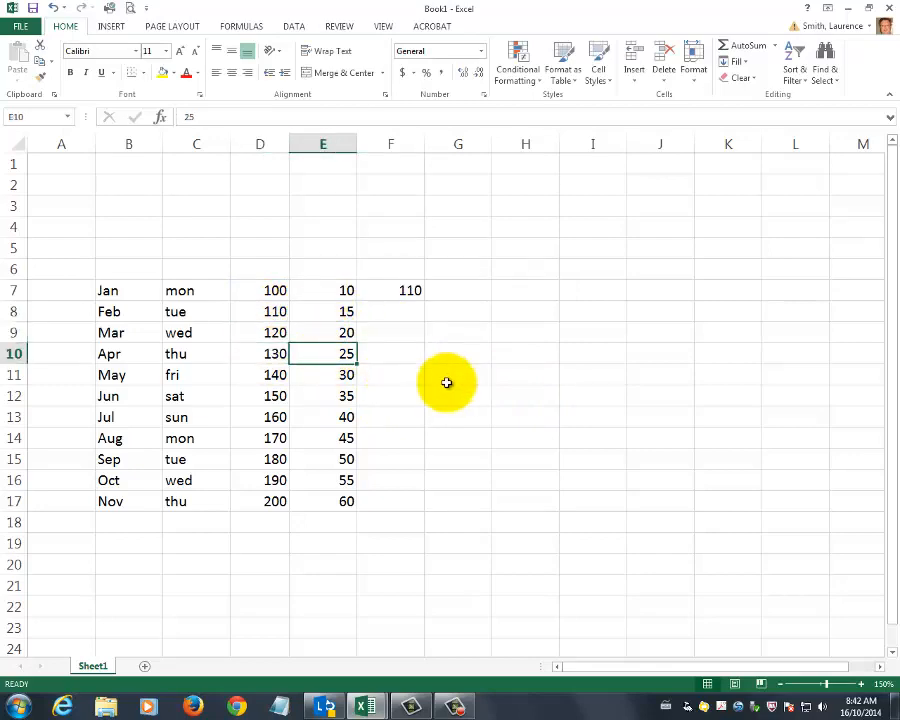
Enter the formula =D8+E8 in F8 by picking the two cells, and clear F8 again
{"action": "left_click", "coordinate": [400, 311]}
{"action": "type", "text": "="}
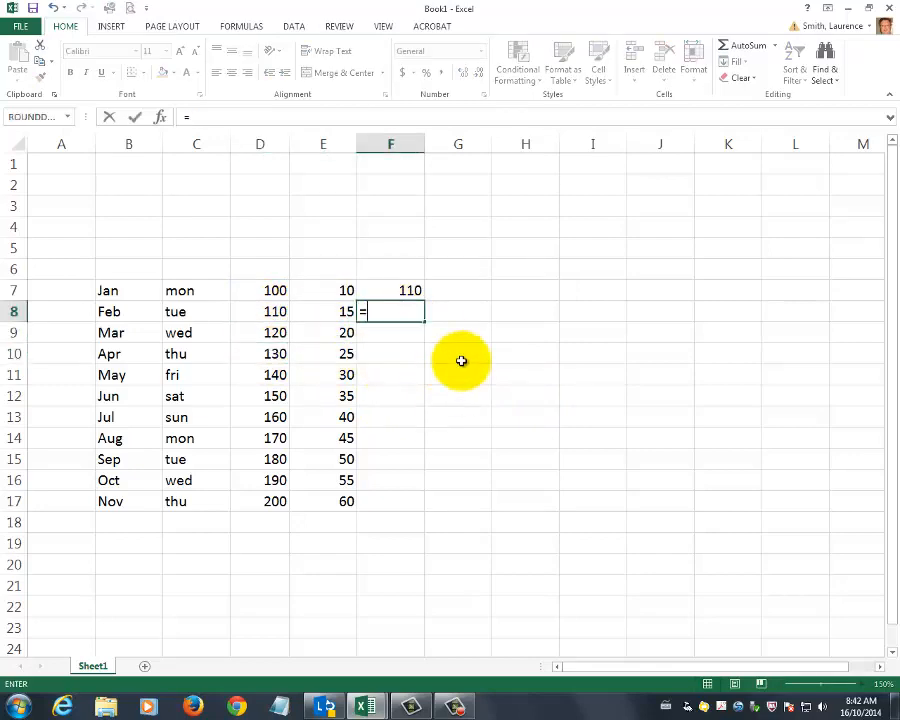
{"action": "left_click", "coordinate": [284, 311]}
{"action": "type", "text": "+"}
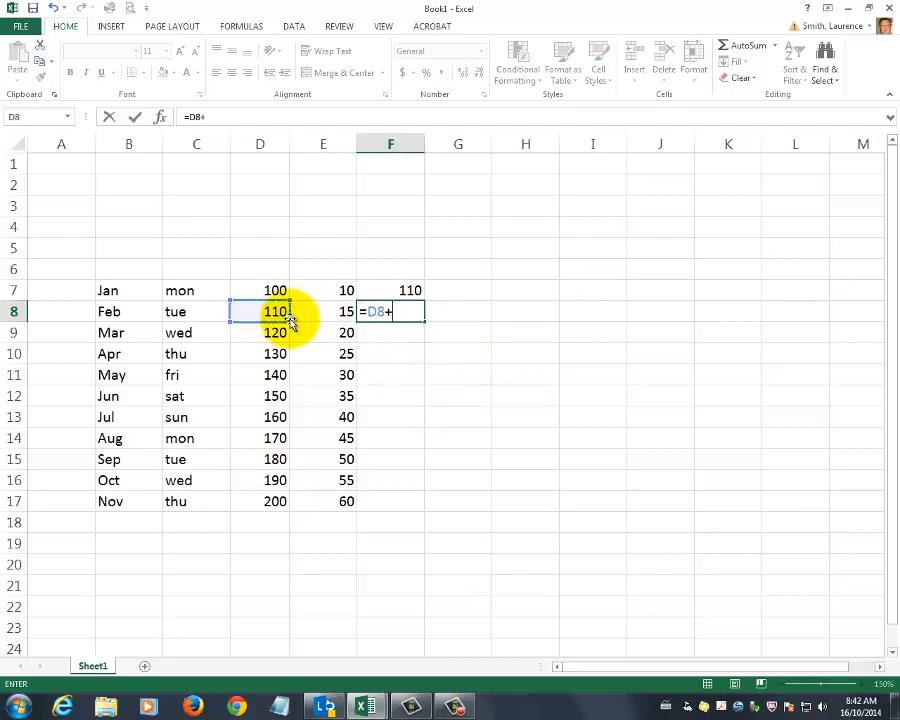
{"action": "left_click", "coordinate": [328, 312]}
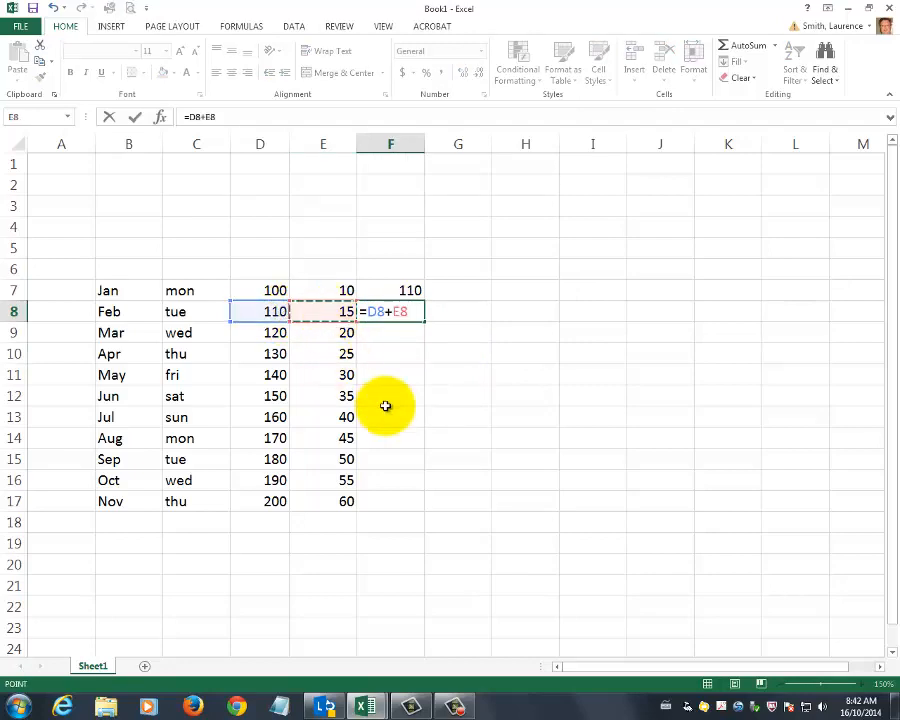
{"action": "key", "text": "Return"}
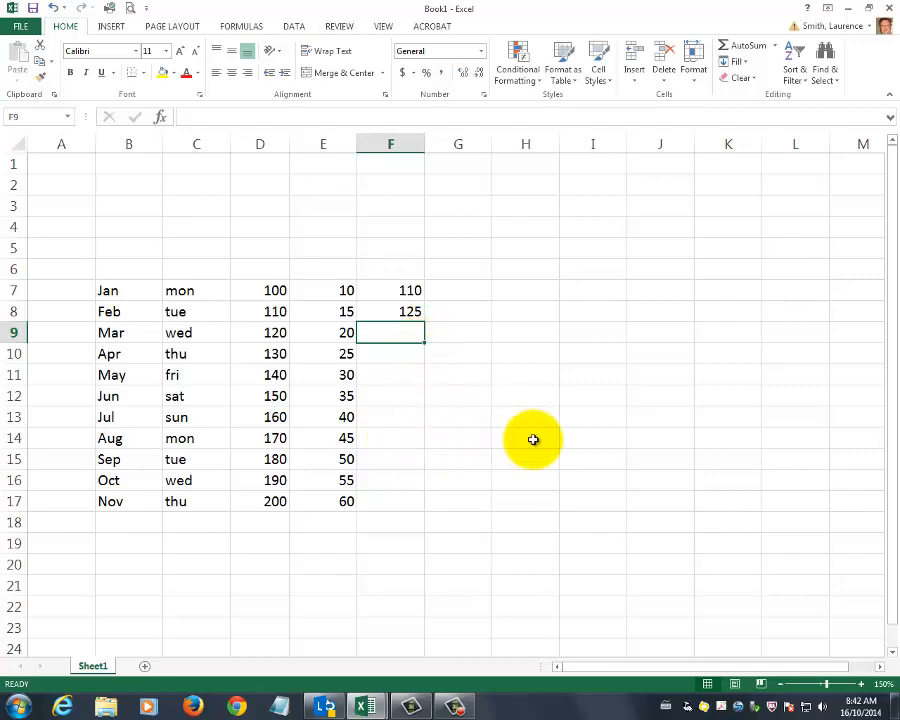
{"action": "left_click", "coordinate": [392, 311]}
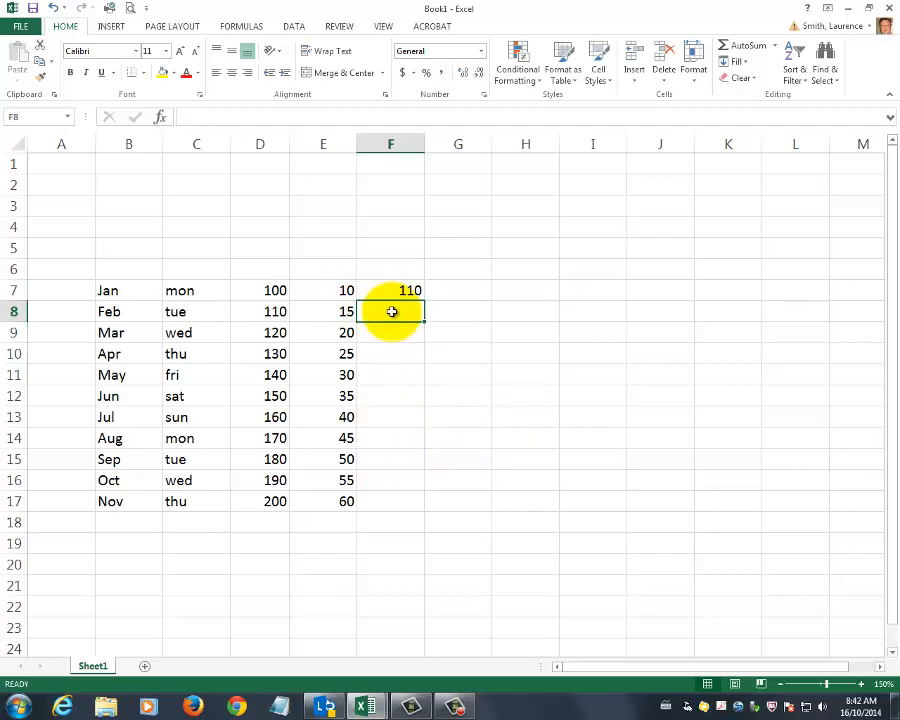
Review the cells used by the F7 sum, fill its formula down to F8 and check the copied formula
{"action": "left_click", "coordinate": [380, 288]}
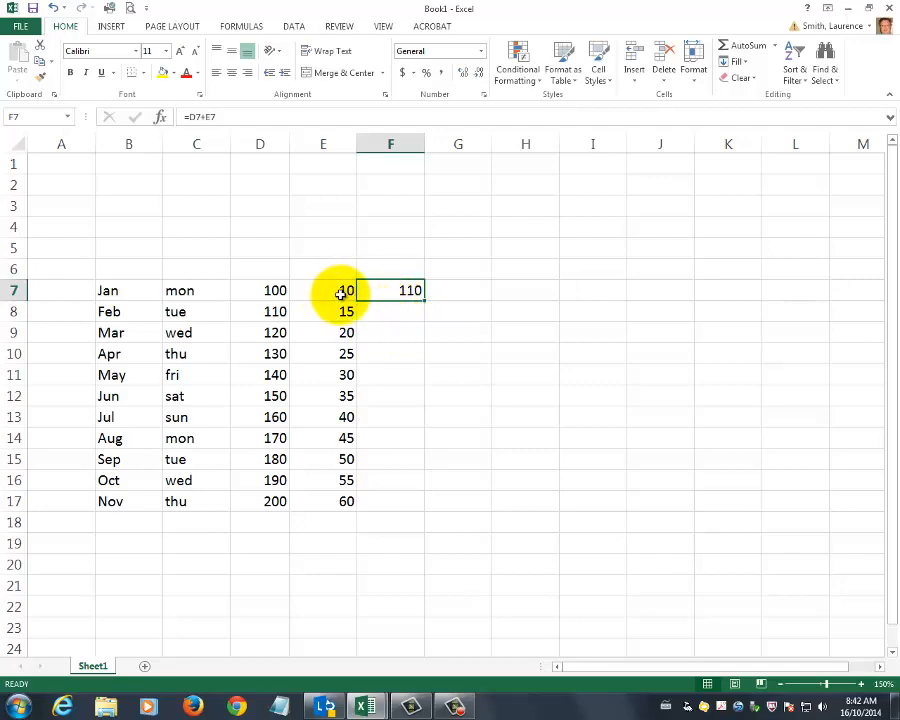
{"action": "left_click", "coordinate": [263, 288]}
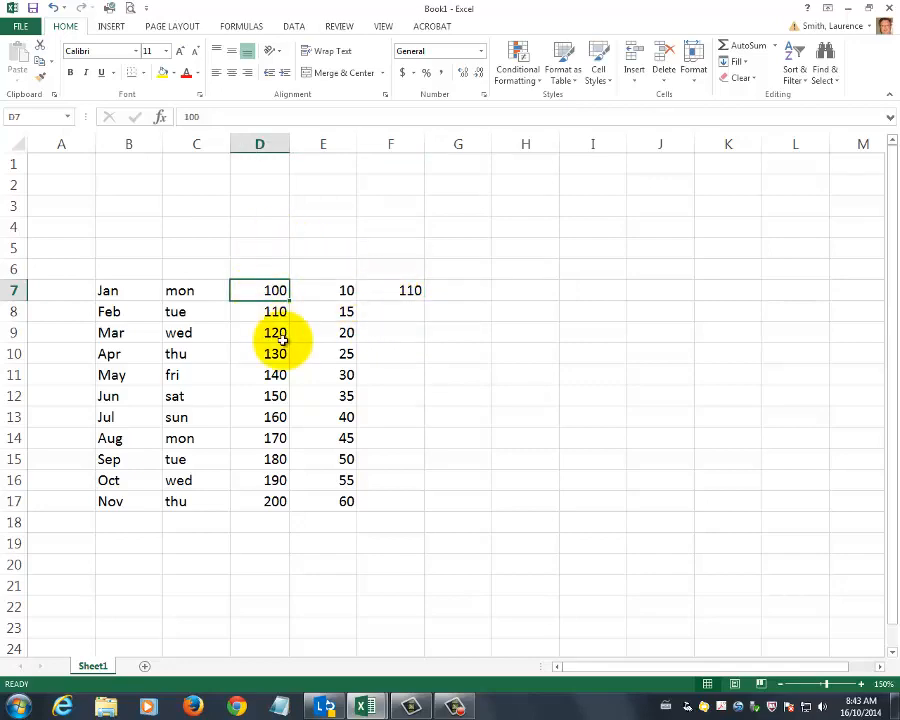
{"action": "left_click", "coordinate": [350, 291]}
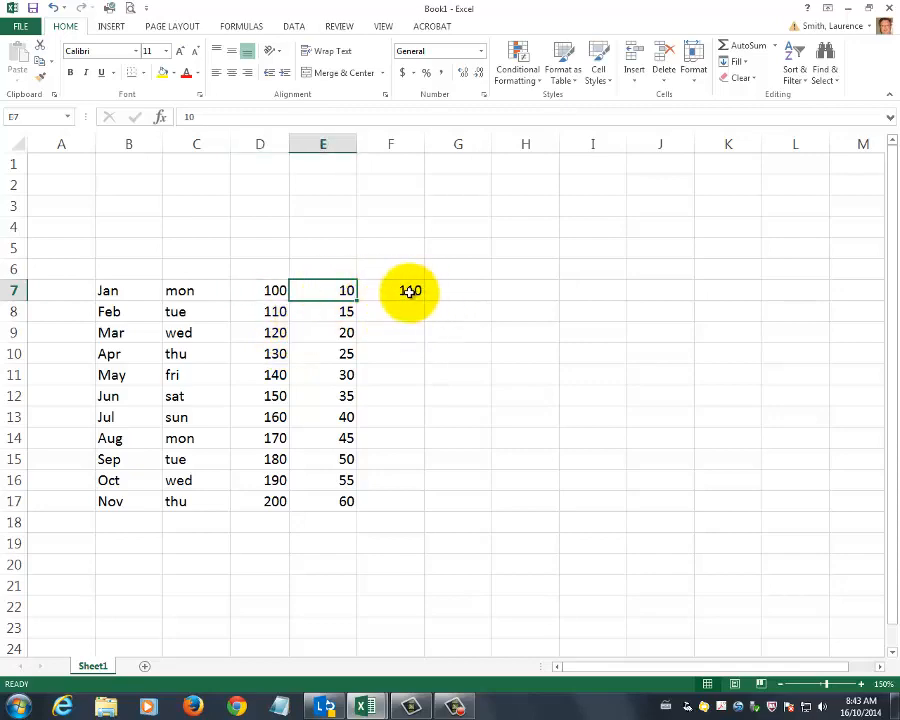
{"action": "left_click", "coordinate": [410, 290]}
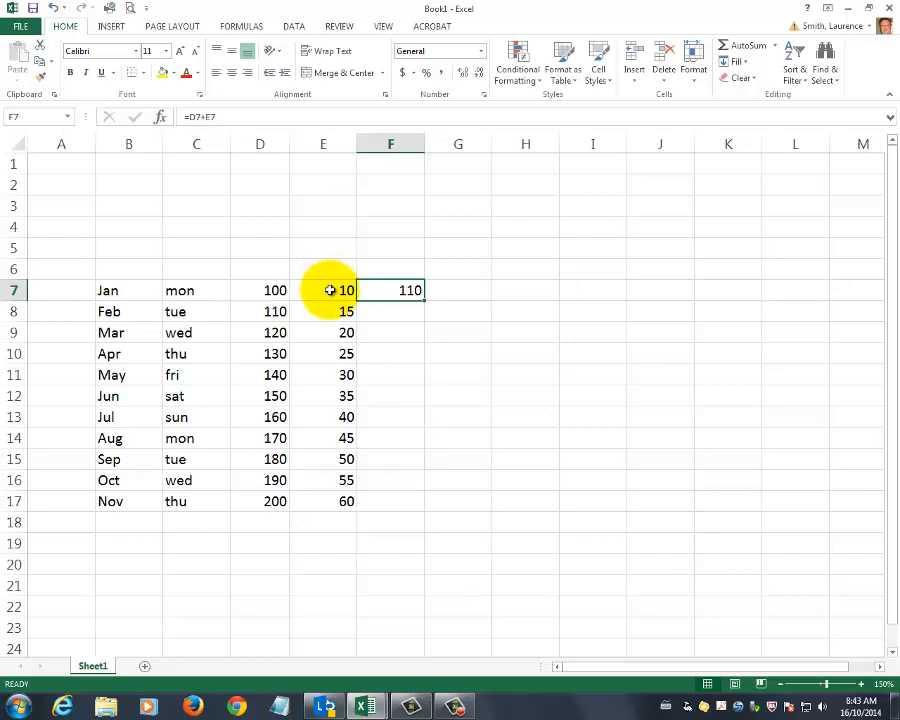
{"action": "left_click_drag", "start_coordinate": [424, 300], "coordinate": [425, 320]}
{"action": "left_click", "coordinate": [403, 312]}
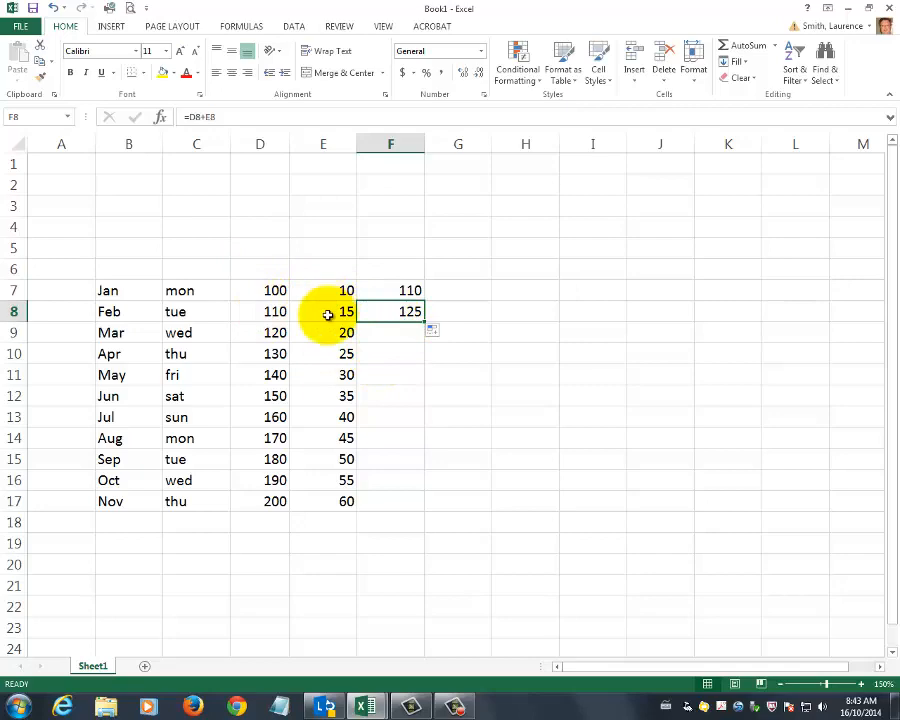
Fill the sum formula from F8 down to F9, continue it to F17, and check the formula in F17
{"action": "left_click_drag", "start_coordinate": [423, 322], "coordinate": [422, 342]}
{"action": "left_click", "coordinate": [410, 337]}
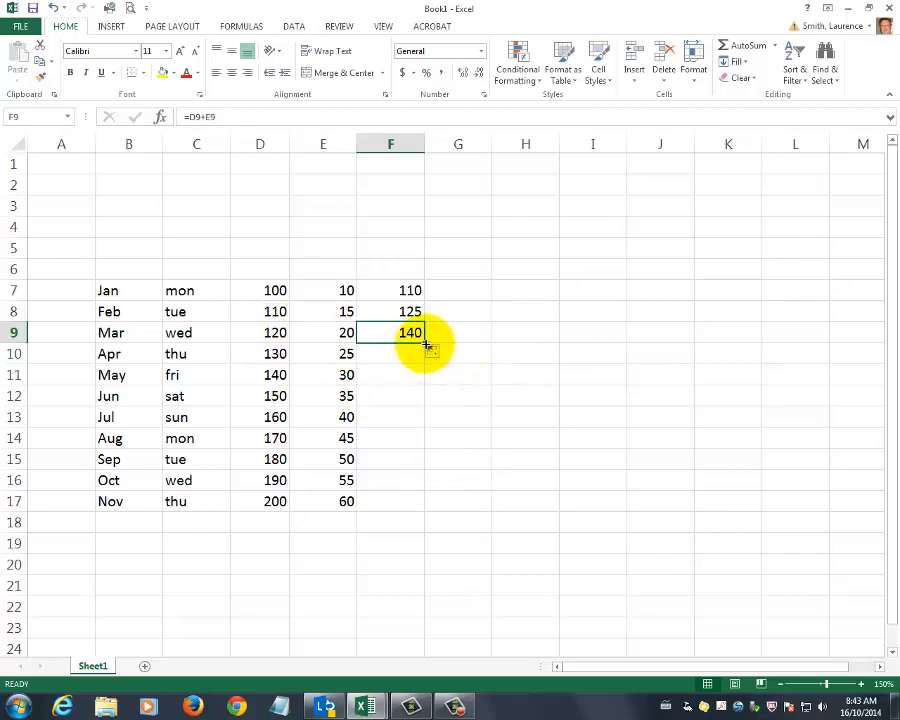
{"action": "left_click_drag", "start_coordinate": [425, 344], "coordinate": [427, 511]}
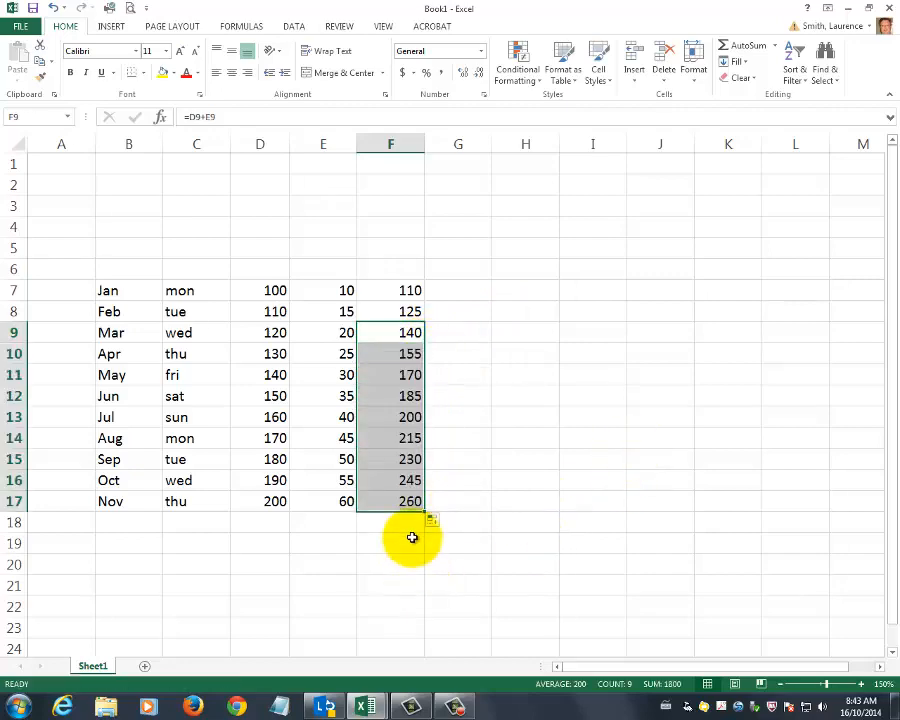
{"action": "left_click", "coordinate": [366, 504]}
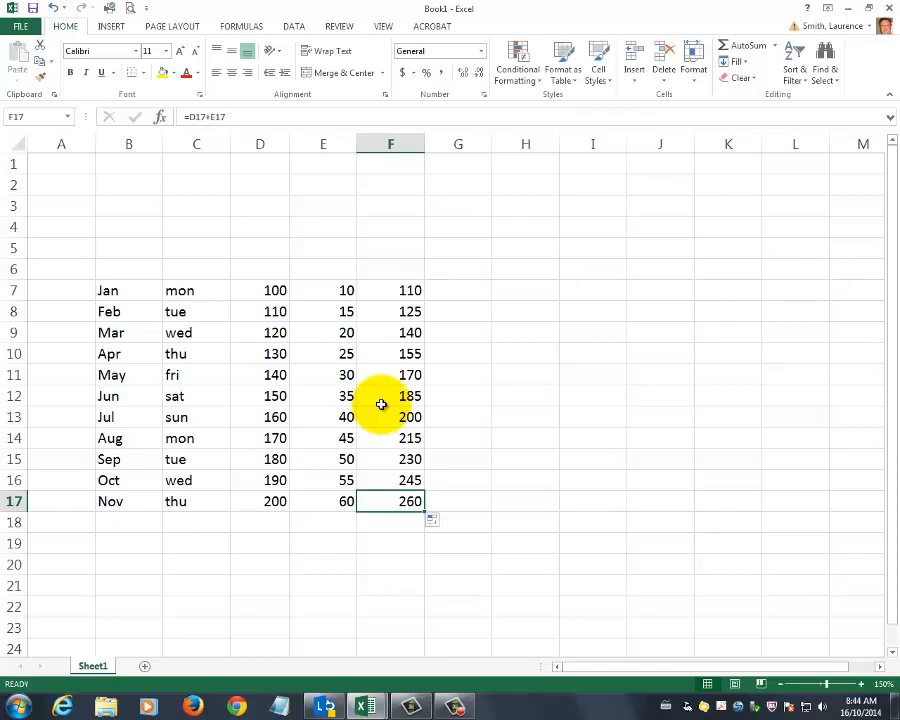
Clear the contents of the practice data range B7:F17
{"action": "left_click_drag", "start_coordinate": [106, 292], "coordinate": [411, 504]}
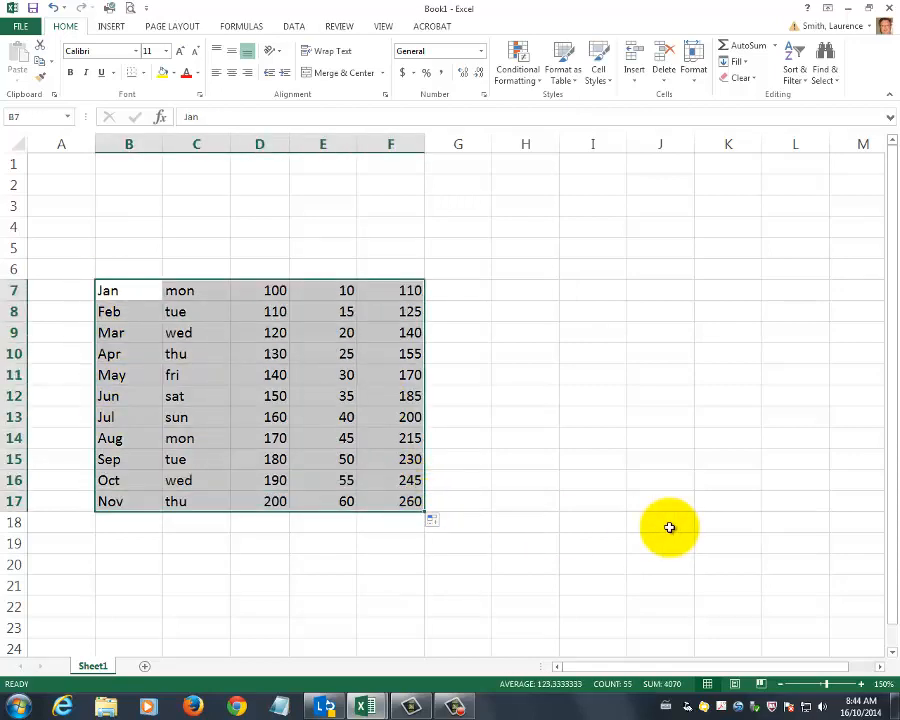
{"action": "key", "text": "Delete"}
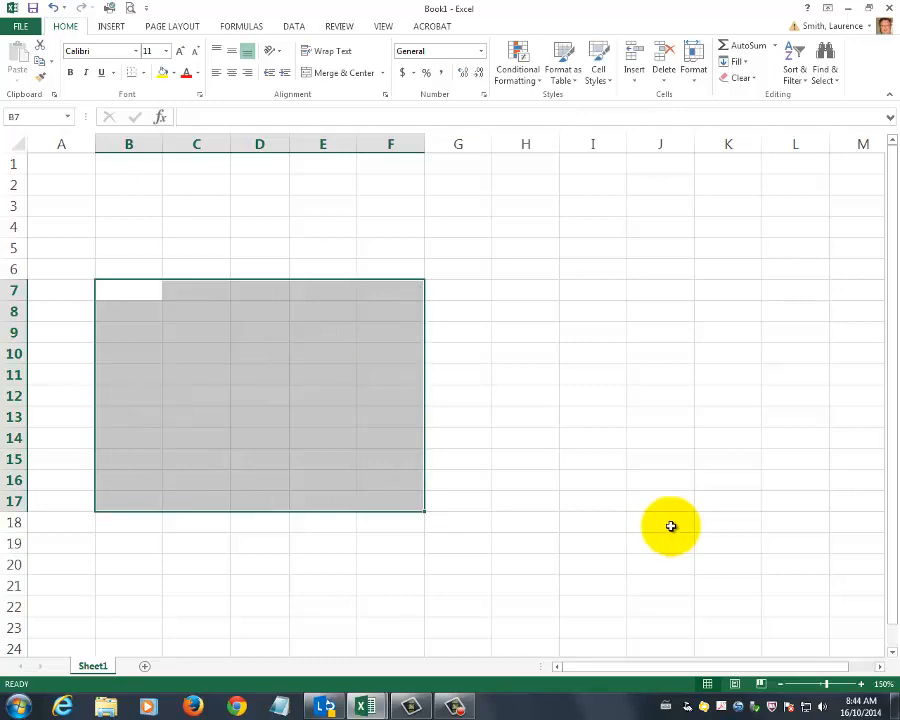
{"action": "left_click", "coordinate": [670, 526]}
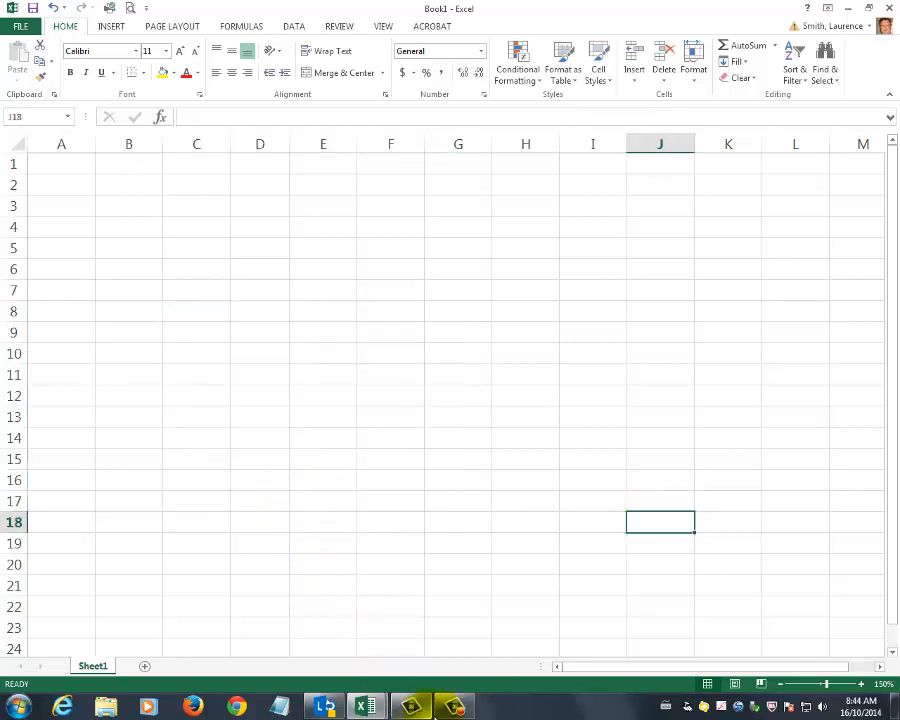
Switch to the completed budget workbook and copy the titles Personal Budget Worksheet and Monthly Estimates in rows 1 and 2
{"action": "left_click", "coordinate": [362, 705]}
{"action": "left_click", "coordinate": [300, 649]}
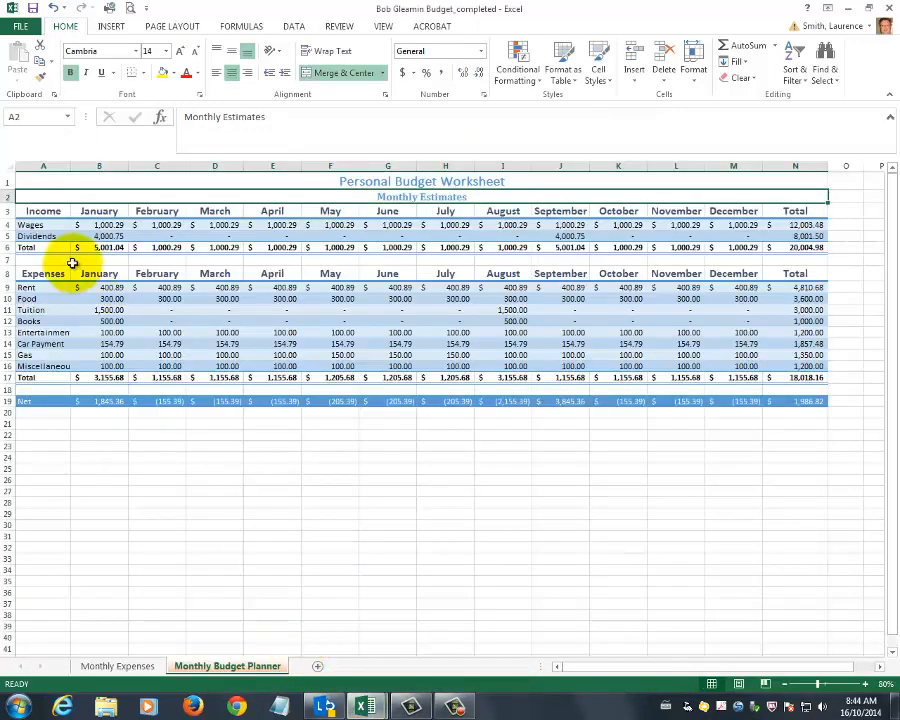
{"action": "left_click", "coordinate": [376, 183]}
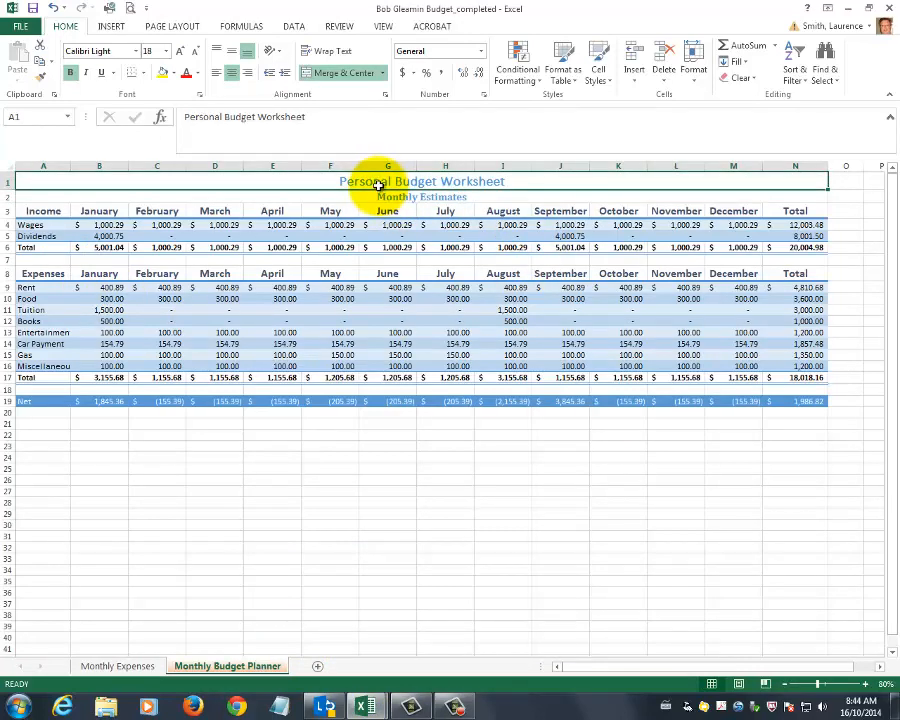
{"action": "mouse_move", "coordinate": [376, 183]}
{"action": "left_mouse_down"}
{"action": "mouse_move", "coordinate": [387, 198]}
{"action": "mouse_move", "coordinate": [388, 186]}
{"action": "left_mouse_up"}
{"action": "right_click", "coordinate": [386, 192]}
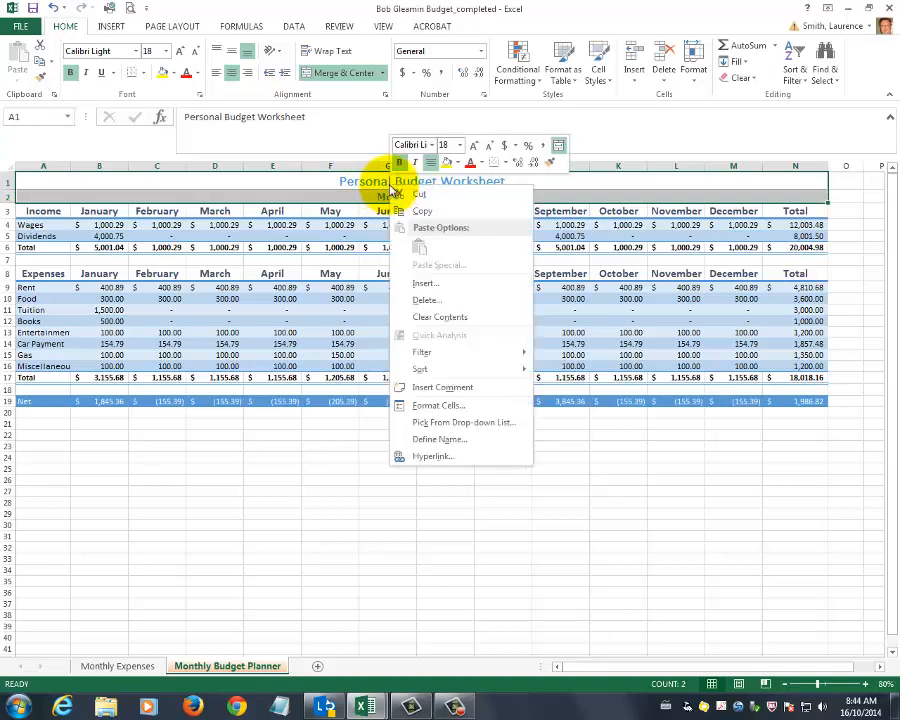
{"action": "left_click", "coordinate": [410, 208]}
Paste the two copied titles as values only into Book1, starting at A1
{"action": "mouse_move", "coordinate": [364, 703]}
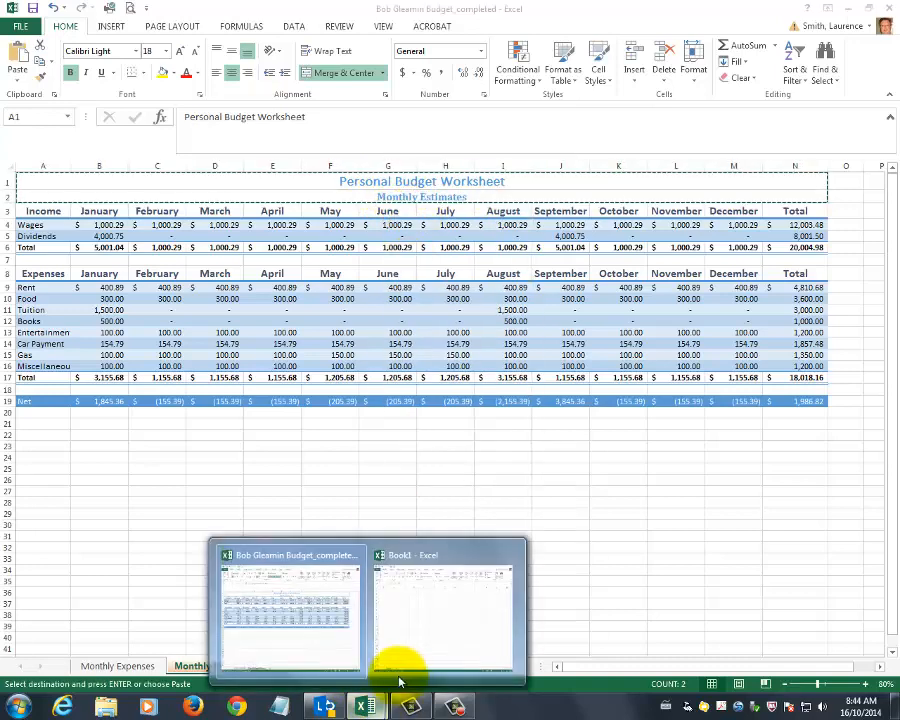
{"action": "left_click", "coordinate": [398, 640]}
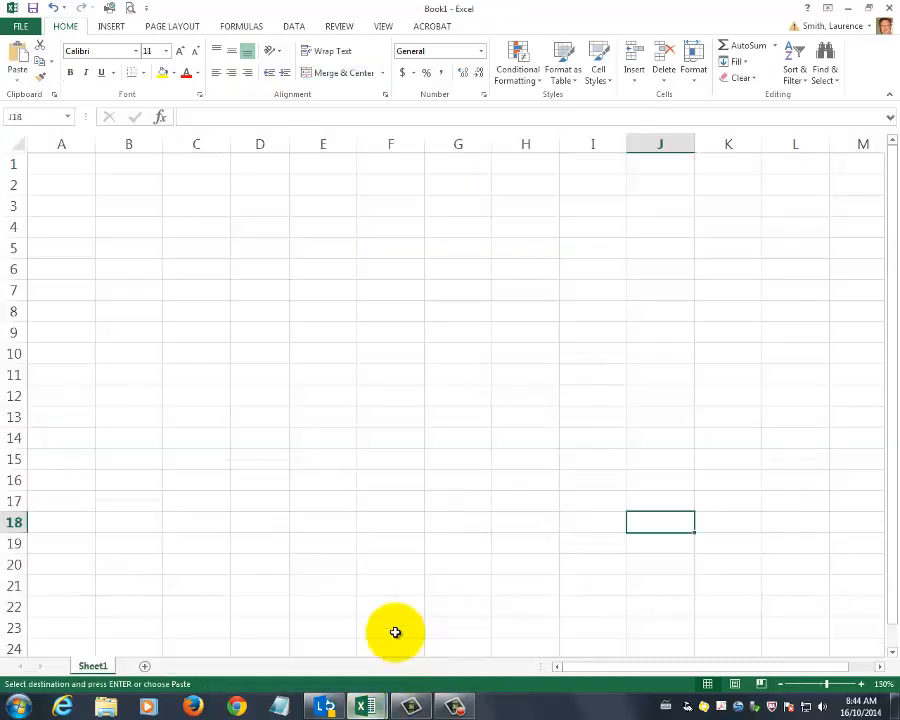
{"action": "left_click", "coordinate": [64, 167]}
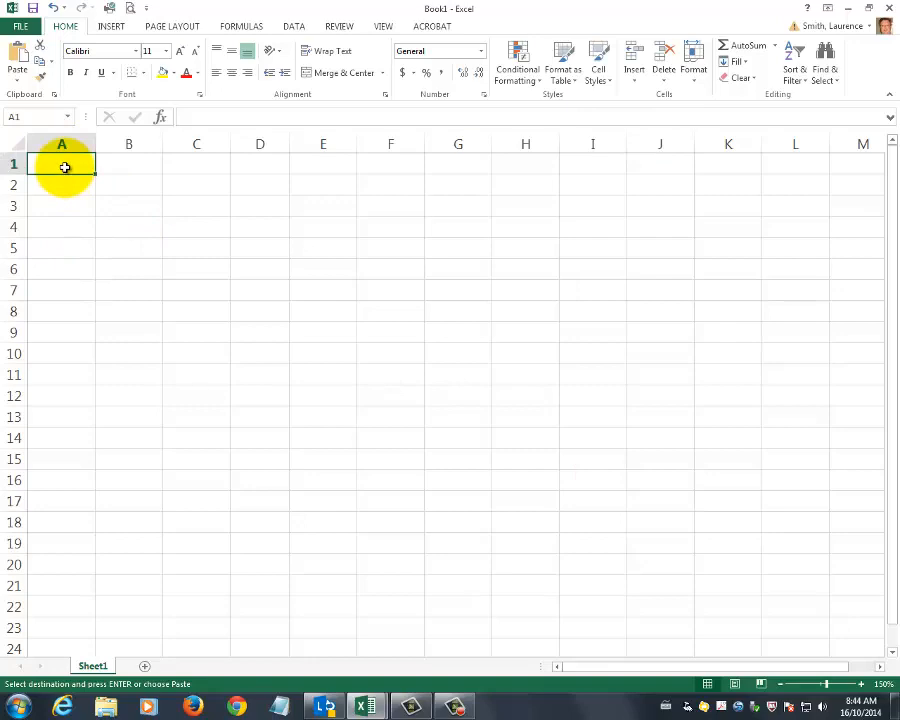
{"action": "right_click", "coordinate": [64, 167]}
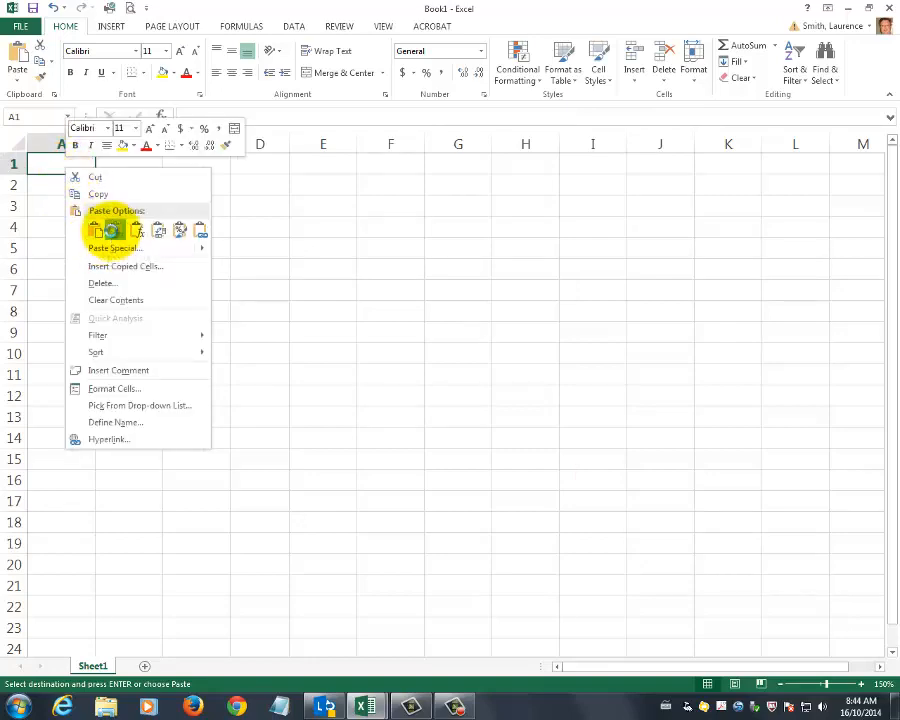
{"action": "left_click", "coordinate": [100, 227]}
{"action": "left_click", "coordinate": [204, 296]}
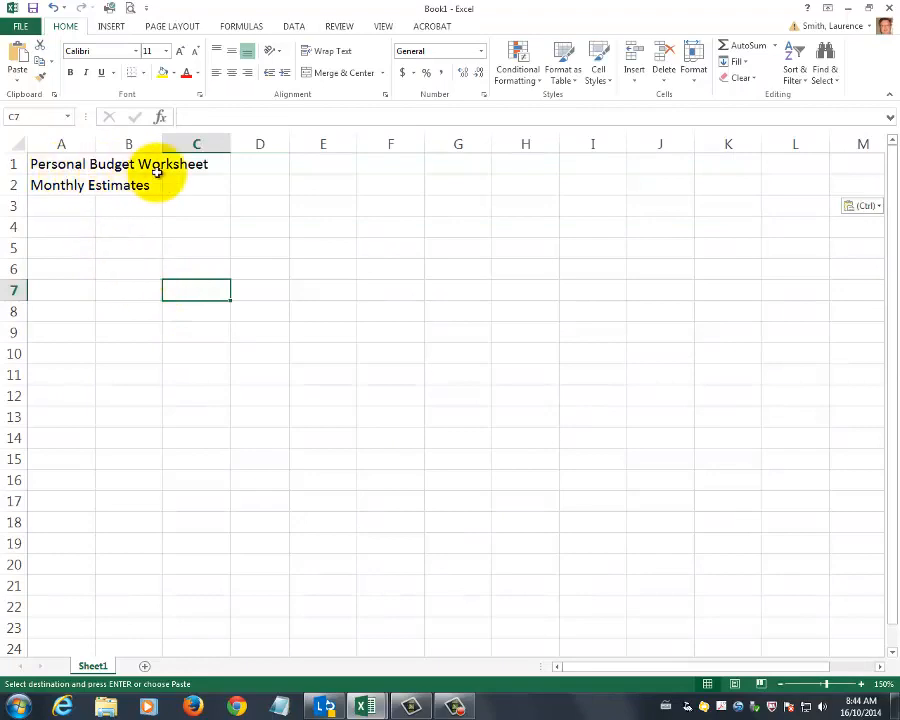
Check cells A2, A1, B1 and C1 to see which ones actually hold the title text
{"action": "left_click", "coordinate": [40, 190]}
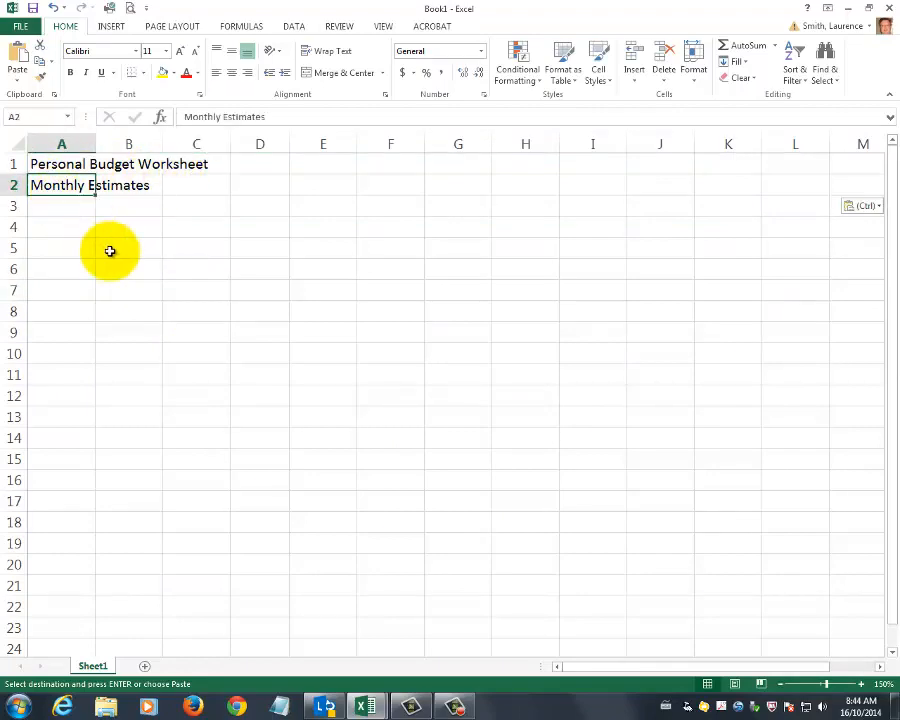
{"action": "left_click", "coordinate": [52, 164]}
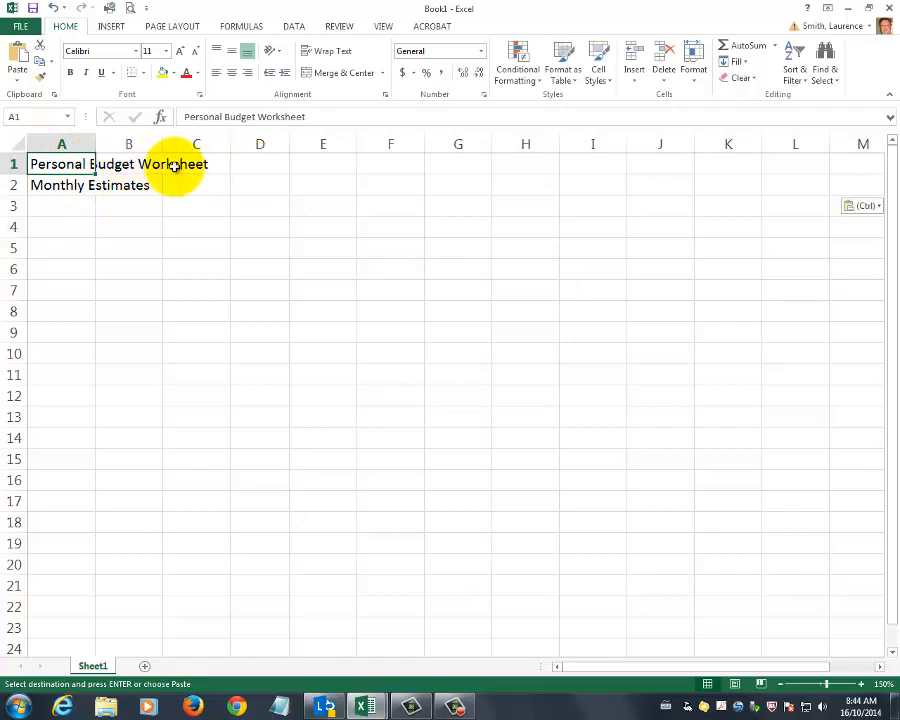
{"action": "left_click", "coordinate": [136, 167]}
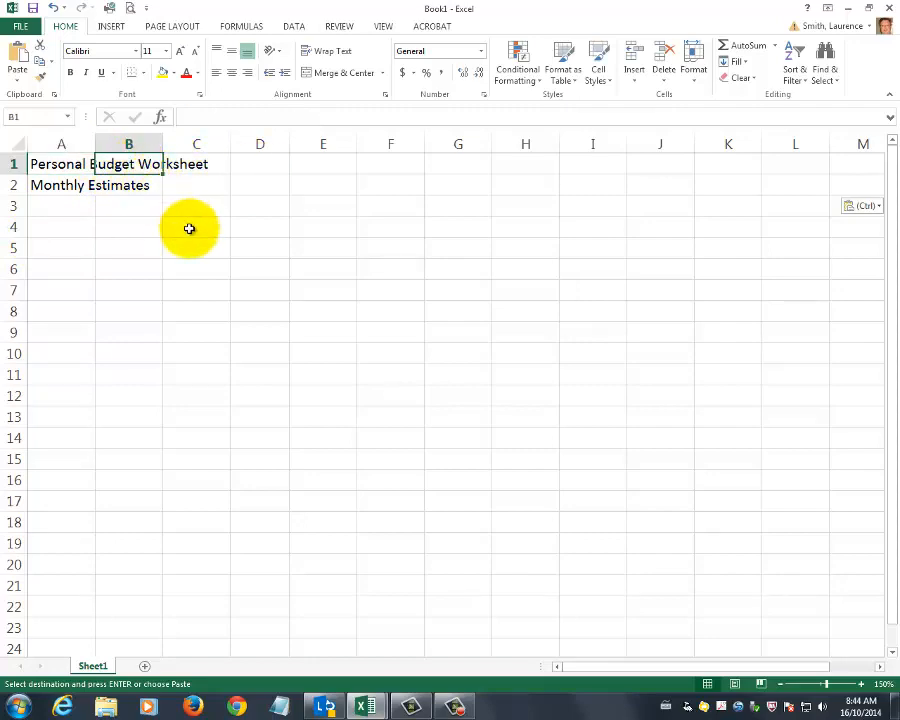
{"action": "left_click", "coordinate": [193, 118]}
{"action": "left_click", "coordinate": [197, 160]}
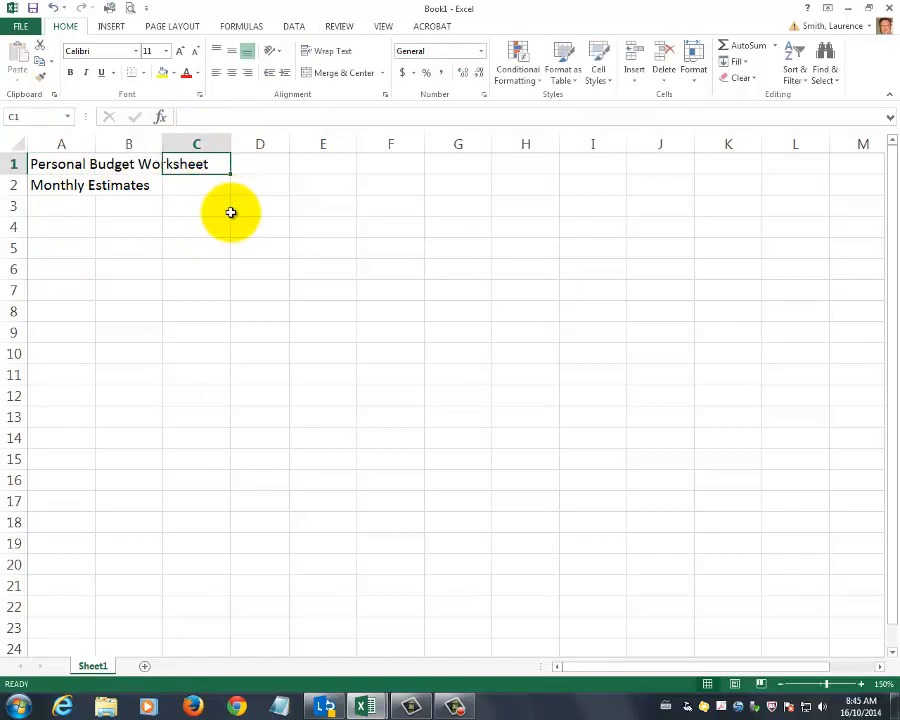
{"action": "left_click", "coordinate": [76, 164]}
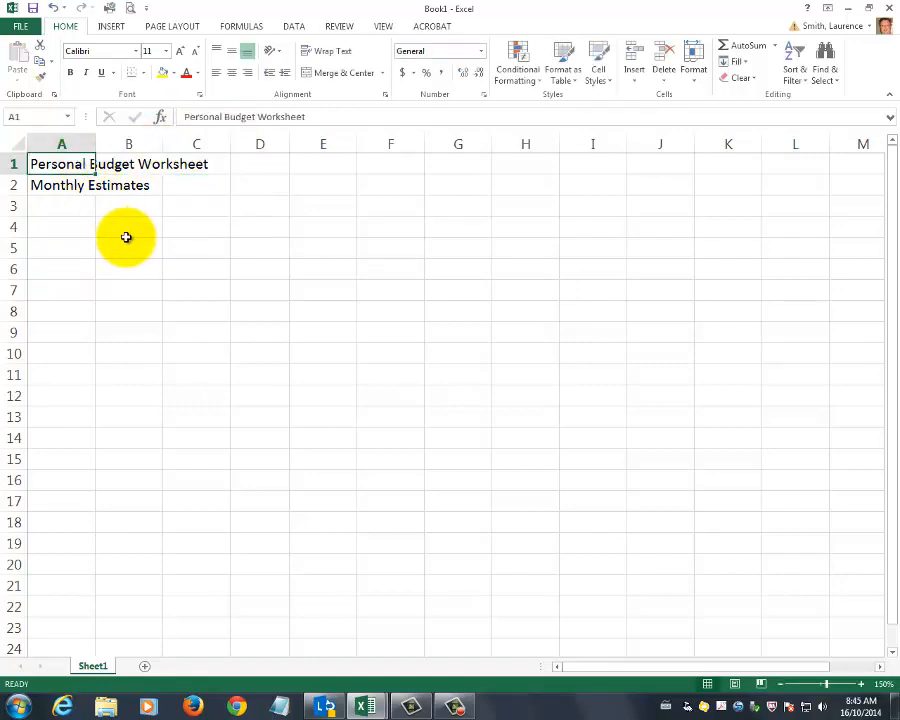
Enter the filler text lkghlkhlkjhklhjkl in B1 beside the worksheet title, and clear B1 again
{"action": "left_click", "coordinate": [130, 164]}
{"action": "type", "text": "lkghlkhlkjhklhjkl"}
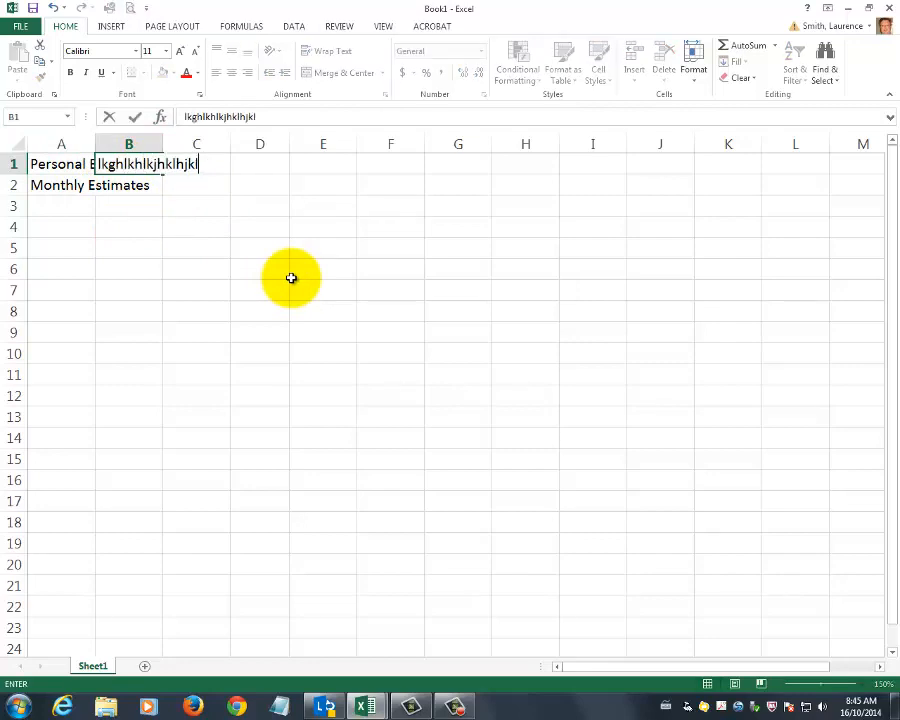
{"action": "key", "text": "Return"}
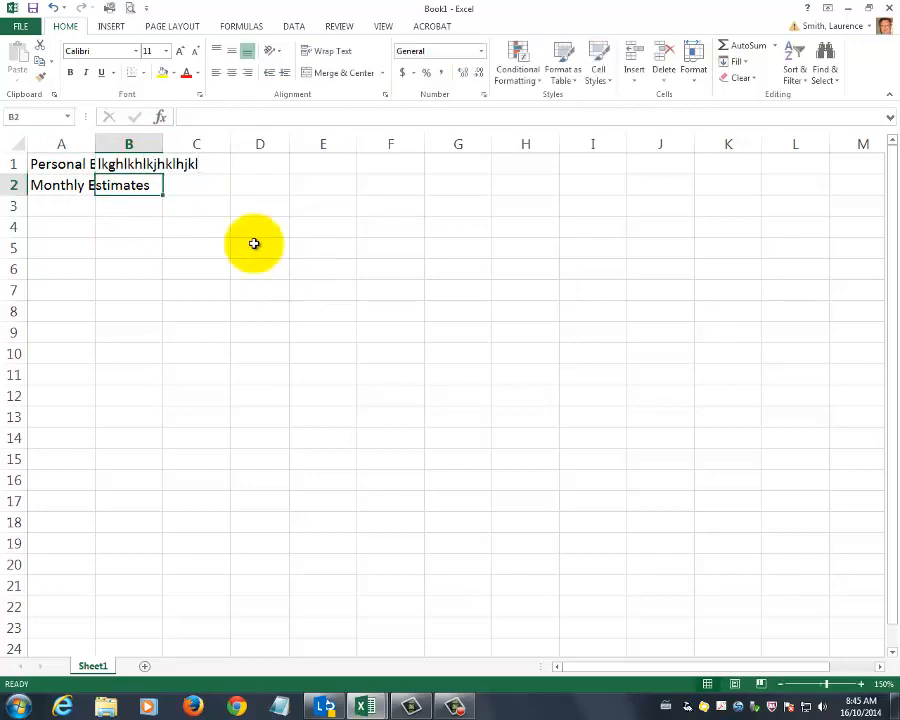
{"action": "left_click", "coordinate": [125, 164]}
{"action": "key", "text": "Delete"}
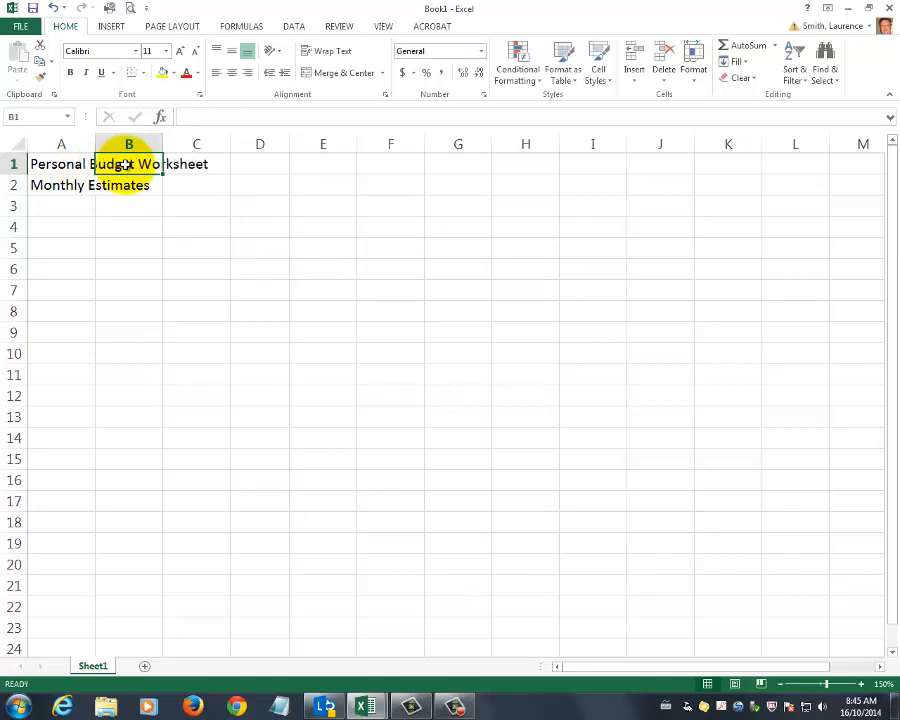
{"action": "left_click", "coordinate": [62, 185]}
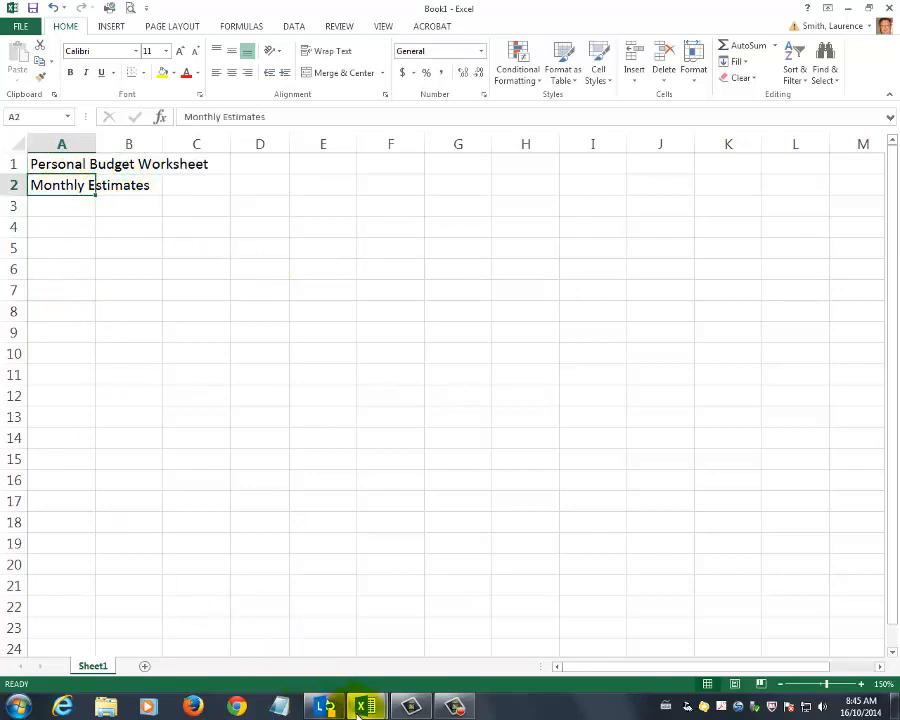
Copy the labels Income, Wages and Dividends (A3:A5) from the completed budget's Monthly Budget Planner sheet
{"action": "mouse_move", "coordinate": [362, 707]}
{"action": "left_click", "coordinate": [296, 644]}
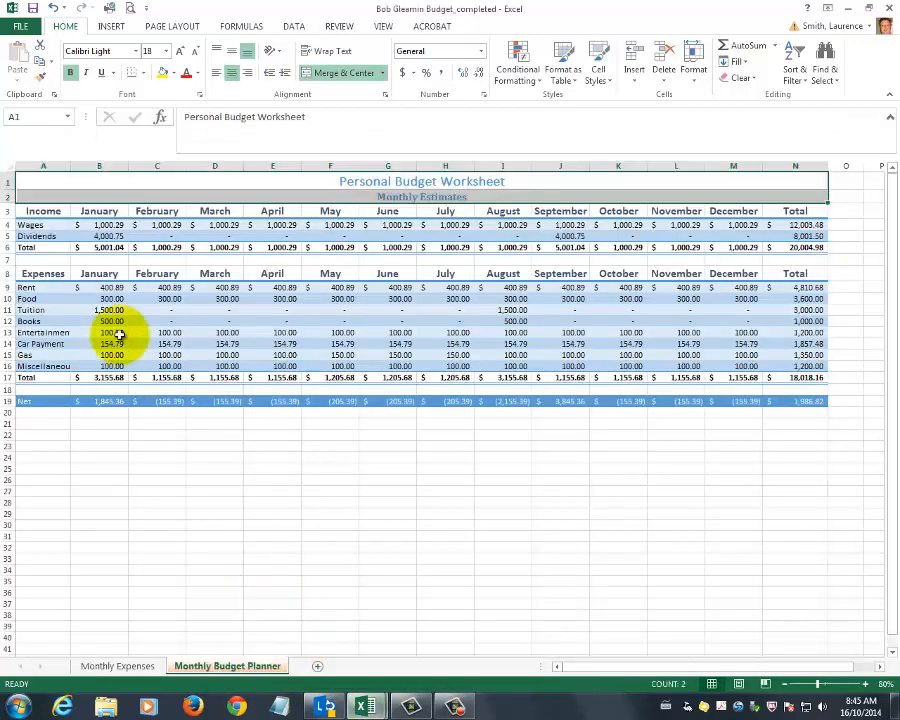
{"action": "left_click_drag", "start_coordinate": [35, 210], "coordinate": [36, 236]}
{"action": "right_click", "coordinate": [36, 236]}
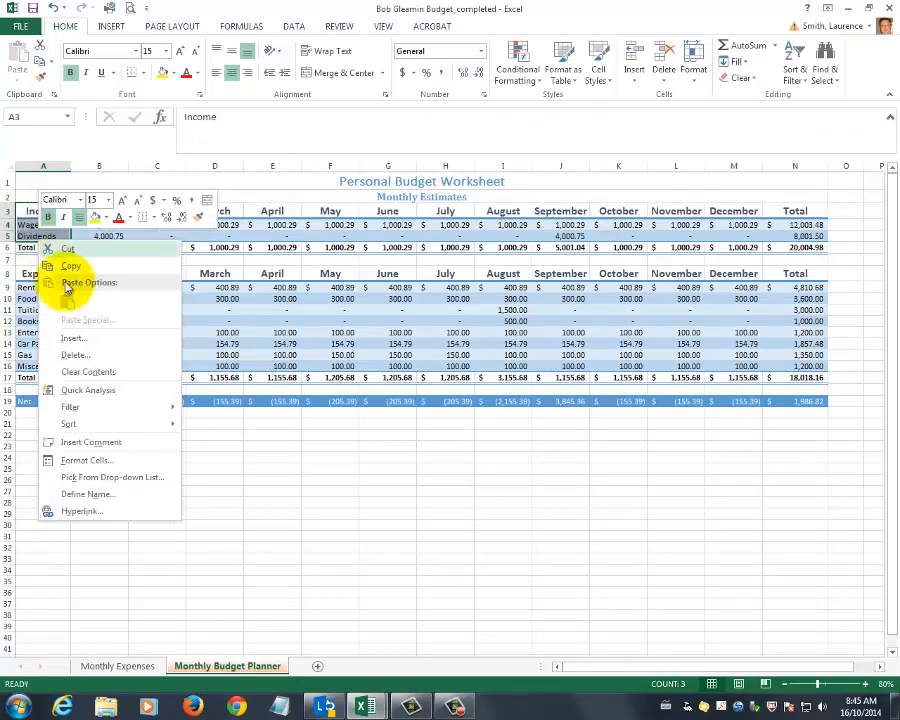
{"action": "left_click", "coordinate": [78, 272]}
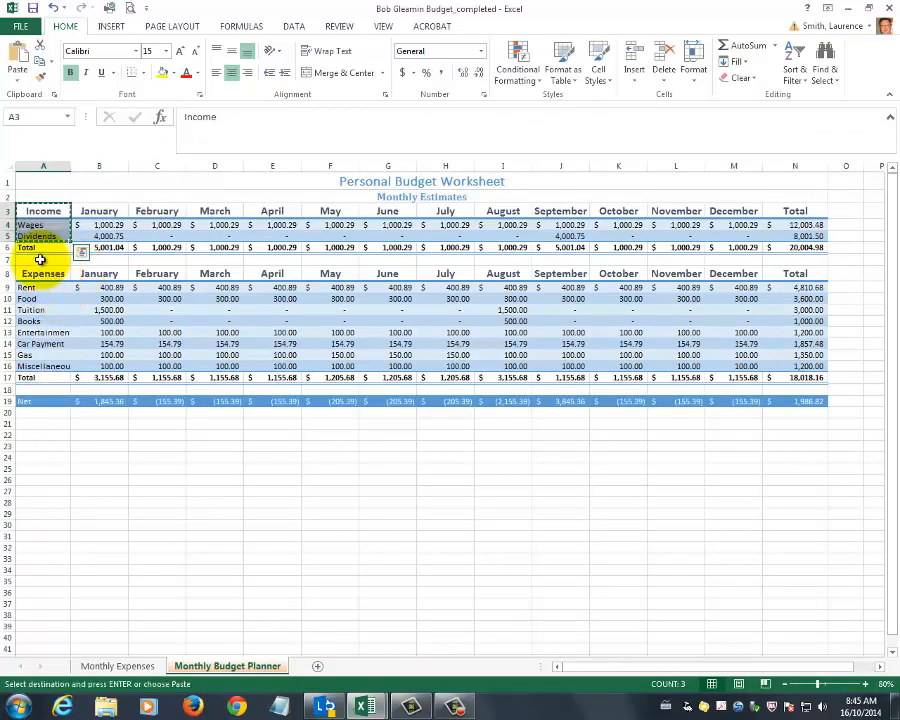
Paste the copied income labels as values only into Book1 at A3, after rechecking their place in the completed budget
{"action": "mouse_move", "coordinate": [358, 704]}
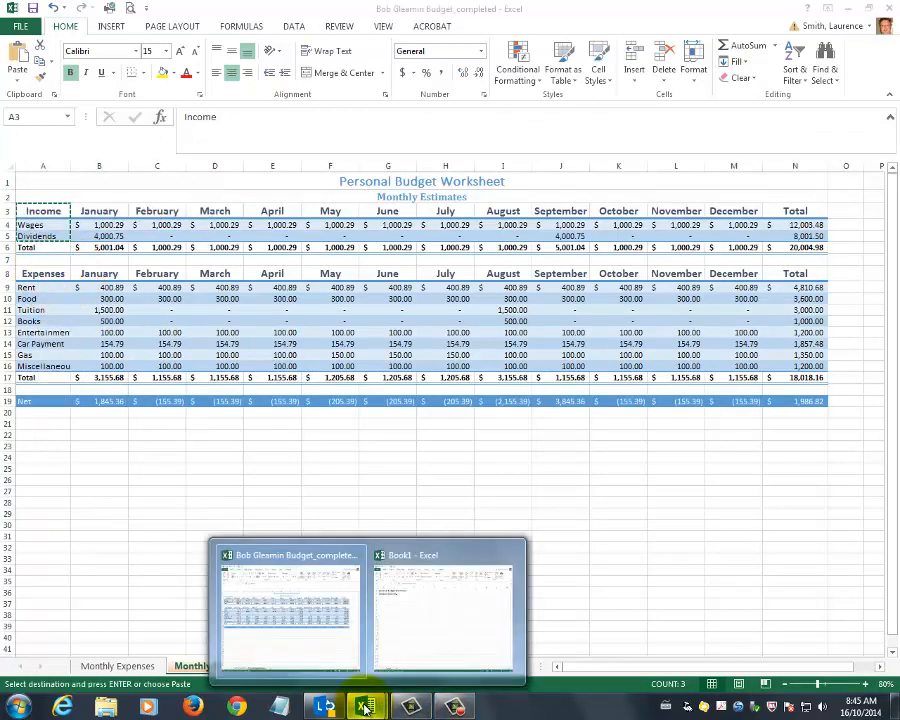
{"action": "left_click", "coordinate": [435, 635]}
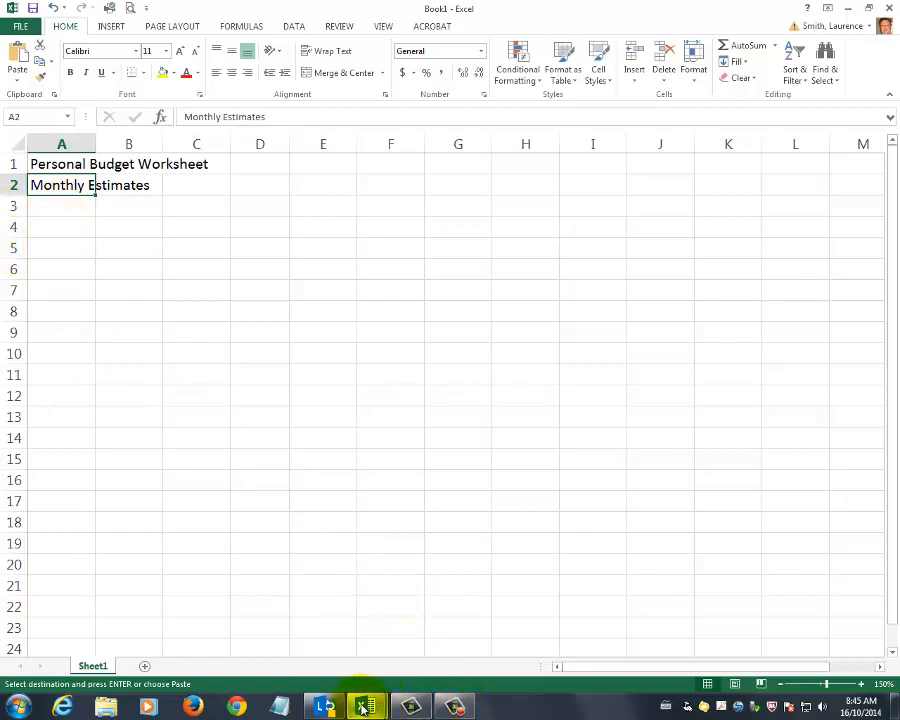
{"action": "mouse_move", "coordinate": [360, 702]}
{"action": "left_click", "coordinate": [330, 660]}
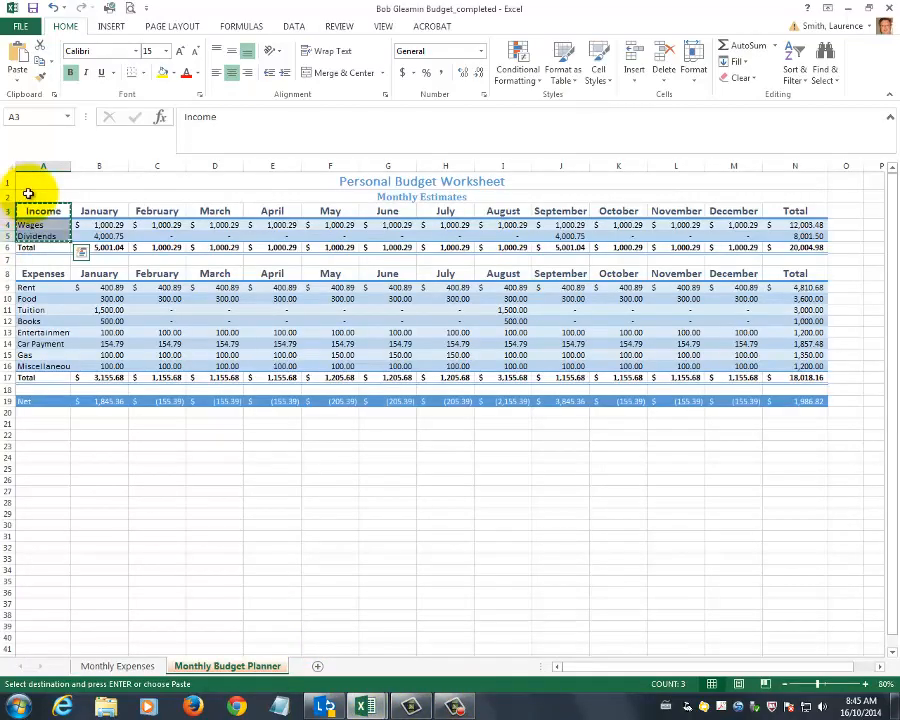
{"action": "mouse_move", "coordinate": [362, 702]}
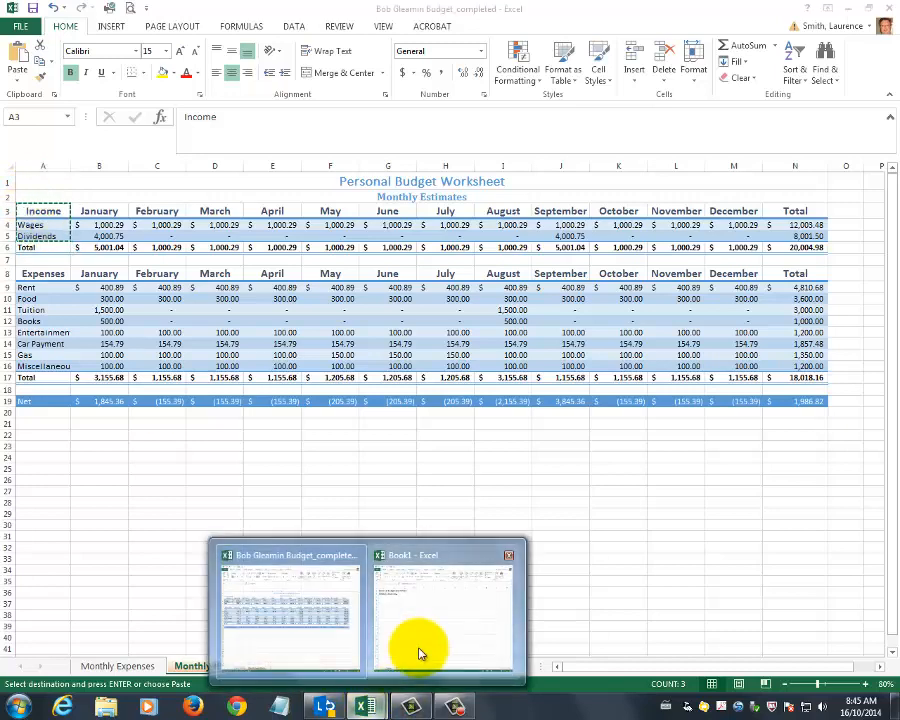
{"action": "left_click", "coordinate": [416, 644]}
{"action": "right_click", "coordinate": [65, 208]}
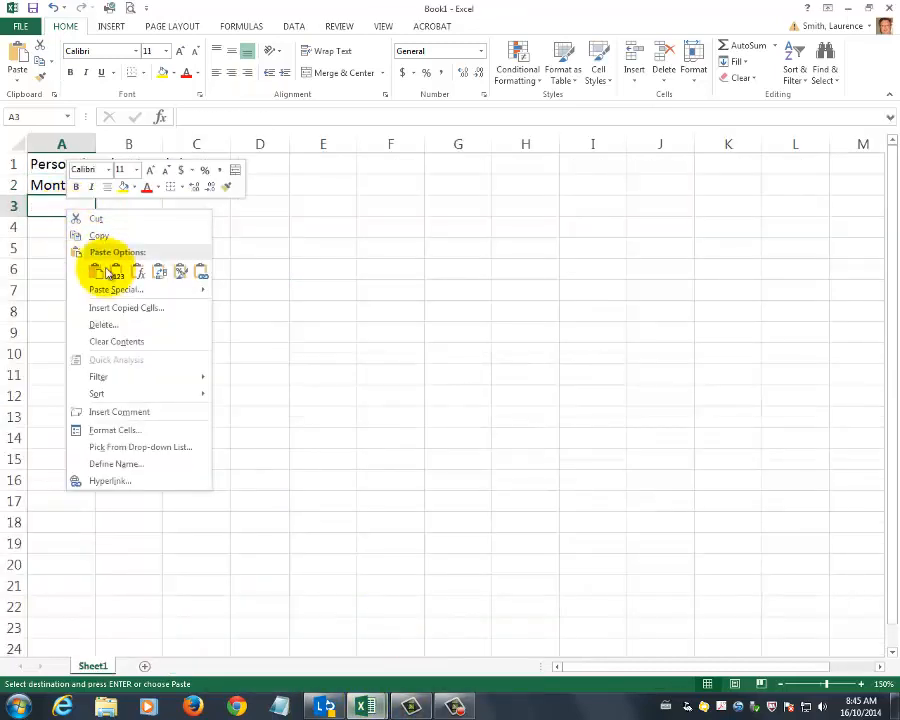
{"action": "left_click", "coordinate": [116, 270]}
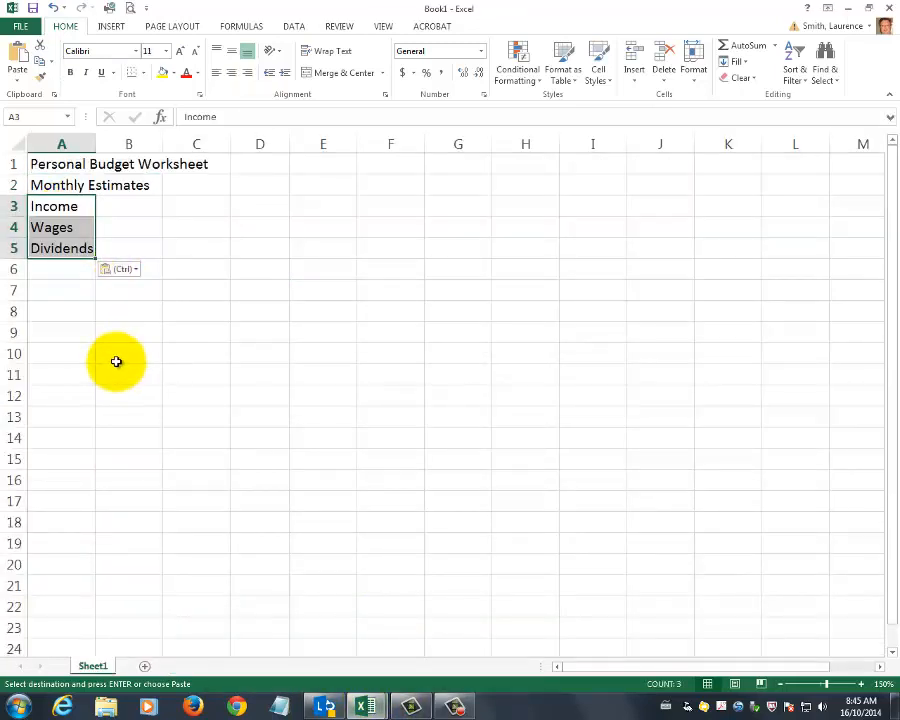
Pick A7 as the next destination in Book1 and copy the labels from Expenses to Net (A8:A19) in the completed budget workbook
{"action": "left_click", "coordinate": [53, 288]}
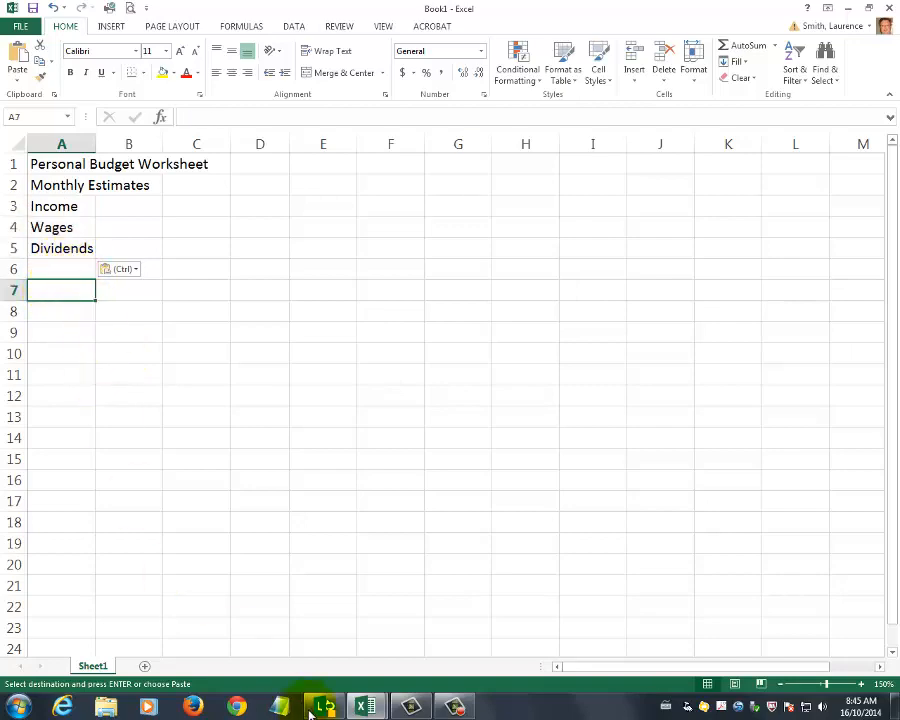
{"action": "mouse_move", "coordinate": [358, 704]}
{"action": "left_click", "coordinate": [288, 645]}
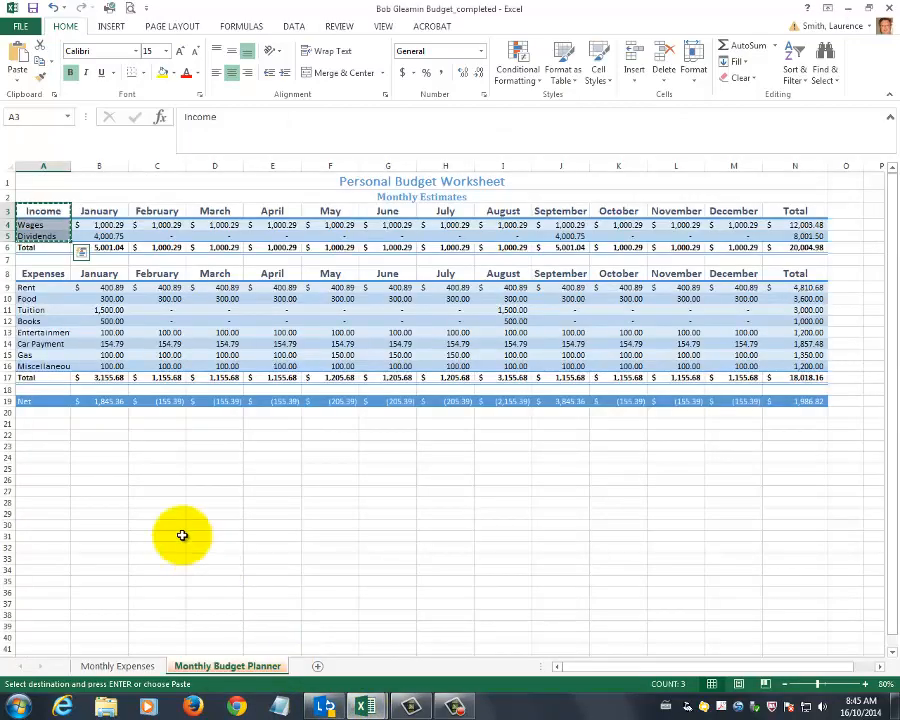
{"action": "left_click", "coordinate": [45, 276]}
{"action": "left_click_drag", "start_coordinate": [45, 276], "coordinate": [44, 398]}
{"action": "right_click", "coordinate": [42, 285]}
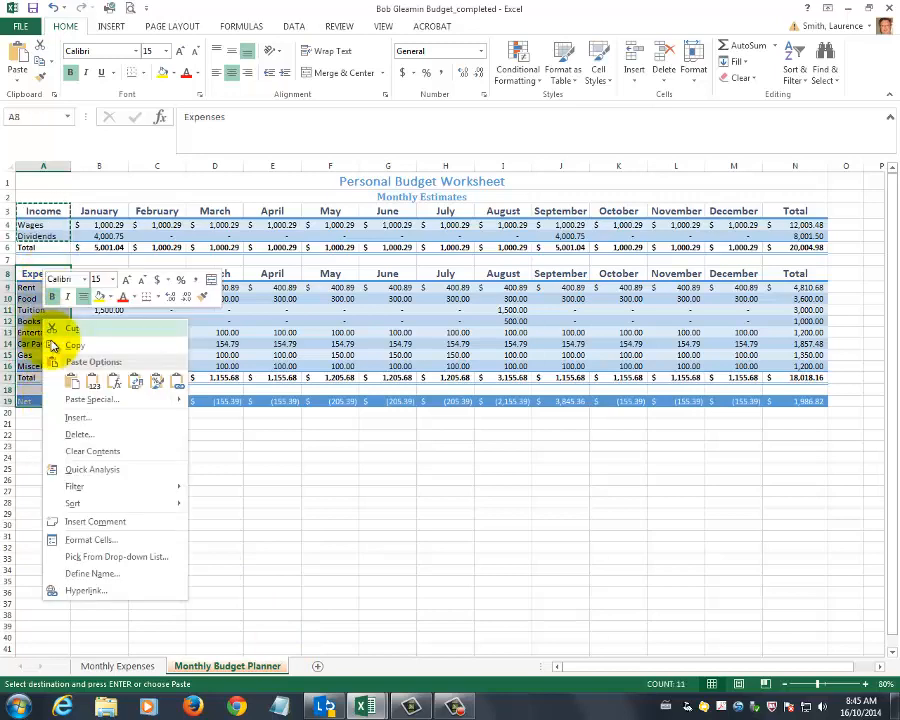
{"action": "left_click", "coordinate": [75, 297]}
Paste the copied expense labels as values only into Book1, starting at A7
{"action": "mouse_move", "coordinate": [366, 708]}
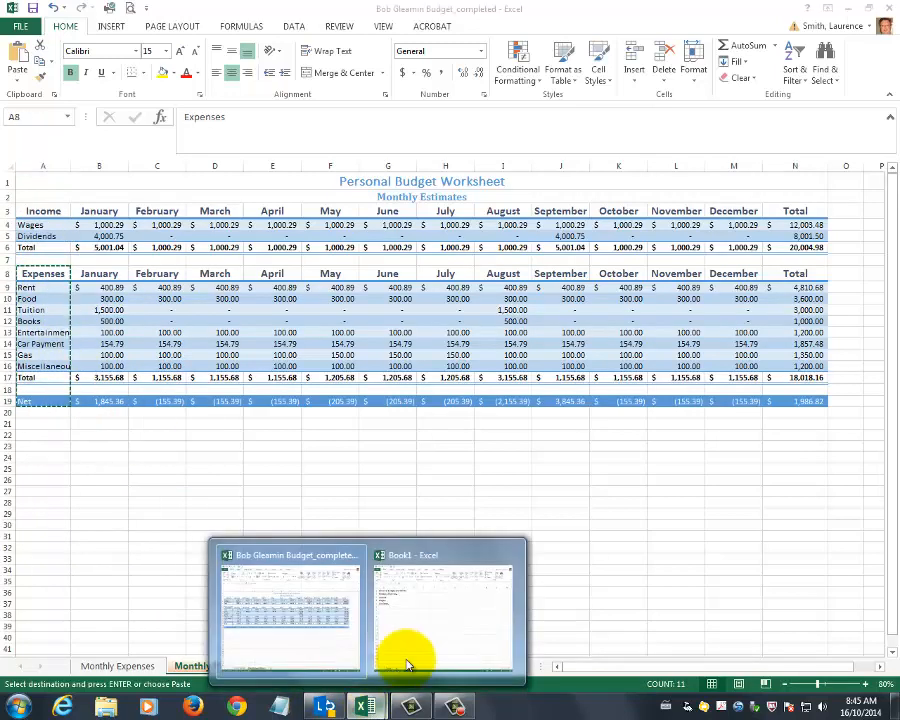
{"action": "left_click", "coordinate": [402, 655]}
{"action": "right_click", "coordinate": [42, 290]}
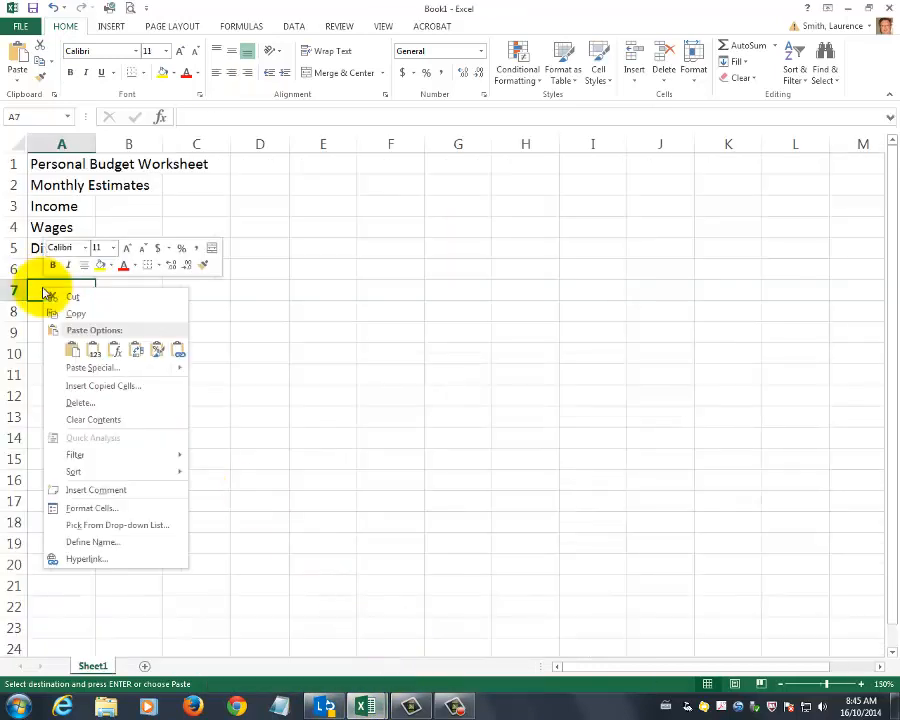
{"action": "left_click", "coordinate": [93, 350]}
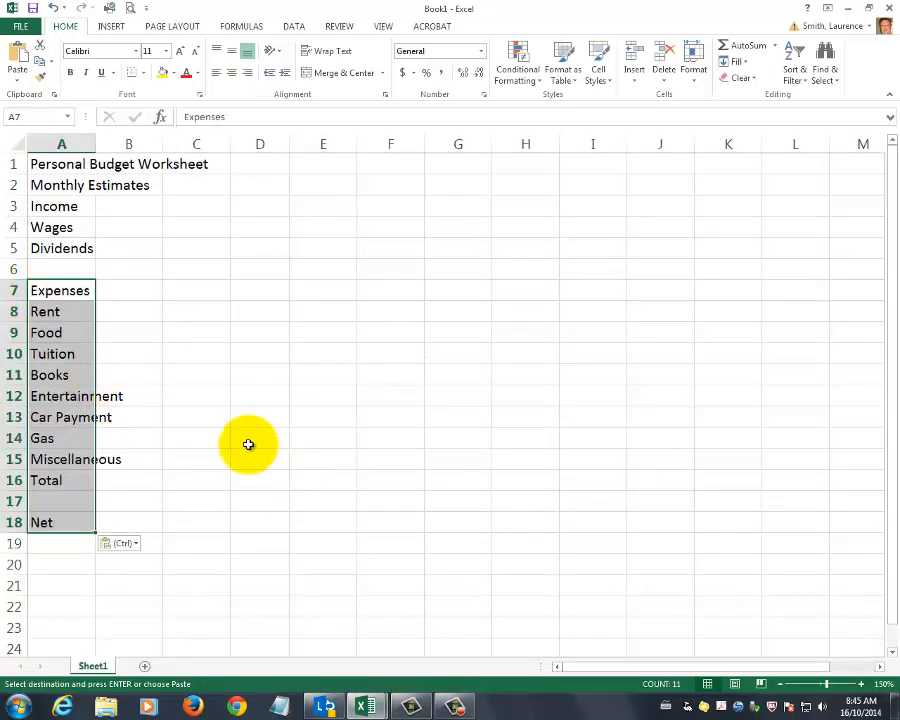
Undo the last paste of the expense labels and paste them again as values only at A7 in Book1
{"action": "left_click", "coordinate": [54, 10]}
{"action": "right_click", "coordinate": [50, 295]}
{"action": "left_click", "coordinate": [84, 358]}
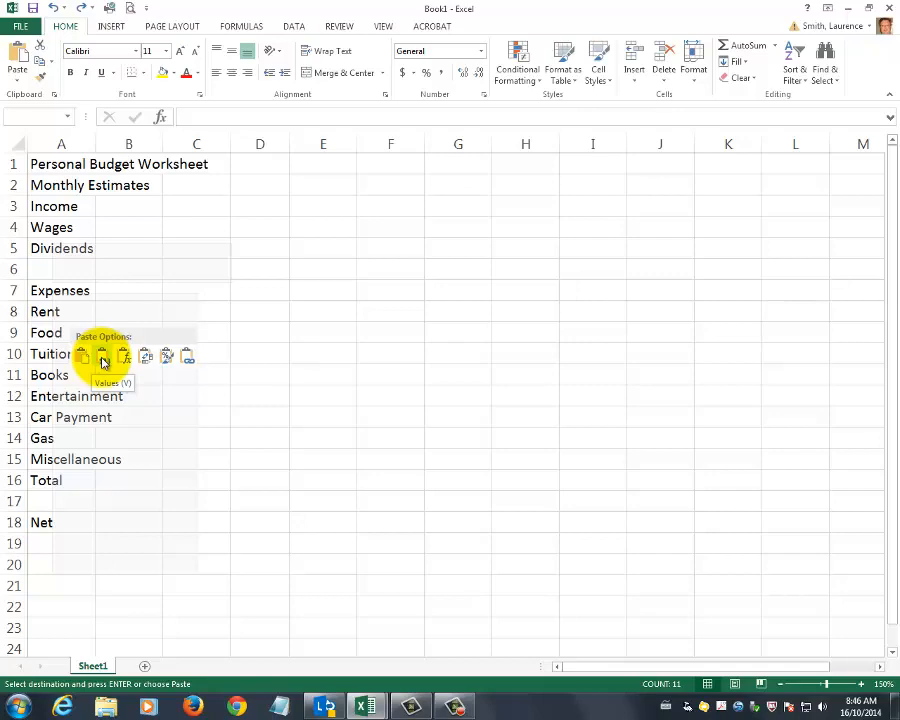
{"action": "left_click", "coordinate": [105, 358]}
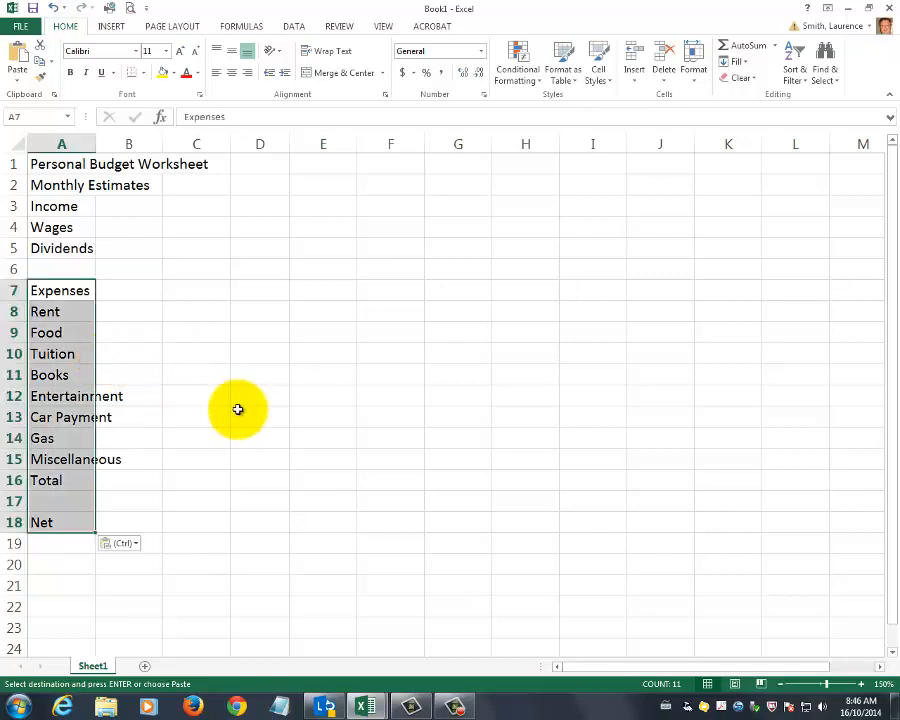
{"action": "left_click", "coordinate": [240, 412]}
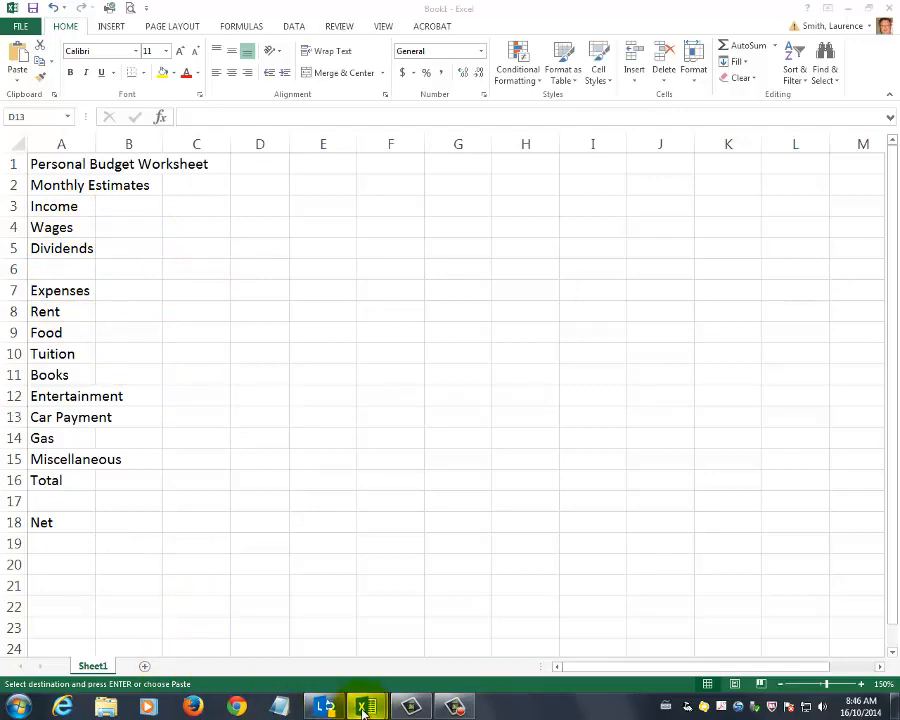
Clear the pending copy in the completed budget and copy the labels from Expenses to Net (A8:A19) again
{"action": "mouse_move", "coordinate": [366, 704]}
{"action": "left_click", "coordinate": [250, 636]}
{"action": "left_click", "coordinate": [171, 503]}
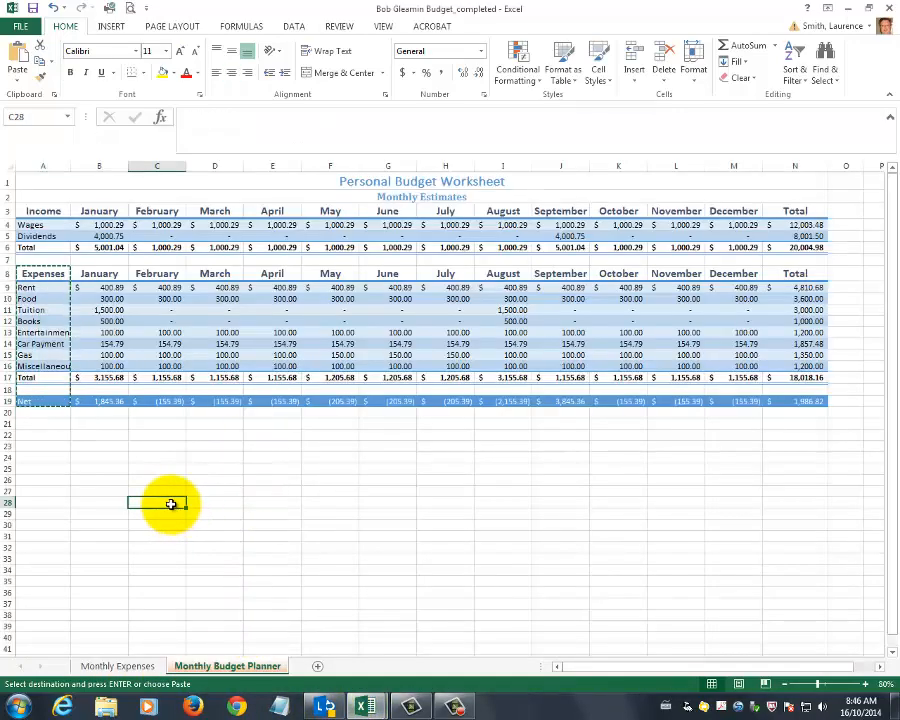
{"action": "key", "text": "Escape"}
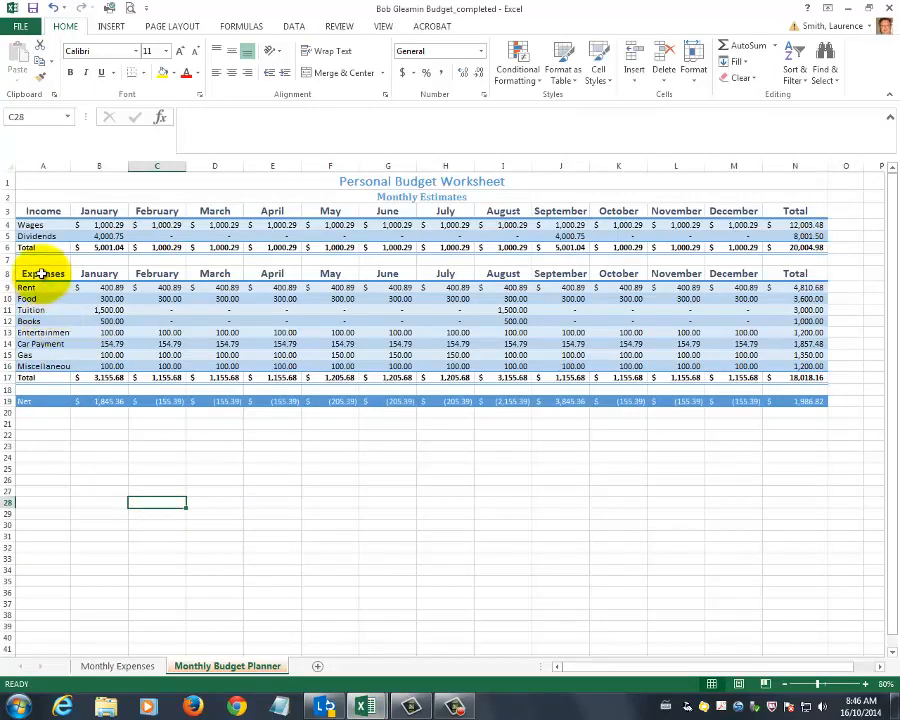
{"action": "left_click_drag", "start_coordinate": [40, 273], "coordinate": [46, 386]}
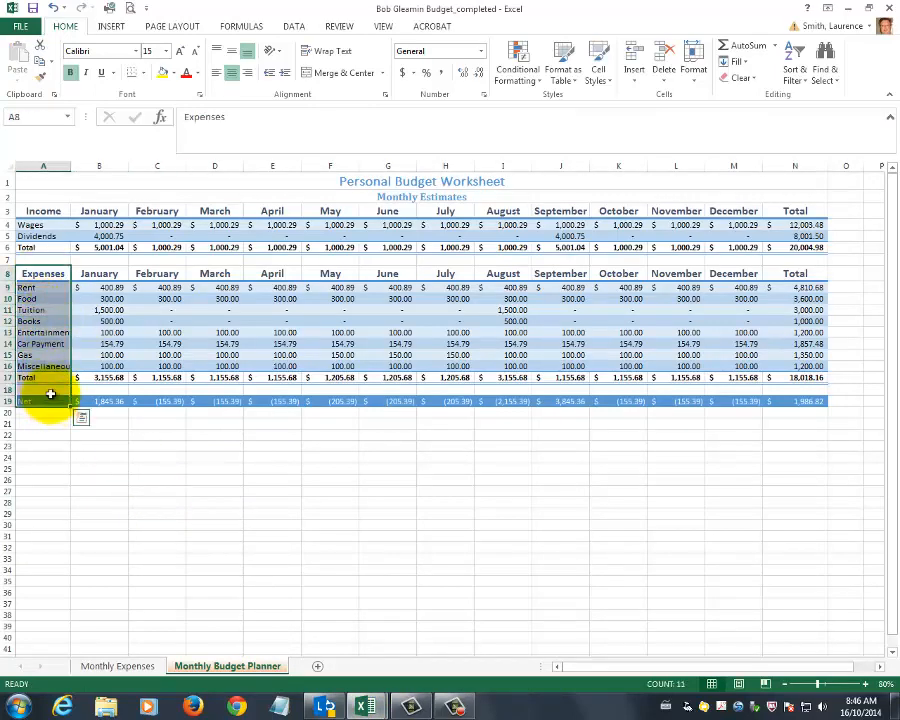
{"action": "right_click", "coordinate": [53, 394]}
{"action": "left_click", "coordinate": [90, 415]}
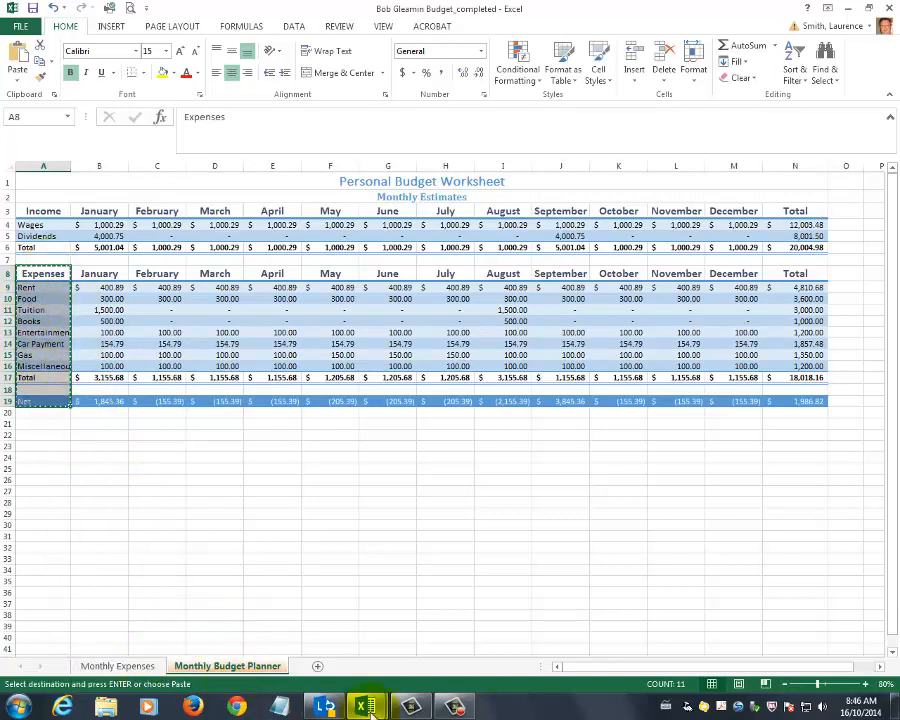
Compare Book1 with the completed budget and drop the pending copy of the expense labels
{"action": "mouse_move", "coordinate": [370, 710]}
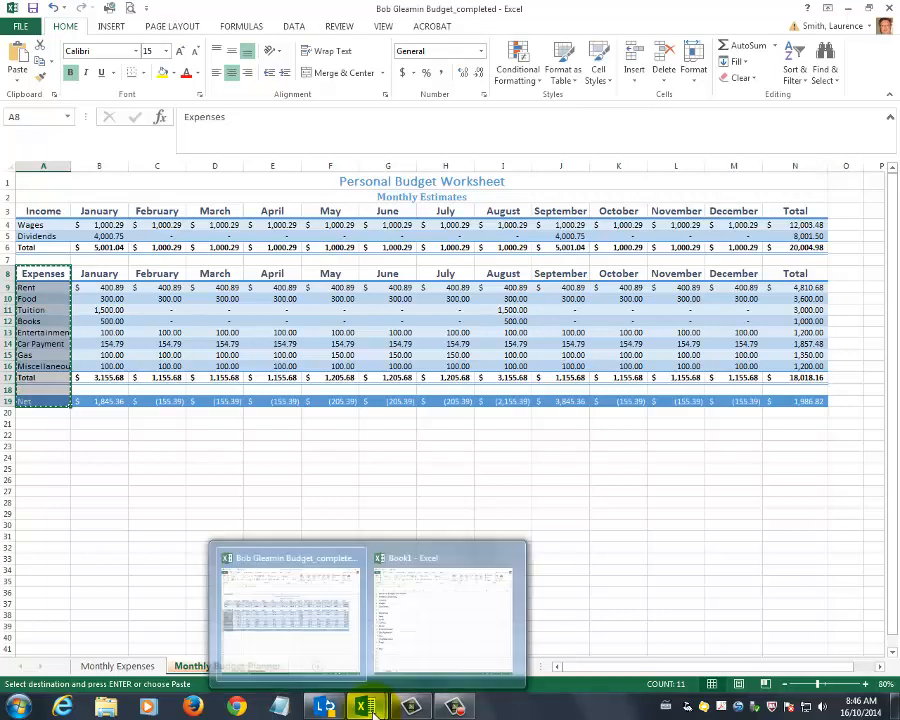
{"action": "left_click", "coordinate": [458, 623]}
{"action": "mouse_move", "coordinate": [366, 707]}
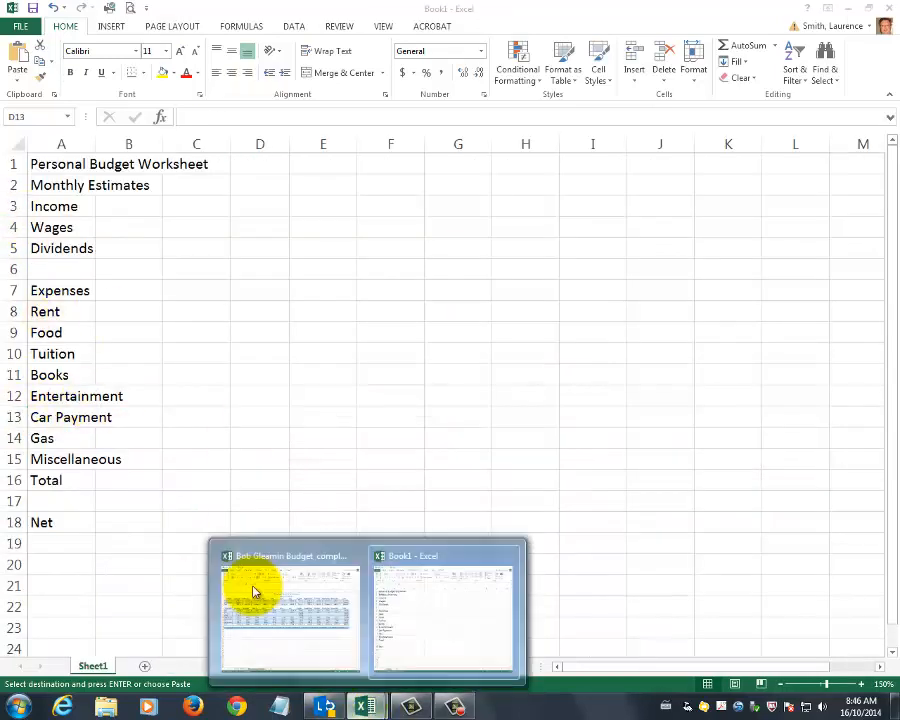
{"action": "left_click", "coordinate": [305, 646]}
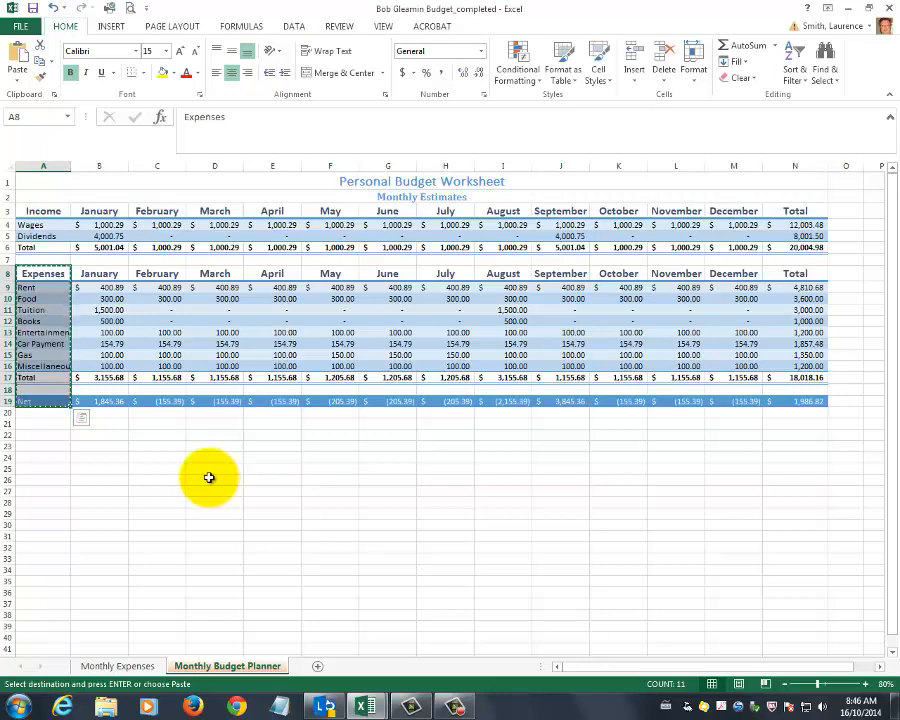
{"action": "left_click", "coordinate": [118, 466]}
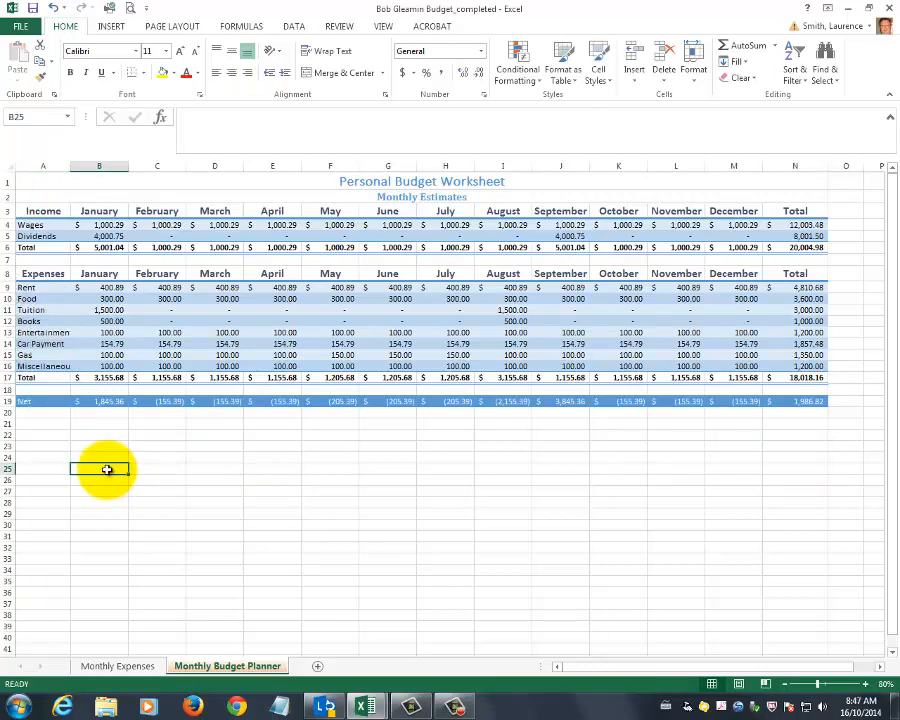
Examine the Income, Expenses, Total and Net labels in column A of the completed budget's Monthly Budget Planner sheet
{"action": "left_click", "coordinate": [45, 210]}
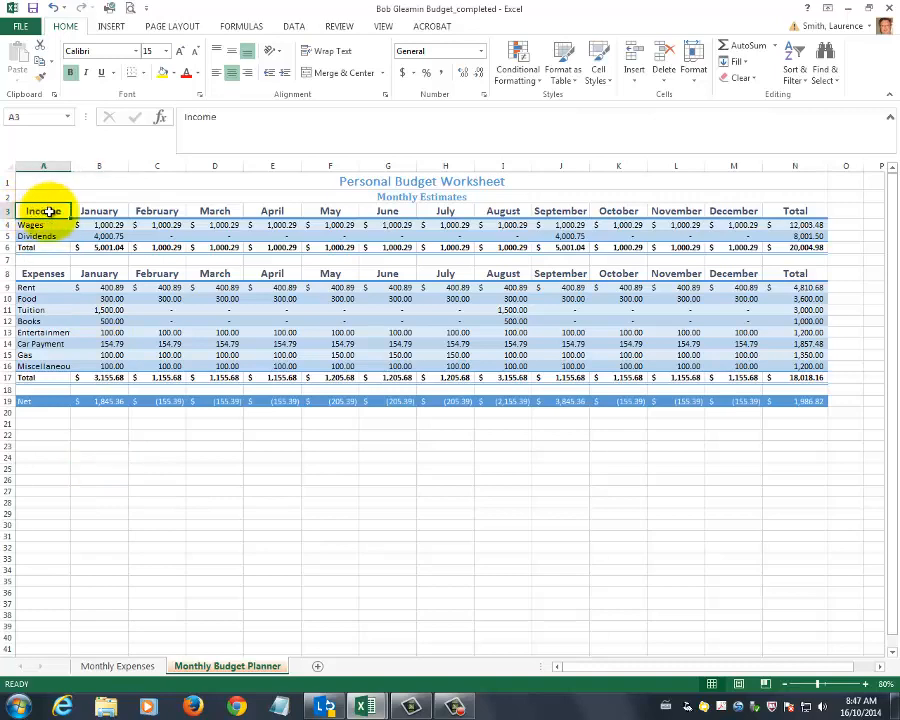
{"action": "left_click", "coordinate": [47, 277]}
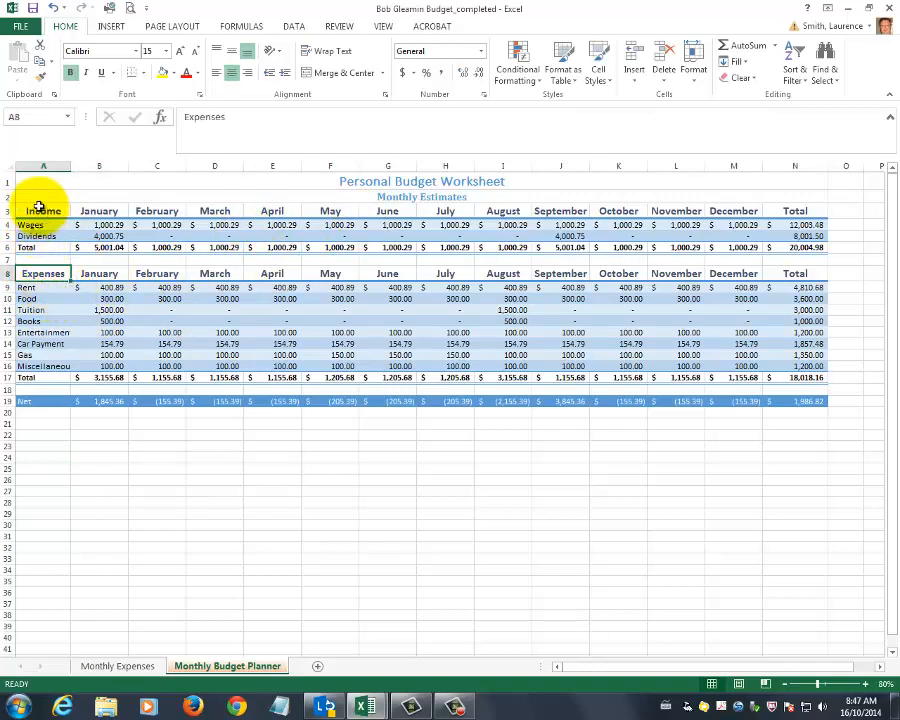
{"action": "left_click", "coordinate": [42, 245]}
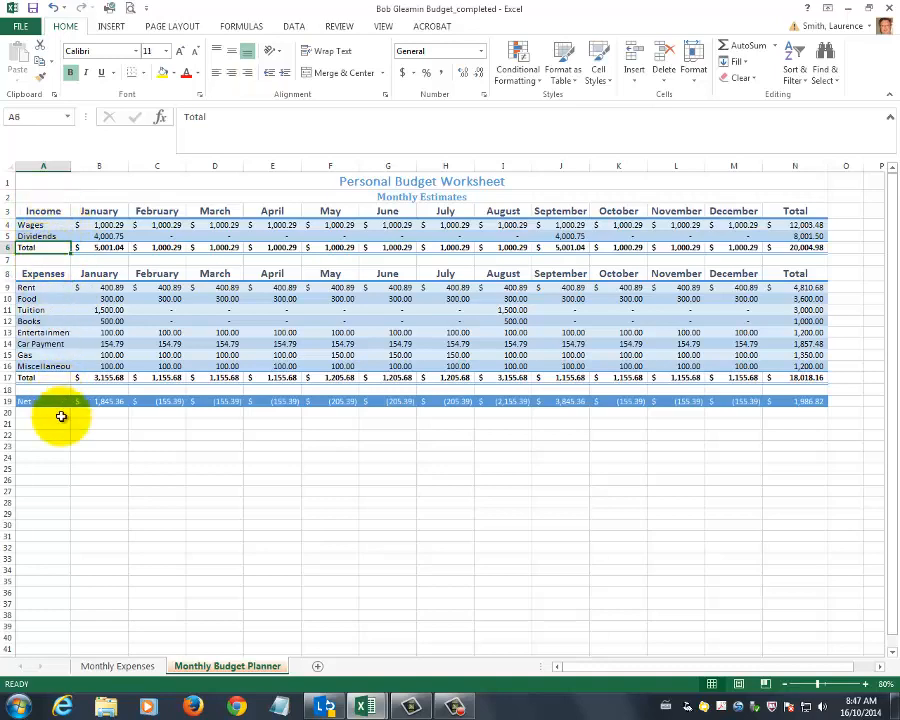
{"action": "left_click", "coordinate": [44, 379]}
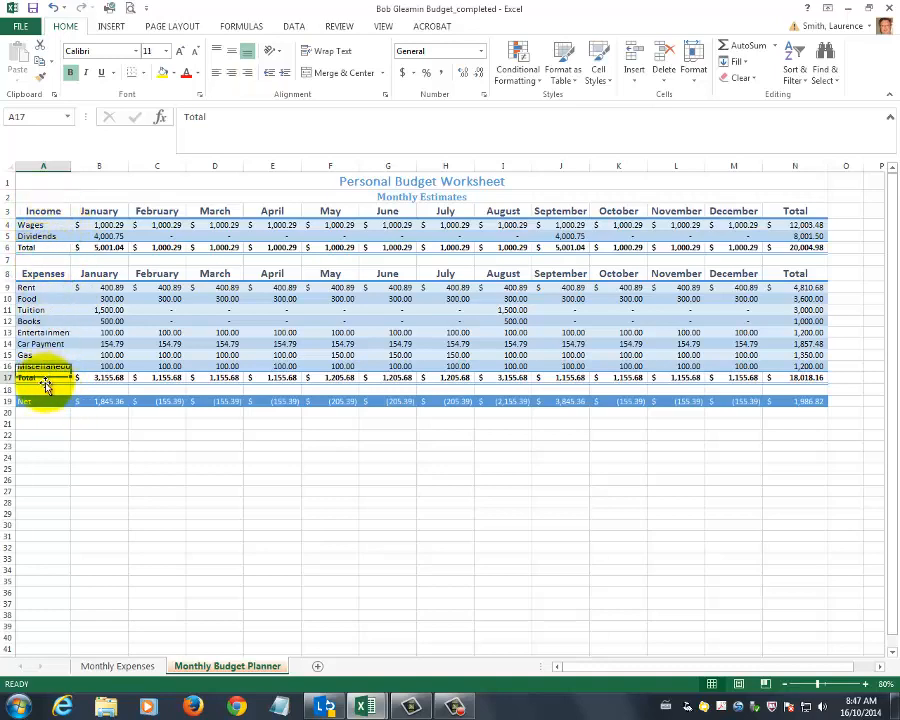
{"action": "left_click", "coordinate": [38, 248]}
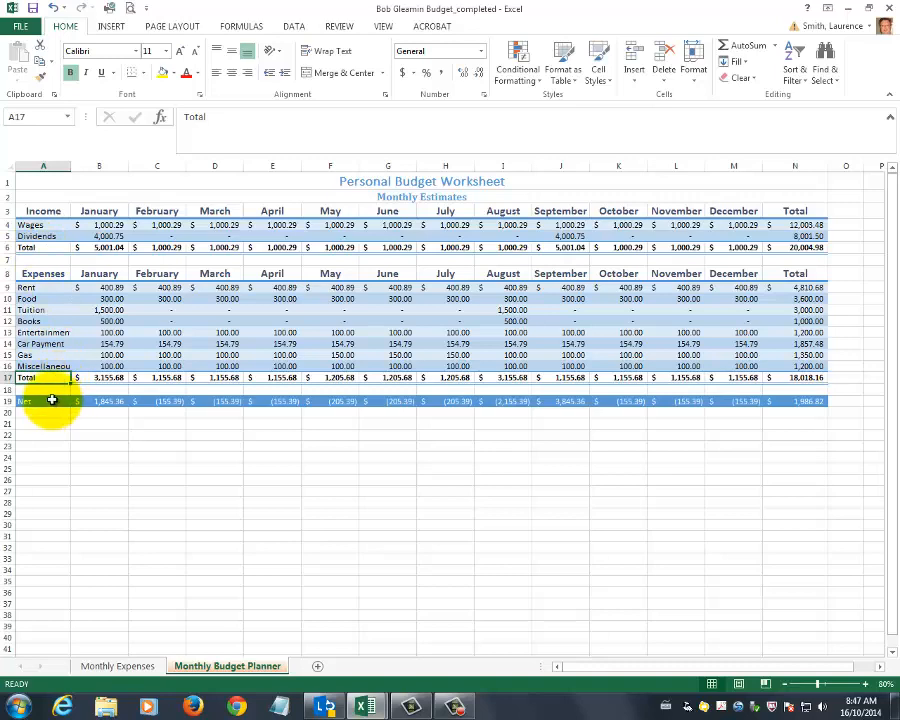
{"action": "left_click", "coordinate": [50, 403]}
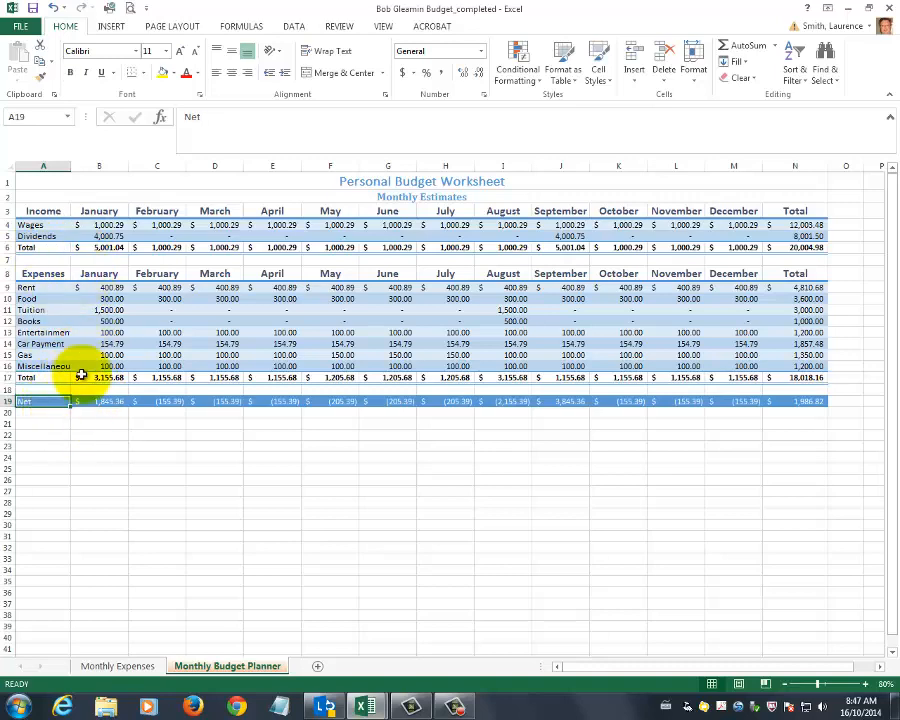
{"action": "left_click", "coordinate": [30, 248]}
Switch to Book1 and point out the empty cell A6 and the block of expense labels in A7:A18
{"action": "mouse_move", "coordinate": [358, 692]}
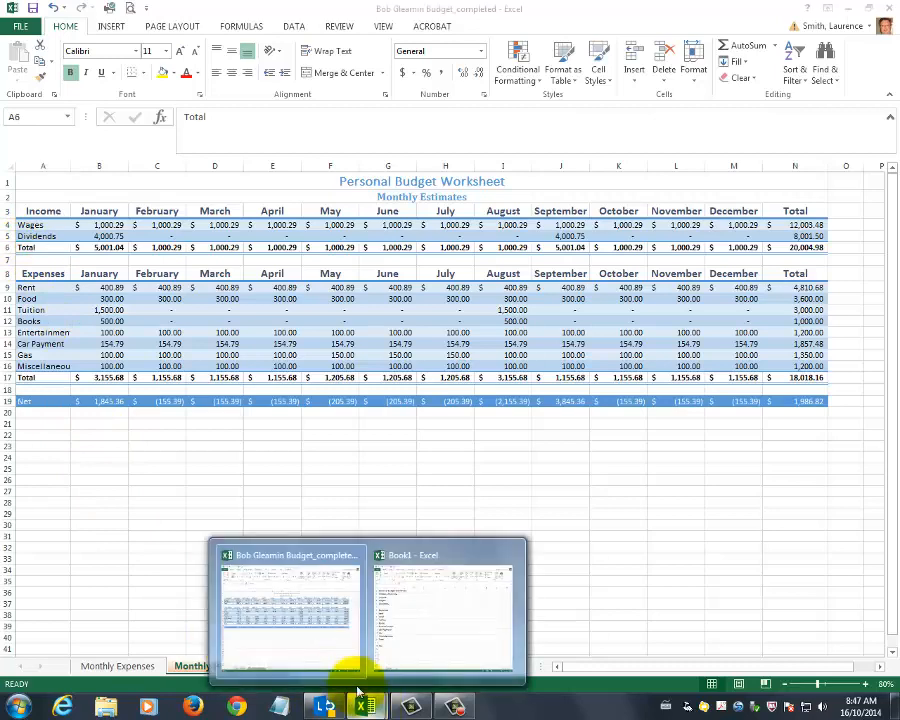
{"action": "left_click", "coordinate": [420, 660]}
{"action": "left_click", "coordinate": [32, 268]}
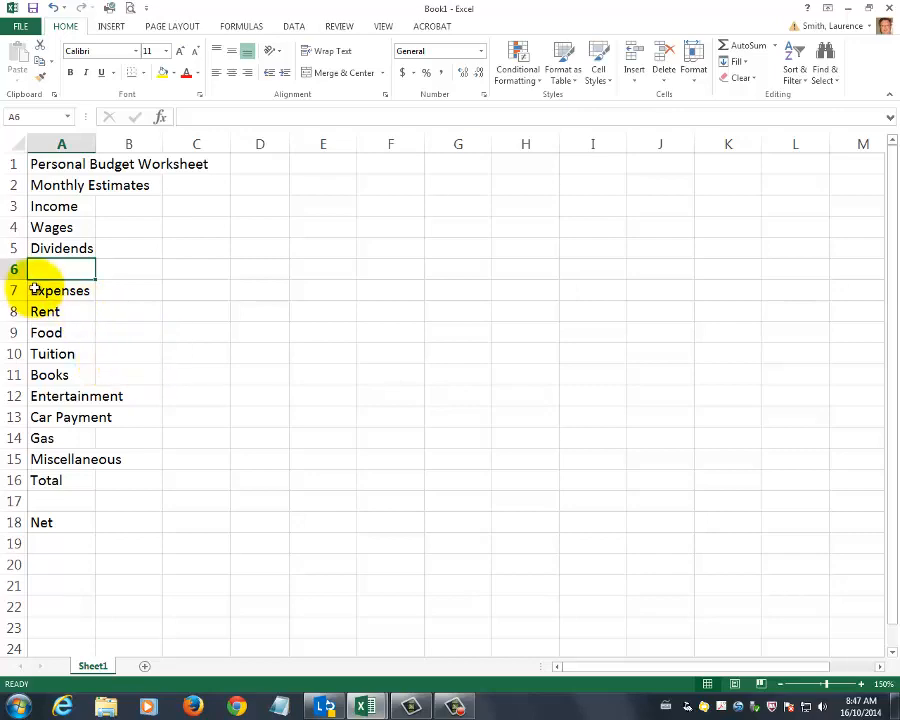
{"action": "left_click_drag", "start_coordinate": [34, 289], "coordinate": [64, 523]}
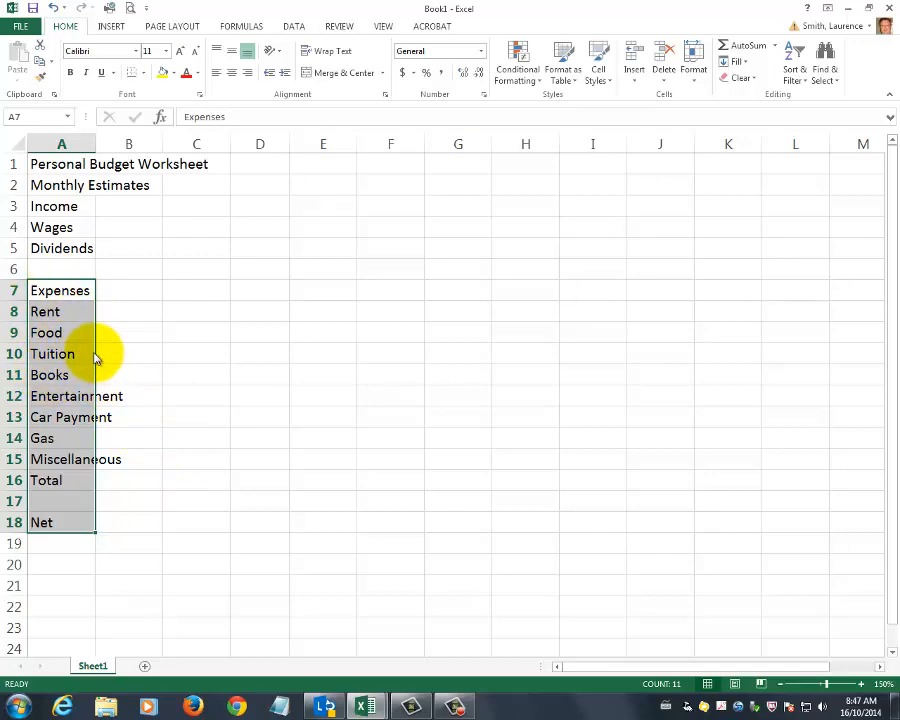
{"action": "left_click_drag", "start_coordinate": [95, 358], "coordinate": [94, 331]}
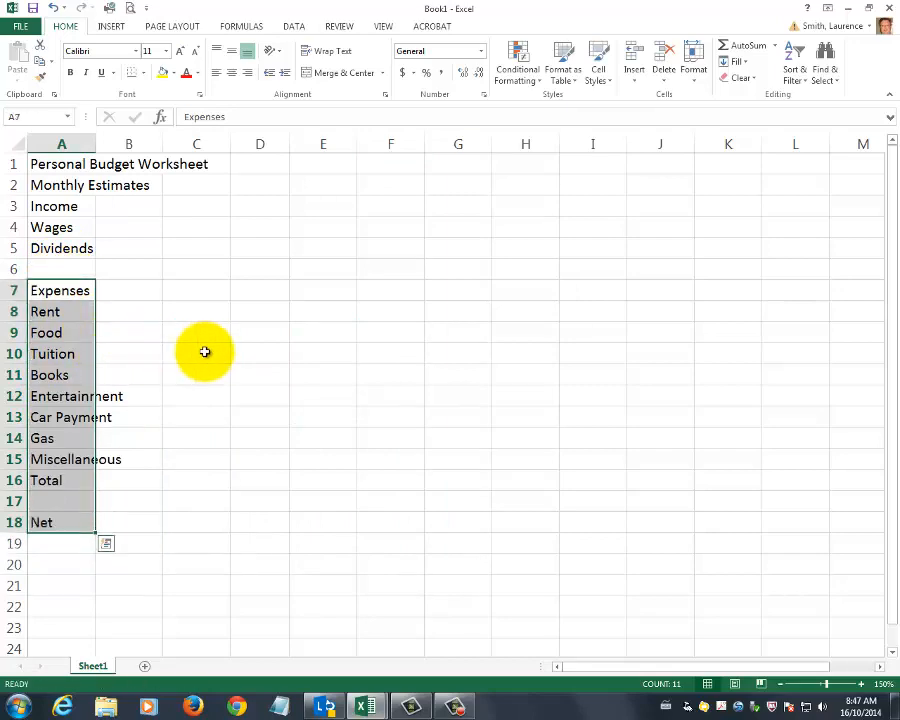
{"action": "left_click", "coordinate": [234, 309]}
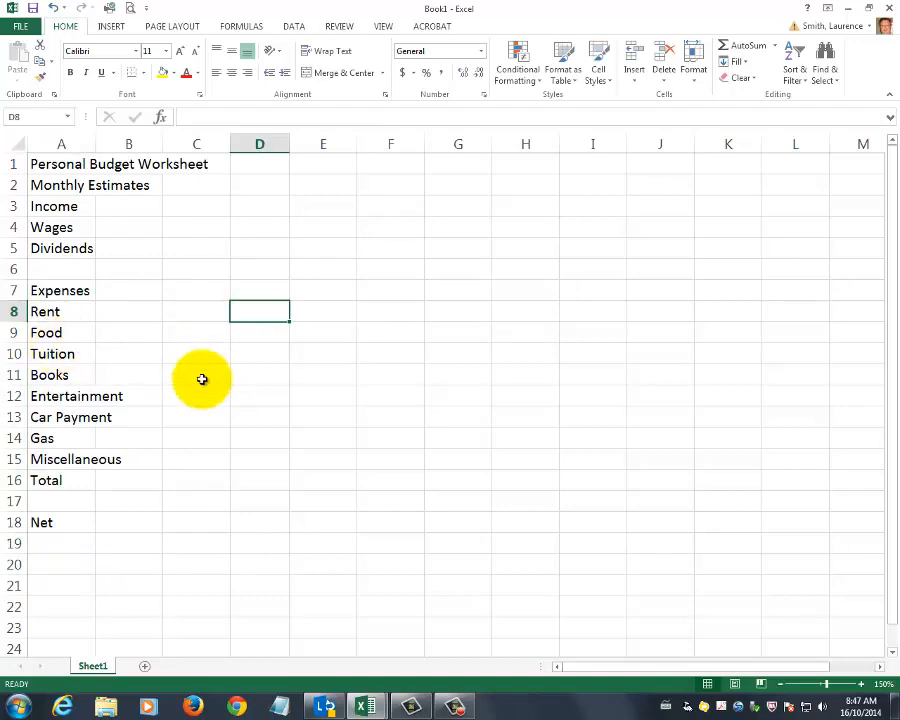
Move the expense label block A7:A18 so it starts at D10, and move it back to A7
{"action": "left_click_drag", "start_coordinate": [62, 291], "coordinate": [54, 526]}
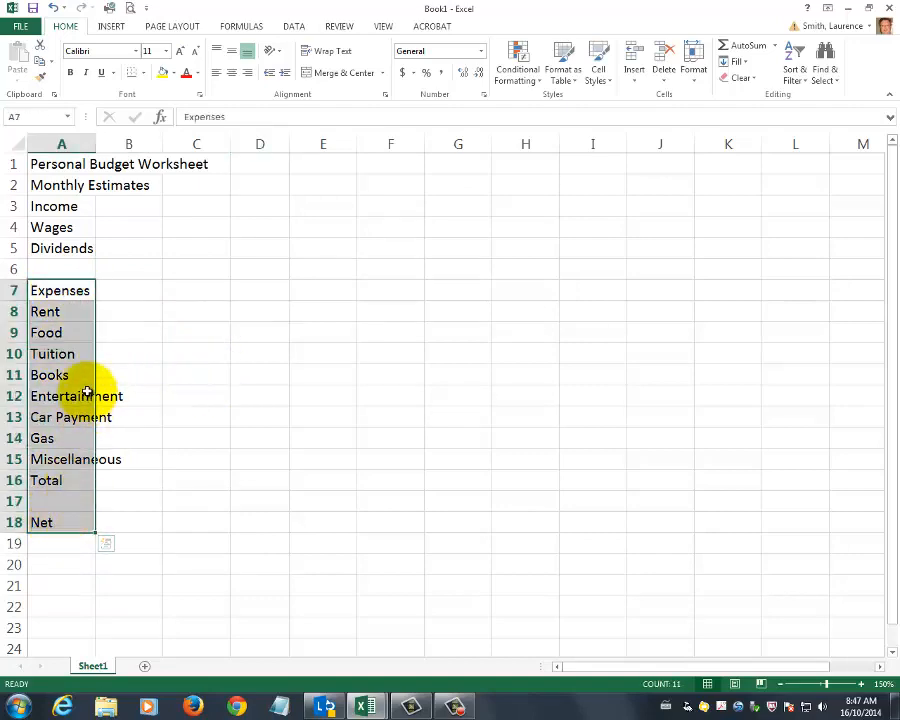
{"action": "left_click_drag", "start_coordinate": [96, 380], "coordinate": [306, 447]}
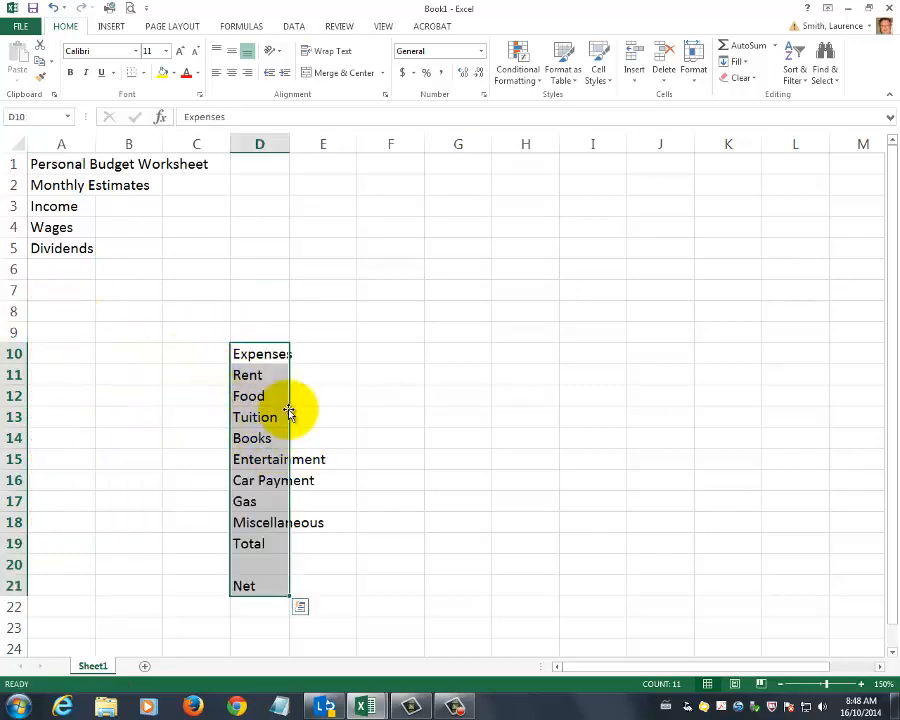
{"action": "left_click_drag", "start_coordinate": [291, 417], "coordinate": [70, 350]}
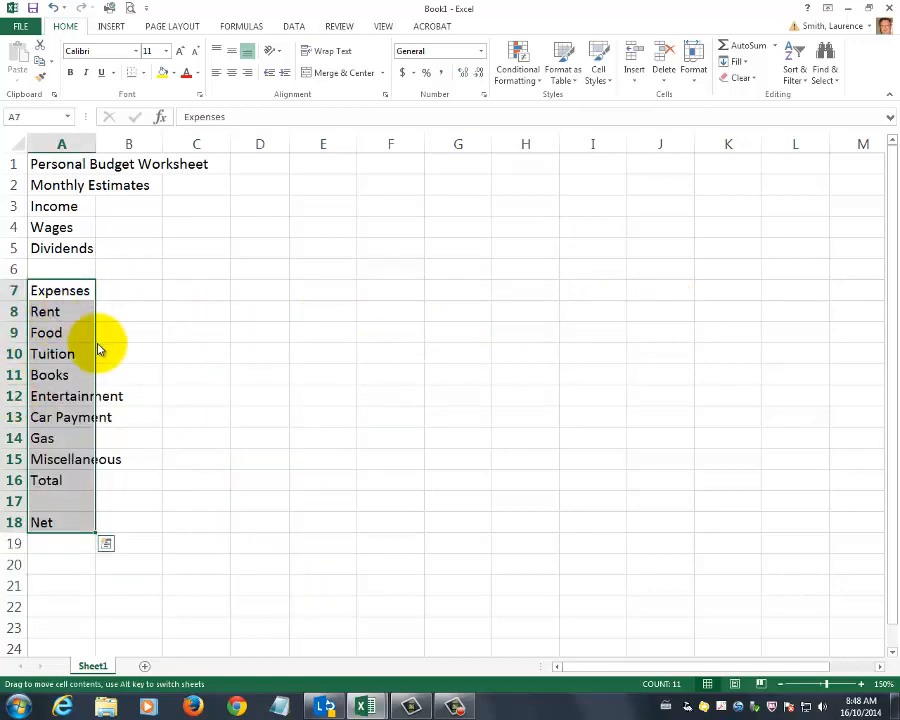
{"action": "mouse_move", "coordinate": [98, 349]}
{"action": "left_mouse_down"}
{"action": "mouse_move", "coordinate": [86, 364]}
{"action": "mouse_move", "coordinate": [70, 356]}
{"action": "mouse_move", "coordinate": [93, 353]}
{"action": "left_mouse_up"}
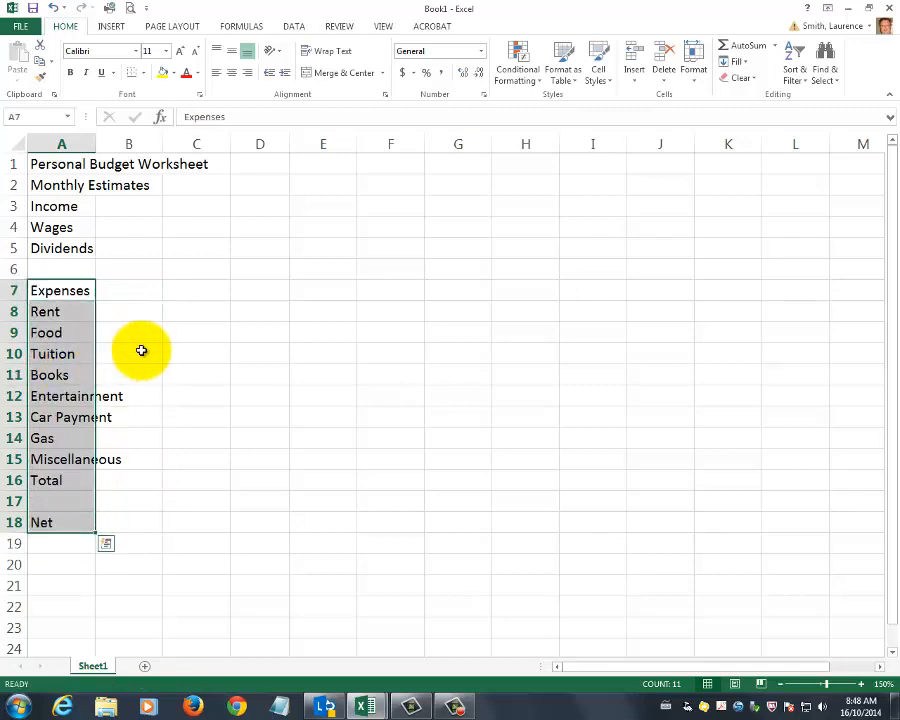
{"action": "left_click", "coordinate": [186, 352]}
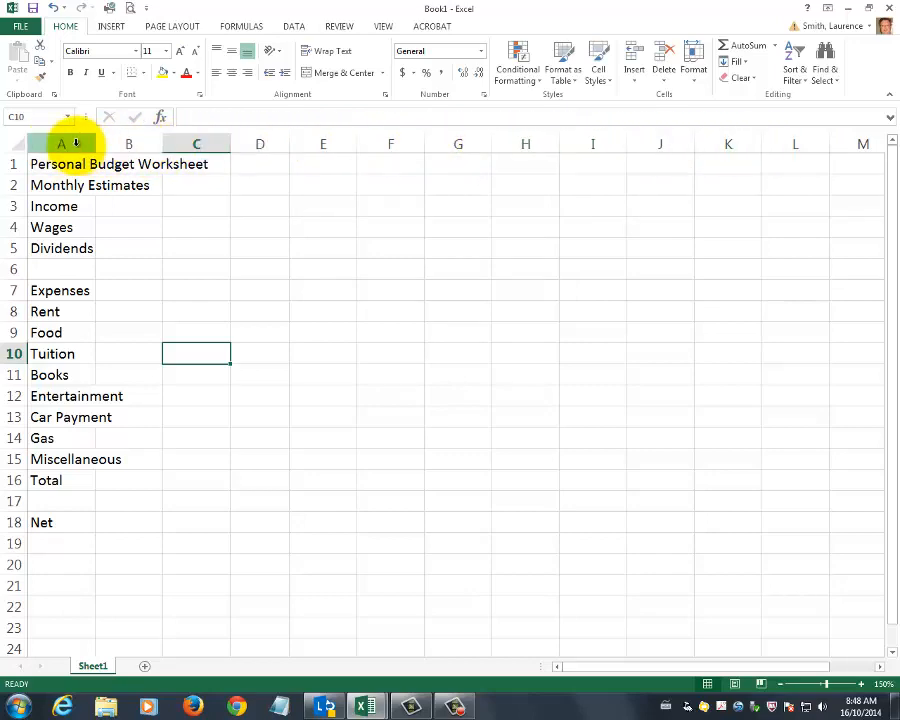
Demonstrate selecting the whole of column C and the whole of row 7 in Book1
{"action": "left_click", "coordinate": [199, 169]}
{"action": "left_click", "coordinate": [198, 144]}
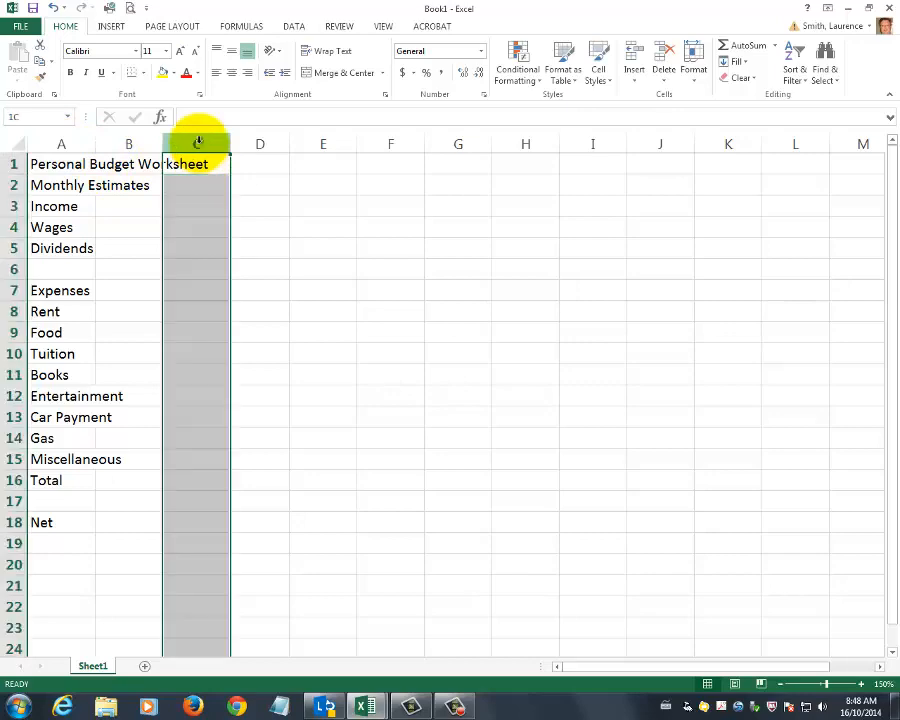
{"action": "left_click", "coordinate": [208, 163]}
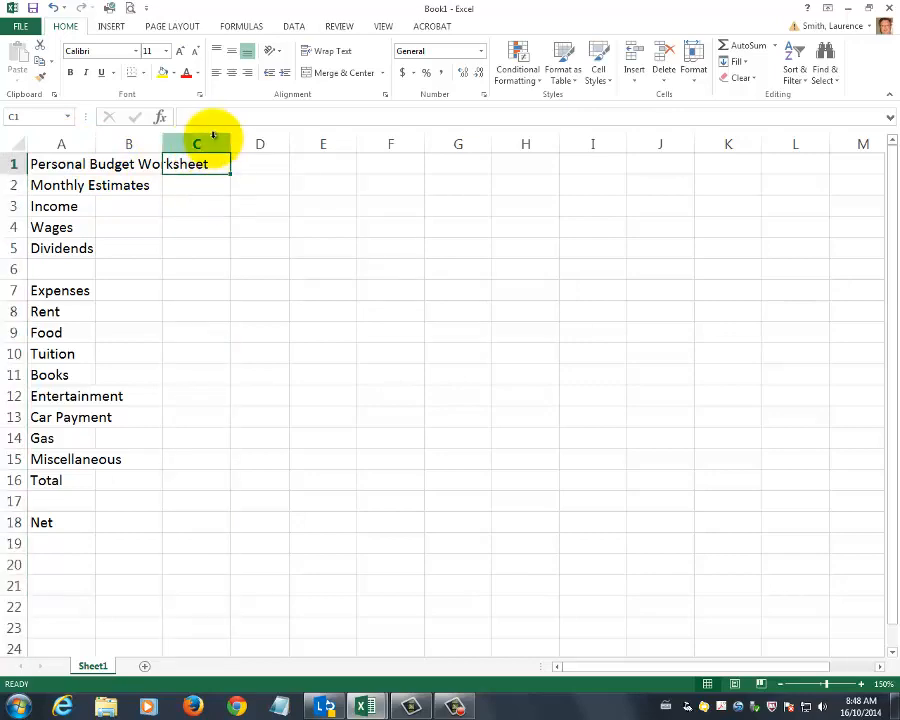
{"action": "left_click", "coordinate": [213, 140]}
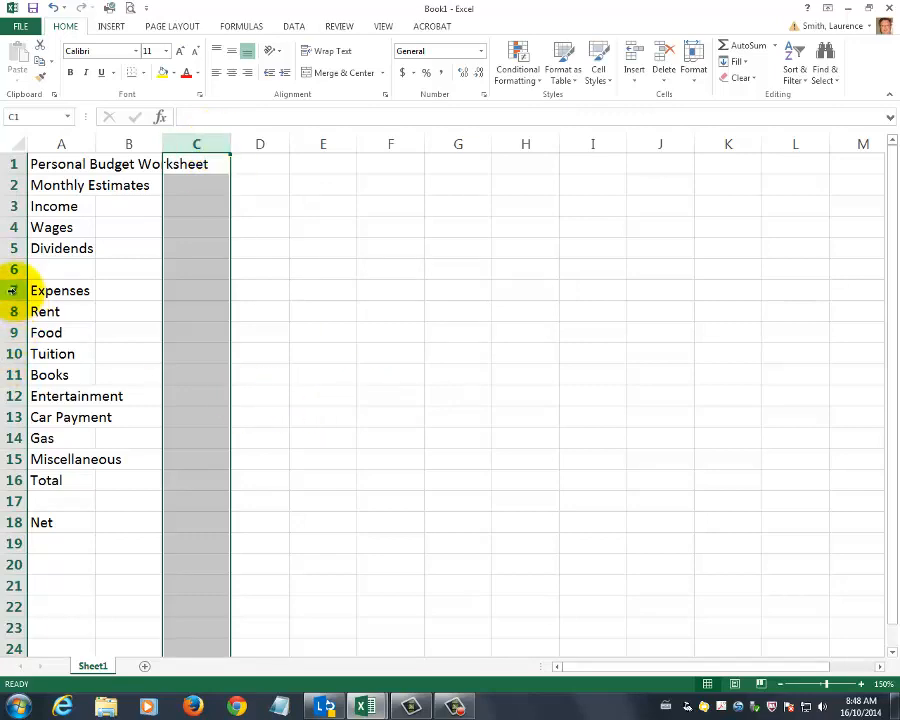
{"action": "left_click", "coordinate": [66, 289]}
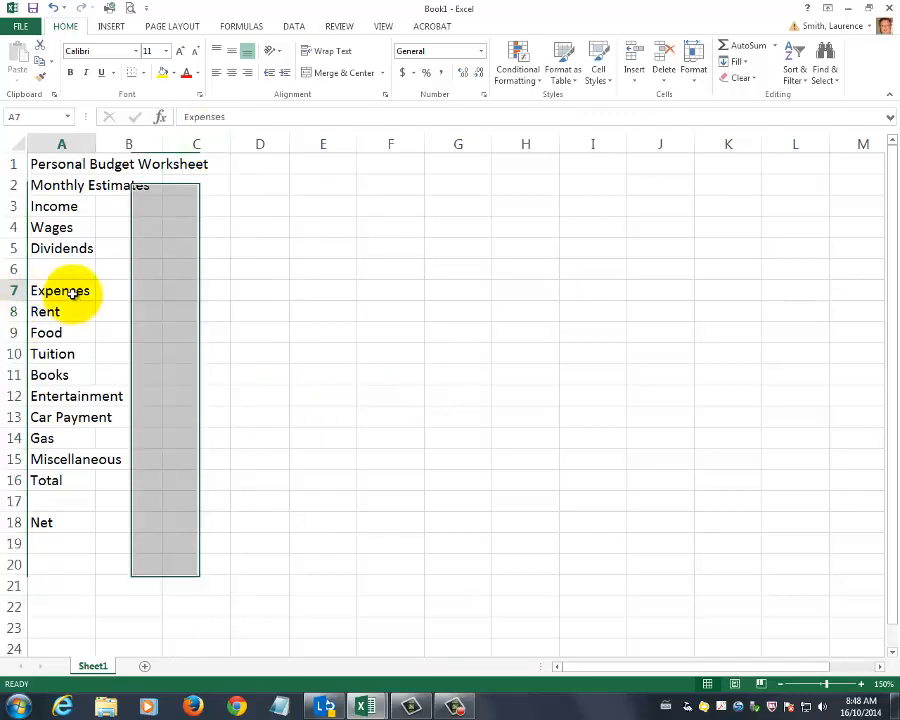
{"action": "left_click", "coordinate": [10, 290]}
{"action": "left_click", "coordinate": [183, 324]}
{"action": "left_click", "coordinate": [10, 290]}
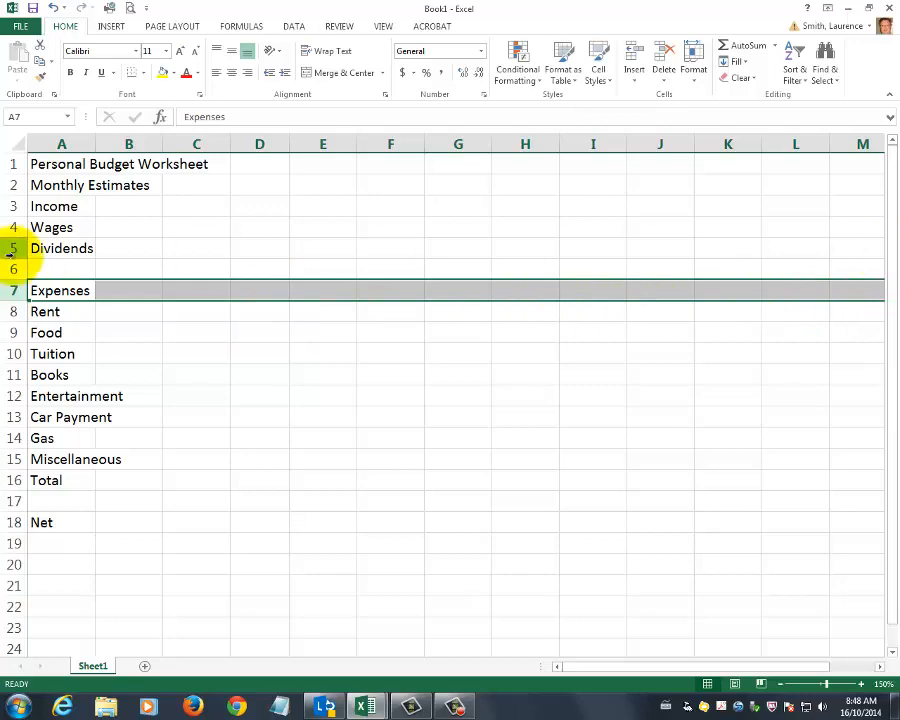
{"action": "left_click", "coordinate": [200, 143]}
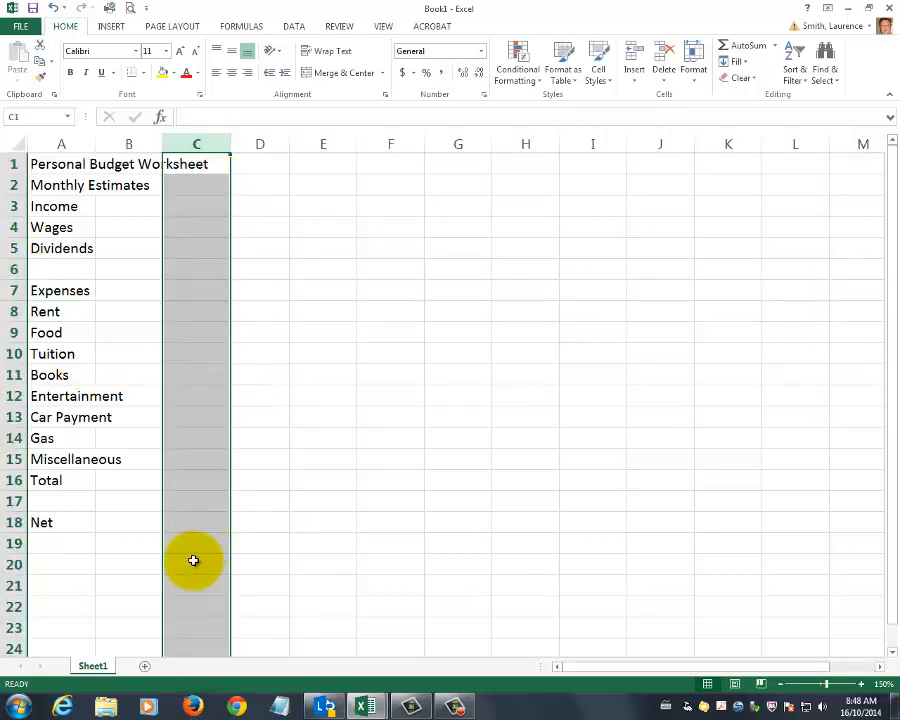
Insert a blank row above the Expenses heading in row 7, and delete that inserted row
{"action": "left_click", "coordinate": [13, 290]}
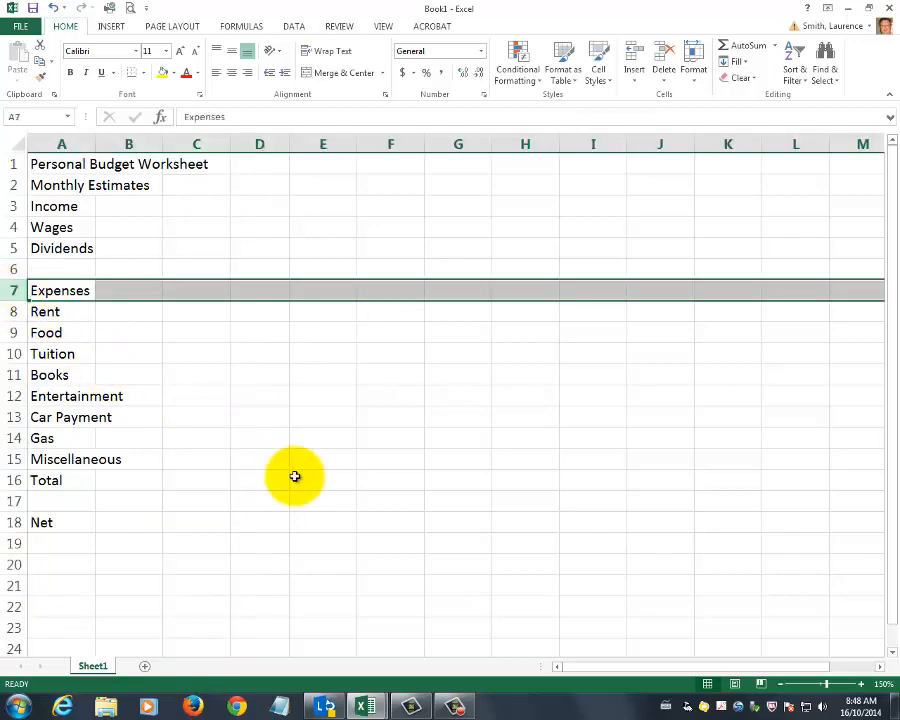
{"action": "right_click", "coordinate": [12, 291]}
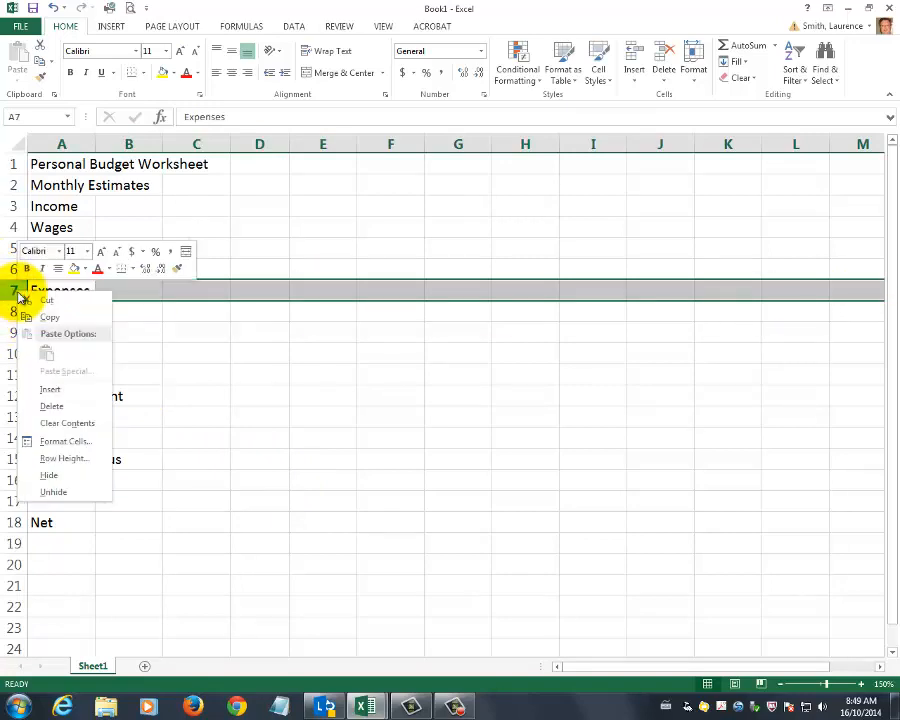
{"action": "left_click", "coordinate": [66, 389]}
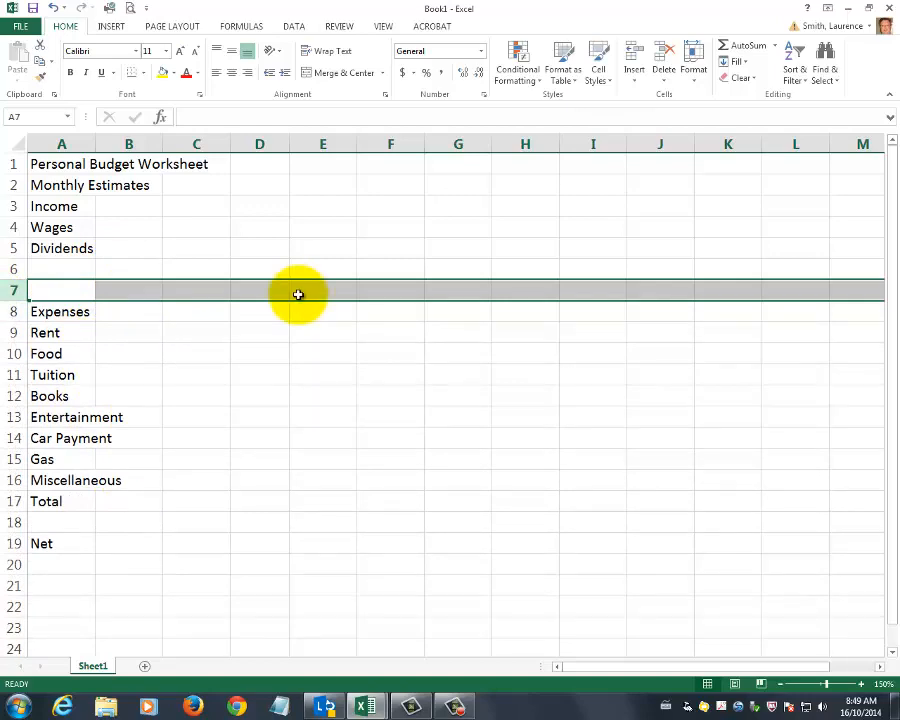
{"action": "right_click", "coordinate": [12, 291]}
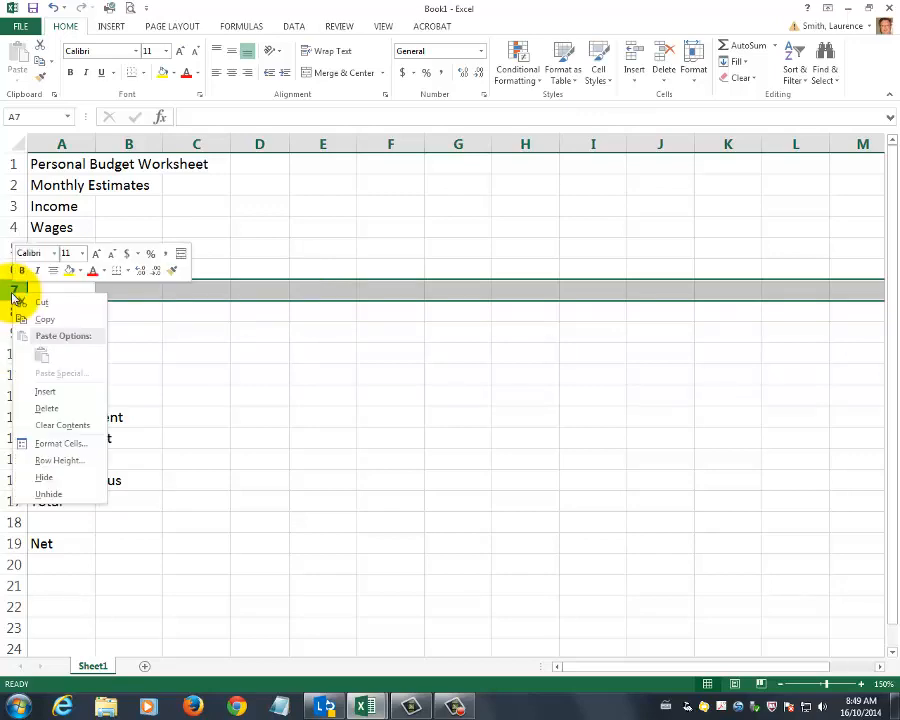
{"action": "left_click", "coordinate": [46, 408]}
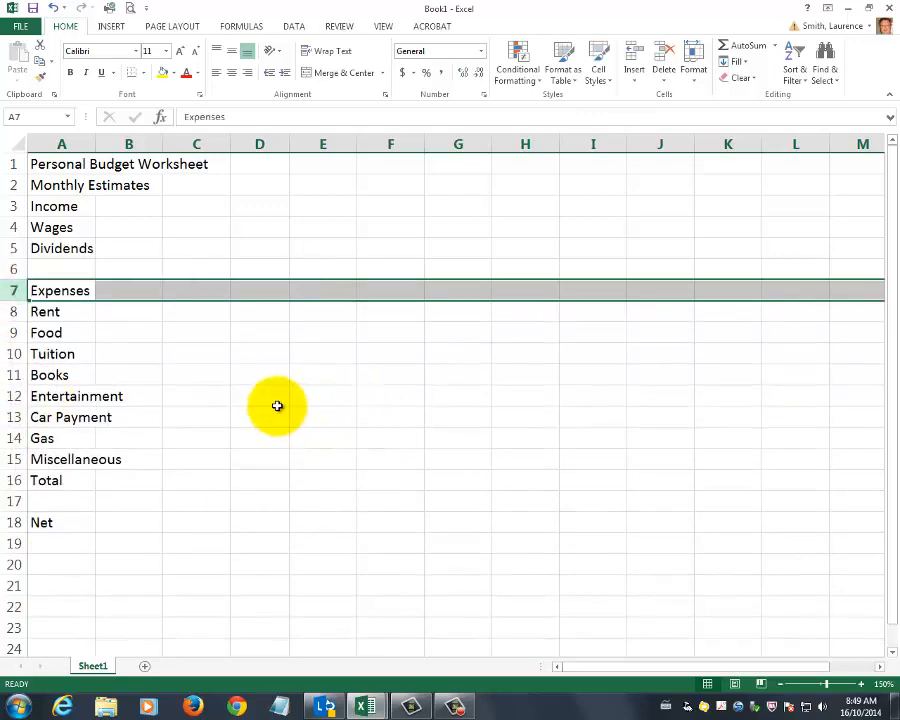
{"action": "left_click_drag", "start_coordinate": [72, 289], "coordinate": [80, 522]}
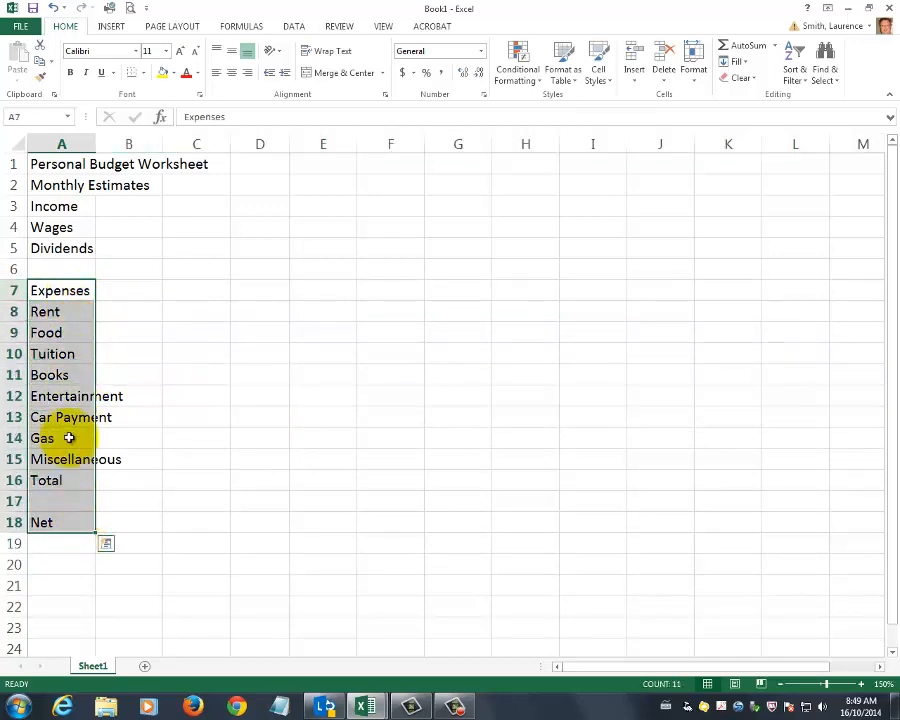
{"action": "right_click", "coordinate": [62, 311]}
{"action": "left_click", "coordinate": [110, 402]}
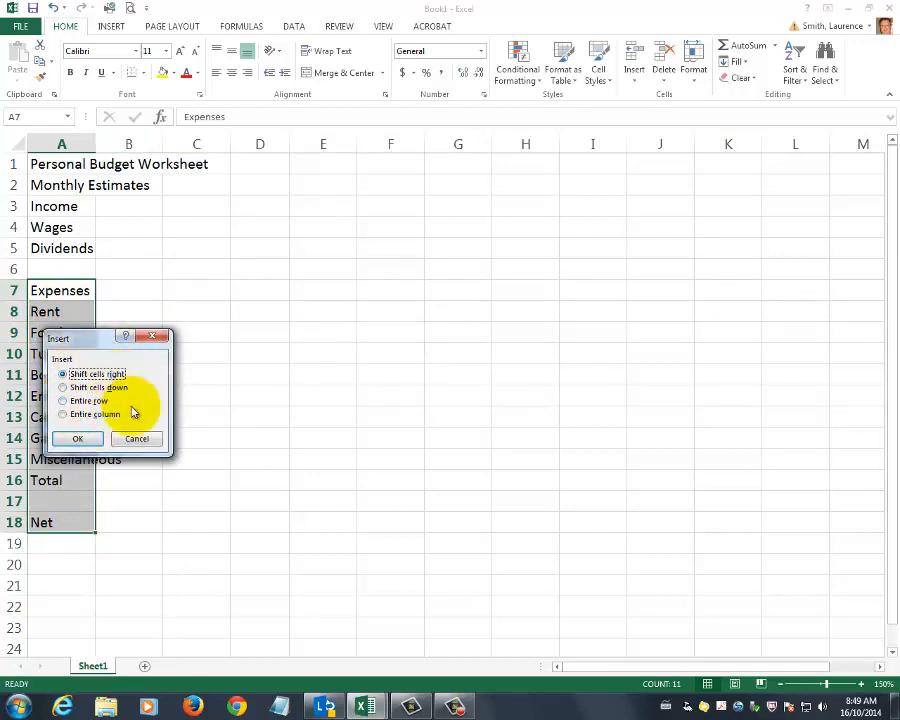
{"action": "left_click", "coordinate": [148, 444]}
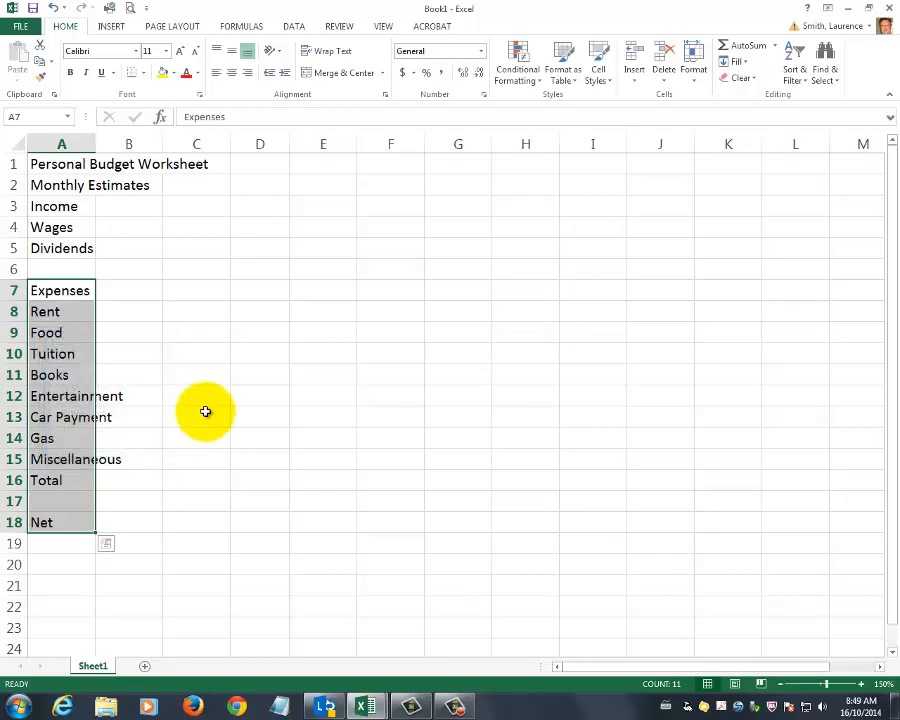
{"action": "left_click", "coordinate": [205, 412]}
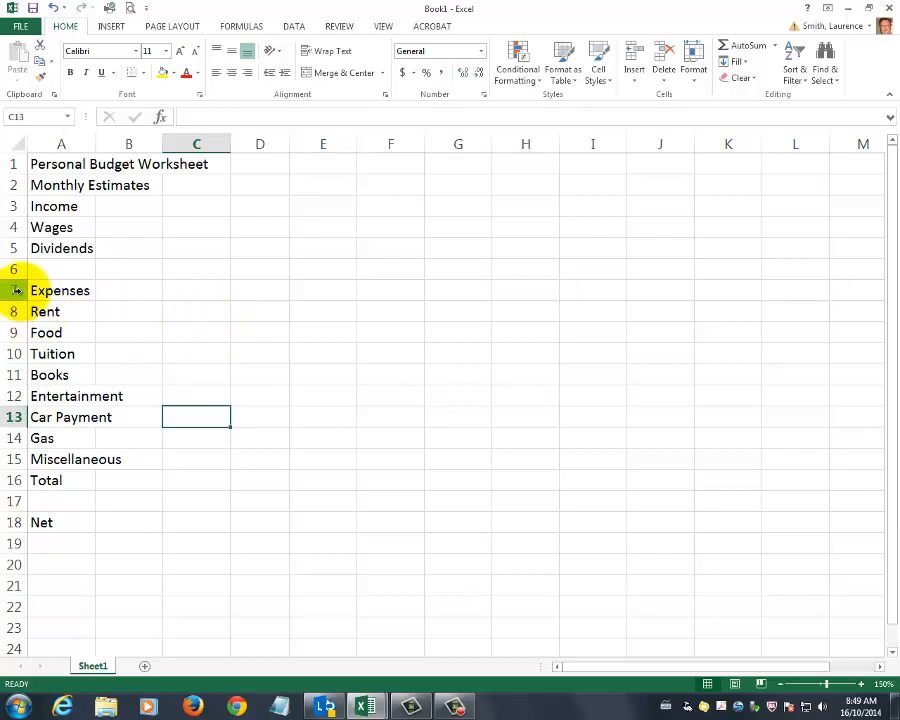
Insert two blank rows above the Expenses heading at row 7, and five more at row 9
{"action": "left_click_drag", "start_coordinate": [13, 290], "coordinate": [16, 316]}
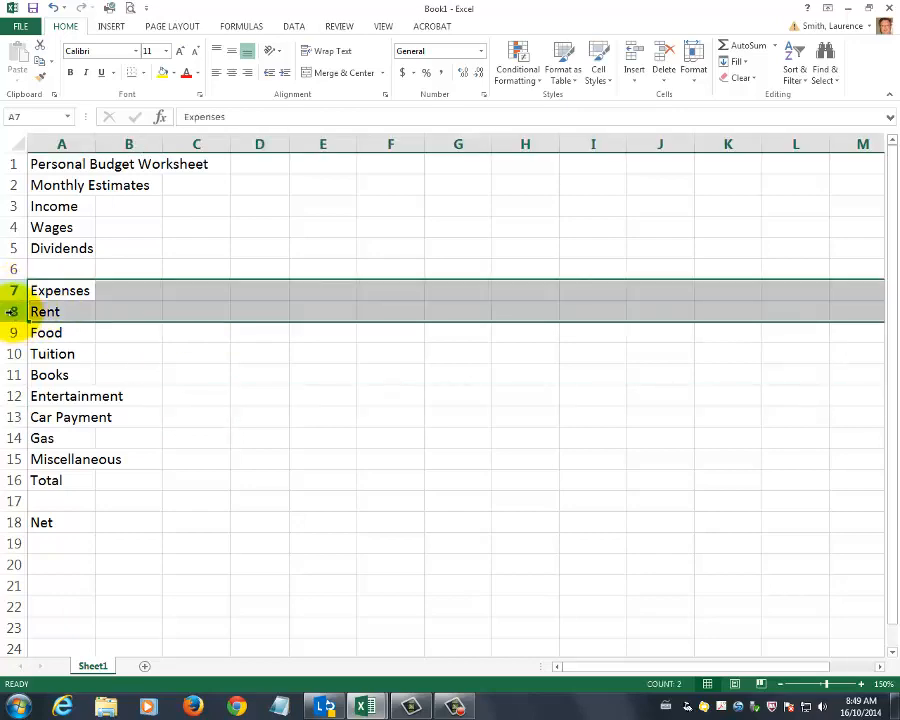
{"action": "right_click", "coordinate": [12, 312]}
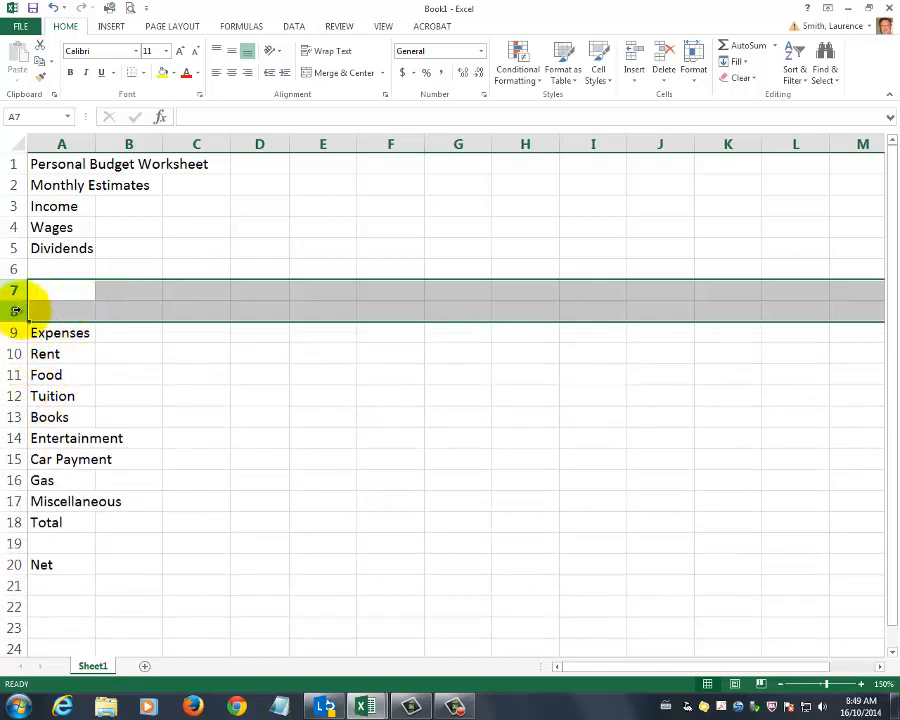
{"action": "left_click_drag", "start_coordinate": [14, 332], "coordinate": [16, 432]}
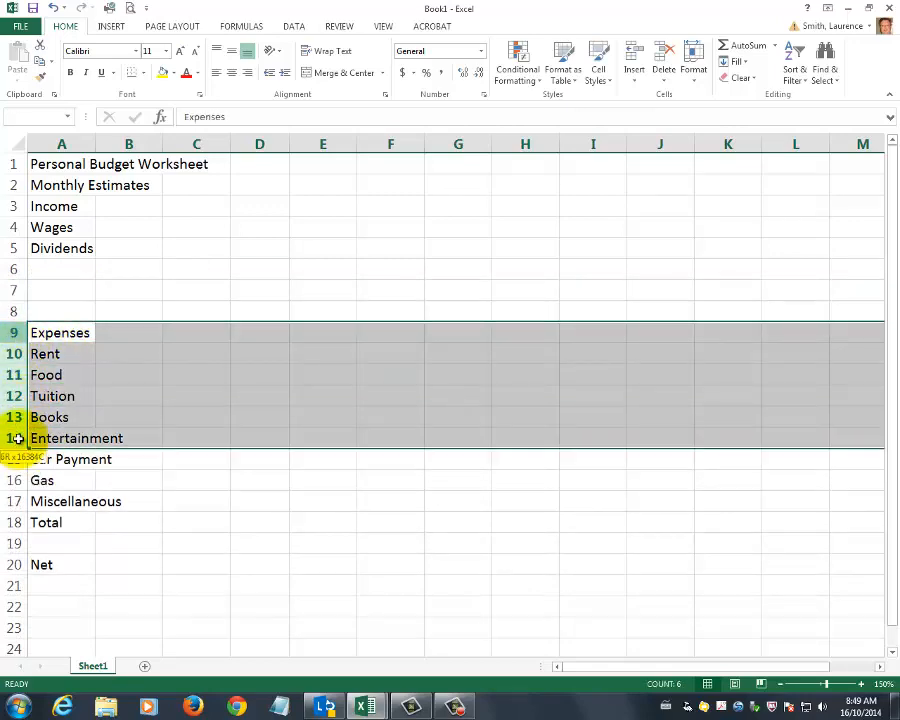
{"action": "right_click", "coordinate": [16, 398]}
{"action": "key", "text": "Escape"}
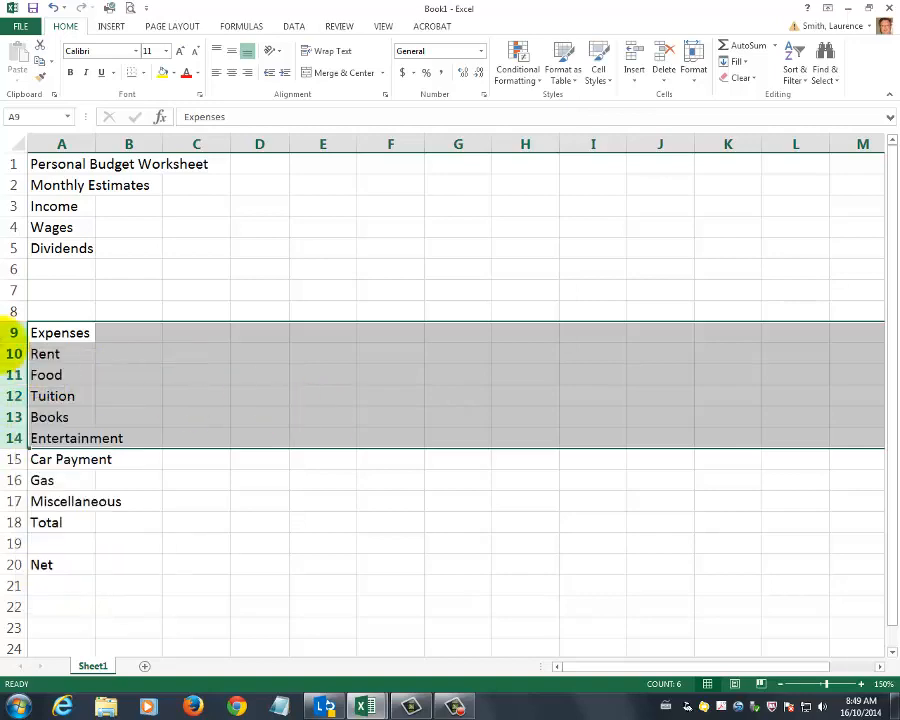
{"action": "left_click_drag", "start_coordinate": [16, 333], "coordinate": [14, 422]}
{"action": "right_click", "coordinate": [8, 373]}
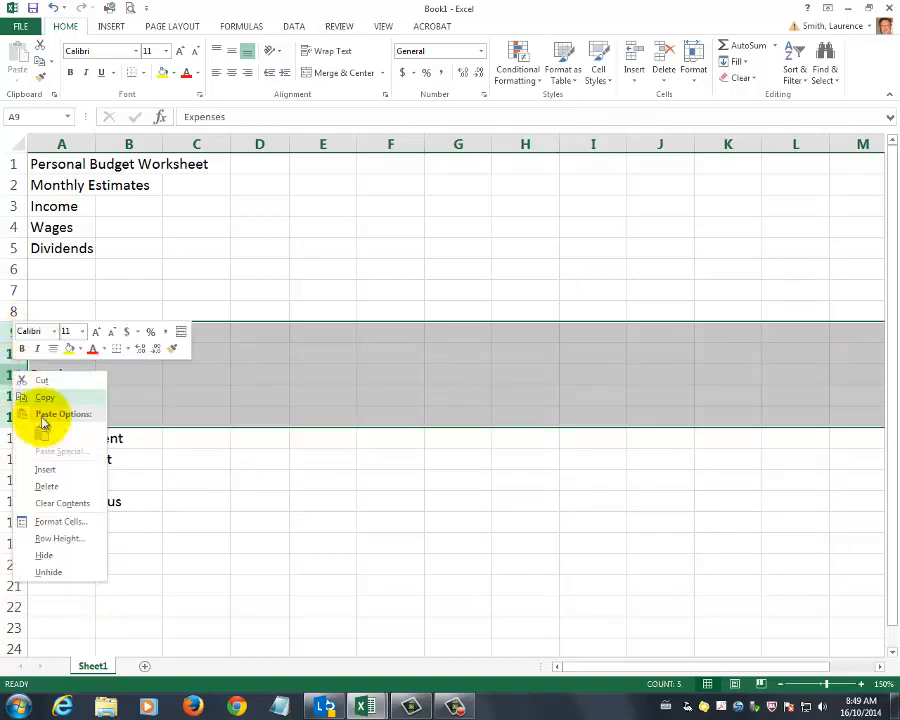
{"action": "left_click", "coordinate": [70, 470]}
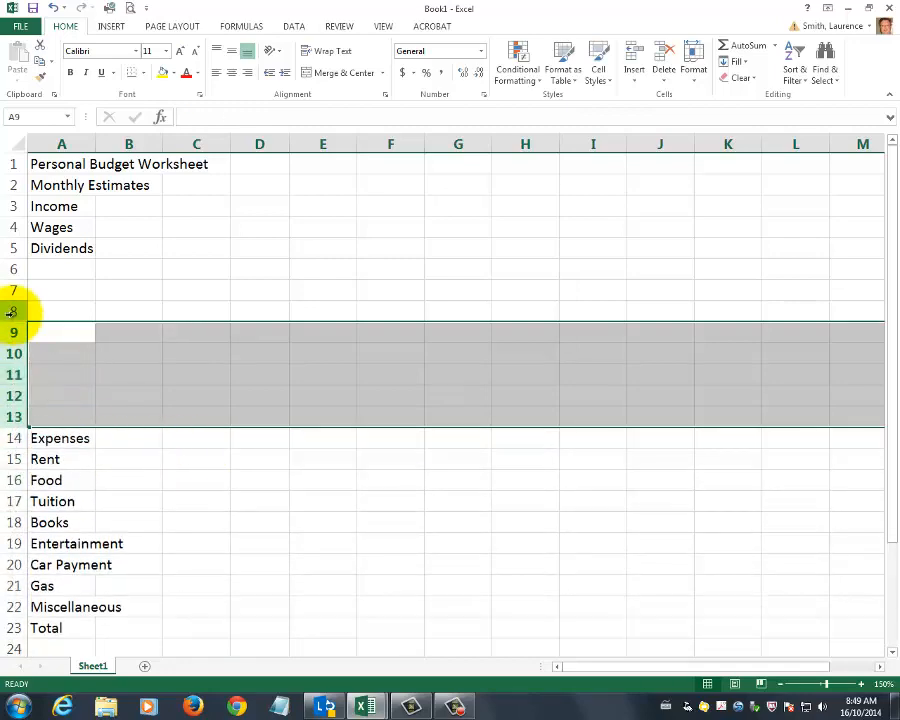
Delete the blank rows 8 to 13 above the Expenses heading
{"action": "left_click_drag", "start_coordinate": [15, 311], "coordinate": [12, 418]}
{"action": "right_click", "coordinate": [12, 418]}
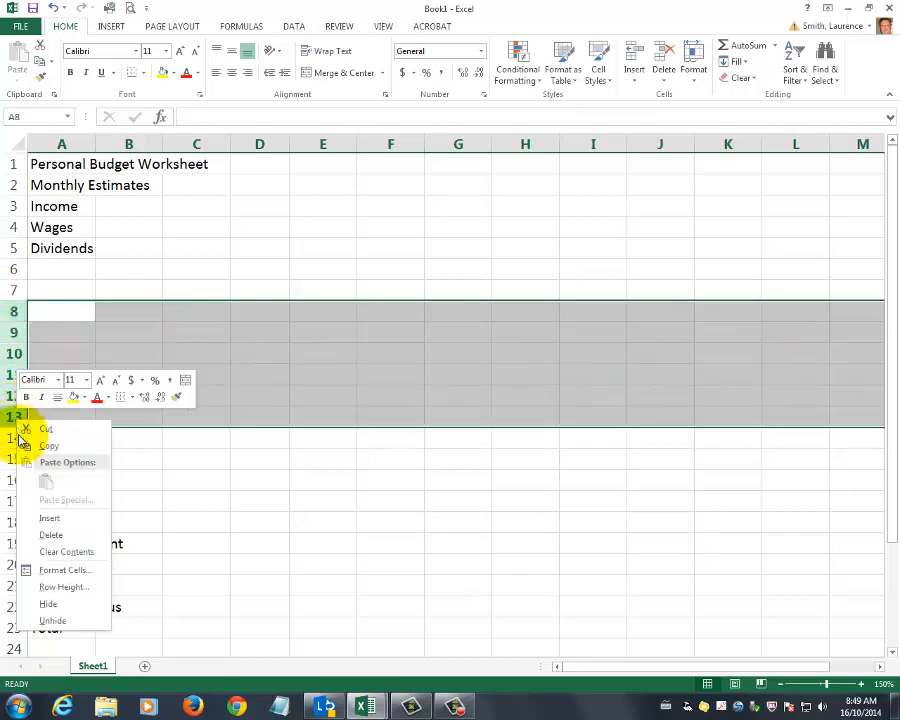
{"action": "left_click", "coordinate": [62, 532]}
{"action": "left_click", "coordinate": [295, 476]}
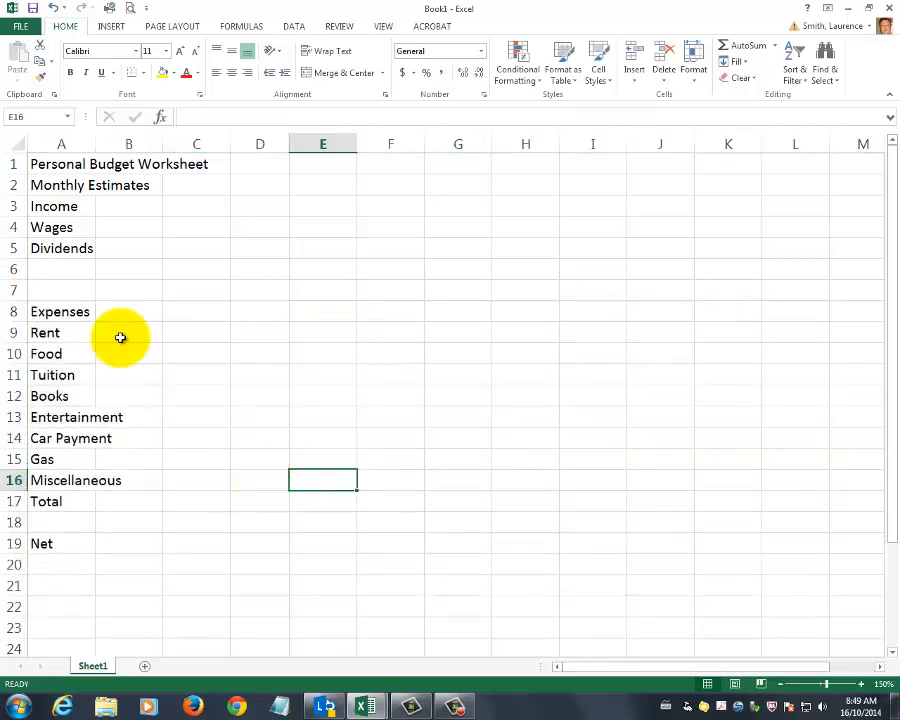
Copy the Total label from A17 into A6 under the income items
{"action": "left_click", "coordinate": [61, 503]}
{"action": "key", "text": "ctrl+c"}
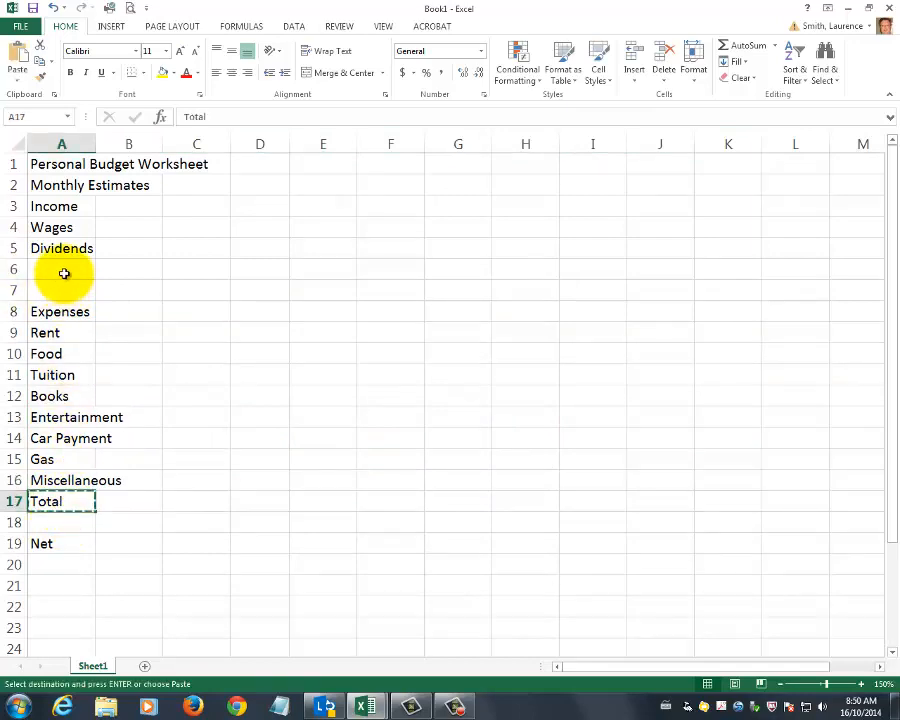
{"action": "left_click", "coordinate": [63, 270]}
{"action": "key", "text": "ctrl+v"}
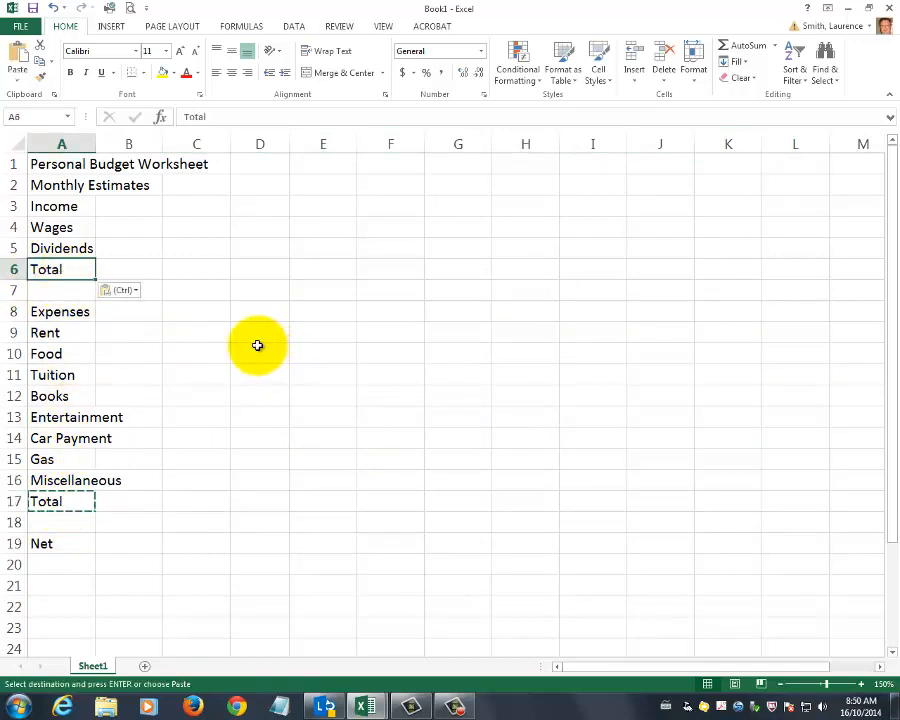
{"action": "key", "text": "Escape"}
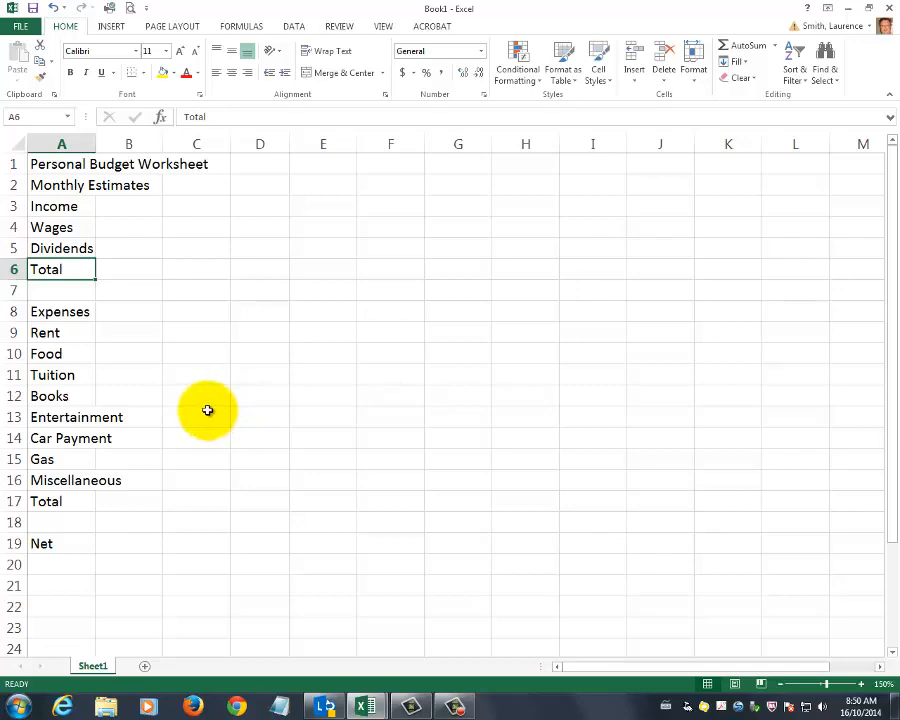
Show the copy command available for cell A17 and the paste options available for cell A6
{"action": "left_click", "coordinate": [66, 500]}
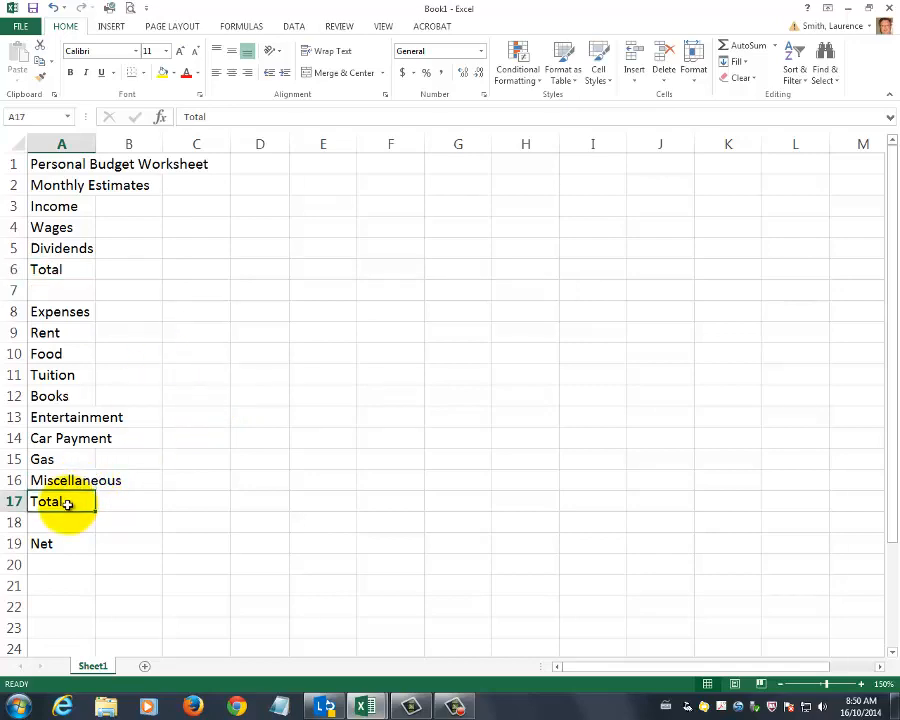
{"action": "right_click", "coordinate": [69, 508]}
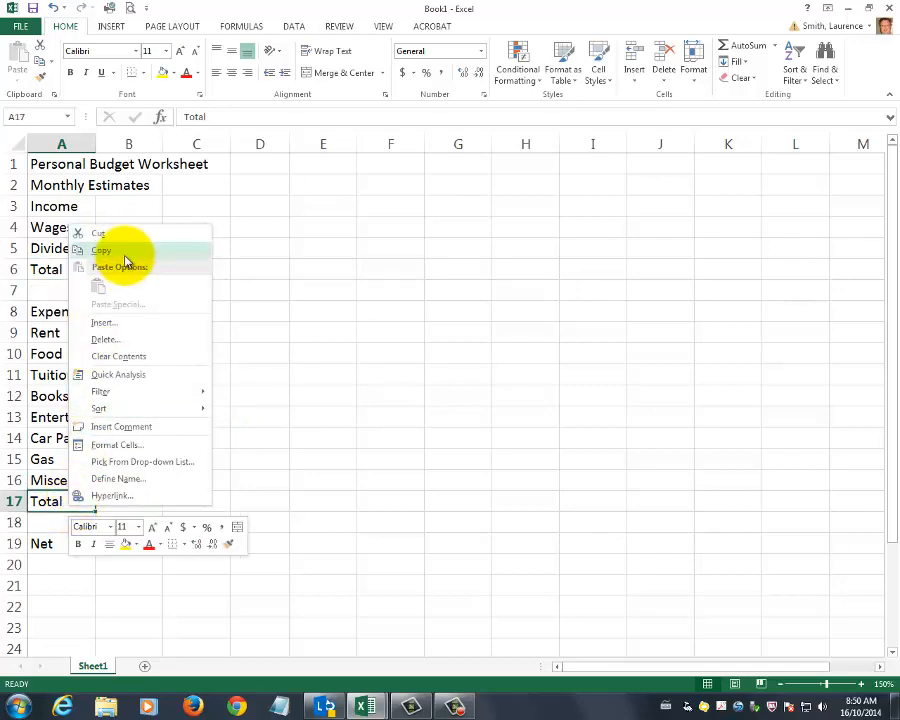
{"action": "key", "text": "Escape"}
{"action": "left_click", "coordinate": [66, 270]}
{"action": "right_click", "coordinate": [69, 277]}
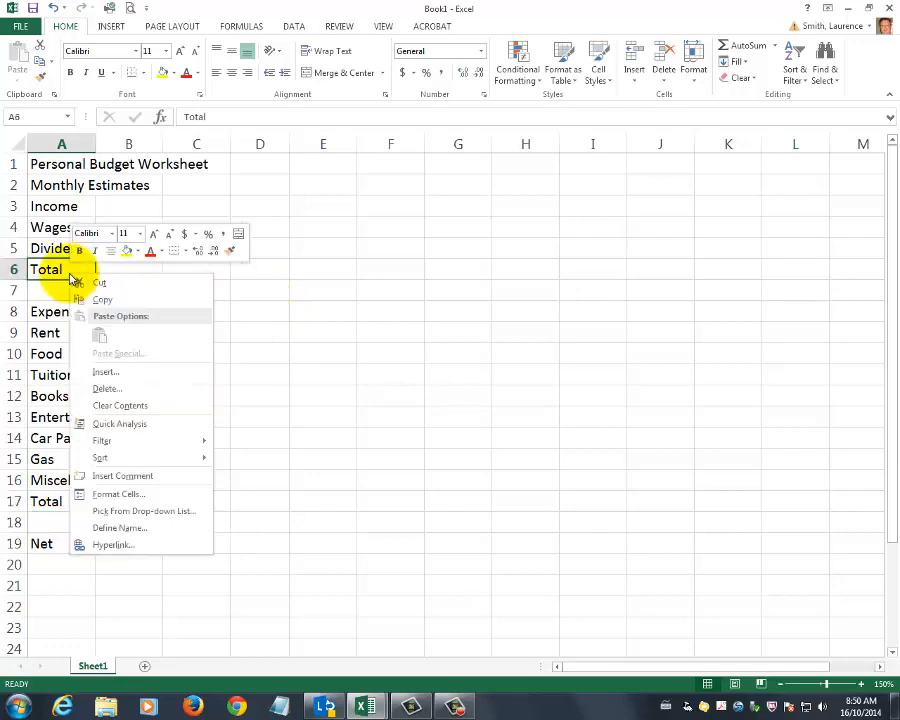
{"action": "key", "text": "Escape"}
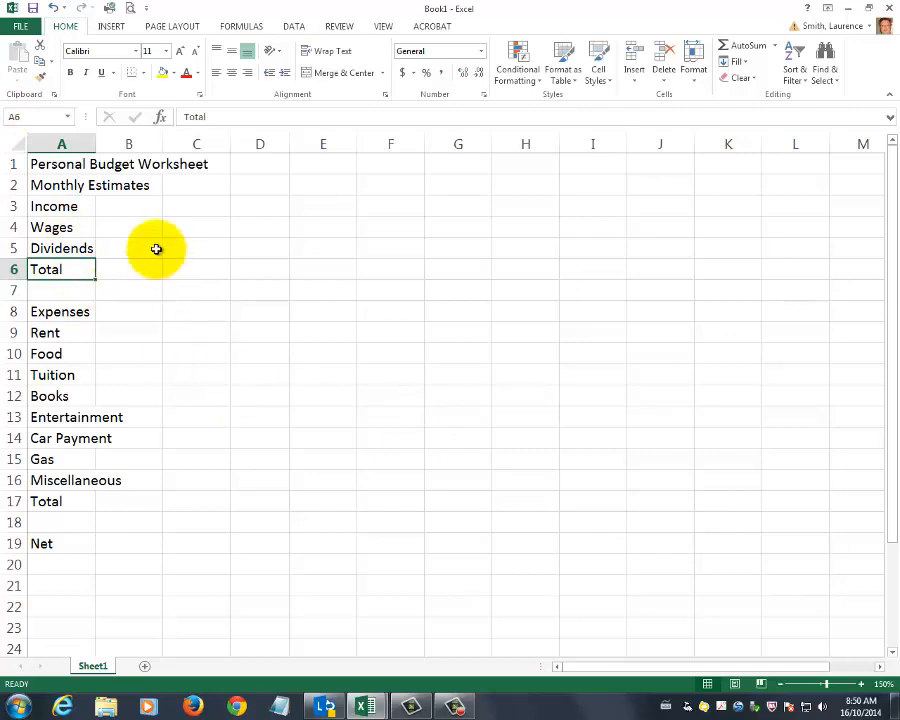
Enter January in B3 and fill the month names across row 3 to December in M3
{"action": "left_click", "coordinate": [128, 205]}
{"action": "type", "text": "January"}
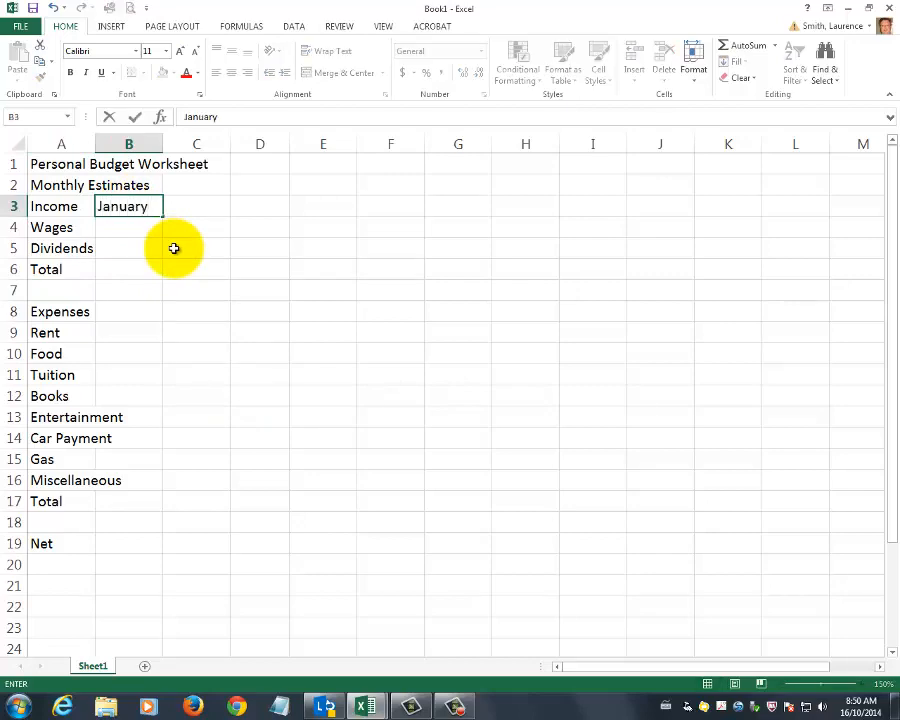
{"action": "key", "text": "Return"}
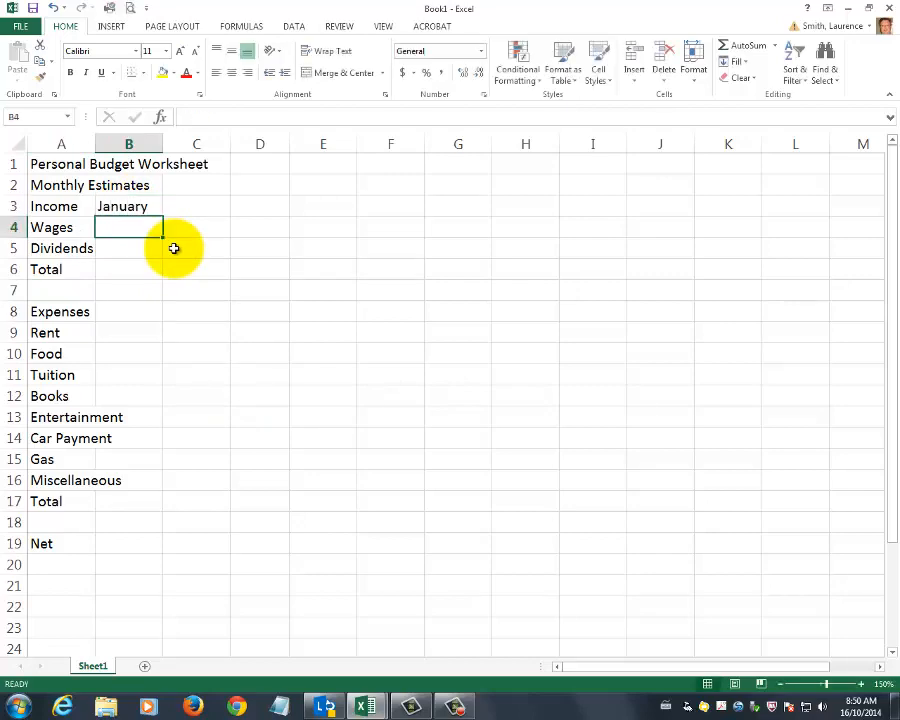
{"action": "key", "text": "Up"}
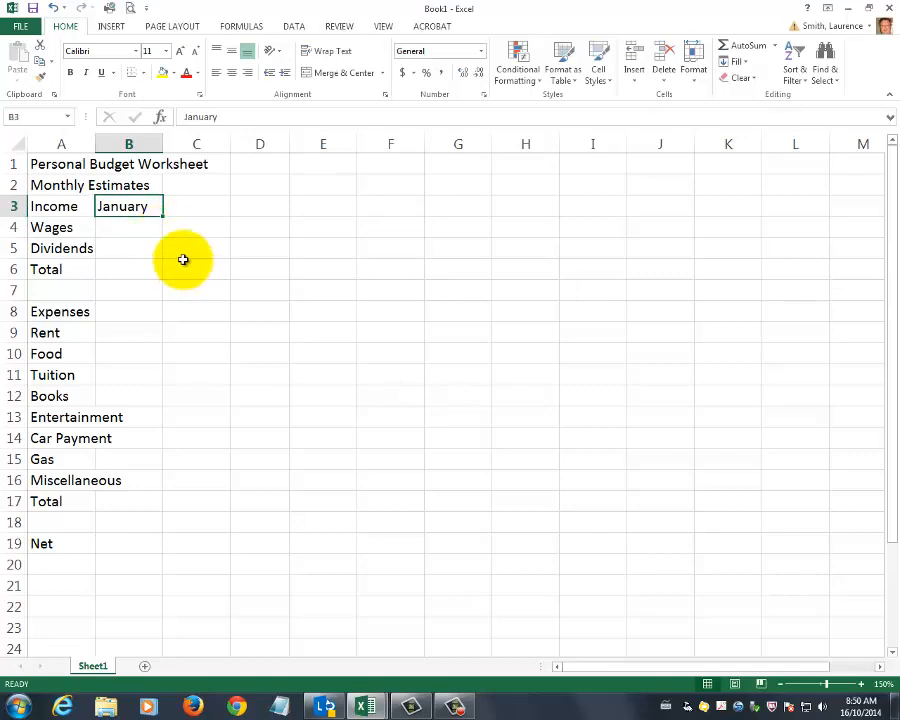
{"action": "left_click_drag", "start_coordinate": [163, 216], "coordinate": [868, 222]}
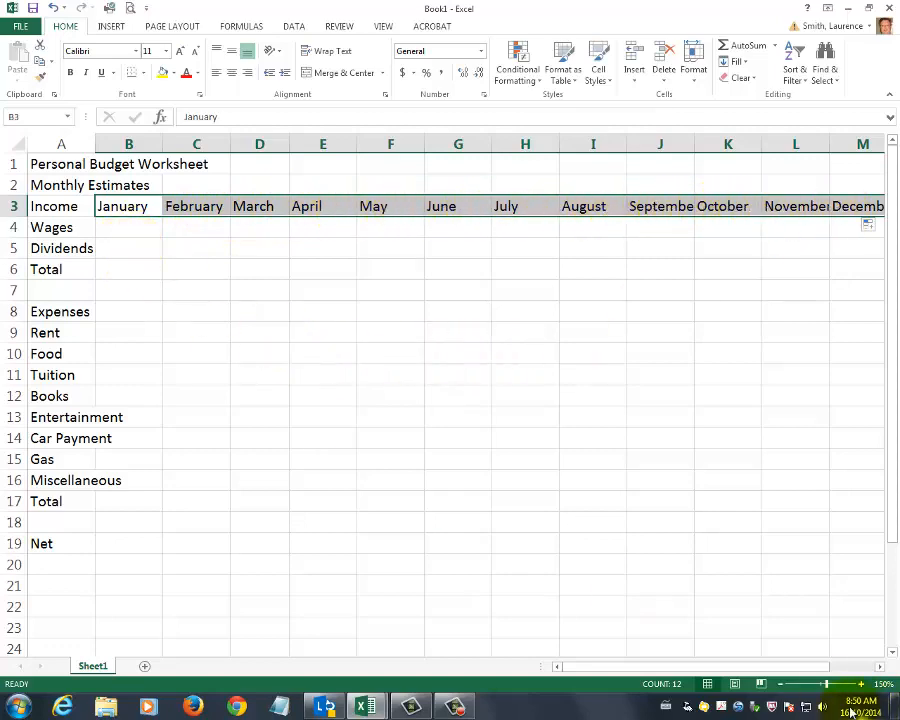
{"action": "left_click", "coordinate": [780, 685]}
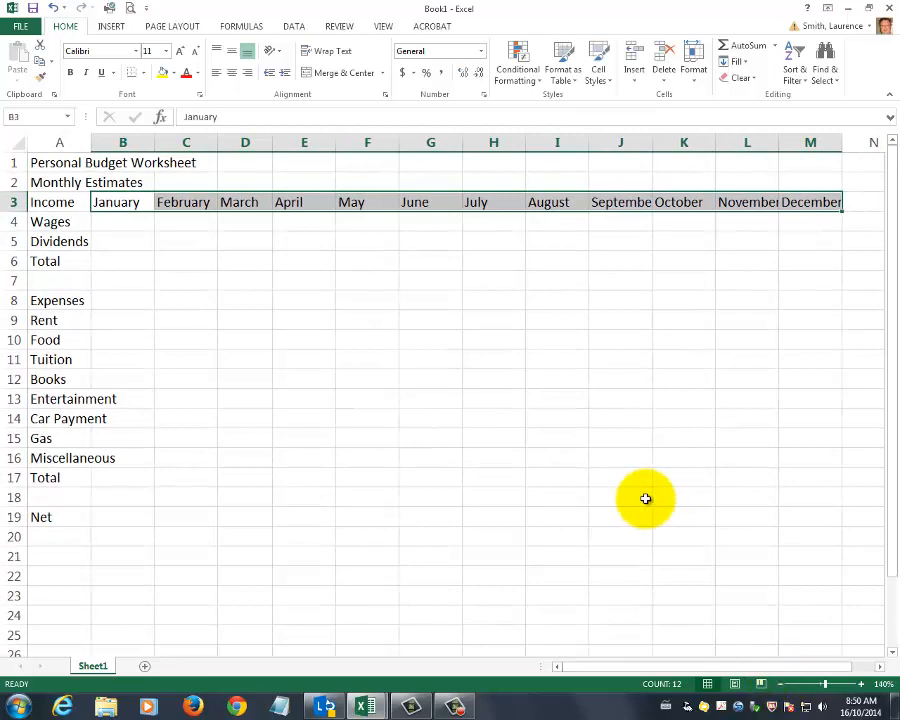
Narrow column J, which holds the September heading, slightly
{"action": "left_click", "coordinate": [645, 498]}
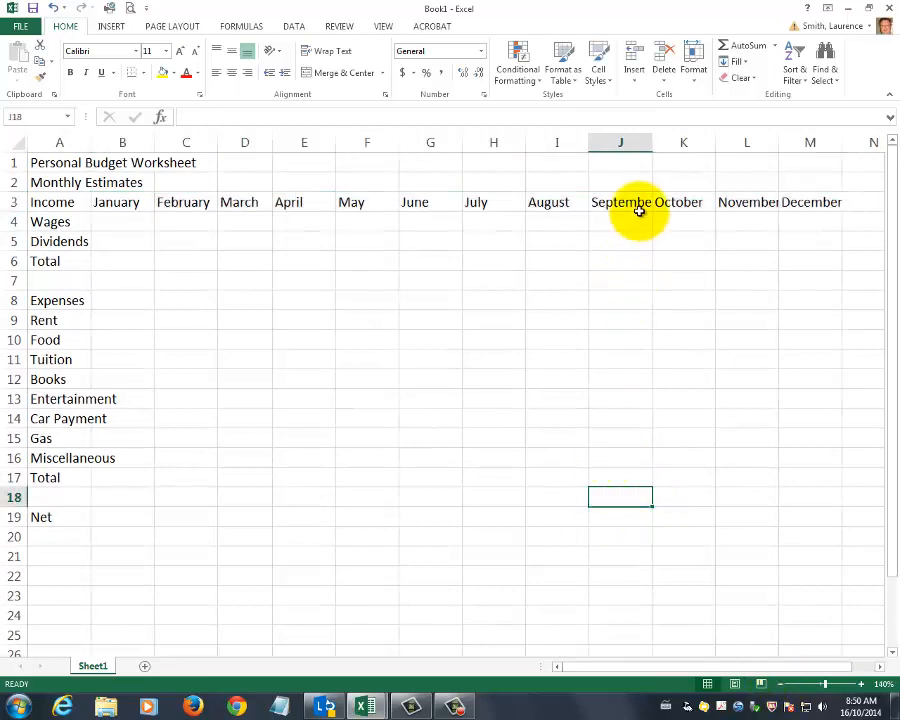
{"action": "mouse_move", "coordinate": [652, 143]}
{"action": "left_mouse_down"}
{"action": "mouse_move", "coordinate": [626, 143]}
{"action": "mouse_move", "coordinate": [646, 142]}
{"action": "left_mouse_up"}
{"action": "left_click", "coordinate": [685, 202]}
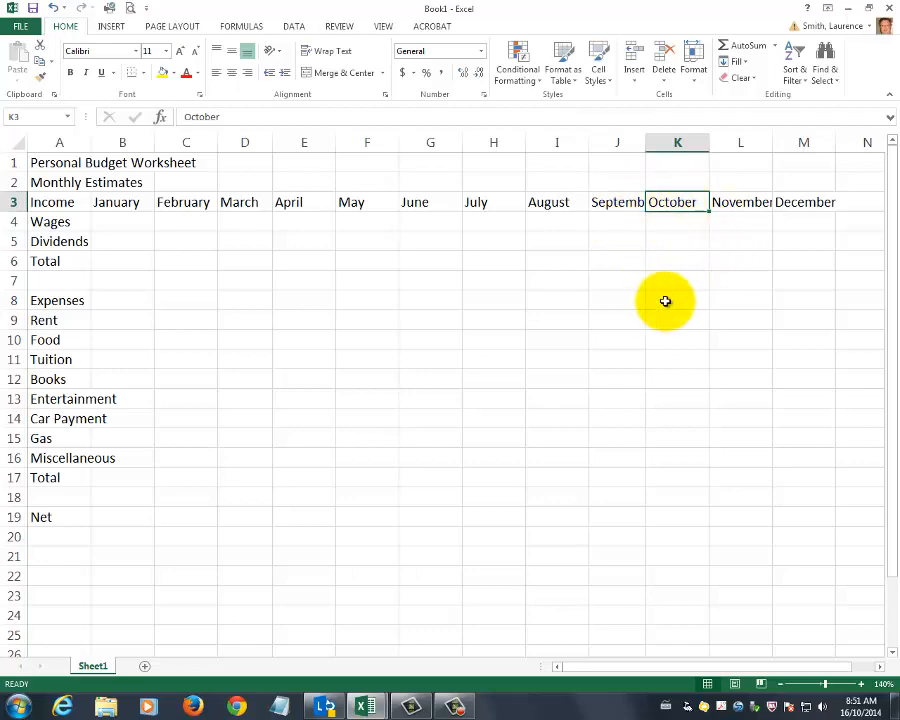
Enter 1000.29 as the January wages in B4 and reselect that cell
{"action": "left_click", "coordinate": [121, 222]}
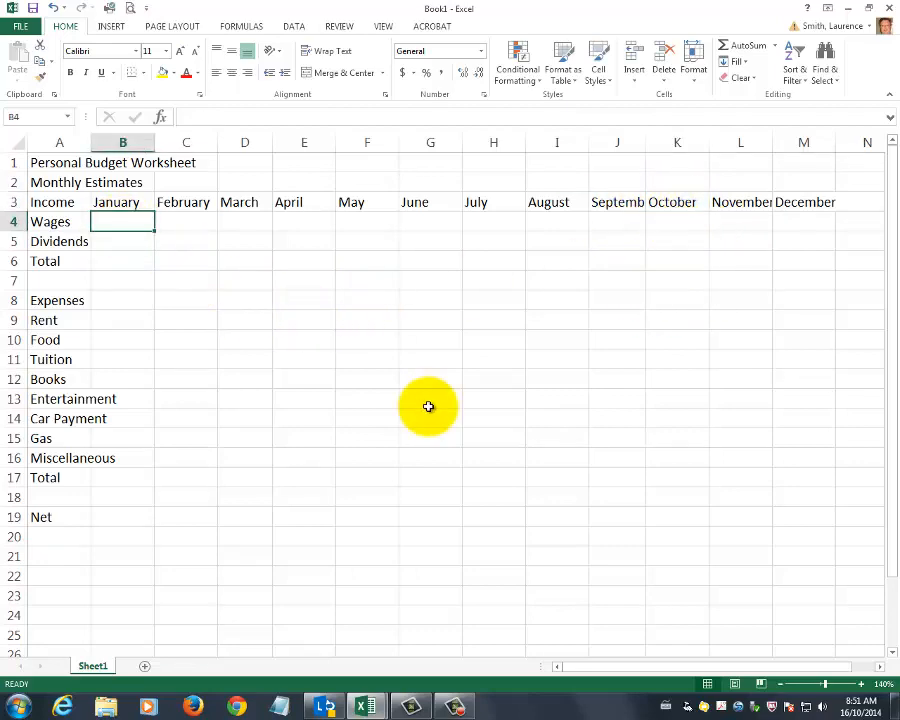
{"action": "type", "text": "1000.29"}
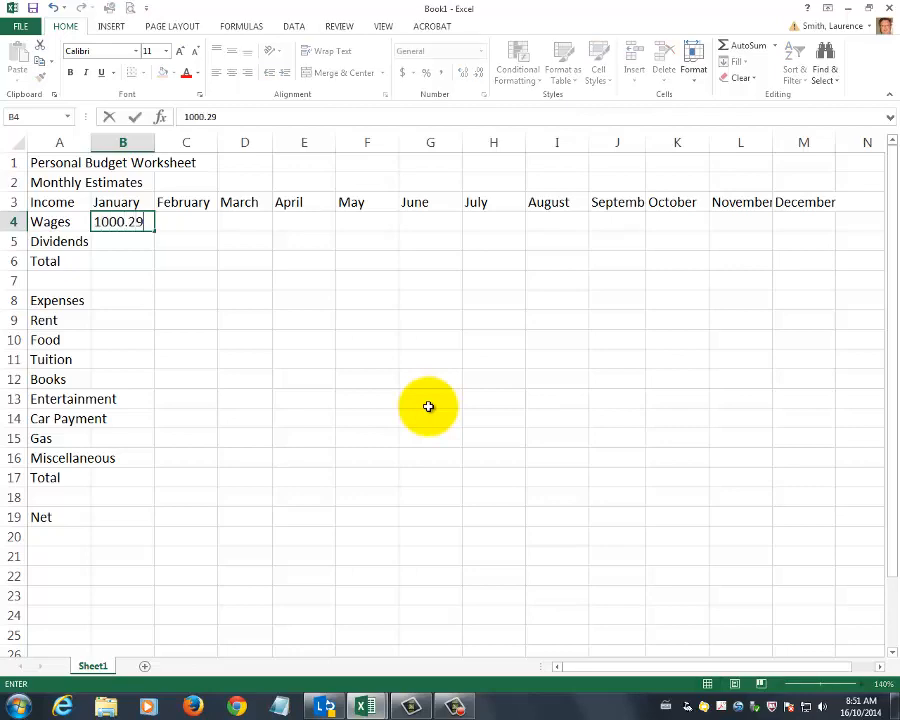
{"action": "key", "text": "Return"}
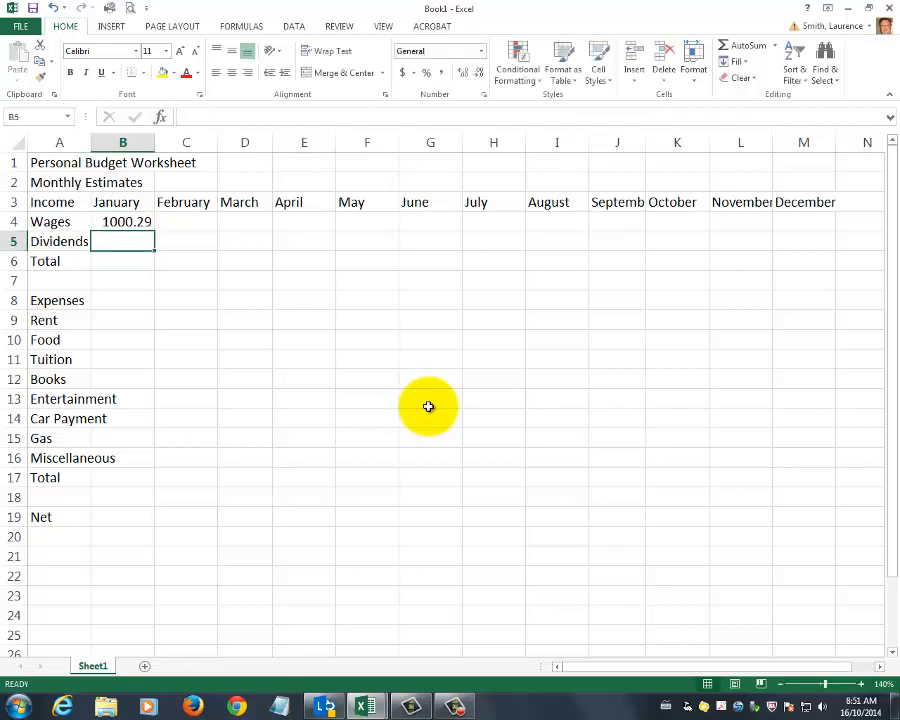
{"action": "left_click", "coordinate": [124, 222]}
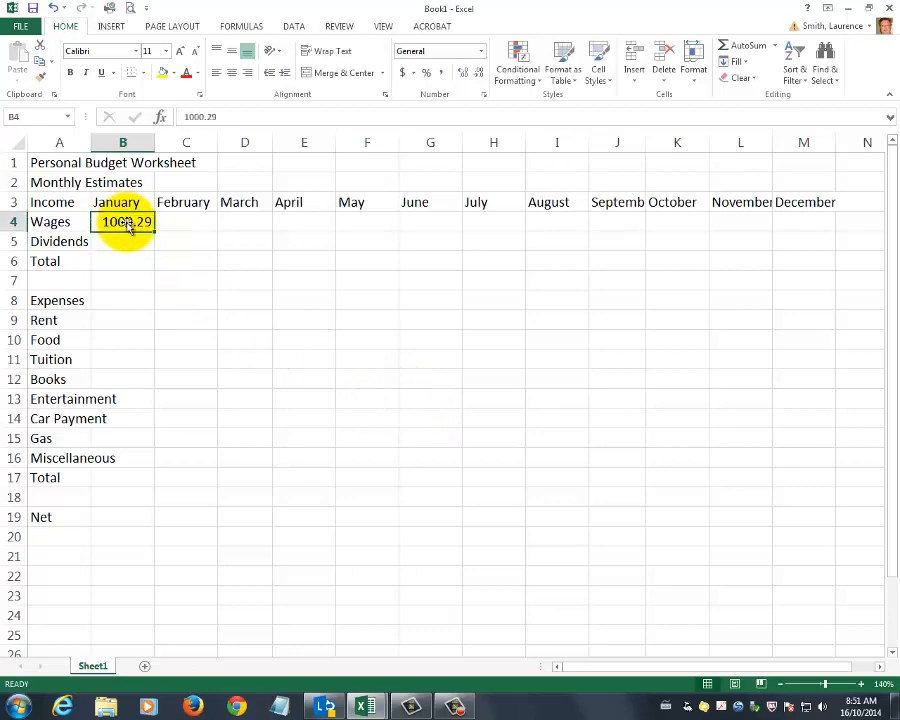
Try entering 1000.29 manually as the February wages in C4, and clear that cell again
{"action": "left_click", "coordinate": [191, 224]}
{"action": "type", "text": "1000.29"}
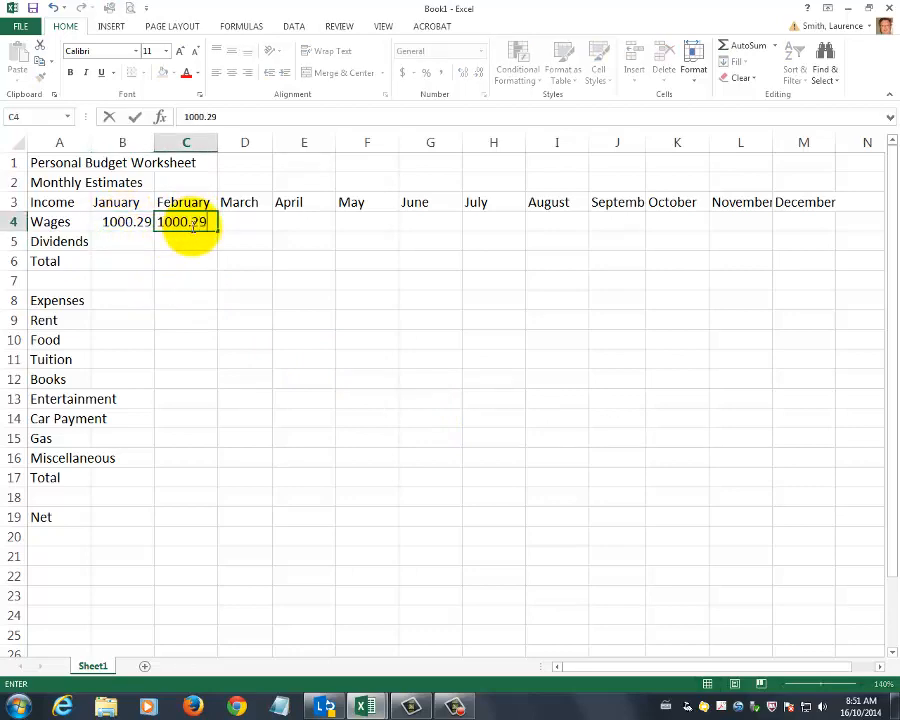
{"action": "key", "text": "Return"}
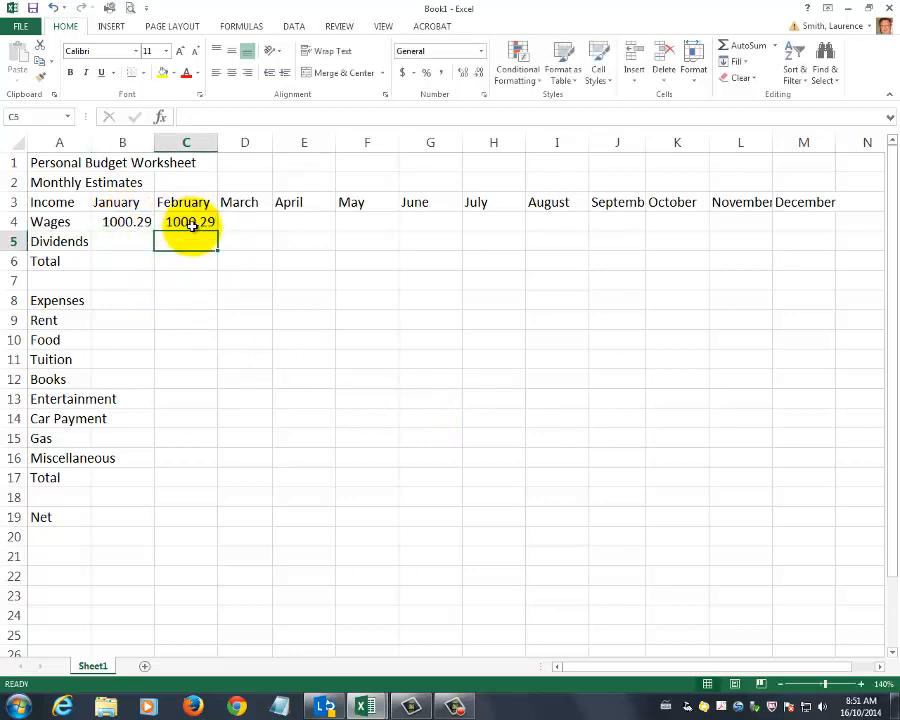
{"action": "left_click", "coordinate": [191, 225]}
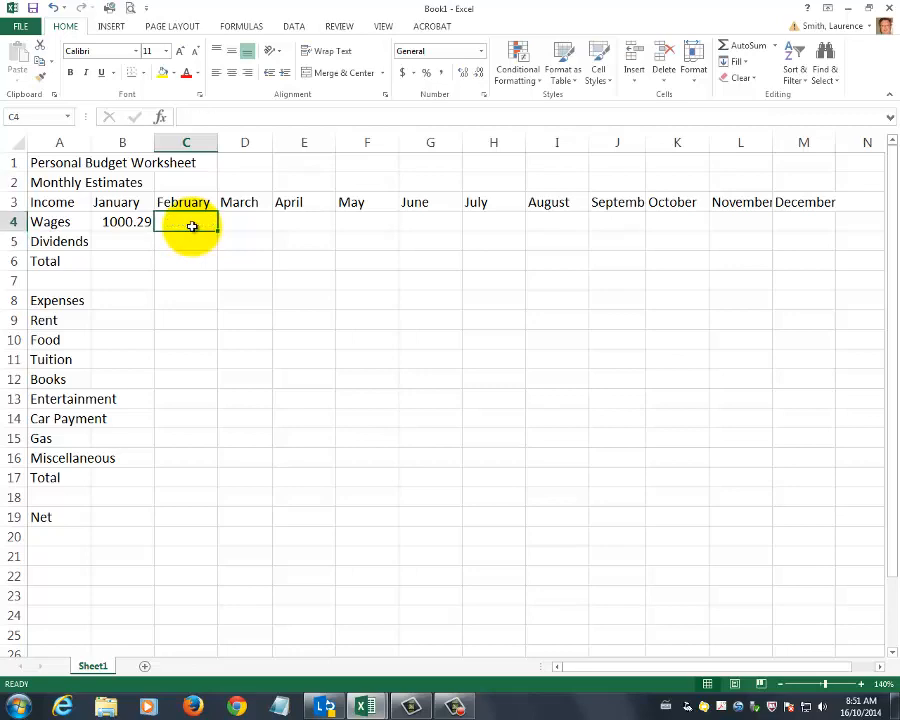
Fill the January wages amount from B4 across row 4 to December in M4, and select B5
{"action": "left_click", "coordinate": [124, 222]}
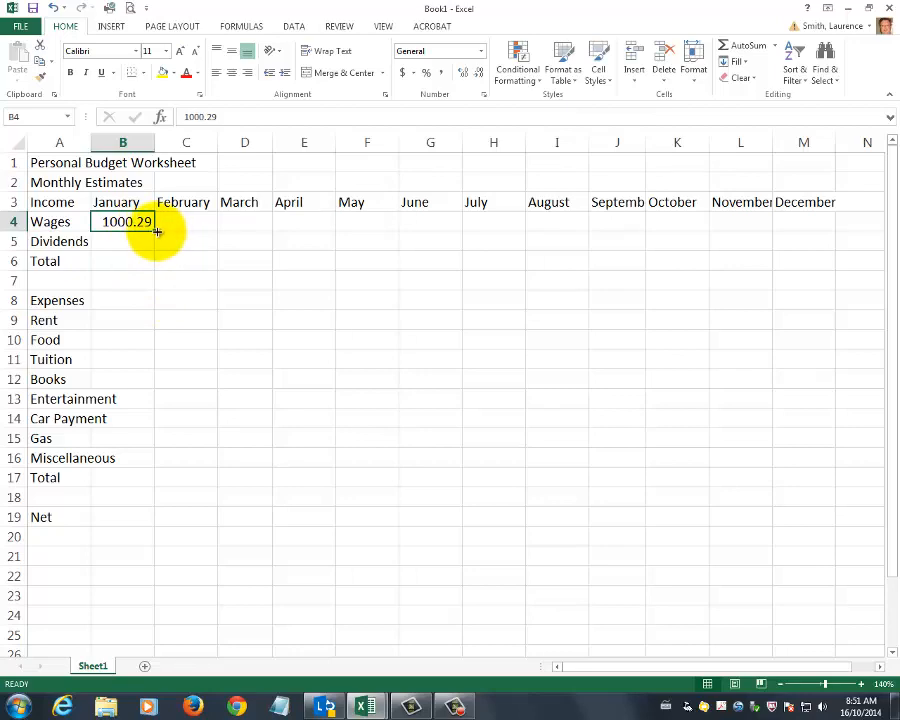
{"action": "left_click_drag", "start_coordinate": [155, 231], "coordinate": [818, 231]}
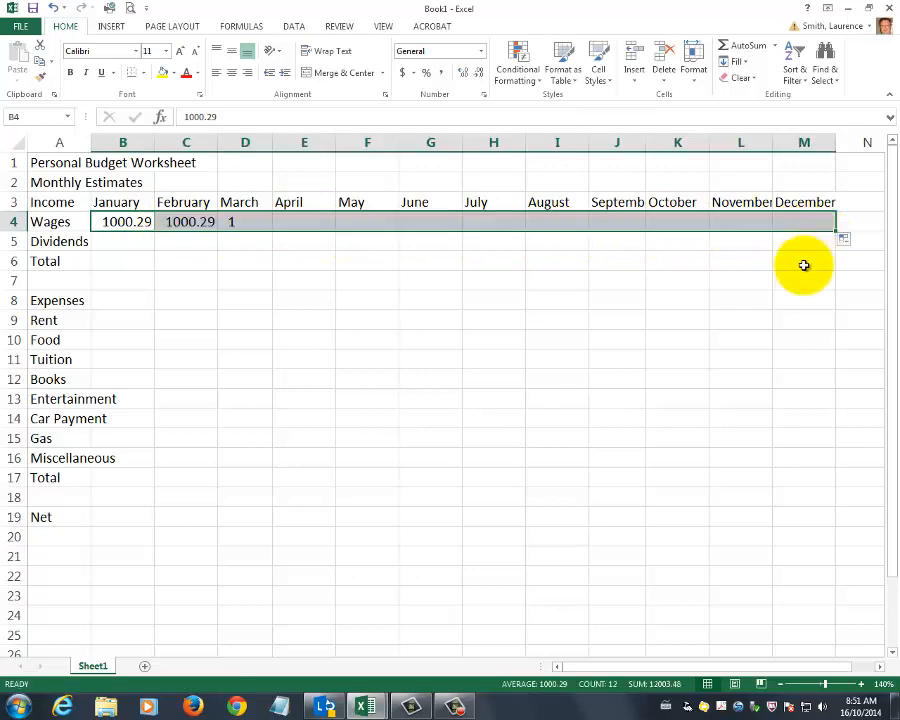
{"action": "left_click", "coordinate": [121, 243]}
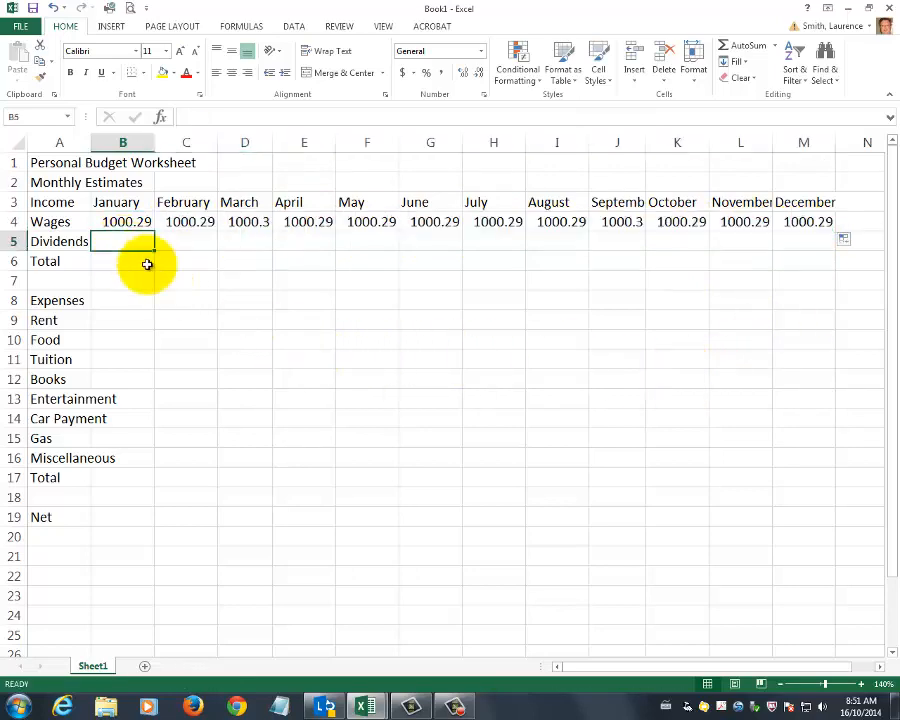
Check the January dividends amount in the completed budget workbook's Monthly Budget Planner sheet, and return to Book1
{"action": "left_click", "coordinate": [365, 707]}
{"action": "left_click", "coordinate": [307, 645]}
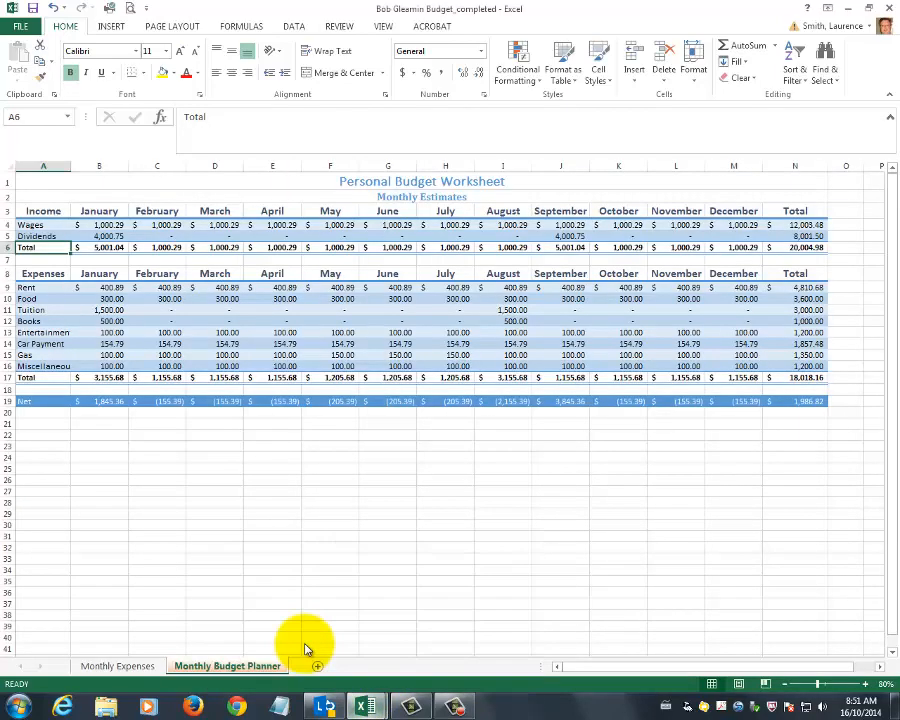
{"action": "left_click", "coordinate": [106, 236]}
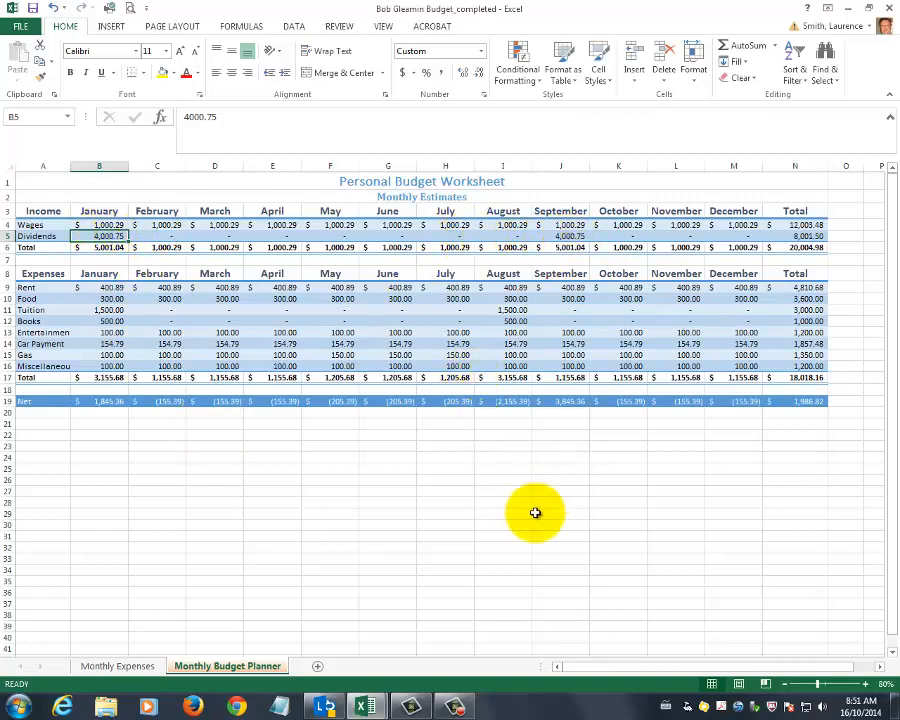
{"action": "mouse_move", "coordinate": [366, 702]}
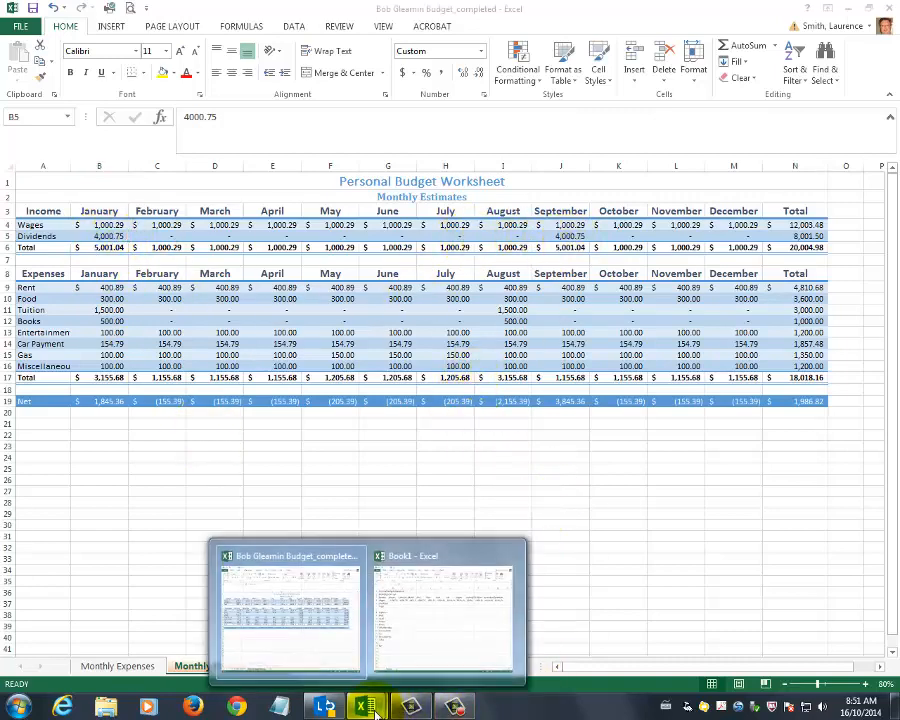
{"action": "left_click", "coordinate": [434, 652]}
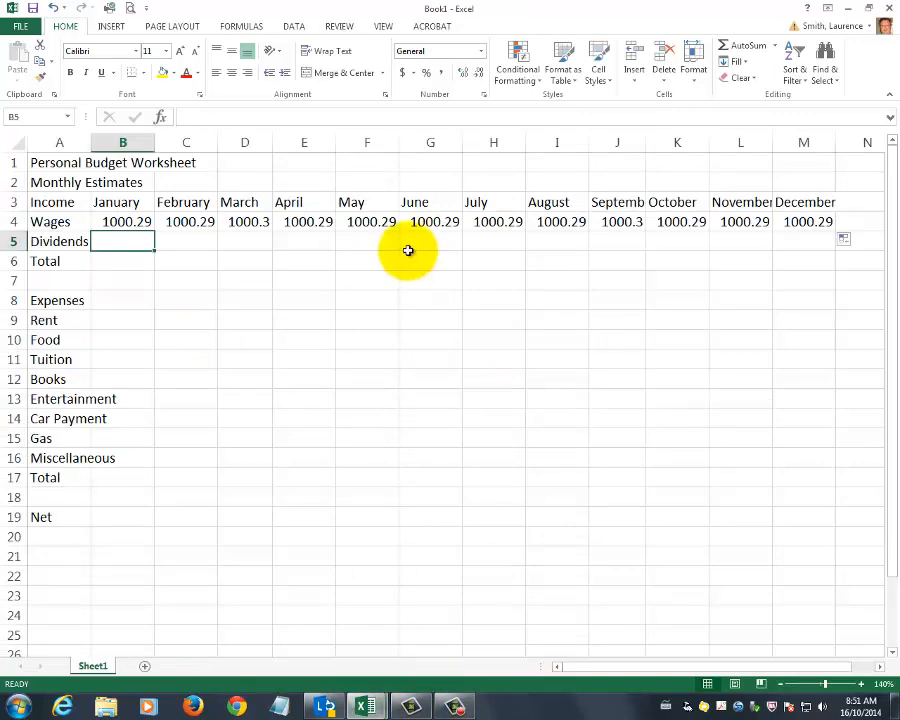
Enter 4000.75 as the dividends for January in B5 and for August in I5
{"action": "type", "text": "44"}
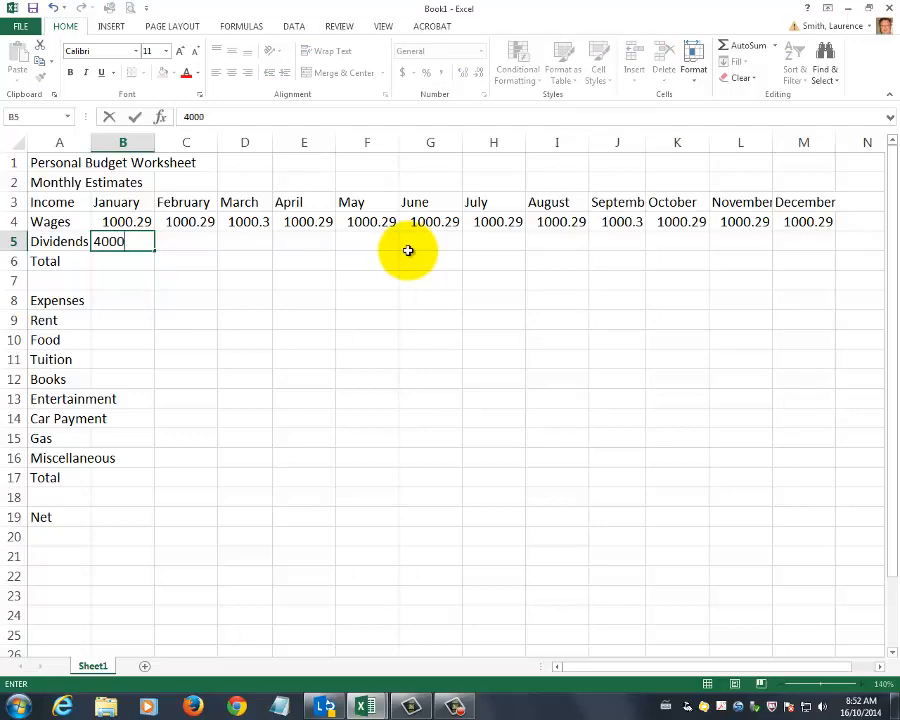
{"action": "key", "text": "Return"}
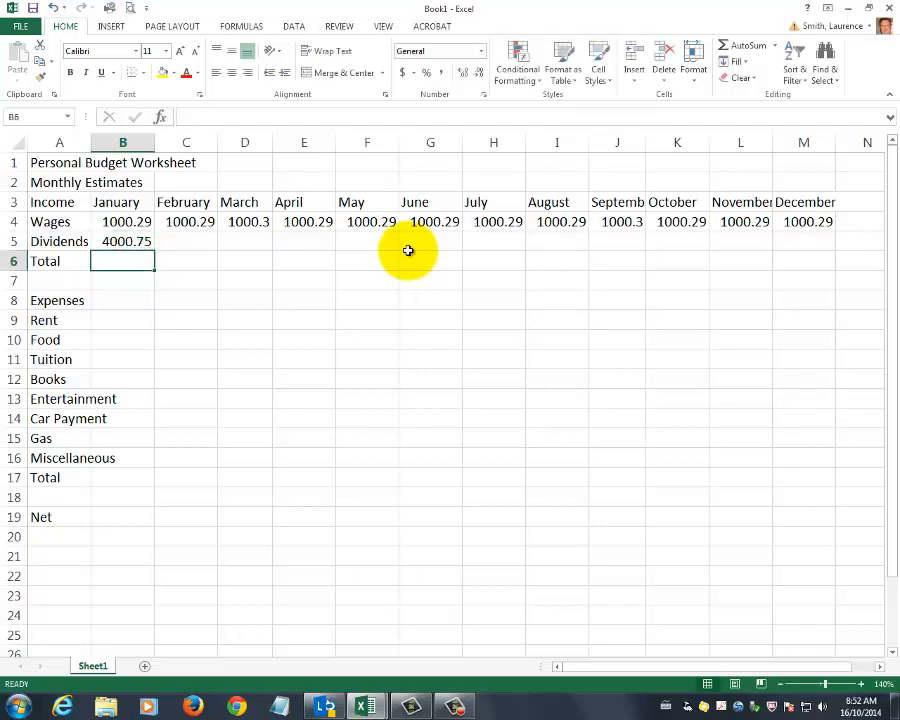
{"action": "left_click", "coordinate": [562, 241]}
{"action": "type", "text": "4000.75"}
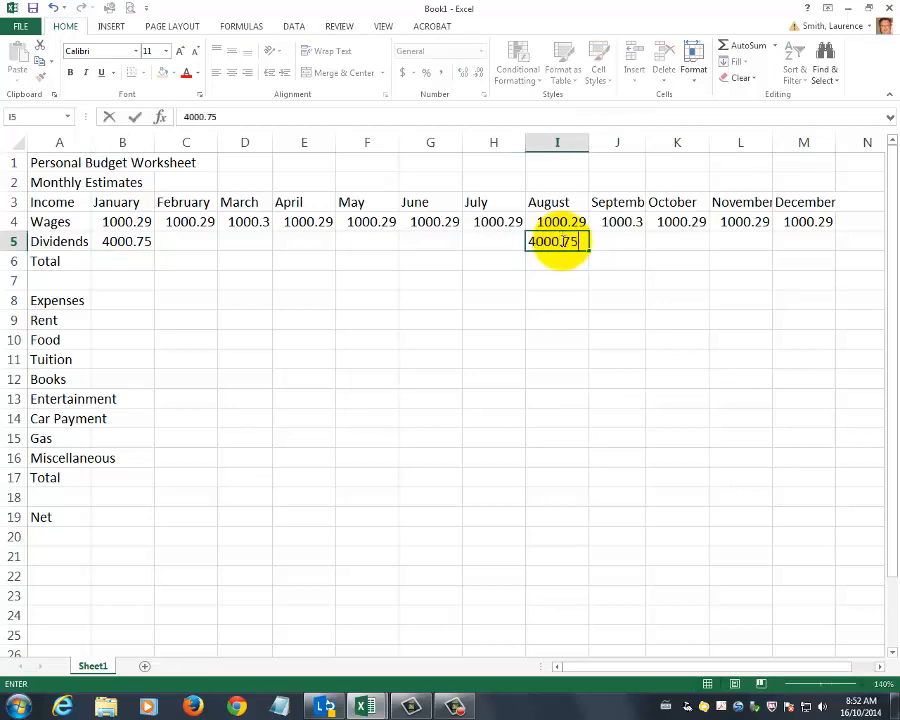
{"action": "key", "text": "Return"}
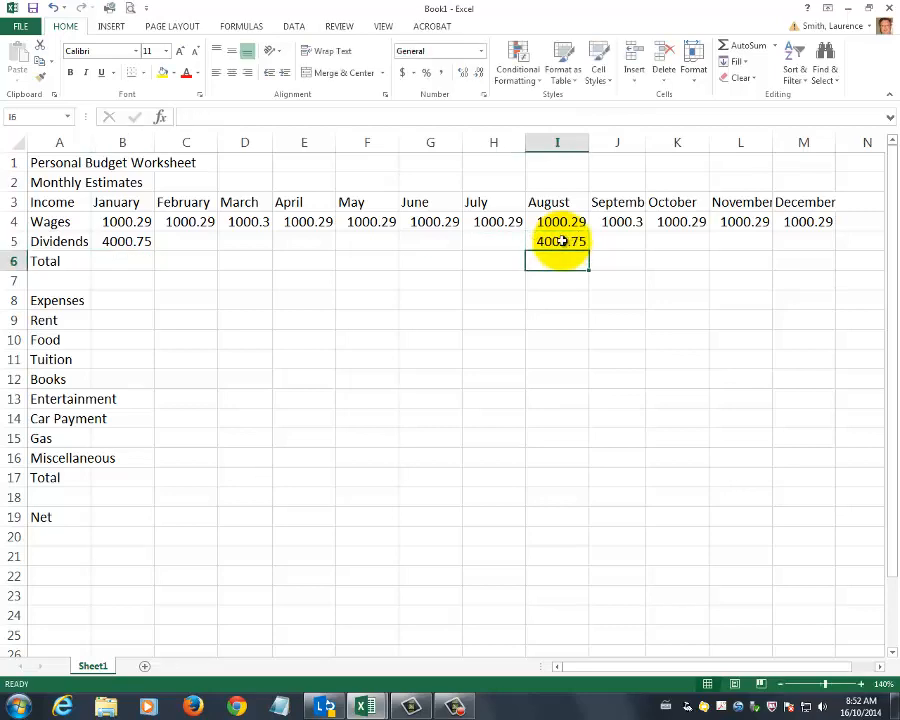
Enter 0 as the February dividends in C5 and reselect that cell
{"action": "left_click", "coordinate": [192, 242]}
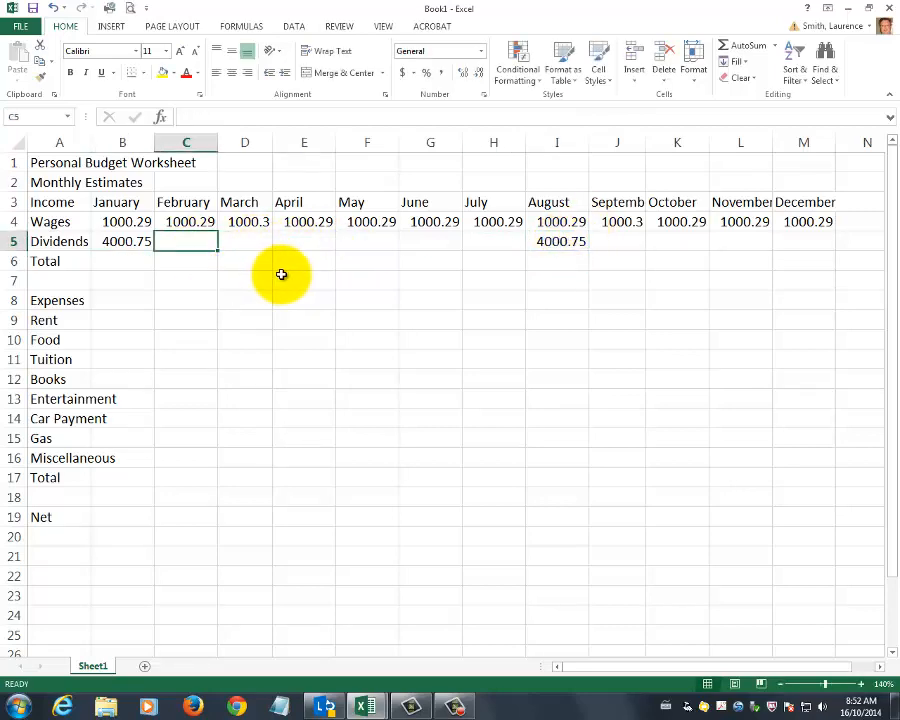
{"action": "type", "text": "0"}
{"action": "key", "text": "Return"}
{"action": "left_click", "coordinate": [205, 241]}
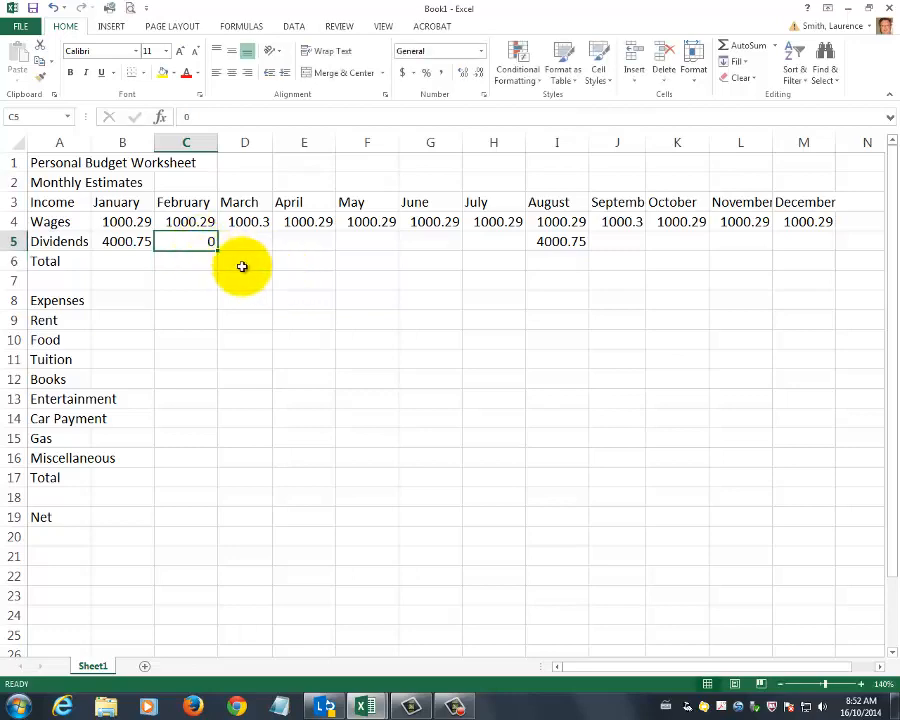
Demonstrate filling the February dividends zero across to H5, and undo the fill
{"action": "left_click_drag", "start_coordinate": [217, 249], "coordinate": [518, 253]}
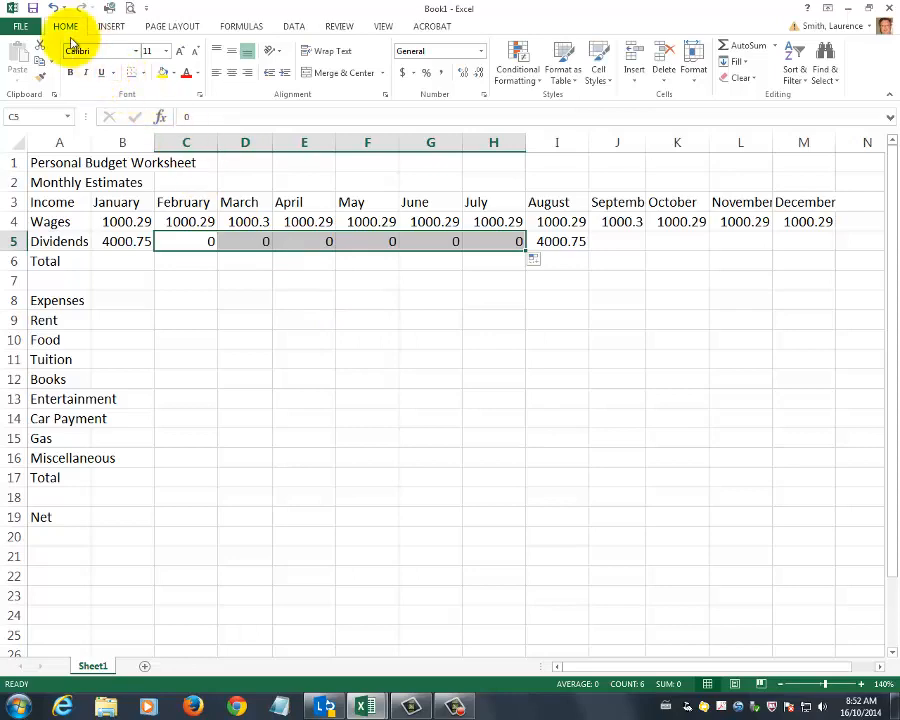
{"action": "left_click", "coordinate": [53, 8]}
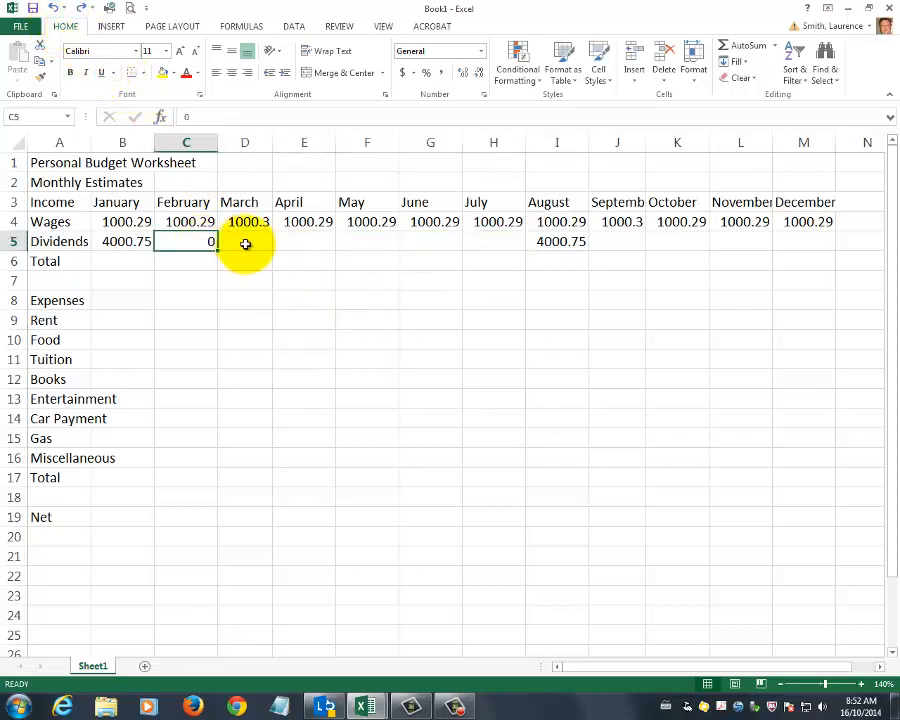
Fill the zero dividends from February in C5 across row 5 to July in H5
{"action": "left_click", "coordinate": [245, 244]}
{"action": "left_click", "coordinate": [376, 244]}
{"action": "left_click", "coordinate": [194, 241]}
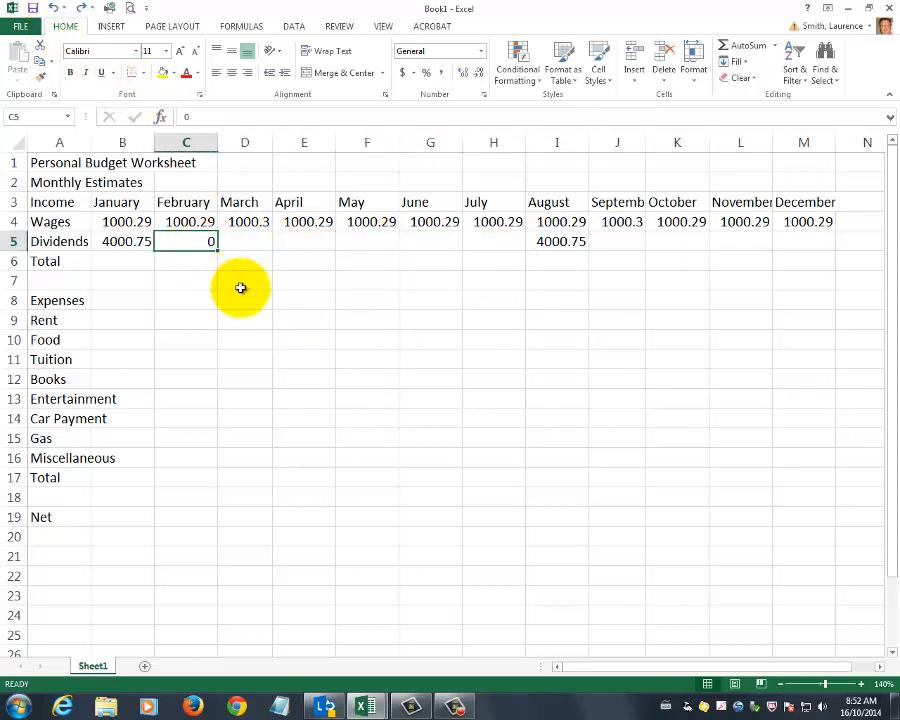
{"action": "left_click_drag", "start_coordinate": [219, 249], "coordinate": [510, 255]}
Enter 0 as the September dividends in J5 and fill it across to December in M5
{"action": "left_click", "coordinate": [621, 245]}
{"action": "type", "text": "0"}
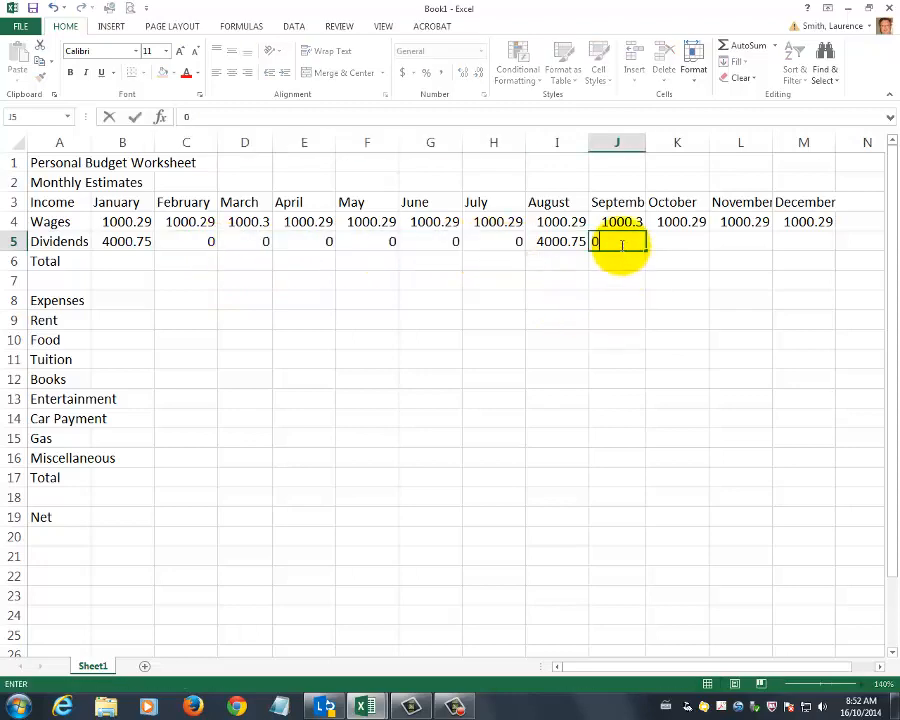
{"action": "key", "text": "Return"}
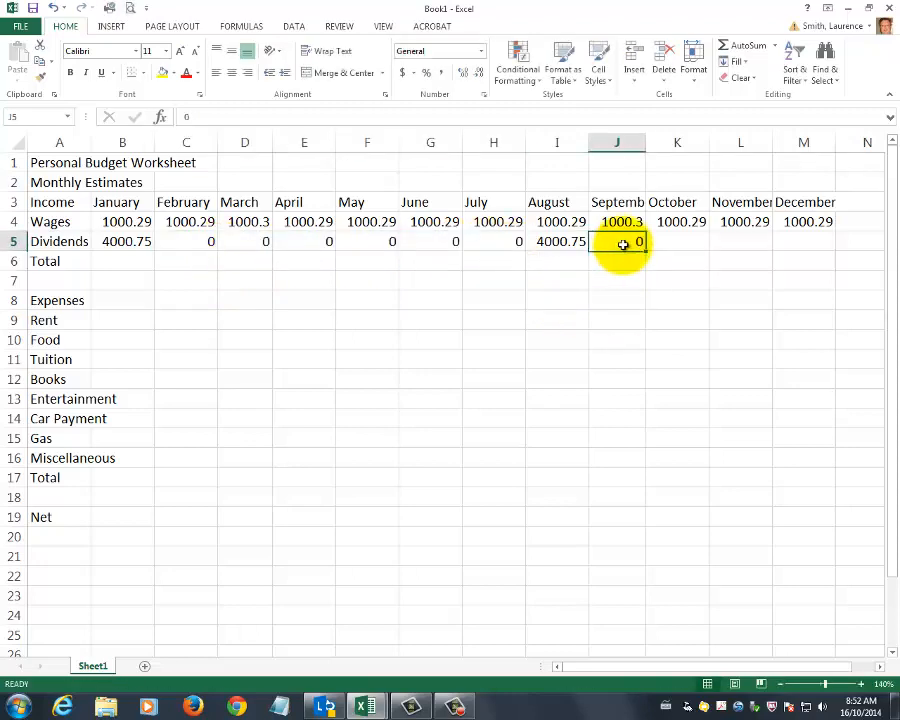
{"action": "left_click", "coordinate": [640, 250]}
{"action": "left_click_drag", "start_coordinate": [646, 251], "coordinate": [810, 243]}
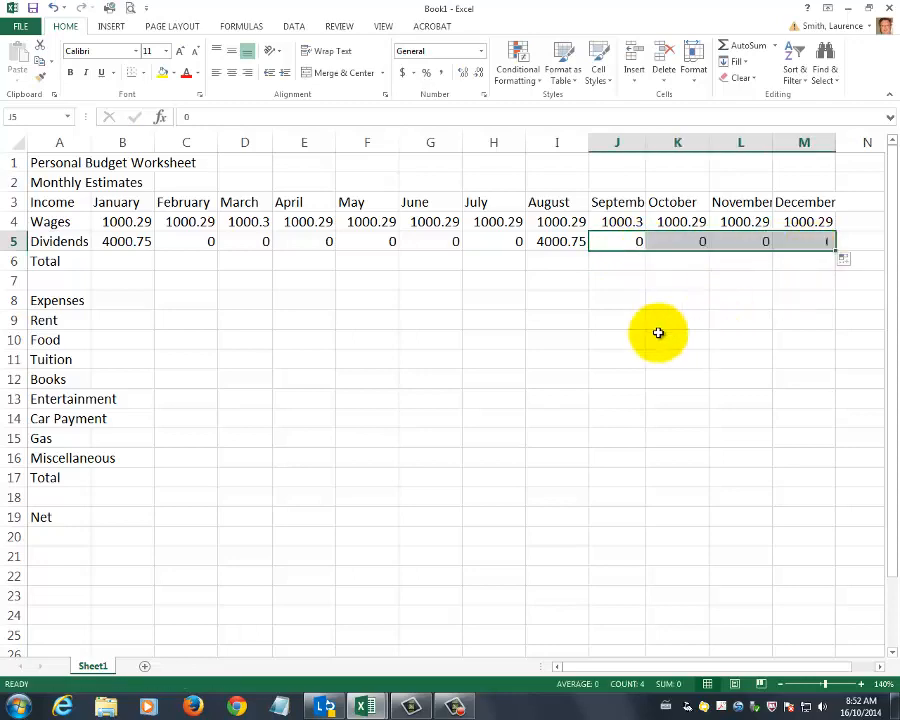
{"action": "left_click", "coordinate": [344, 354]}
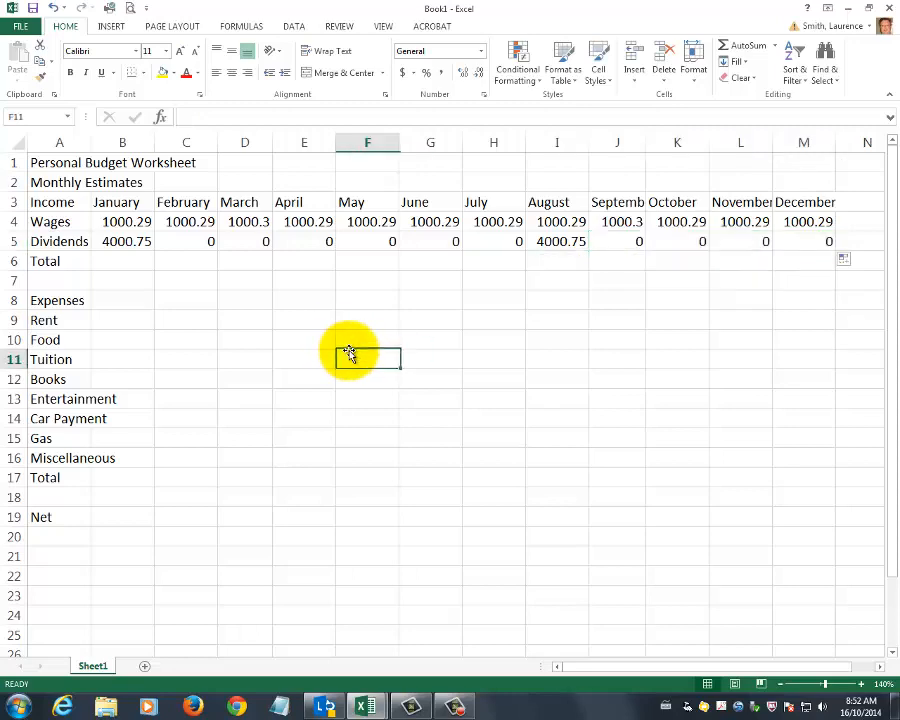
Total January's wages and dividends in B6 with the formula =B4+B5
{"action": "left_click", "coordinate": [124, 264]}
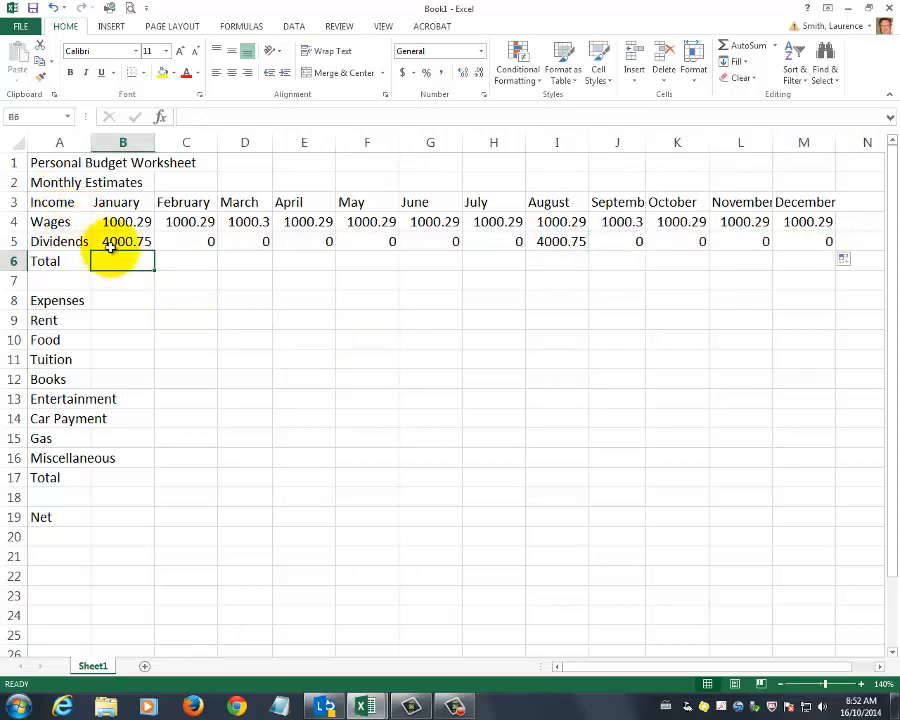
{"action": "left_click", "coordinate": [140, 224]}
{"action": "key", "text": "Down"}
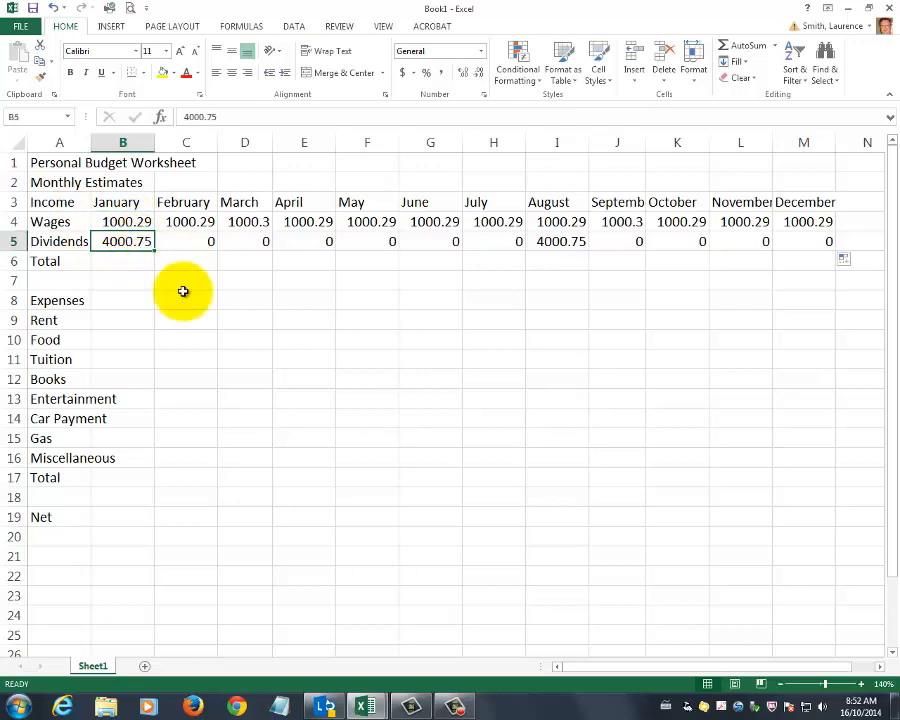
{"action": "left_click", "coordinate": [135, 265]}
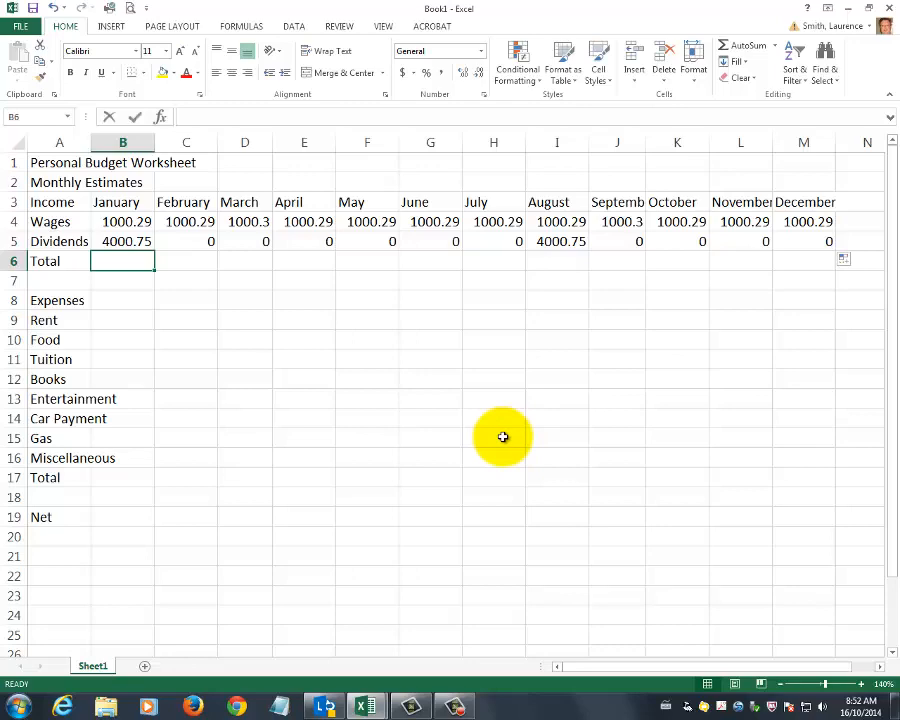
{"action": "type", "text": "="}
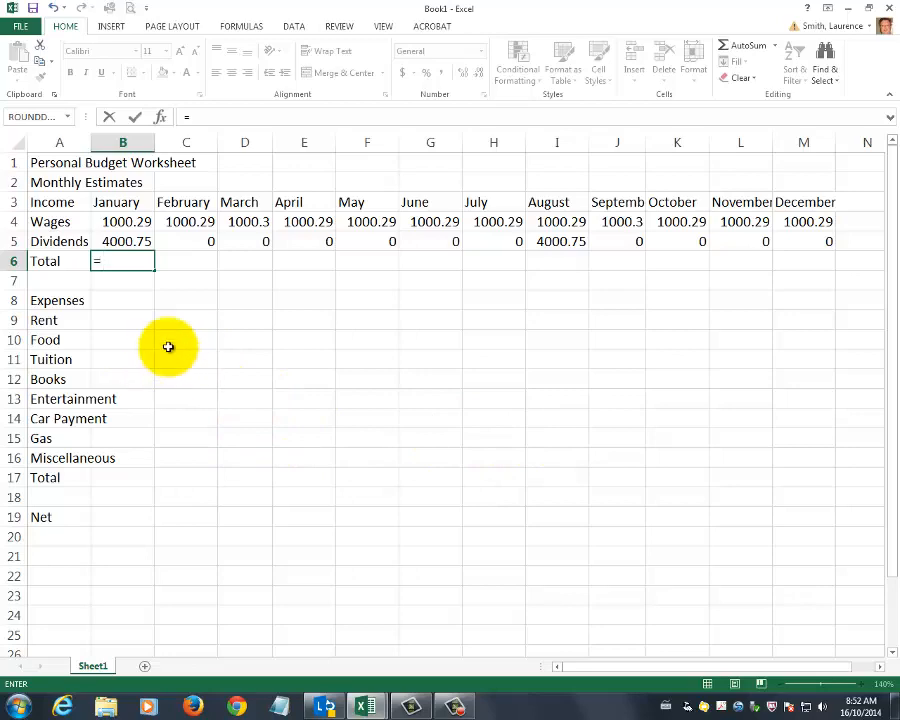
{"action": "left_click", "coordinate": [122, 223]}
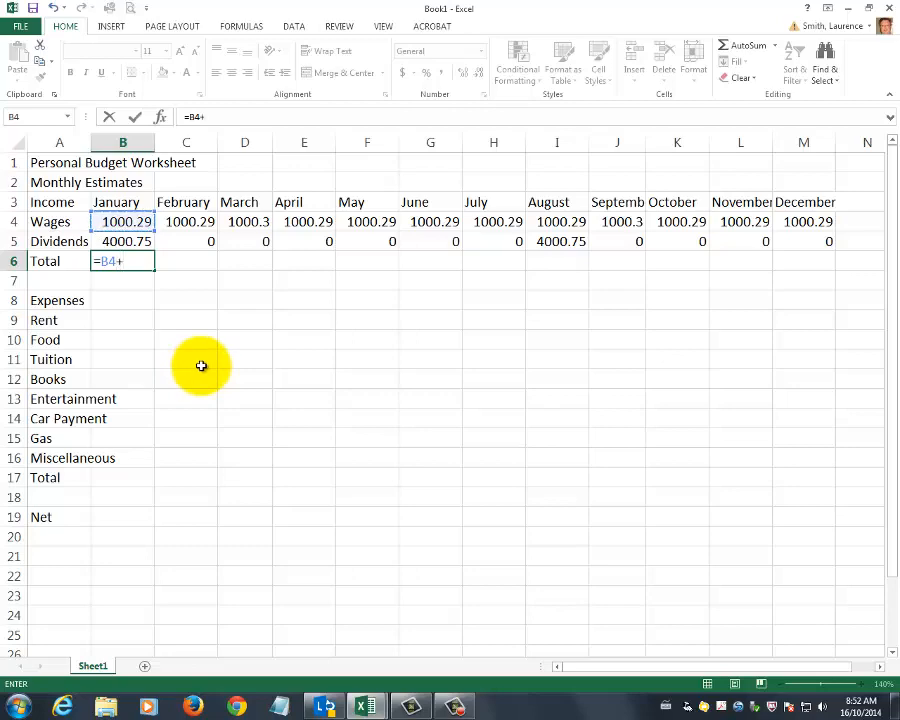
{"action": "left_click", "coordinate": [121, 240]}
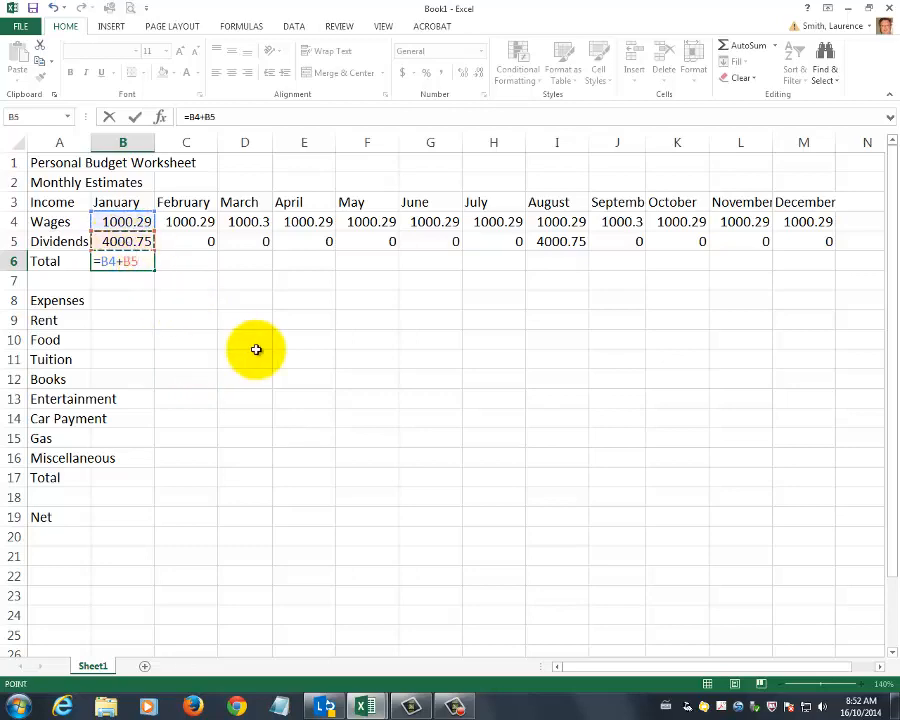
{"action": "key", "text": "Return"}
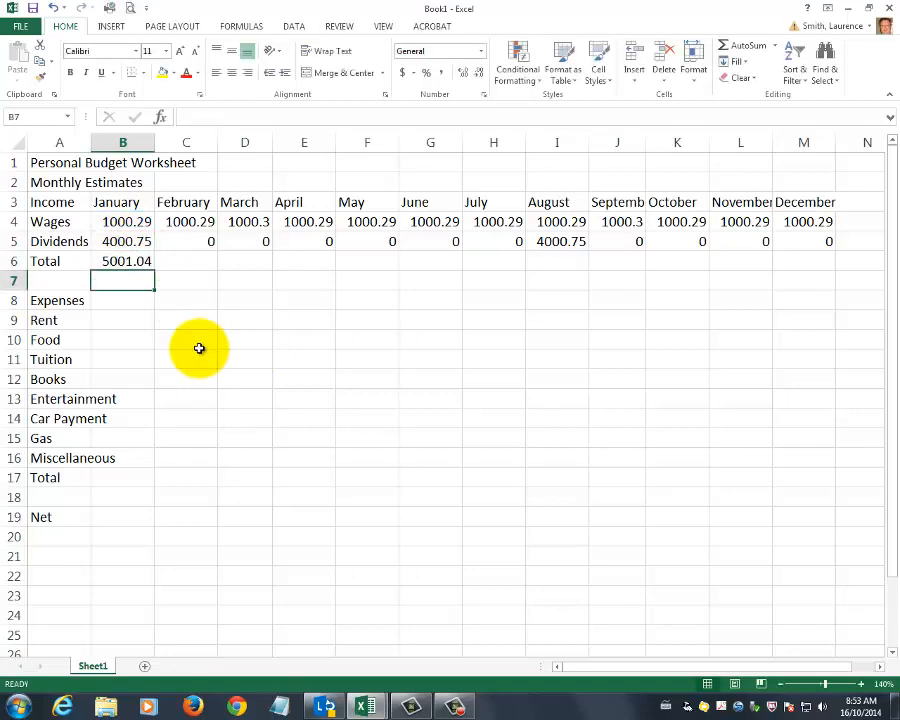
Clear the January income total in B6 and rebuild it as =B4+B5
{"action": "left_click", "coordinate": [130, 263]}
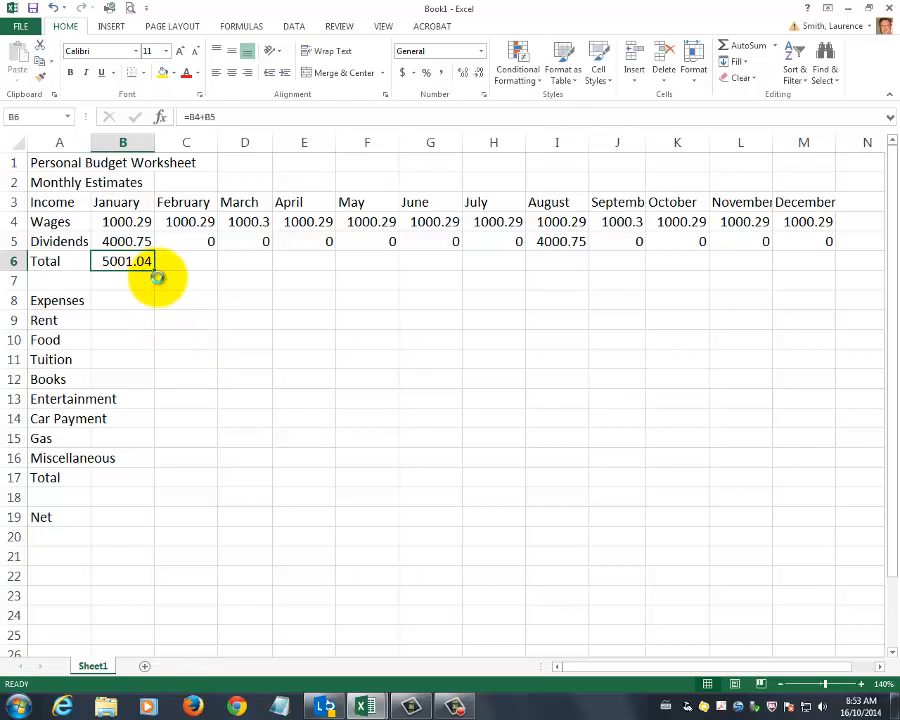
{"action": "key", "text": "Delete"}
{"action": "type", "text": "="}
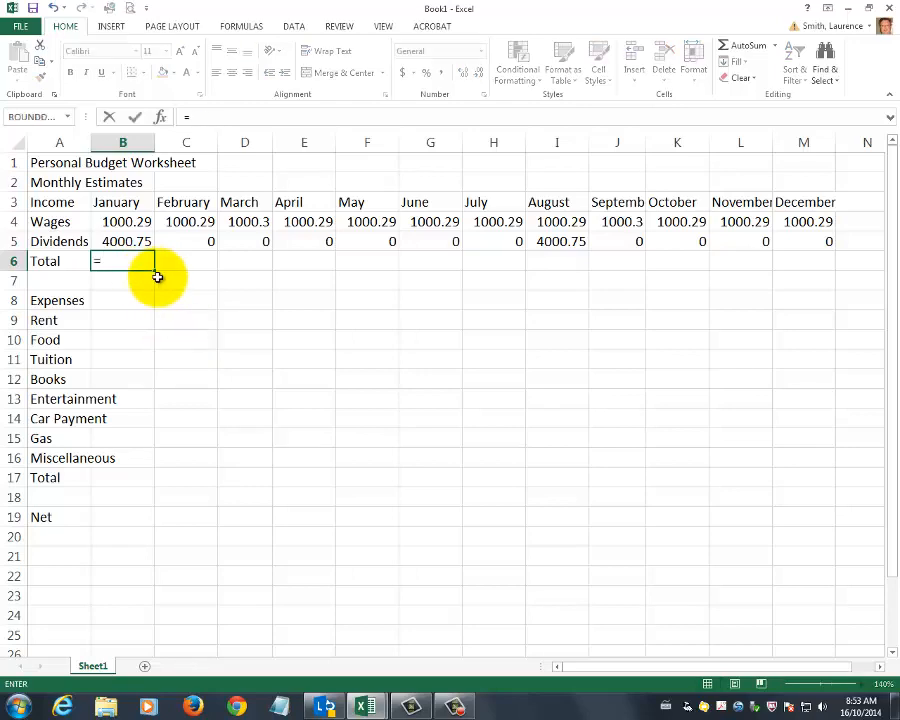
{"action": "left_click", "coordinate": [126, 222]}
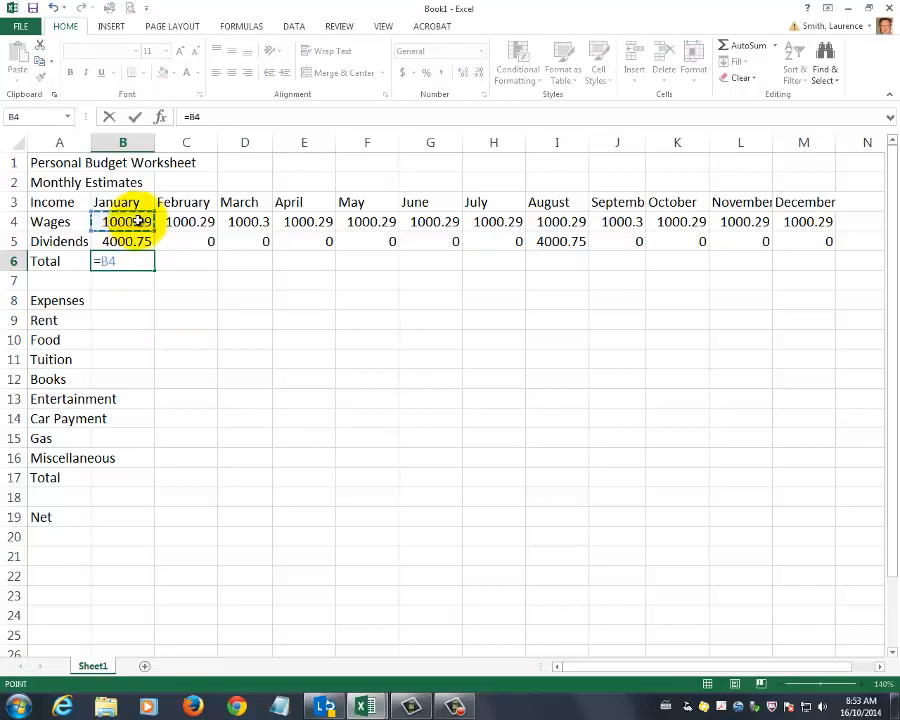
{"action": "type", "text": "+"}
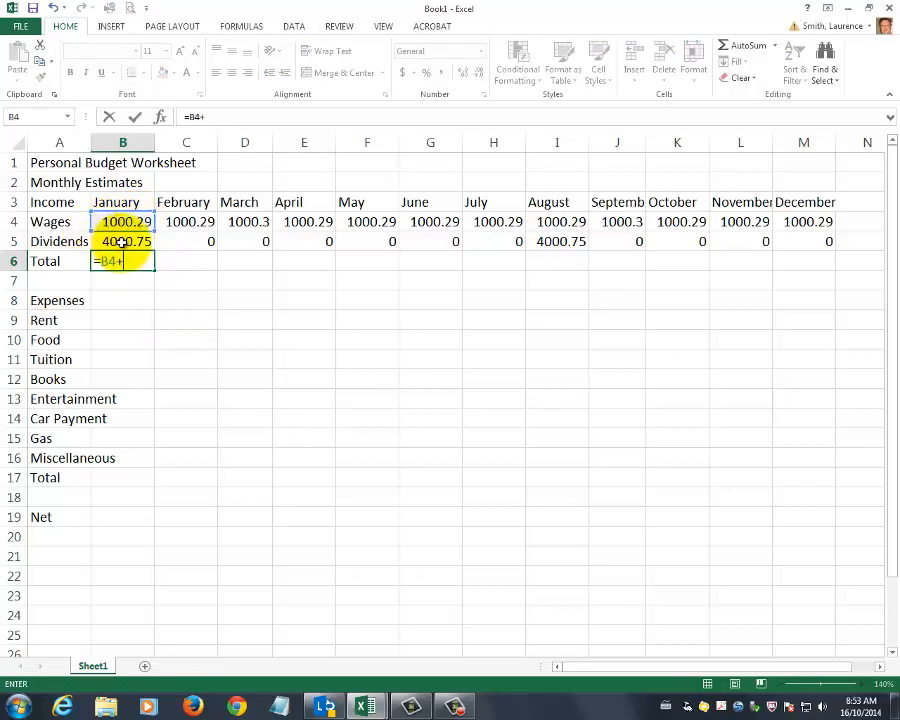
{"action": "left_click", "coordinate": [121, 242]}
{"action": "key", "text": "Return"}
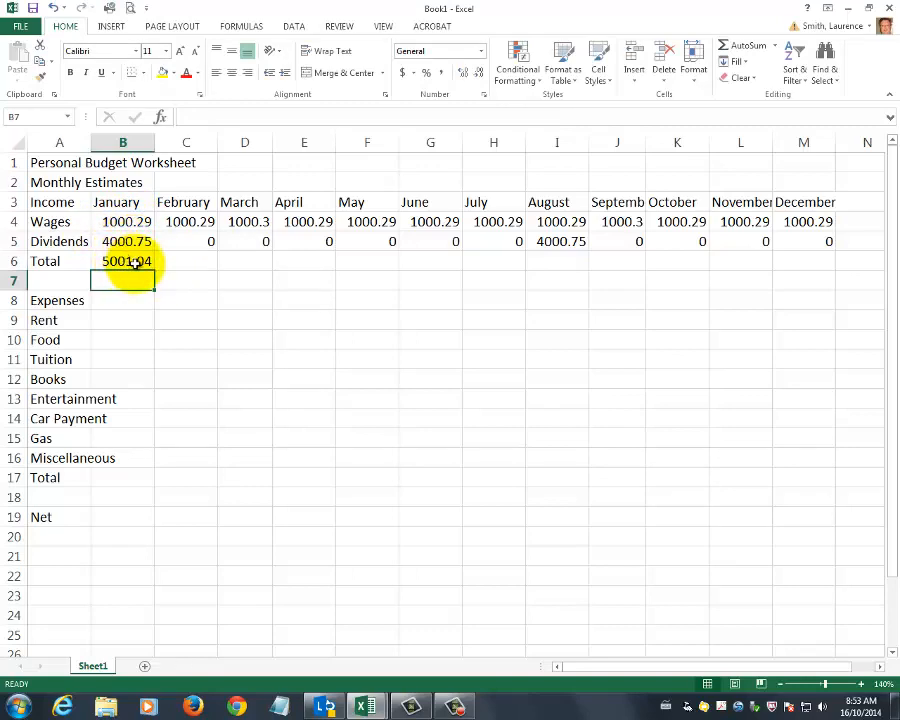
Replace the January income total in B6 with an AutoSum formula, =SUM(B4:B5)
{"action": "left_click", "coordinate": [128, 260]}
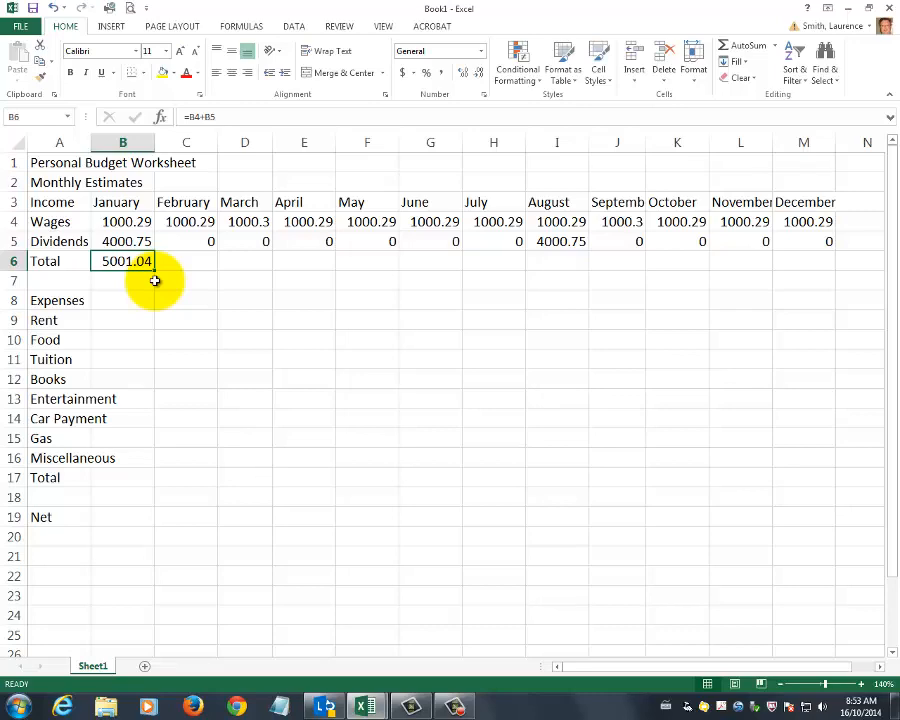
{"action": "key", "text": "Delete"}
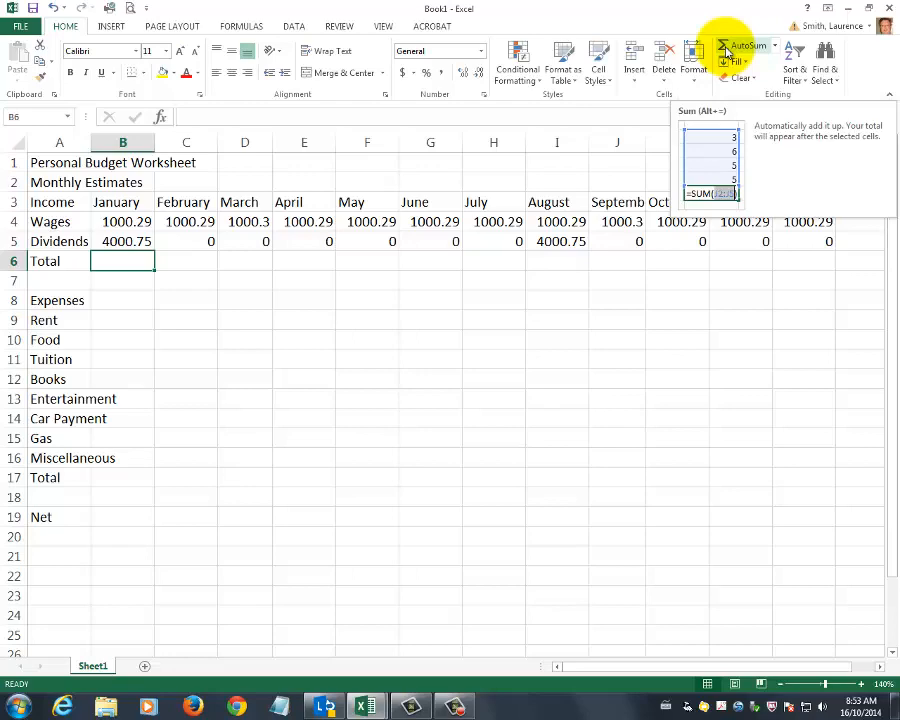
{"action": "left_click", "coordinate": [777, 50]}
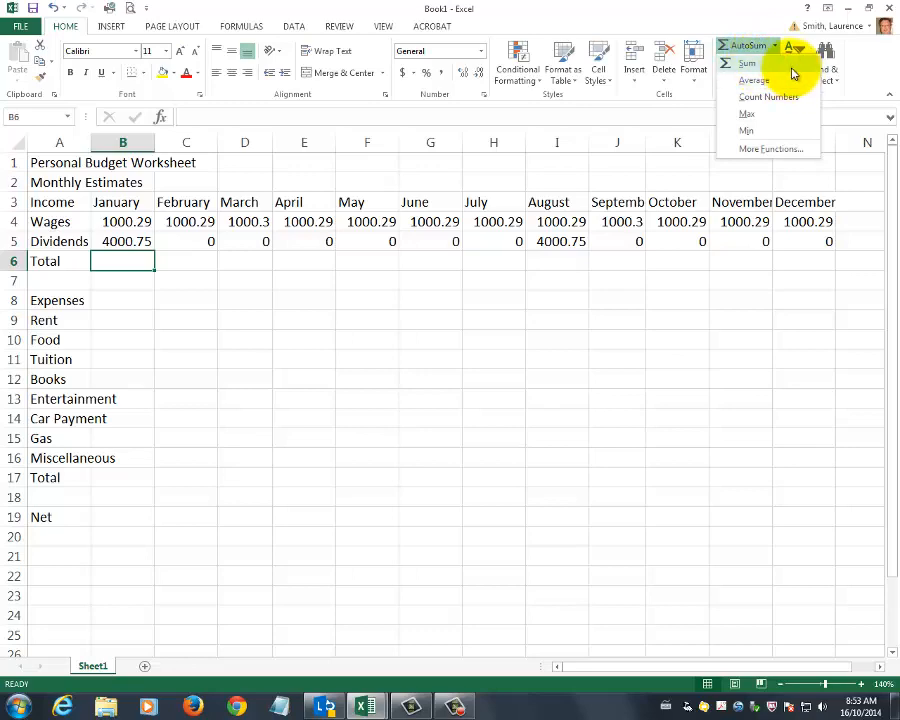
{"action": "left_click", "coordinate": [743, 23]}
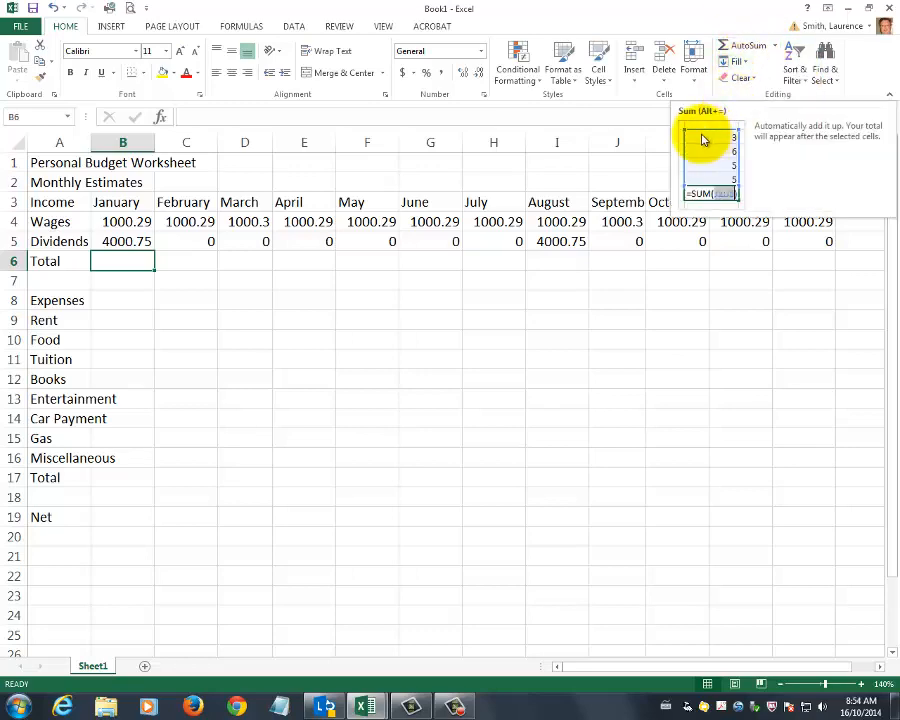
{"action": "left_click", "coordinate": [743, 50]}
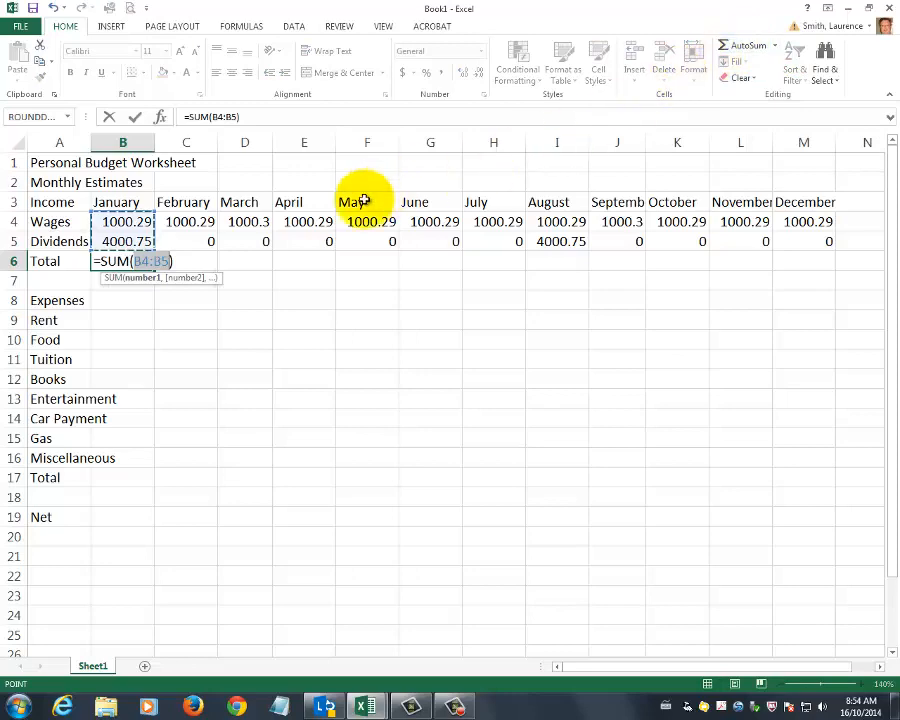
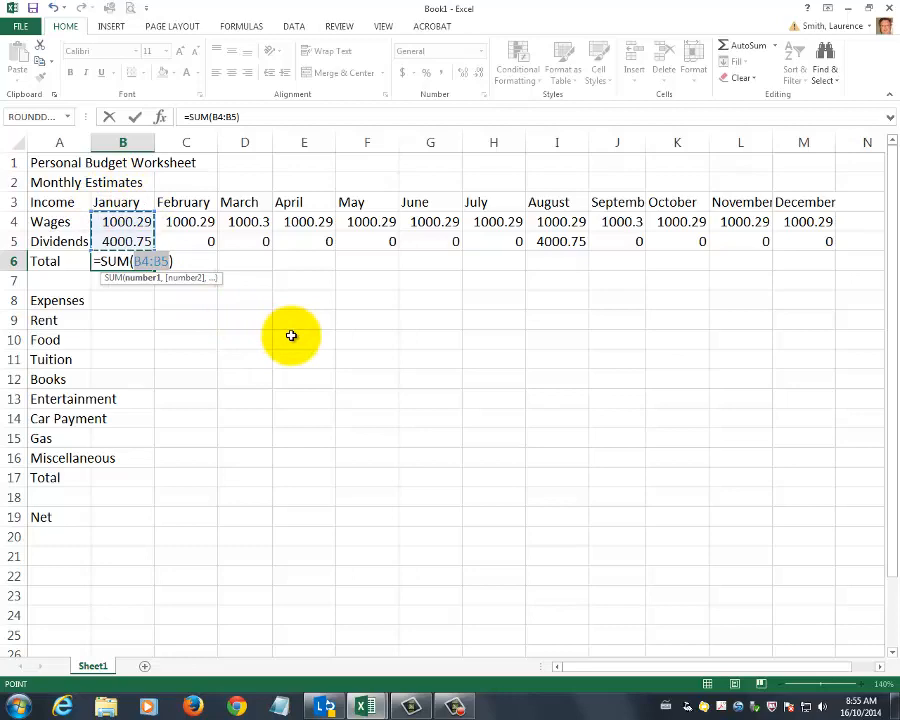
{"action": "key", "text": "Return"}
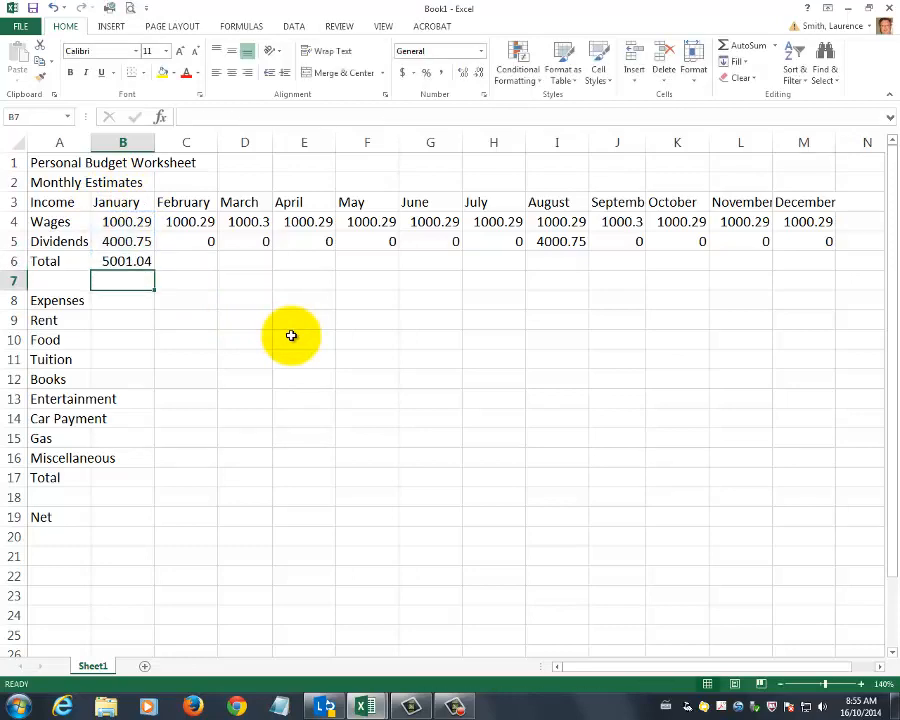
Fill the January income total formula across row 6 through December and check the February and March copies
{"action": "left_click", "coordinate": [126, 268]}
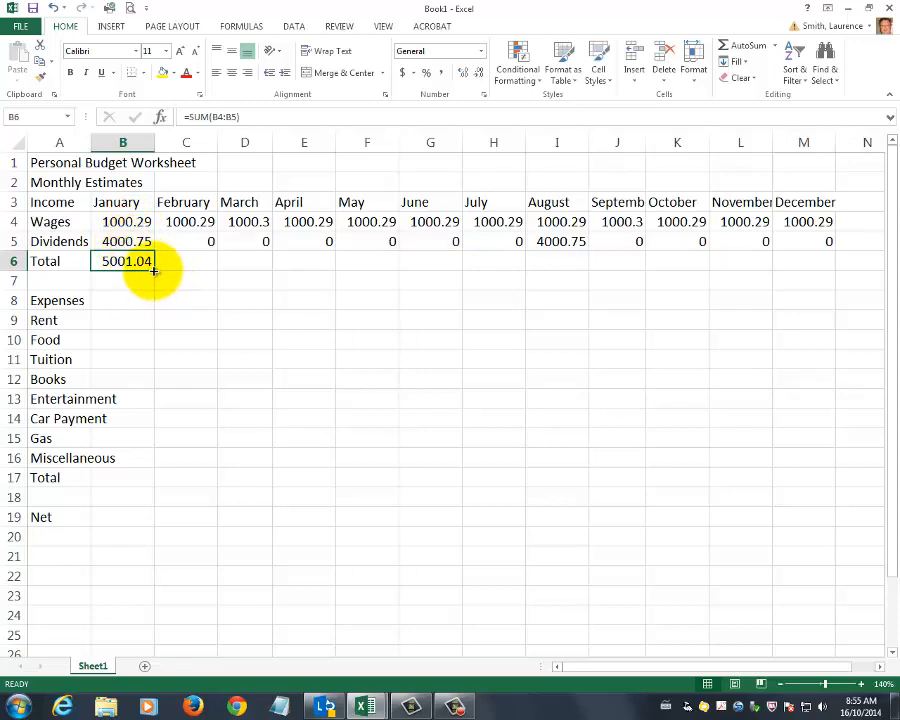
{"action": "left_click_drag", "start_coordinate": [153, 270], "coordinate": [825, 270]}
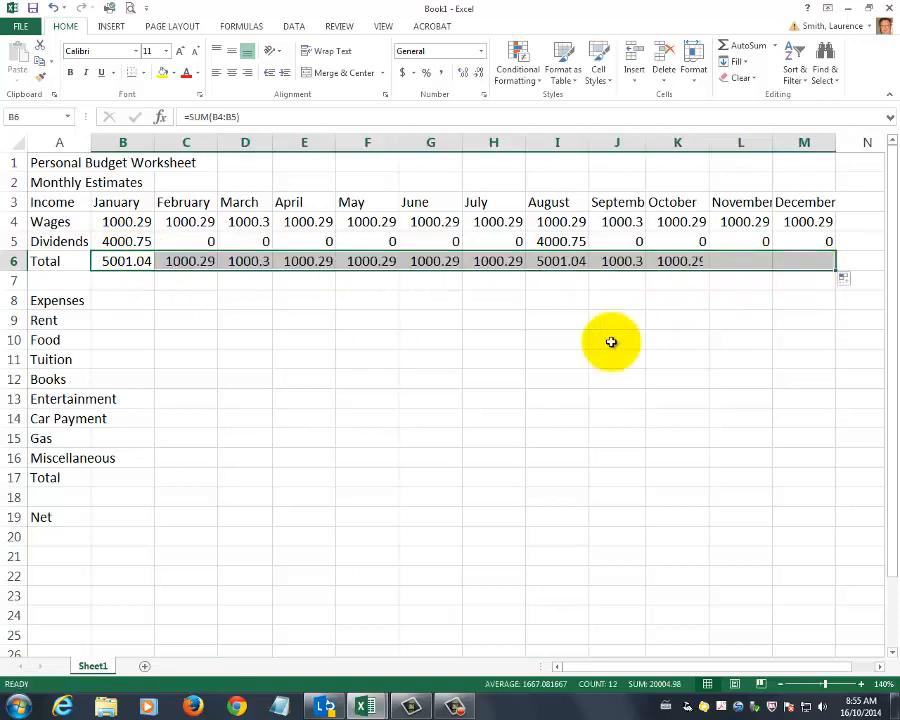
{"action": "left_click", "coordinate": [196, 262]}
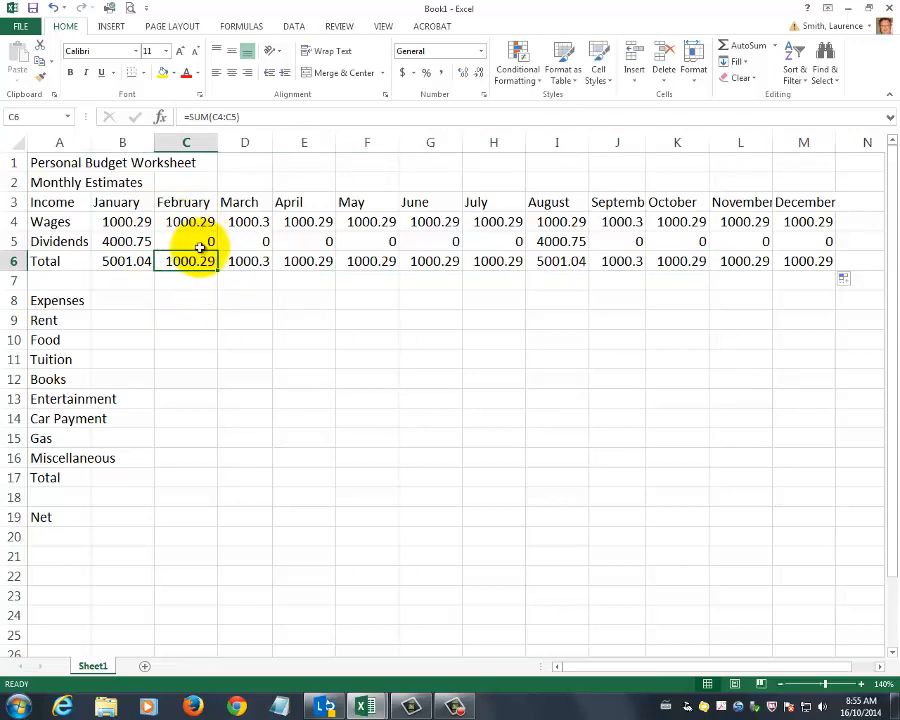
{"action": "left_click", "coordinate": [245, 261]}
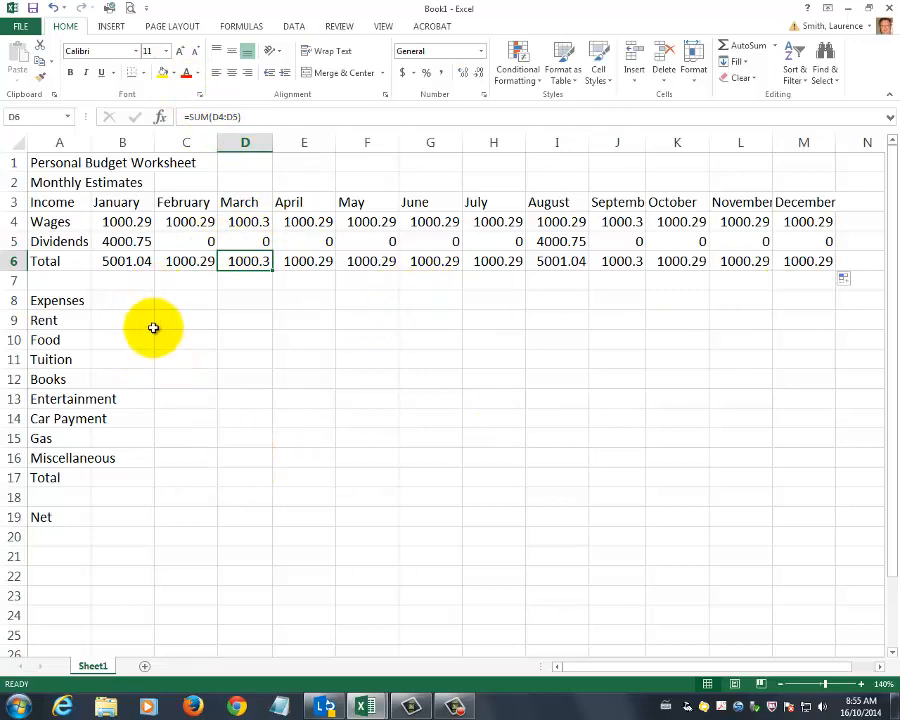
Enter 400.89 as the January rent in B9 and fill it across through December
{"action": "left_click", "coordinate": [135, 322]}
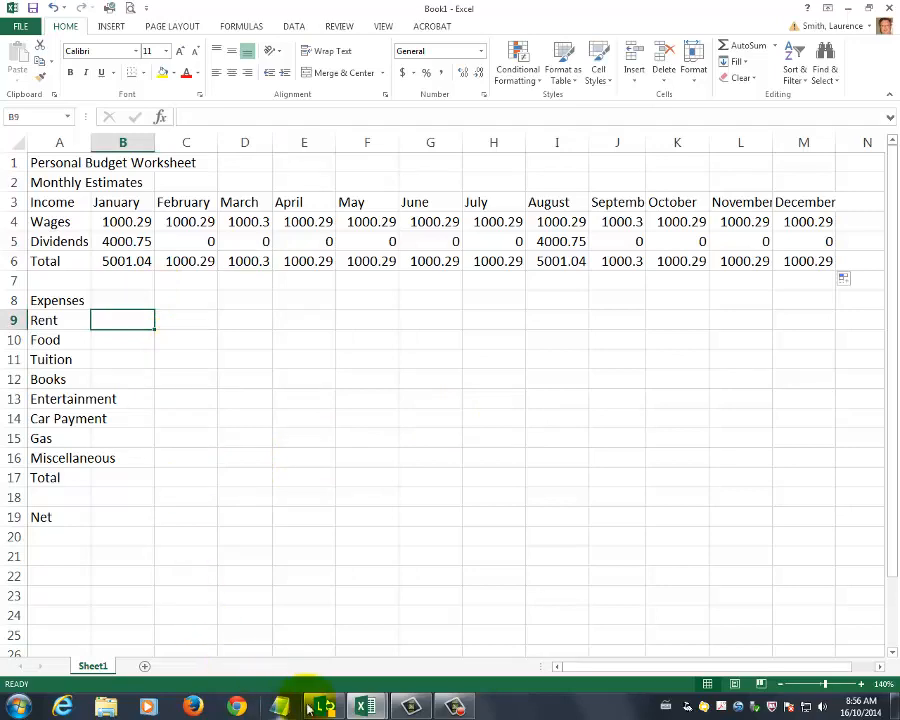
{"action": "mouse_move", "coordinate": [358, 703]}
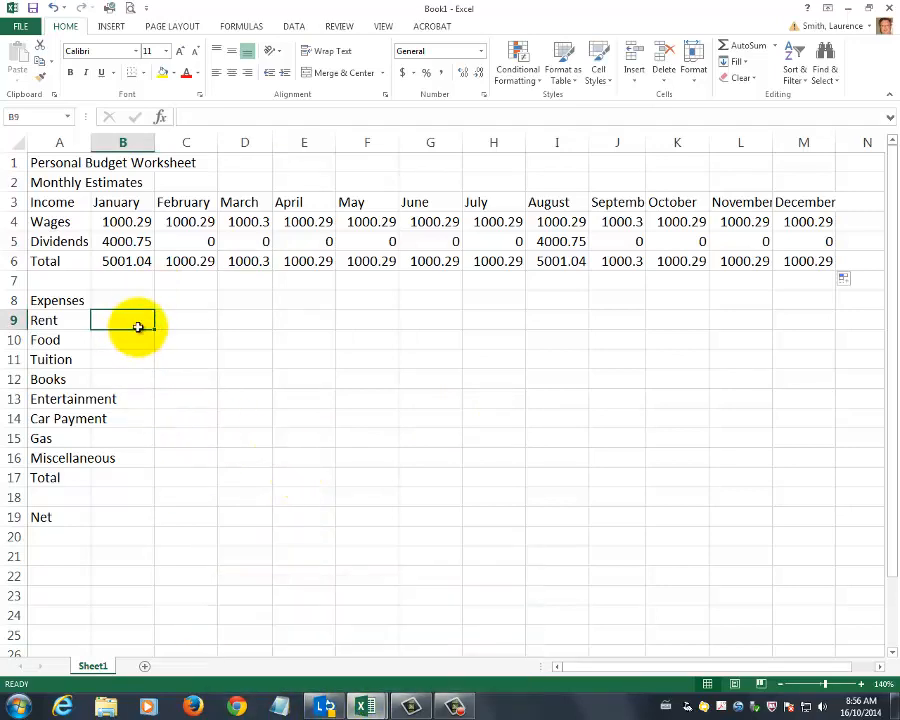
{"action": "type", "text": "400"}
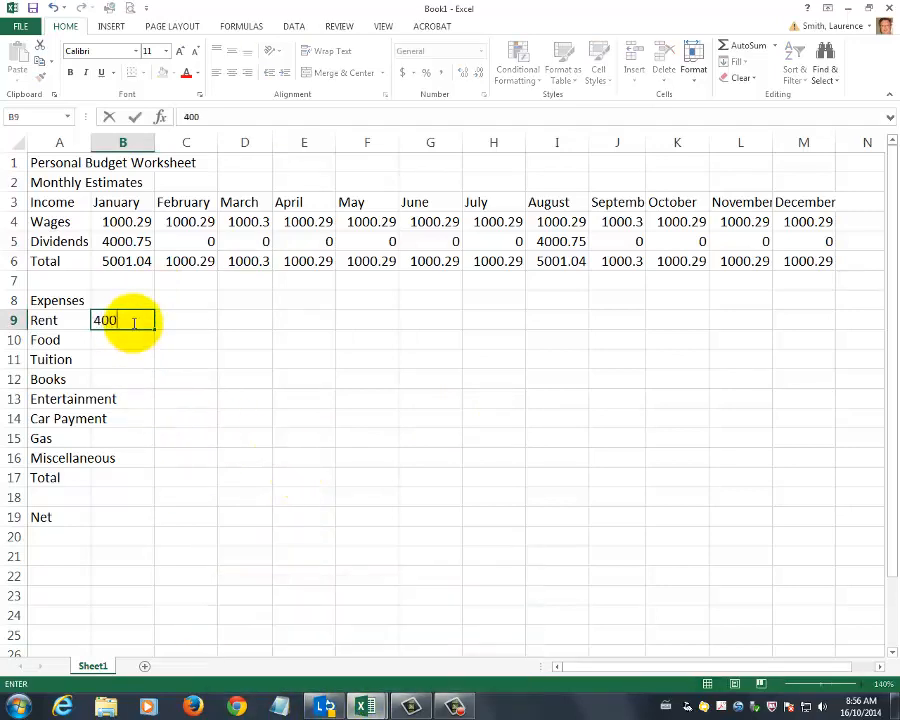
{"action": "type", "text": ".89"}
{"action": "key", "text": "Return"}
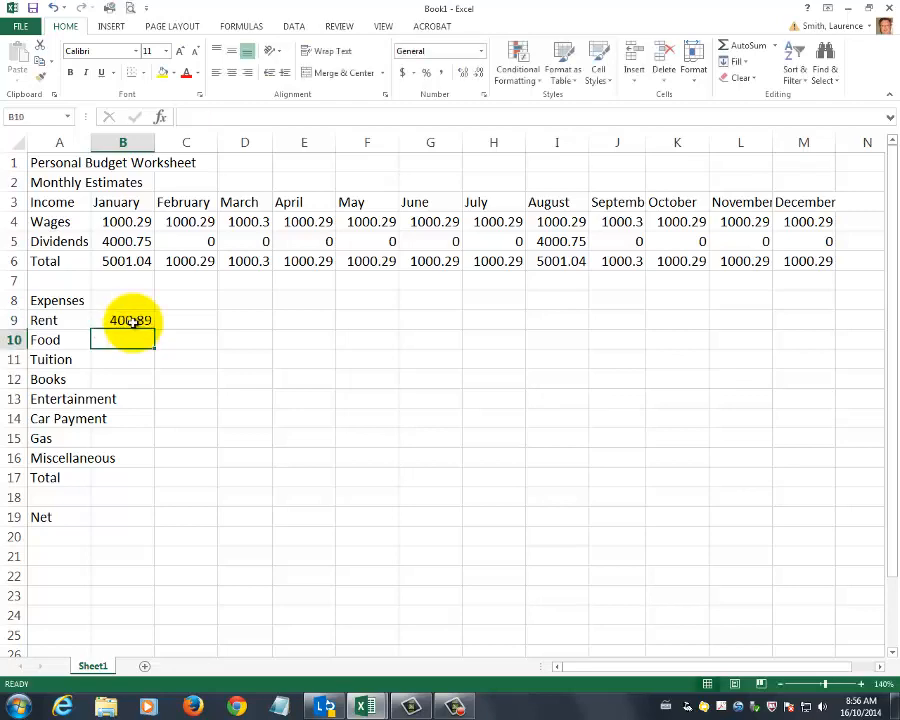
{"action": "left_click", "coordinate": [132, 320]}
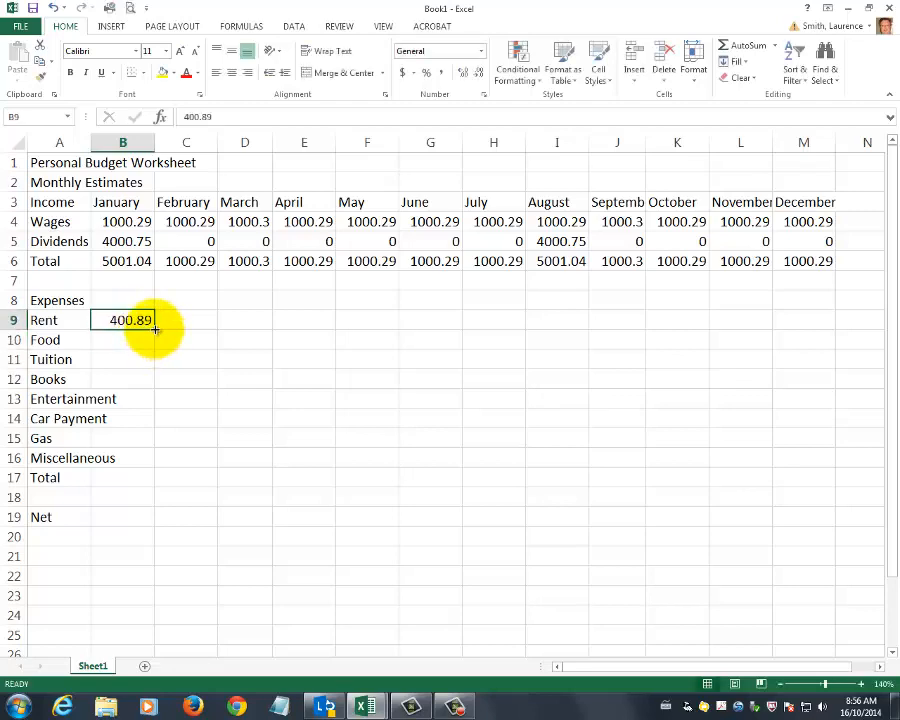
{"action": "left_click_drag", "start_coordinate": [153, 329], "coordinate": [832, 328]}
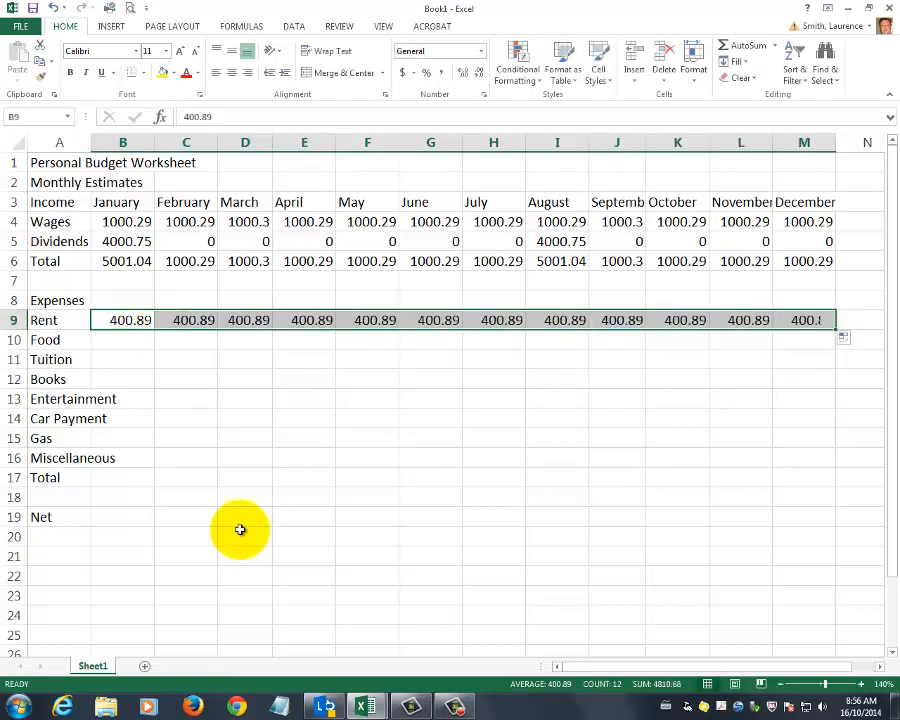
Enter 300 as the January food expense in B10 and fill it across through December
{"action": "left_click", "coordinate": [124, 342]}
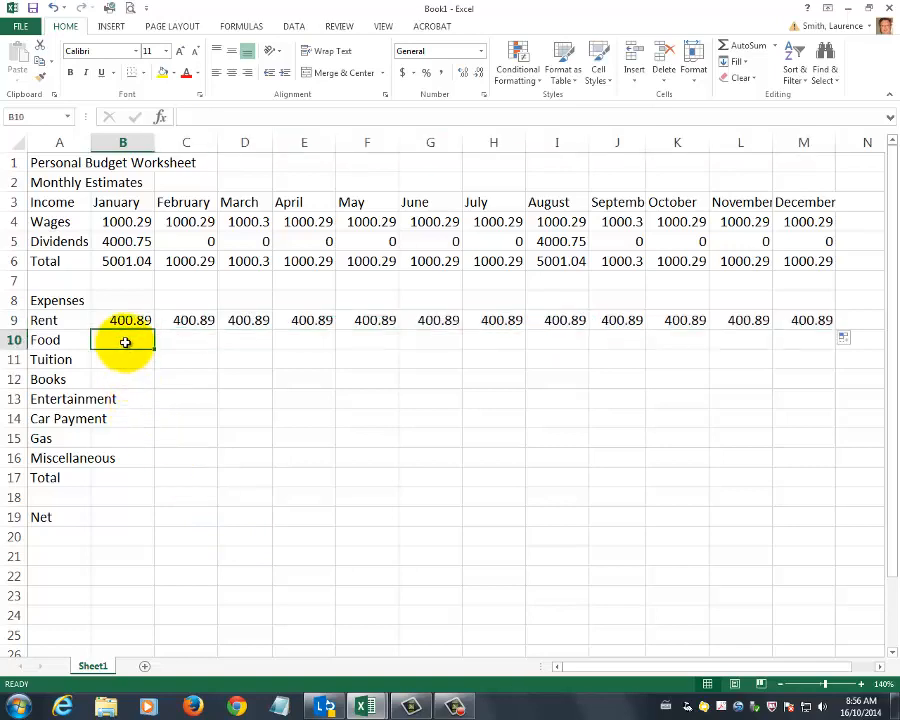
{"action": "type", "text": "300"}
{"action": "key", "text": "Return"}
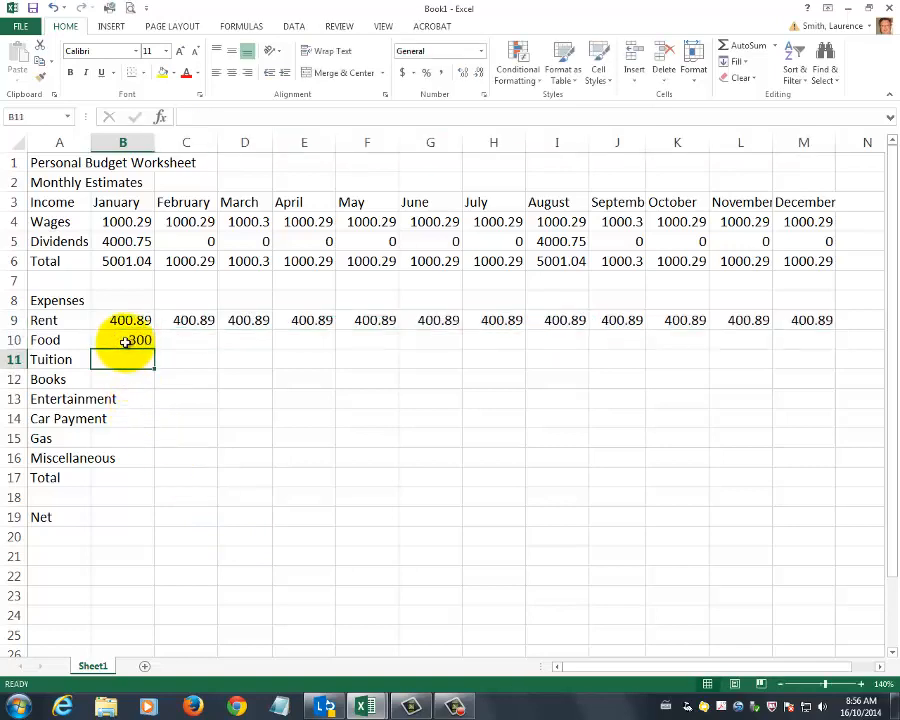
{"action": "left_click", "coordinate": [150, 345]}
{"action": "left_click_drag", "start_coordinate": [155, 347], "coordinate": [813, 351]}
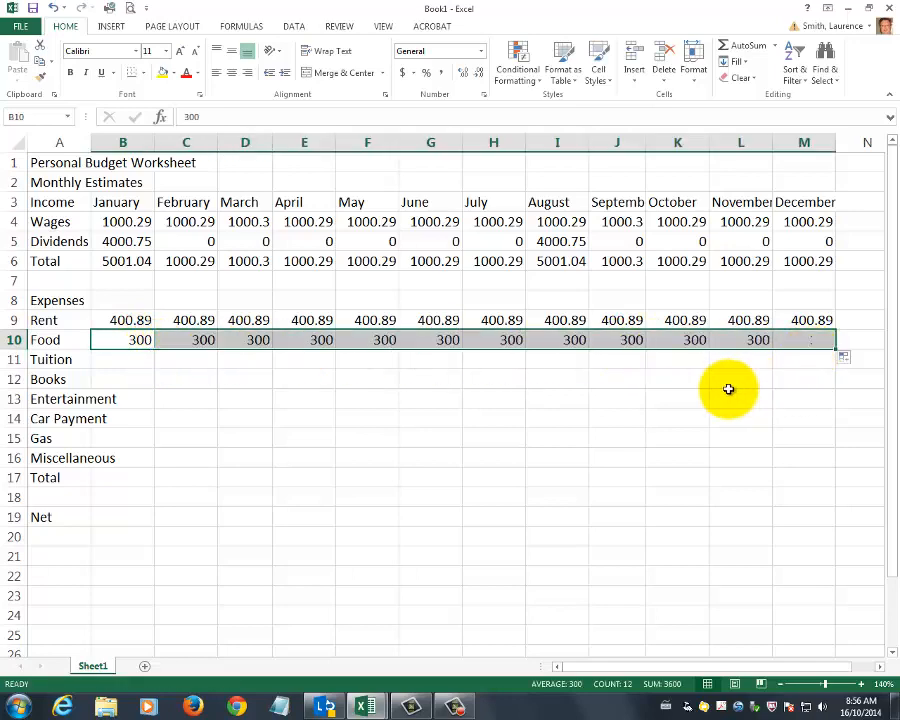
{"action": "left_click", "coordinate": [600, 405]}
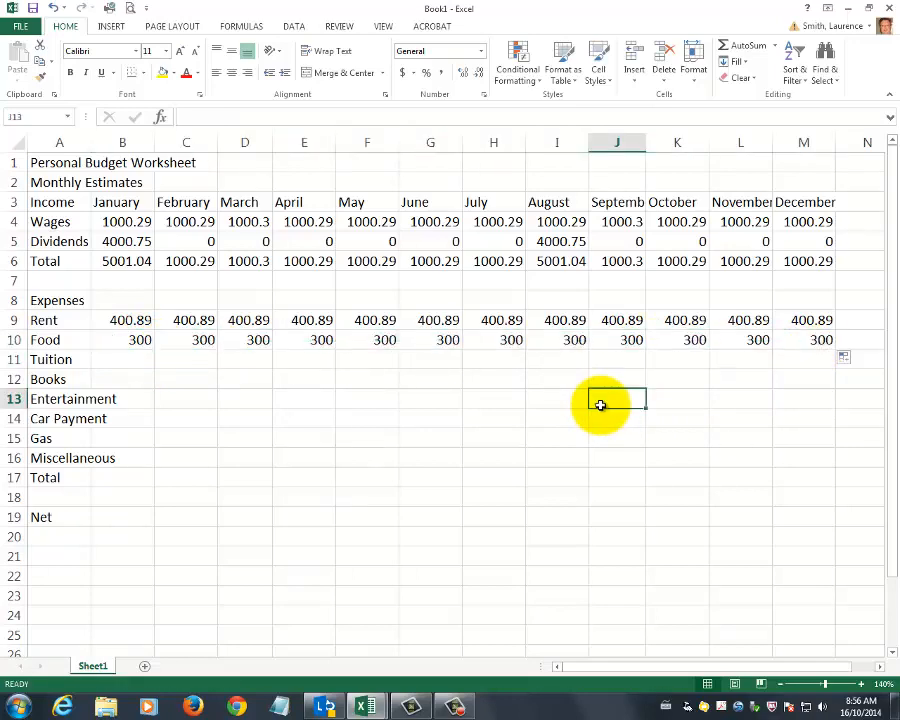
{"action": "left_click", "coordinate": [122, 320]}
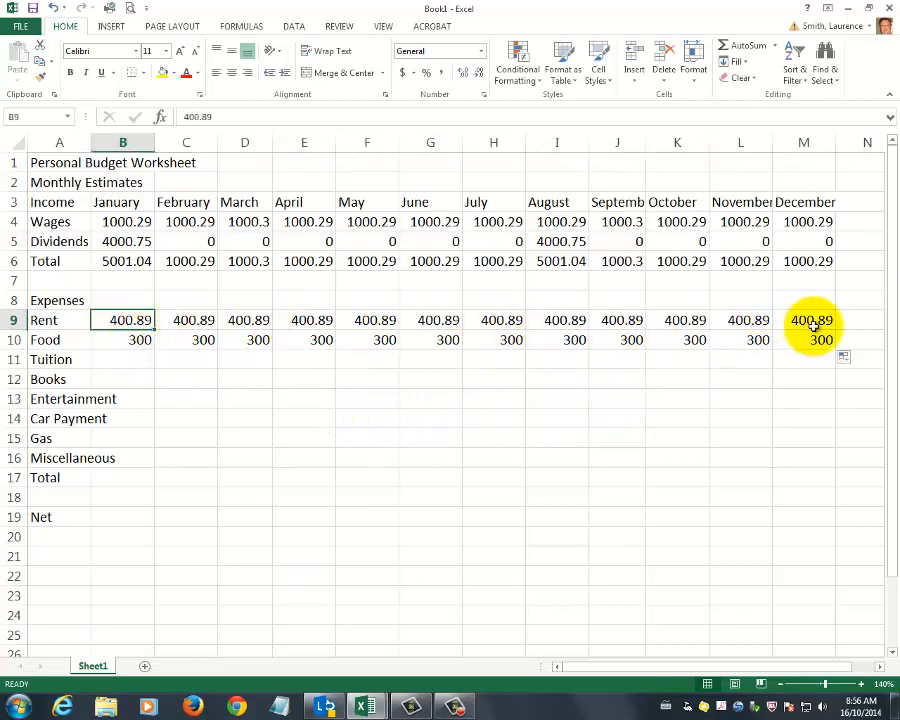
{"action": "left_click", "coordinate": [136, 342]}
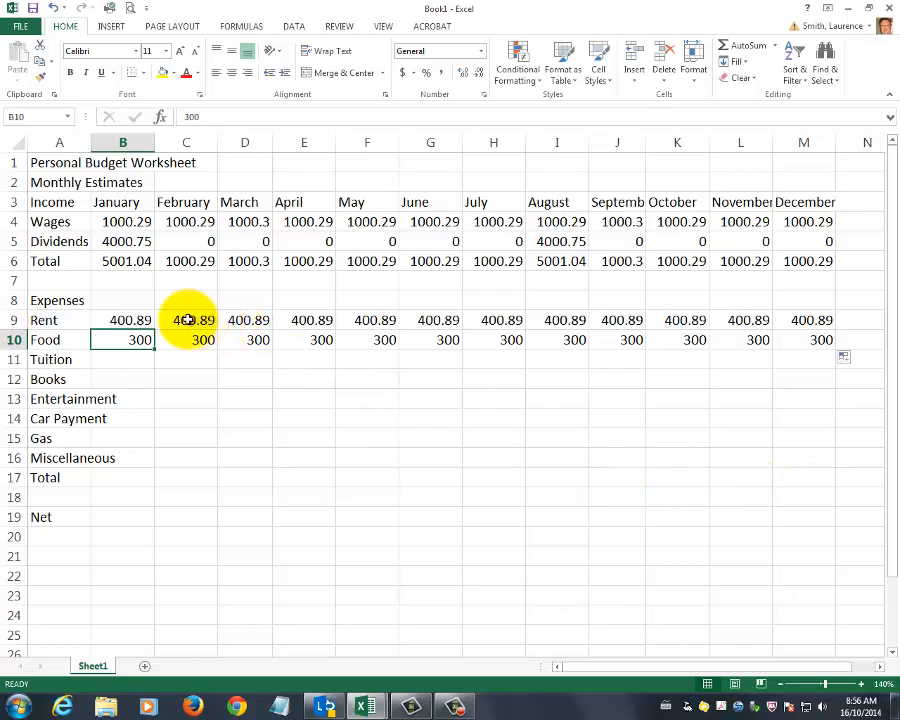
Clear the February to December rent and food amounts, and refill both rows together from the January values through December
{"action": "left_click_drag", "start_coordinate": [185, 321], "coordinate": [821, 342]}
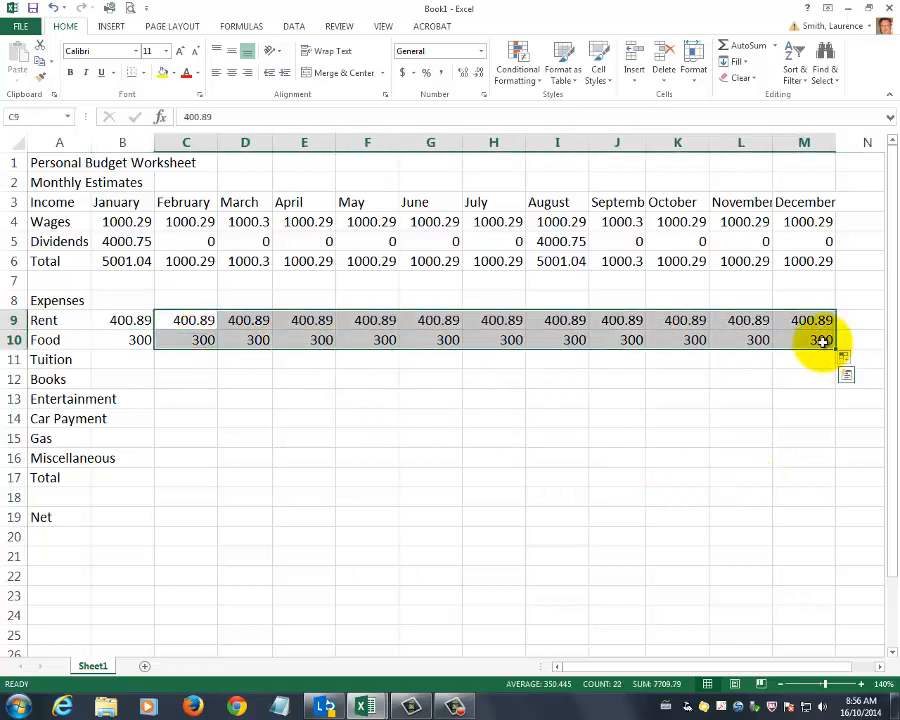
{"action": "key", "text": "Delete"}
{"action": "left_click", "coordinate": [550, 397]}
{"action": "left_click", "coordinate": [113, 320]}
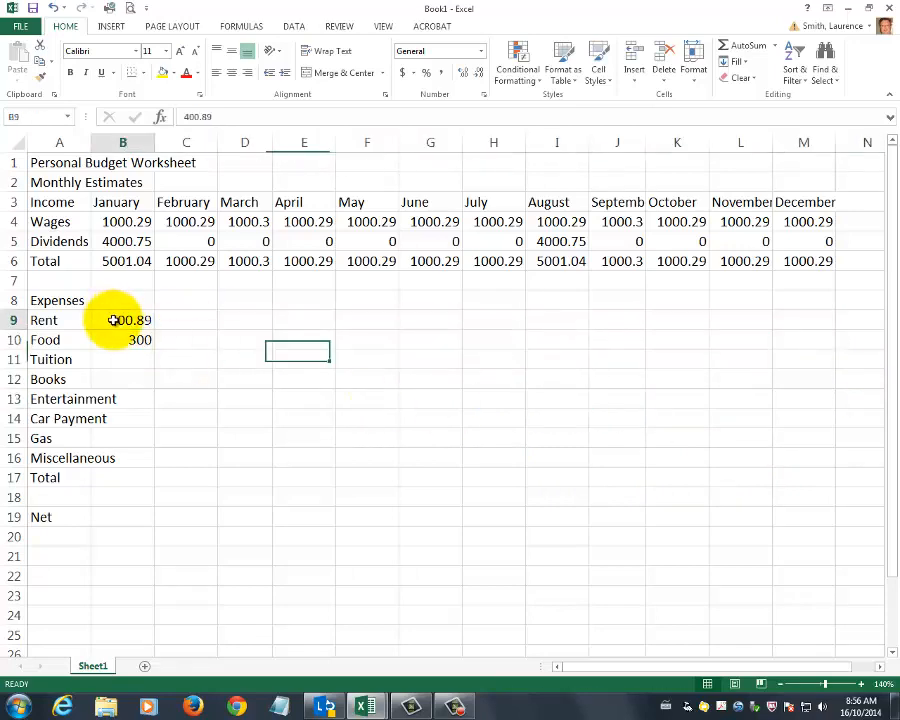
{"action": "left_click_drag", "start_coordinate": [113, 320], "coordinate": [813, 354]}
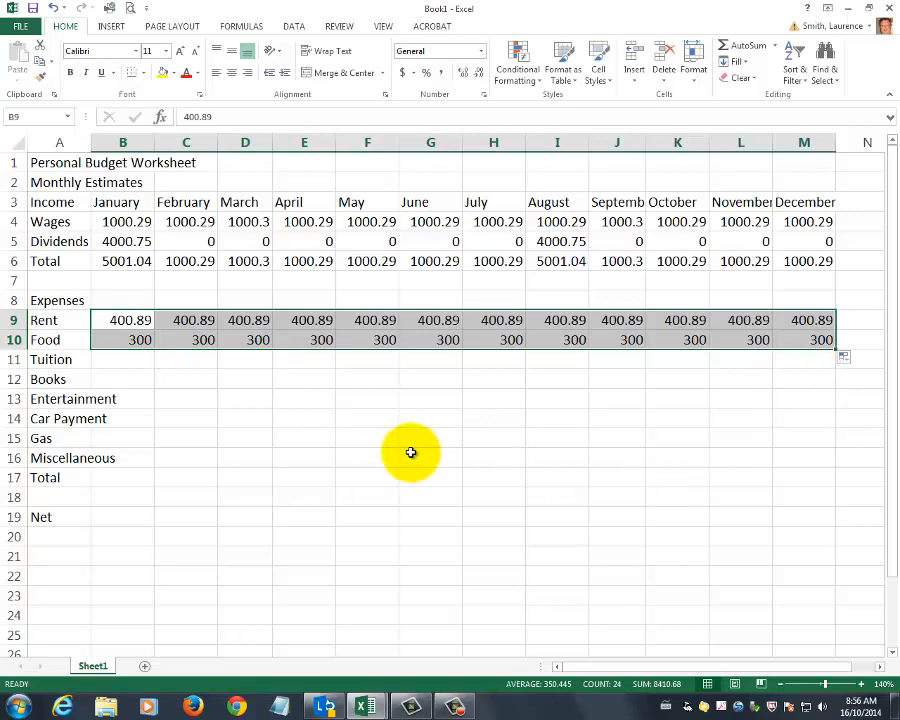
Enter 1500 as the January tuition in B11 and 500 as the January books expense in B12
{"action": "left_click", "coordinate": [135, 358]}
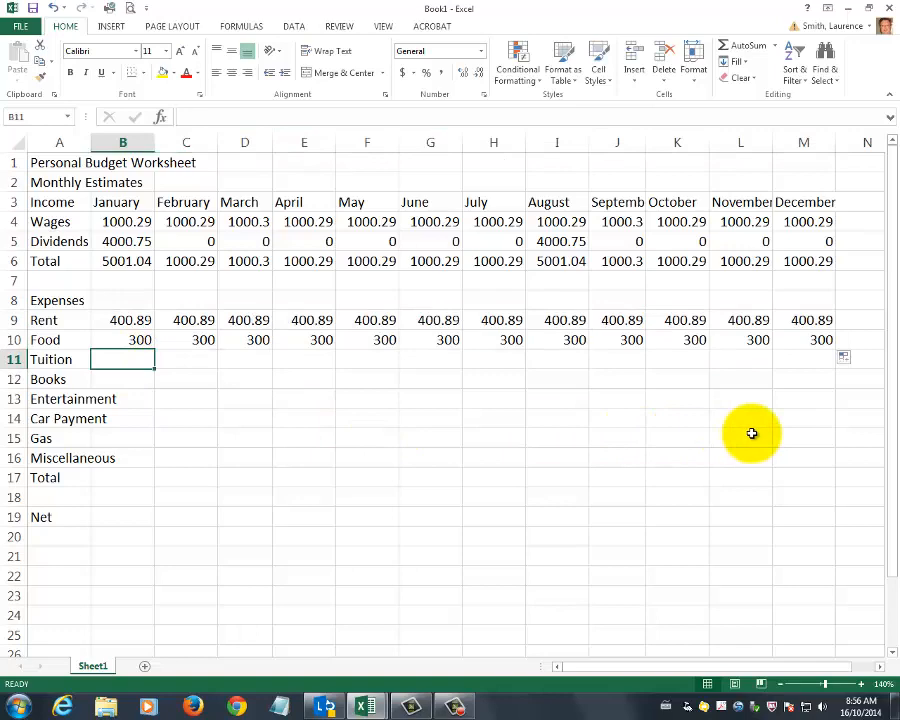
{"action": "type", "text": "1500"}
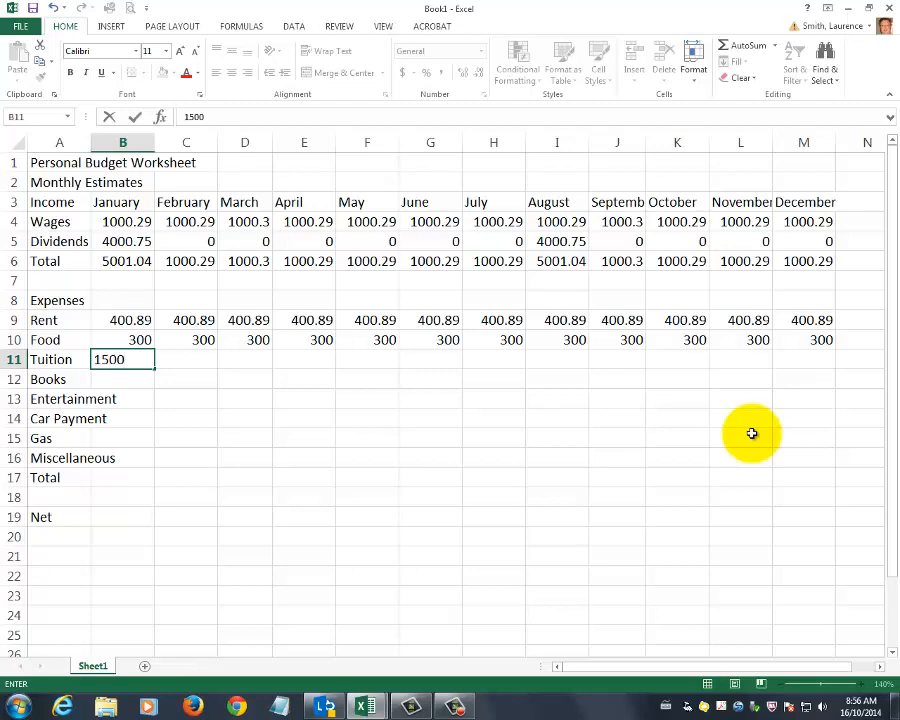
{"action": "key", "text": "Return"}
{"action": "type", "text": "500"}
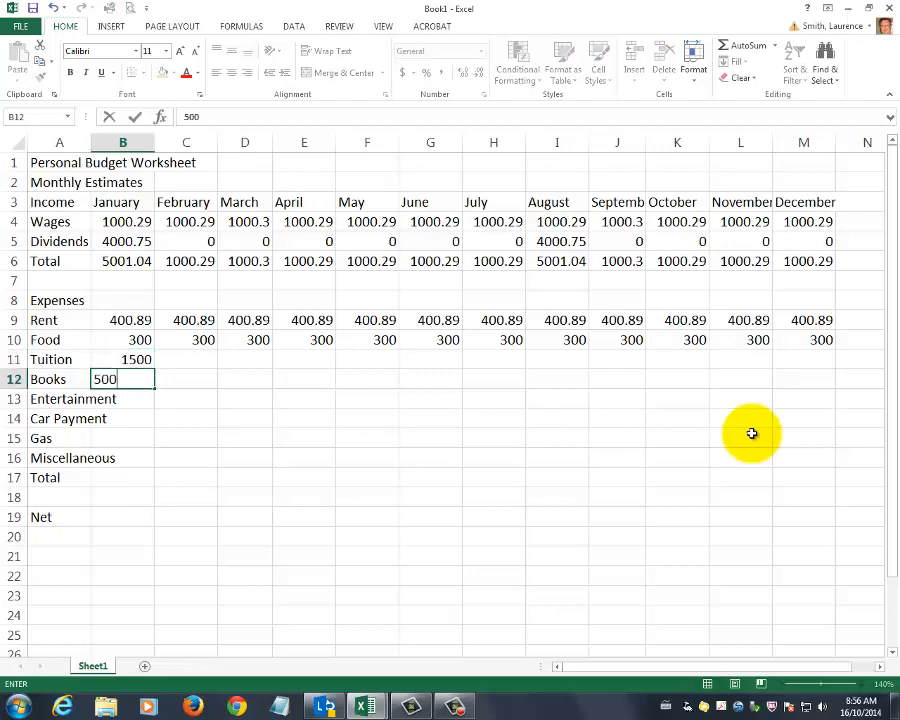
{"action": "key", "text": "Return"}
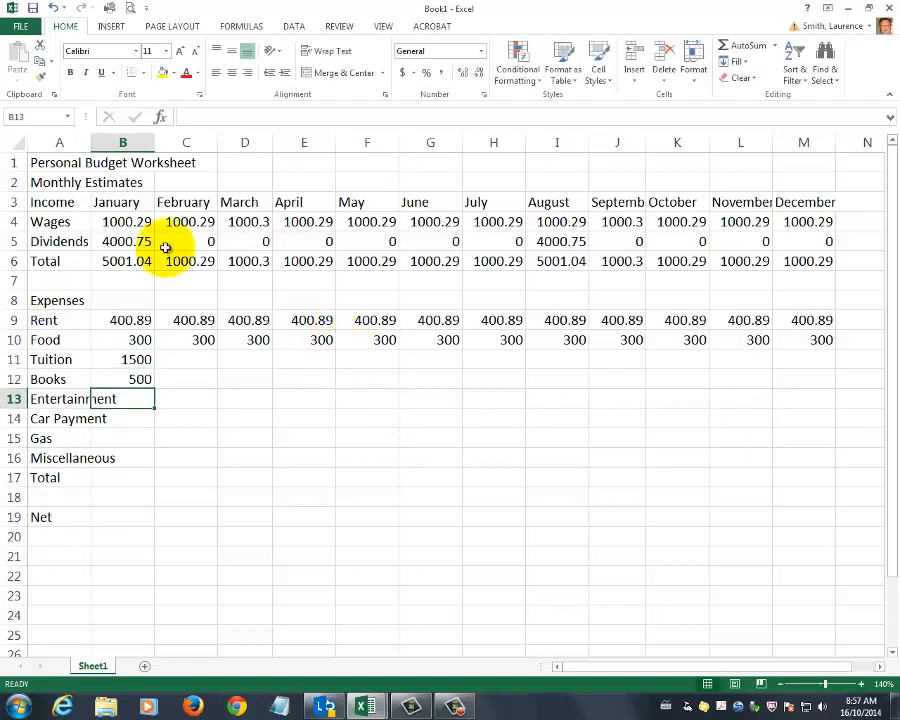
Enter 1500 as the August tuition in I11 and 500 as the August books expense in I12
{"action": "left_click", "coordinate": [550, 362]}
{"action": "type", "text": "1500"}
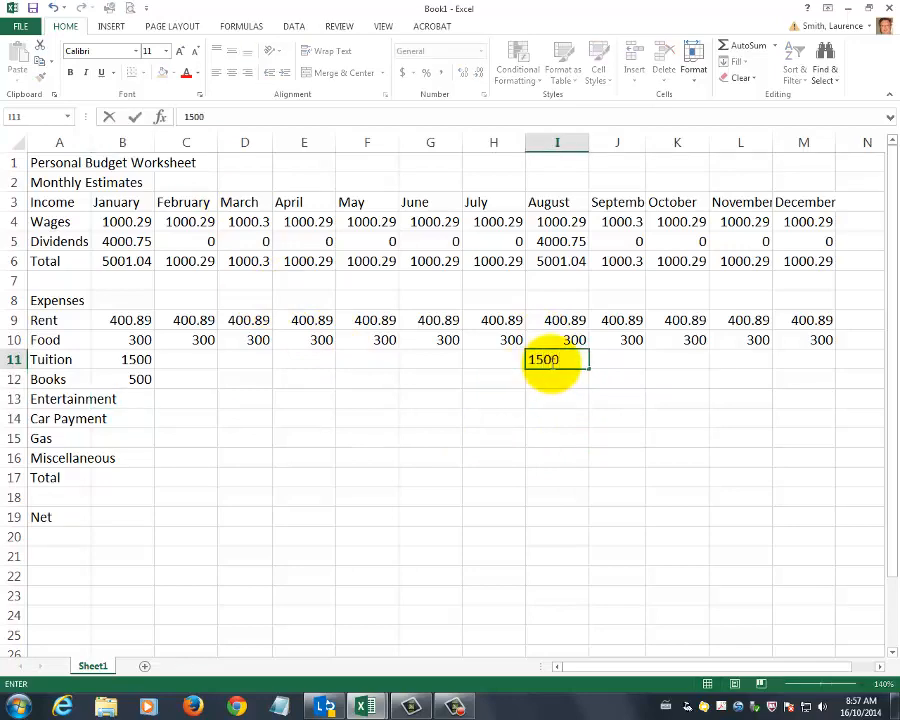
{"action": "key", "text": "Return"}
{"action": "type", "text": "500"}
{"action": "key", "text": "Return"}
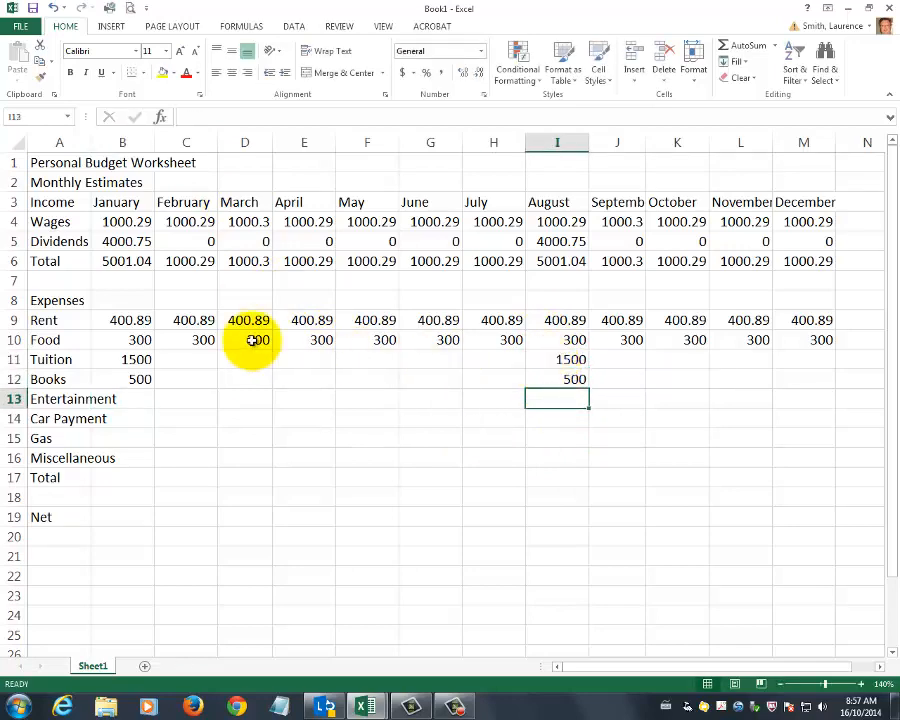
Enter 0 for February tuition and books in C11 and C12 and fill both across through July
{"action": "left_click", "coordinate": [210, 358]}
{"action": "type", "text": "0"}
{"action": "key", "text": "Return"}
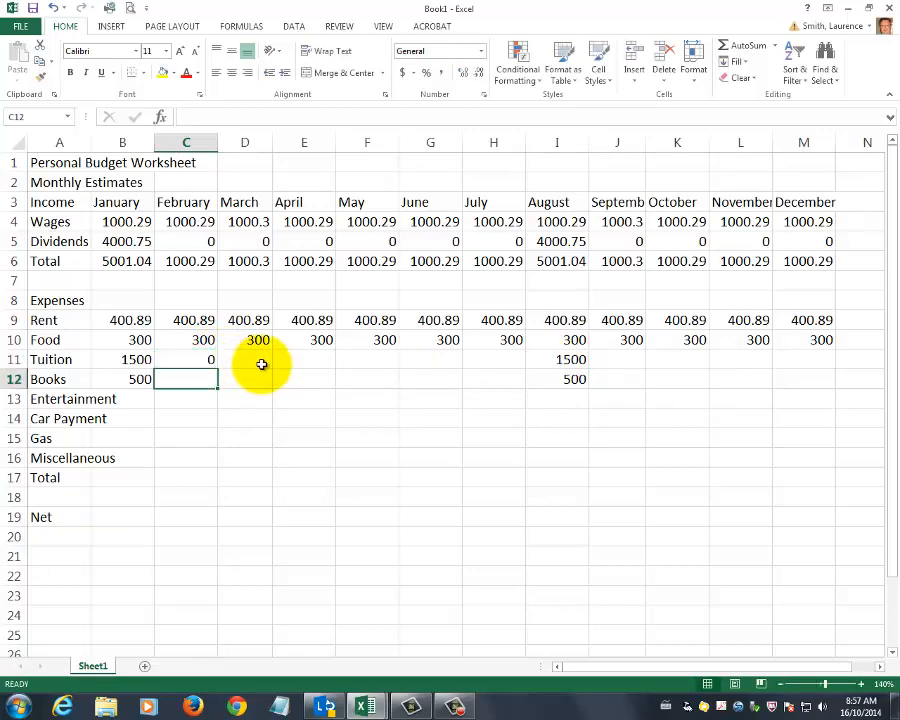
{"action": "type", "text": "0"}
{"action": "key", "text": "Return"}
{"action": "left_click_drag", "start_coordinate": [205, 362], "coordinate": [522, 378]}
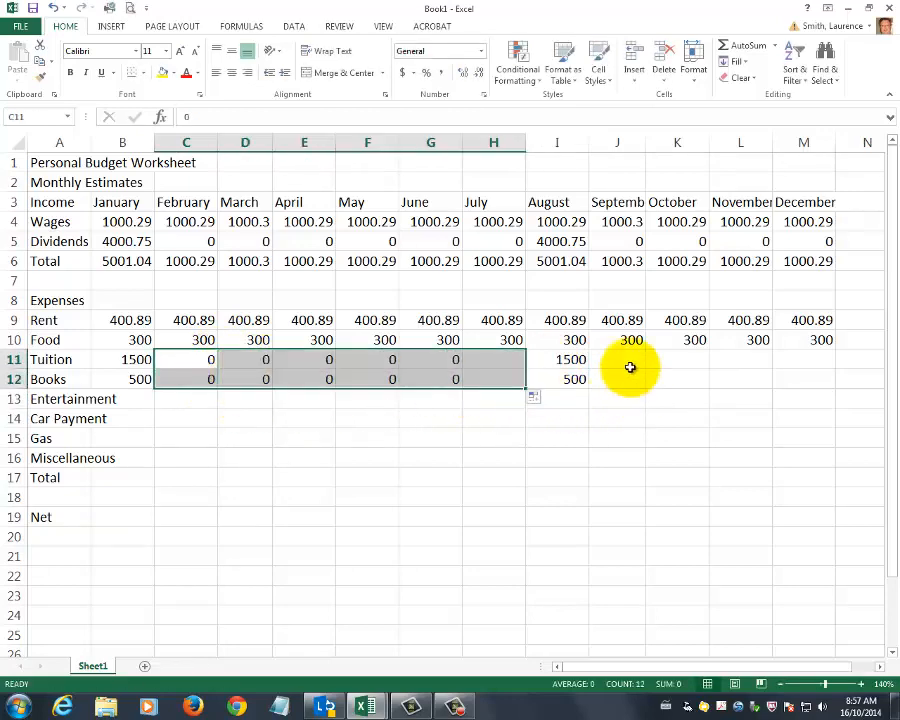
Enter 0 for September tuition and books in J11 and J12 and fill both across through December
{"action": "left_click", "coordinate": [628, 364]}
{"action": "type", "text": "0"}
{"action": "key", "text": "Return"}
{"action": "type", "text": "0"}
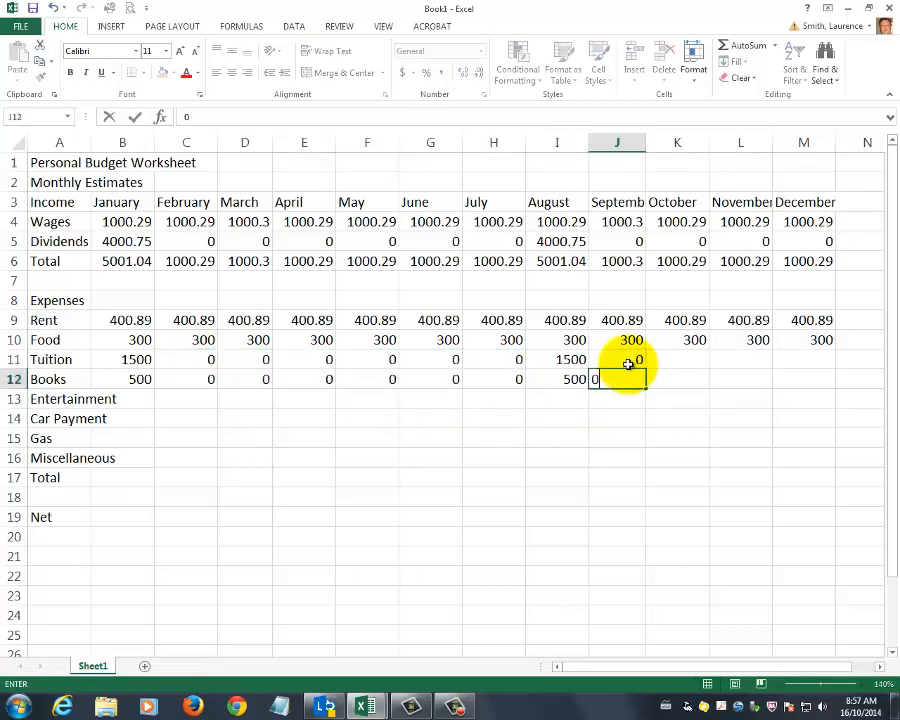
{"action": "key", "text": "Return"}
{"action": "key", "text": "Up"}
{"action": "left_click_drag", "start_coordinate": [632, 367], "coordinate": [822, 385]}
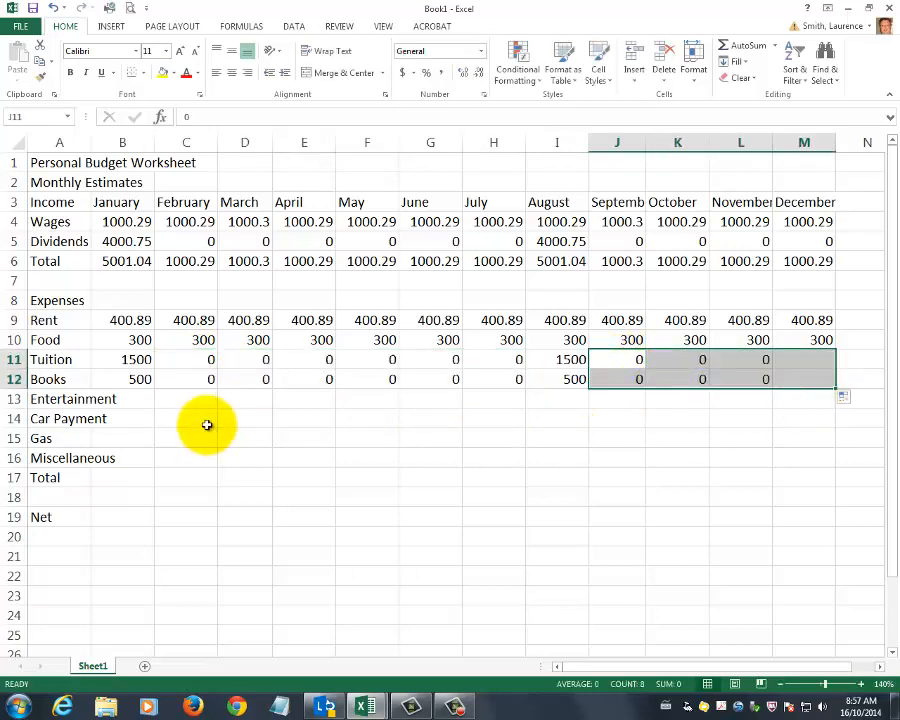
Enter 100 as the January entertainment expense in B13 and fill it across through December
{"action": "left_click", "coordinate": [130, 399]}
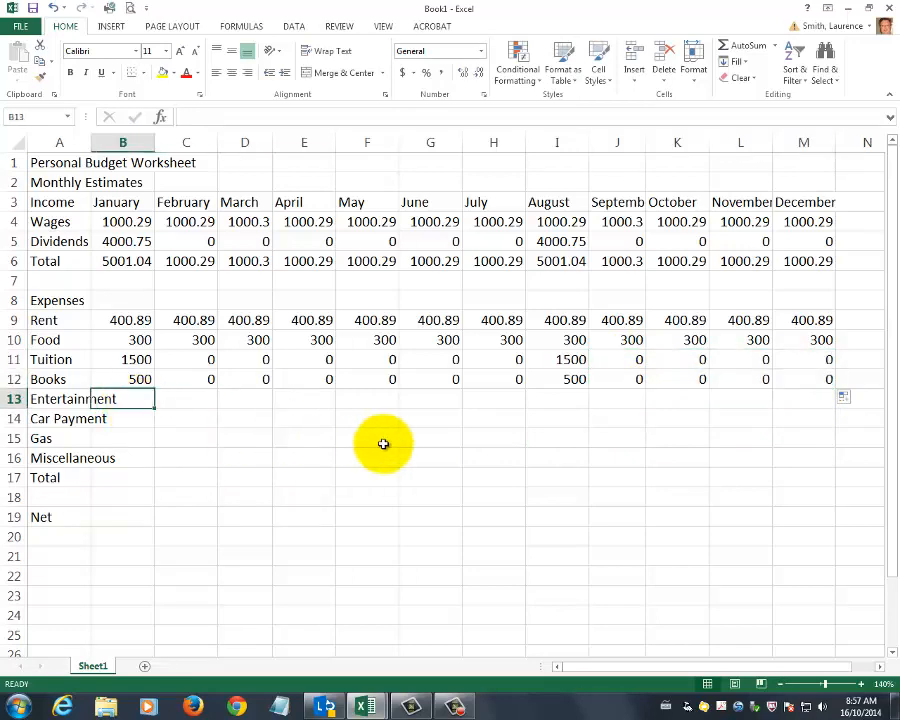
{"action": "type", "text": "100"}
{"action": "key", "text": "Return"}
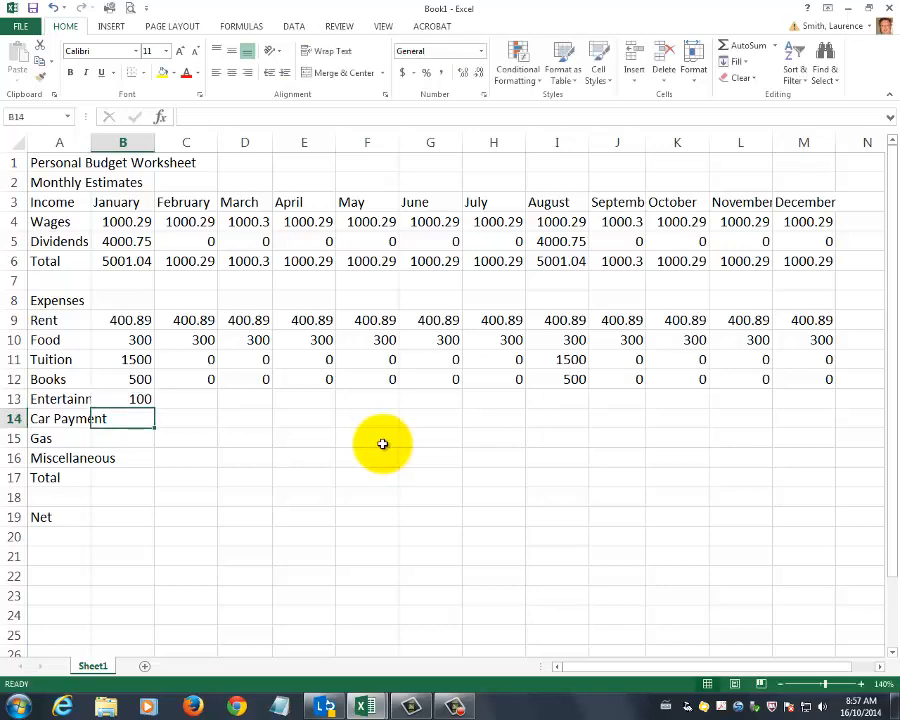
{"action": "left_click", "coordinate": [136, 399]}
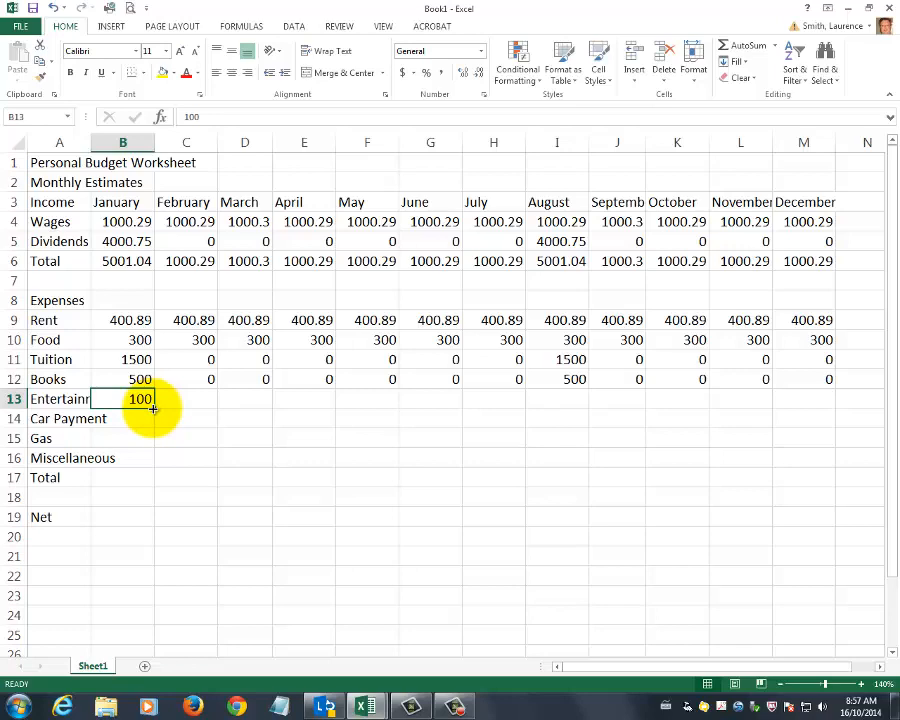
{"action": "left_click_drag", "start_coordinate": [153, 409], "coordinate": [826, 408]}
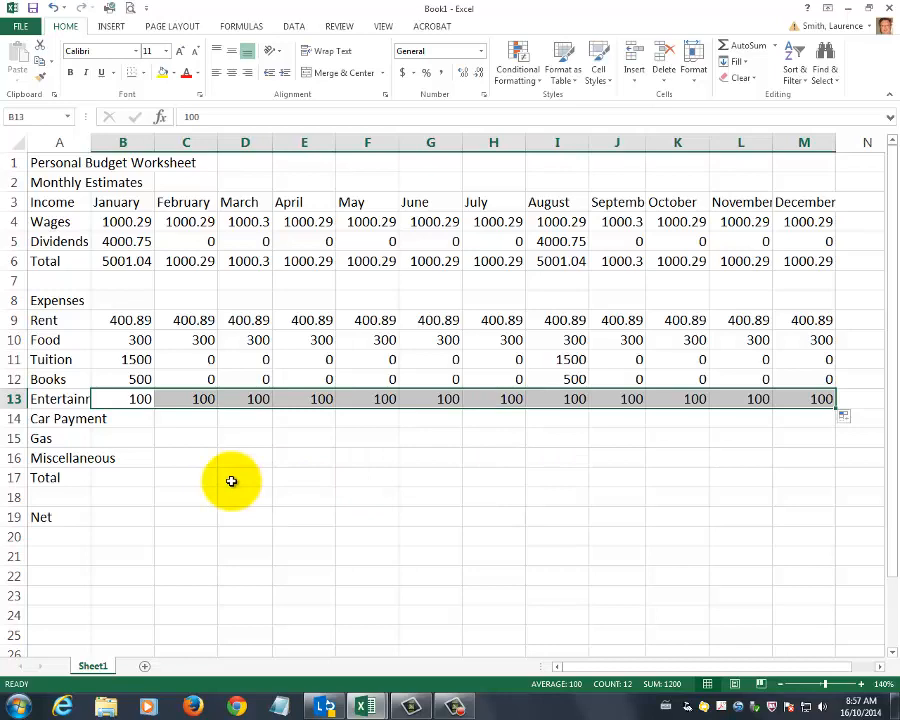
Enter 154.79 as the January car payment in B14 and fill it across through December
{"action": "left_click", "coordinate": [132, 421]}
{"action": "type", "text": "154.79"}
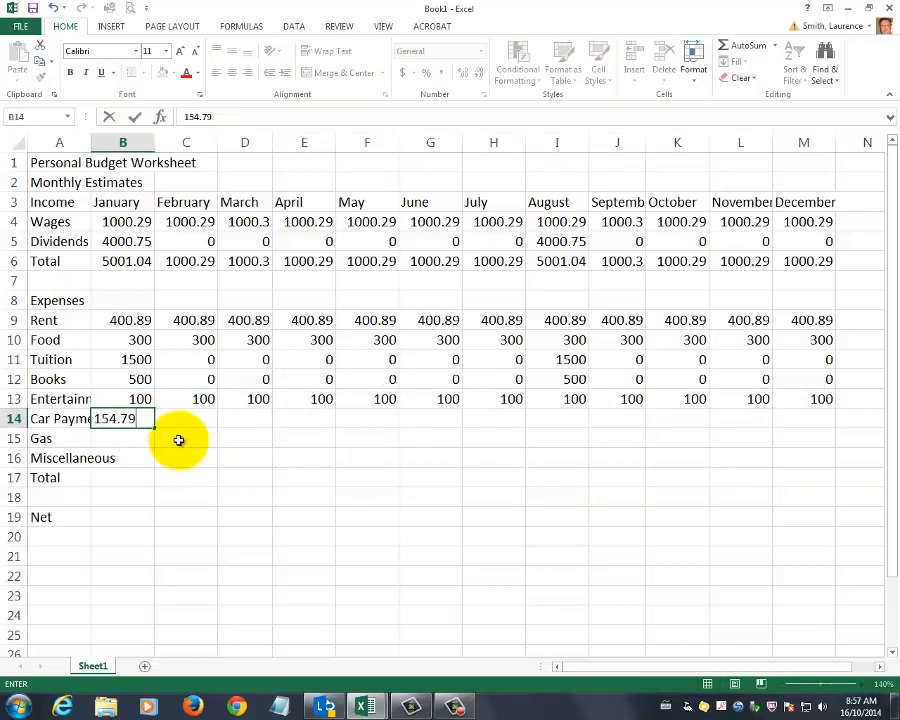
{"action": "key", "text": "Return"}
{"action": "left_click", "coordinate": [145, 422]}
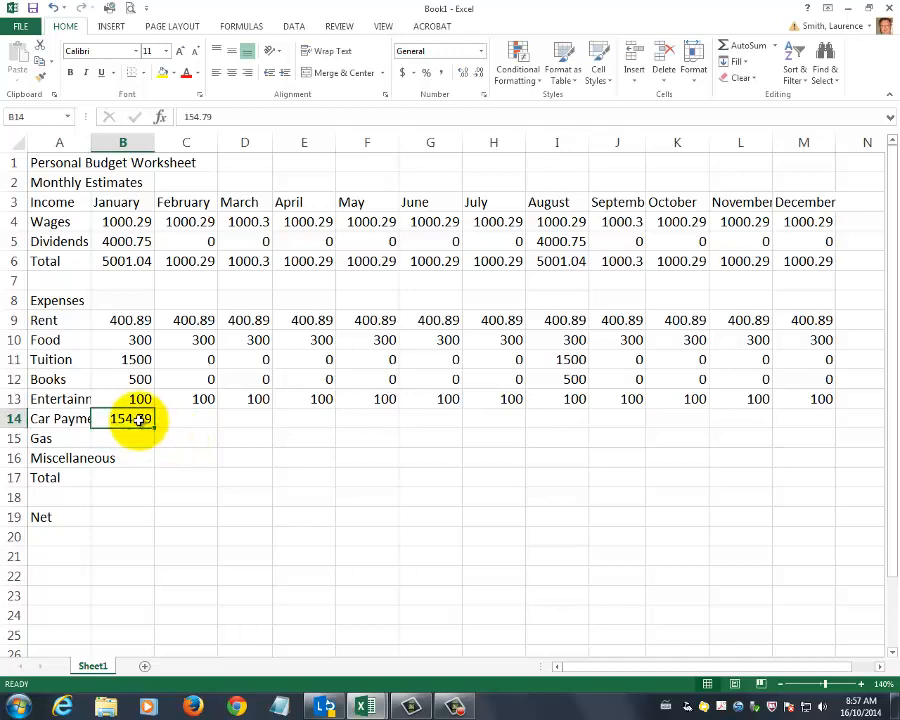
{"action": "left_click_drag", "start_coordinate": [155, 428], "coordinate": [813, 430]}
Enter 100 as the January gas expense in B15 and 100 as the January miscellaneous expense in B16
{"action": "left_click", "coordinate": [125, 438]}
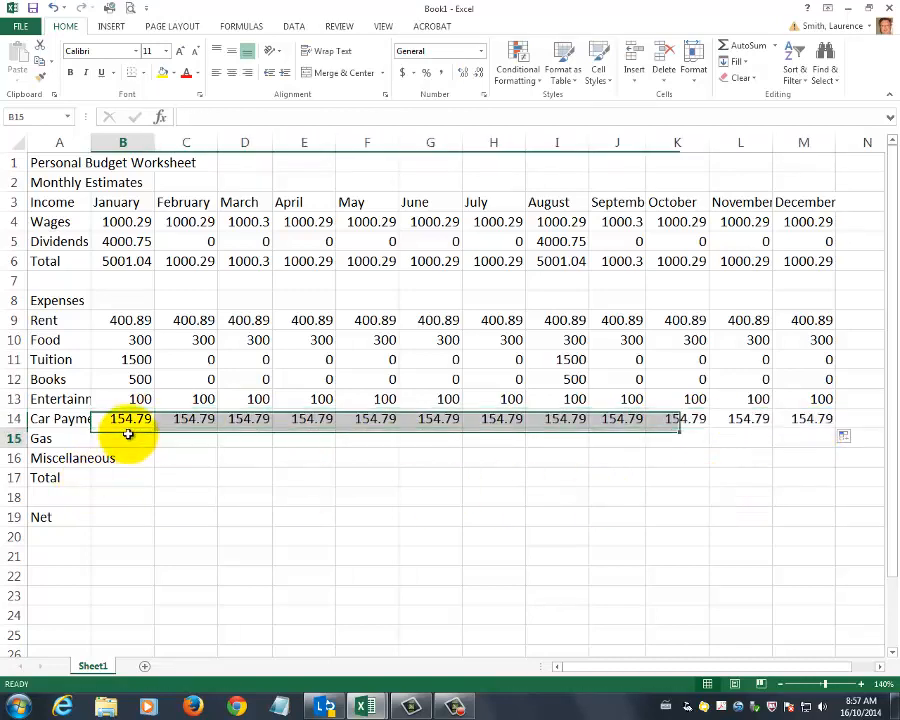
{"action": "type", "text": "1"}
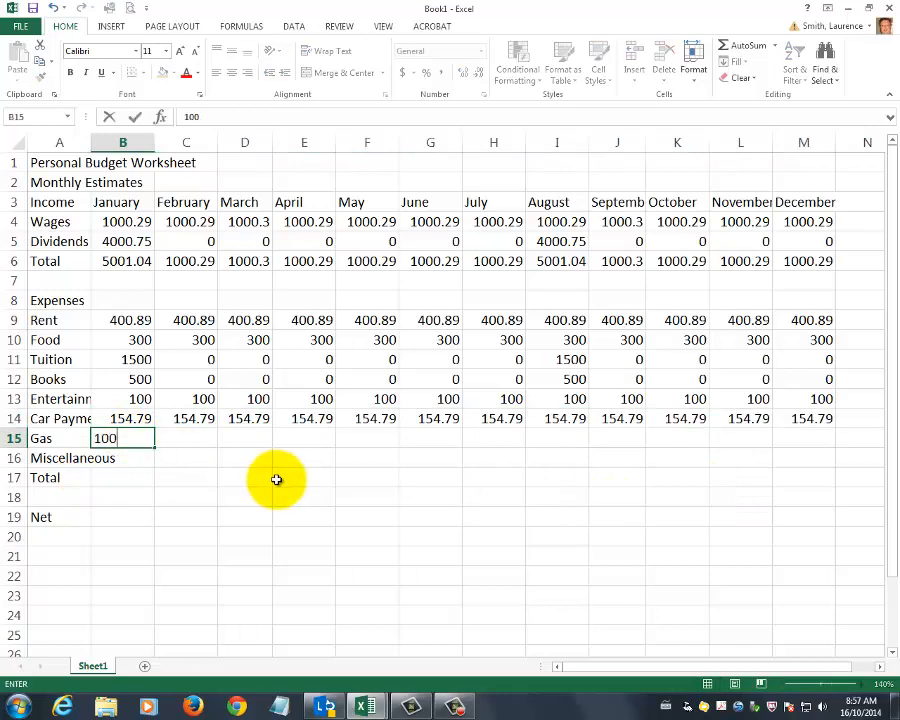
{"action": "type", "text": "00"}
{"action": "key", "text": "Return"}
{"action": "left_click", "coordinate": [118, 440]}
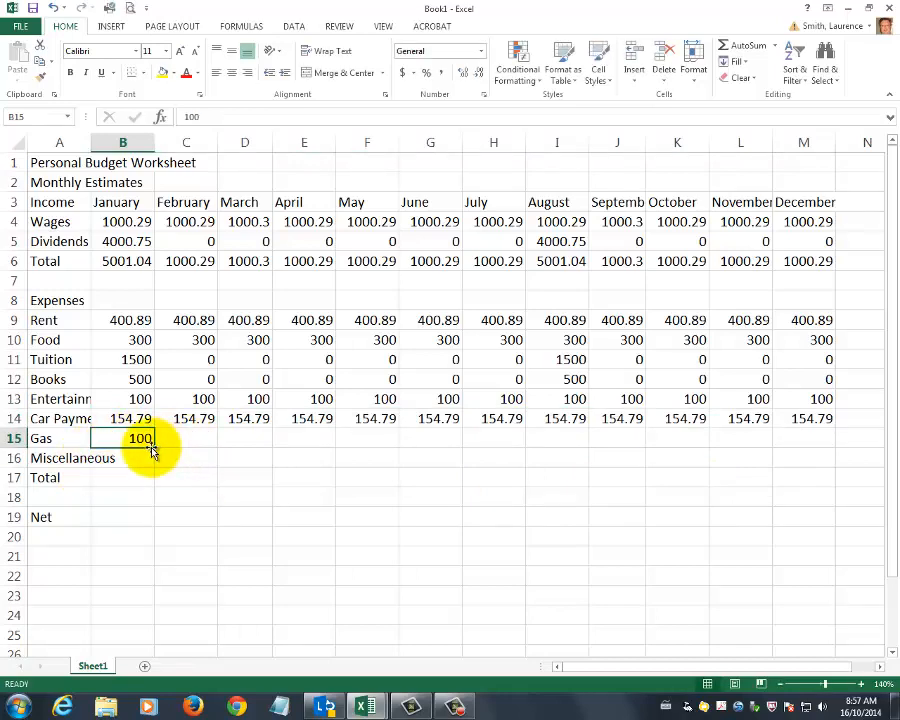
{"action": "left_click", "coordinate": [142, 462]}
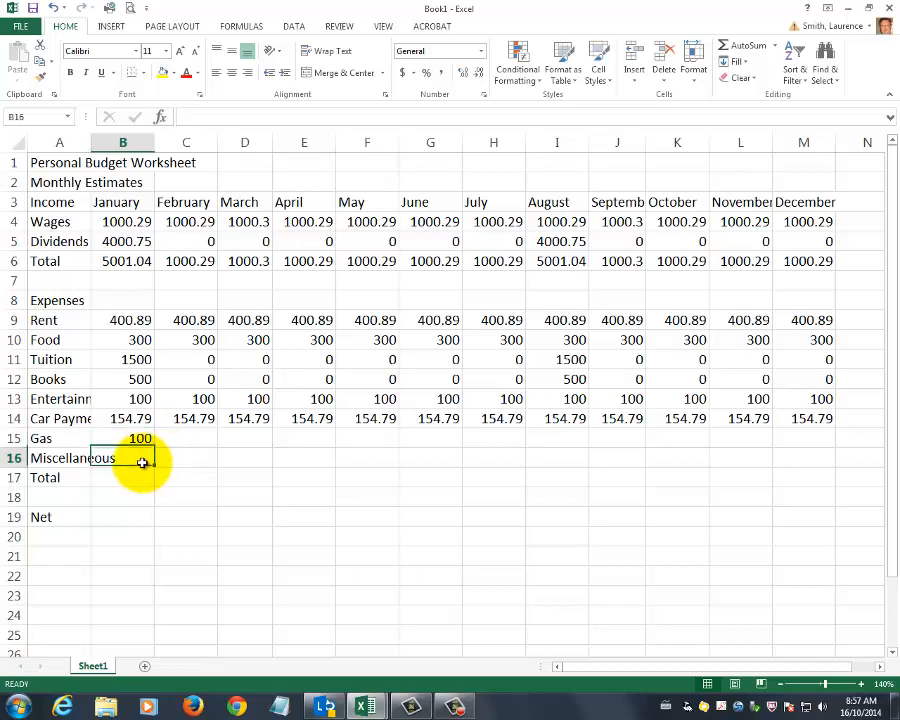
{"action": "type", "text": "100"}
{"action": "key", "text": "Return"}
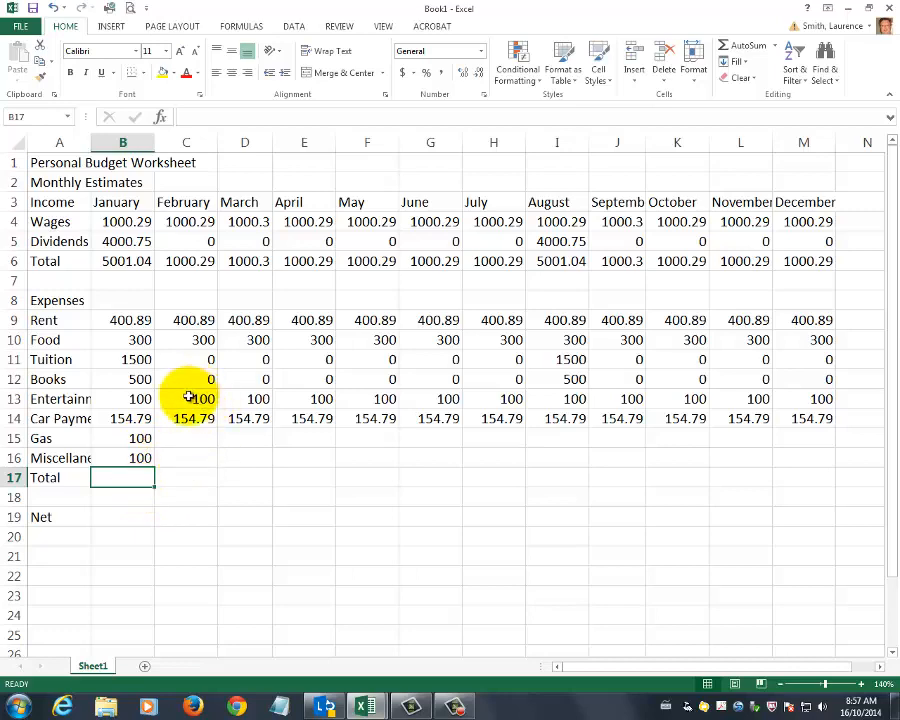
Clear the February to December entertainment and car payment amounts in C13:M14
{"action": "left_click_drag", "start_coordinate": [188, 397], "coordinate": [790, 420]}
{"action": "key", "text": "Delete"}
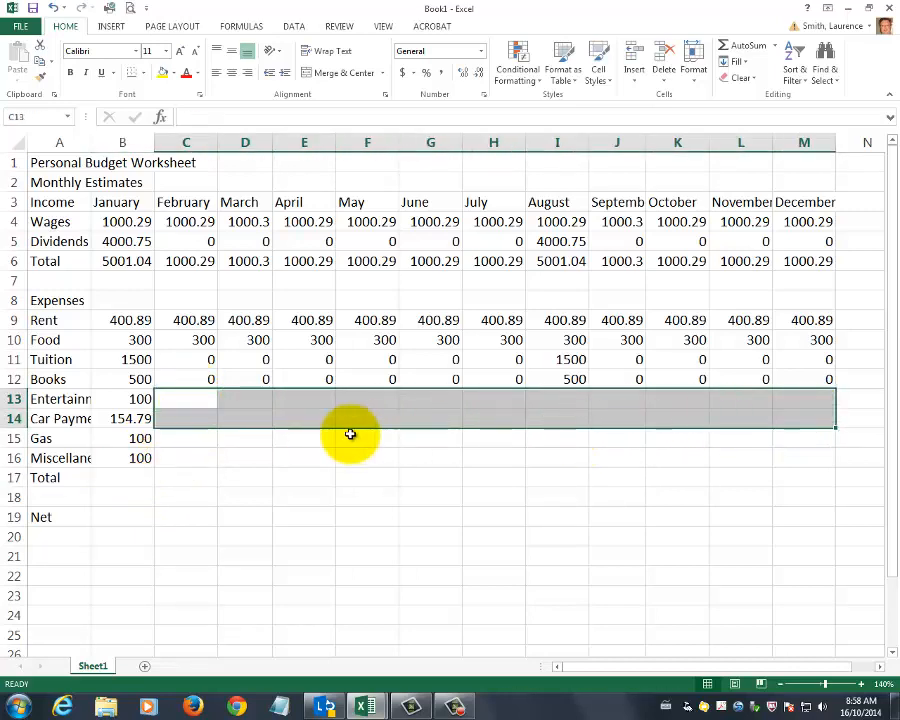
{"action": "left_click", "coordinate": [130, 398]}
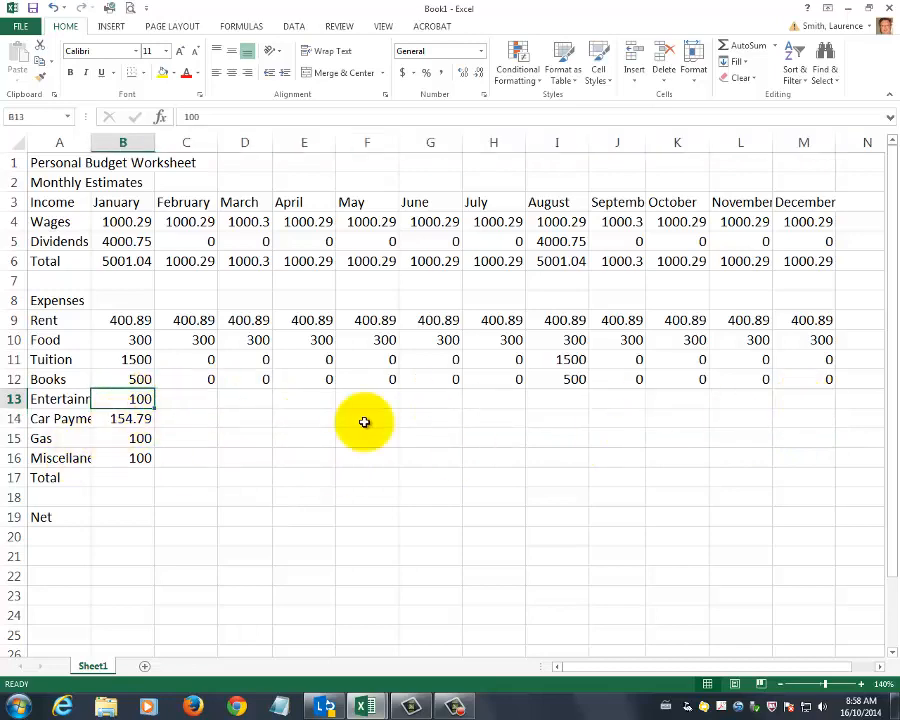
Try to total the January expenses in B17 with a formula adding the cells from B9 through B14 one by one
{"action": "left_click", "coordinate": [125, 477]}
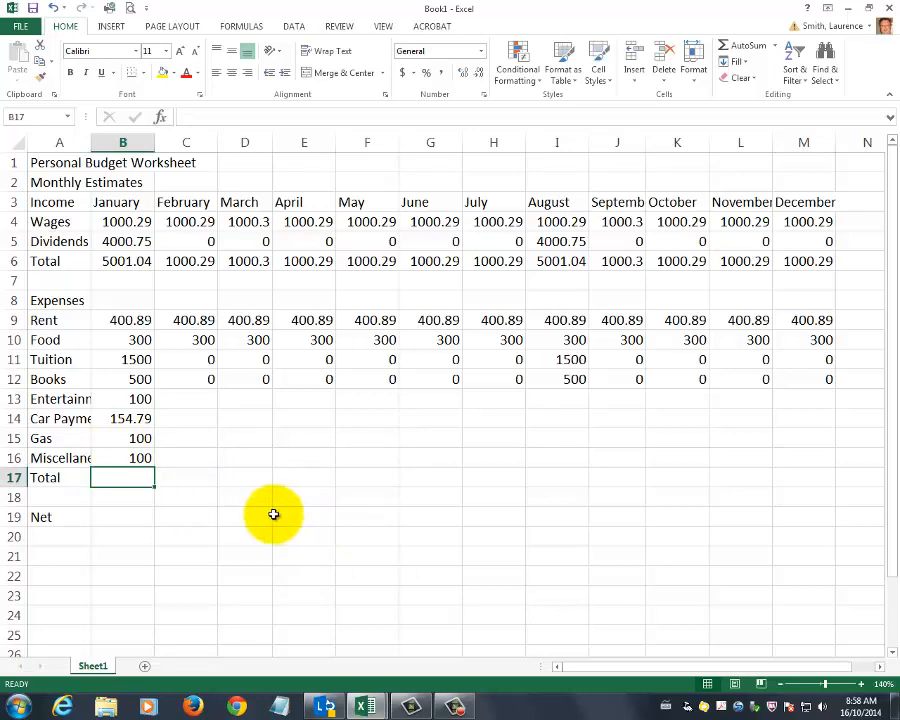
{"action": "type", "text": "="}
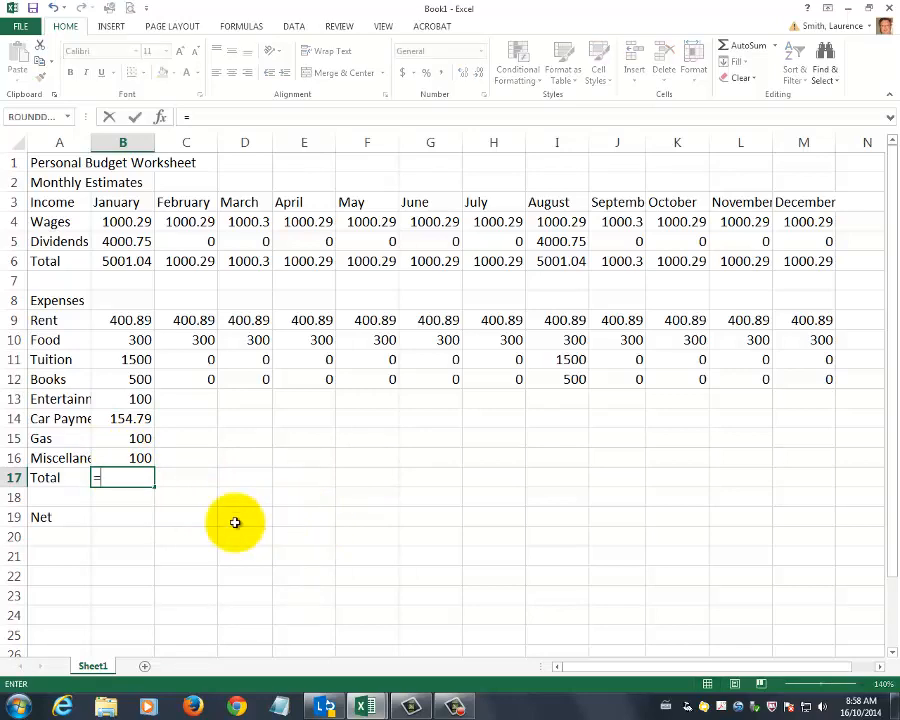
{"action": "left_click", "coordinate": [123, 321]}
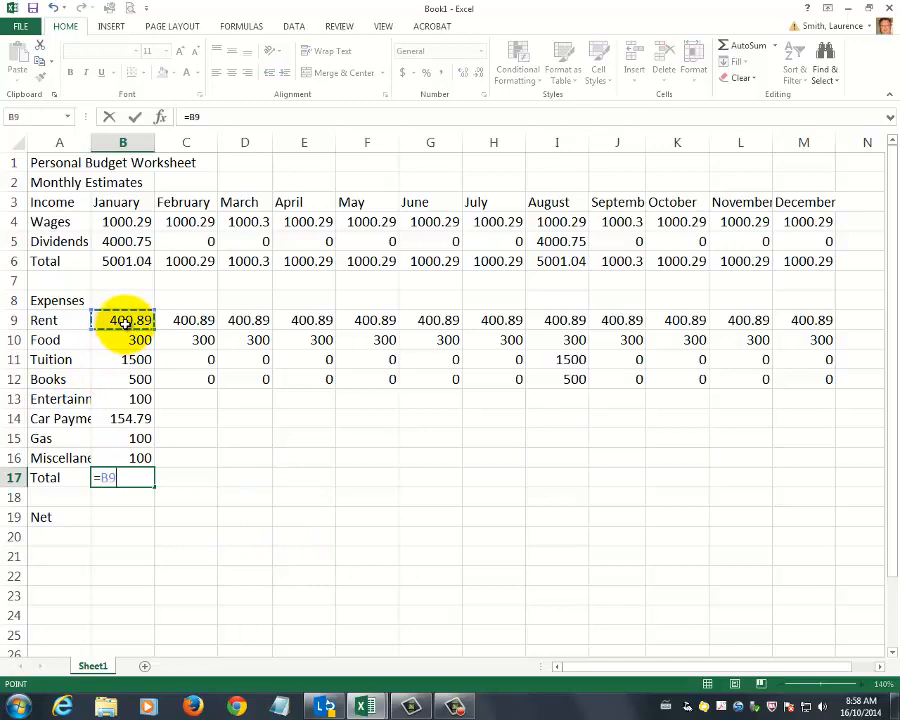
{"action": "type", "text": "+"}
{"action": "left_click", "coordinate": [123, 340]}
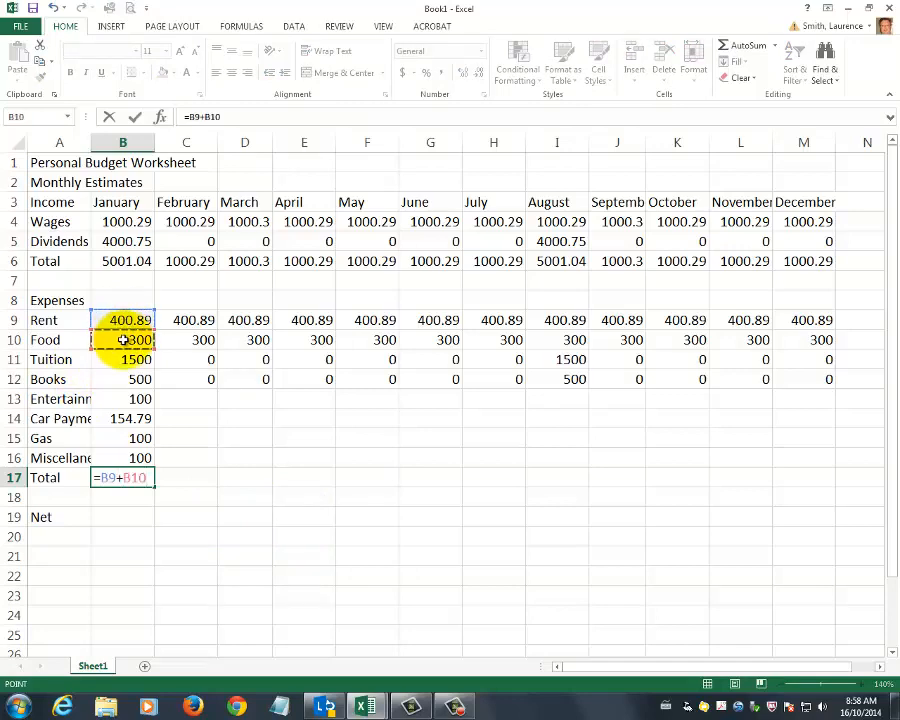
{"action": "type", "text": "+"}
{"action": "left_click", "coordinate": [130, 360]}
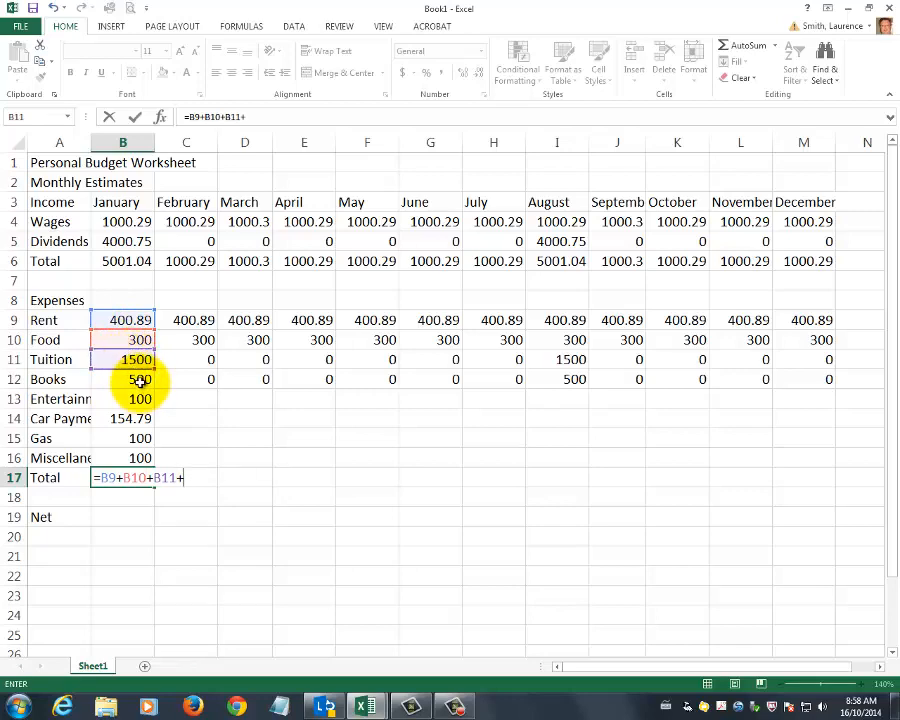
{"action": "left_click", "coordinate": [140, 380]}
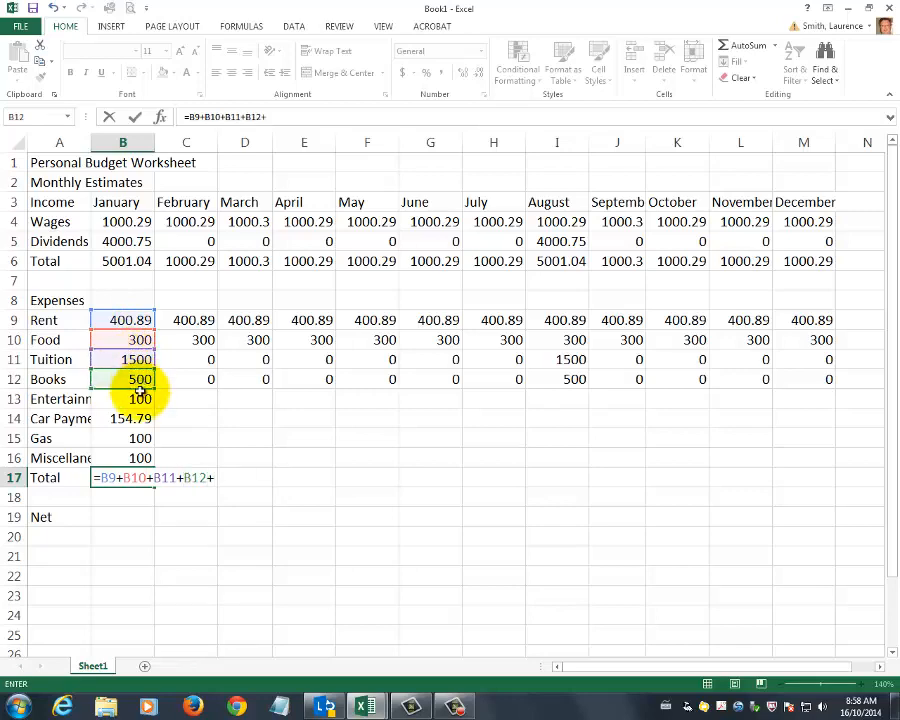
{"action": "left_click", "coordinate": [140, 399]}
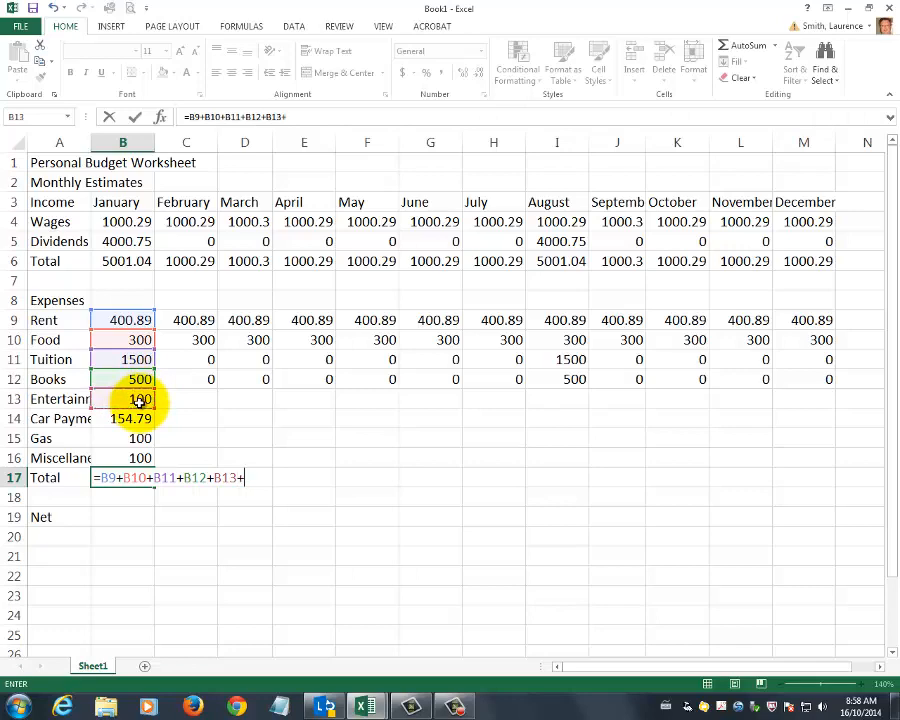
{"action": "type", "text": "+"}
{"action": "left_click", "coordinate": [140, 419]}
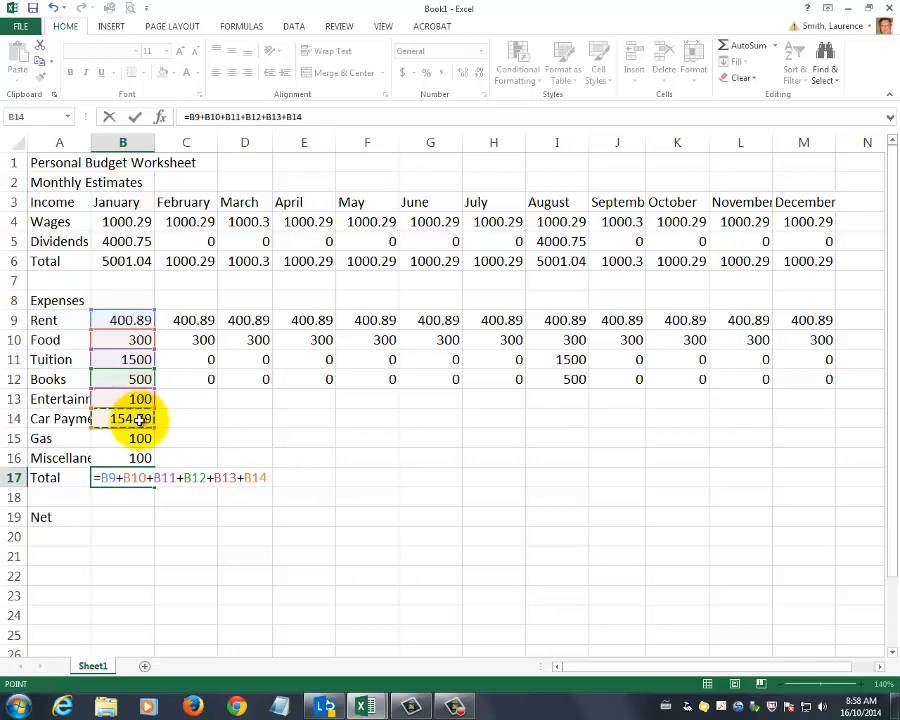
{"action": "type", "text": "+"}
{"action": "key", "text": "Return"}
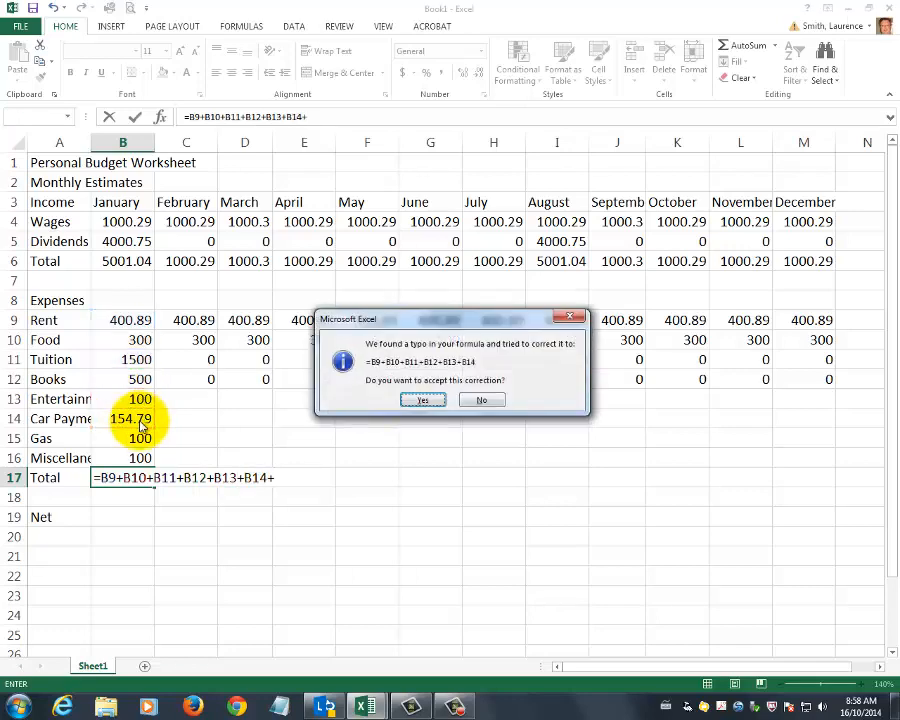
{"action": "left_click", "coordinate": [482, 399]}
{"action": "left_click", "coordinate": [452, 399]}
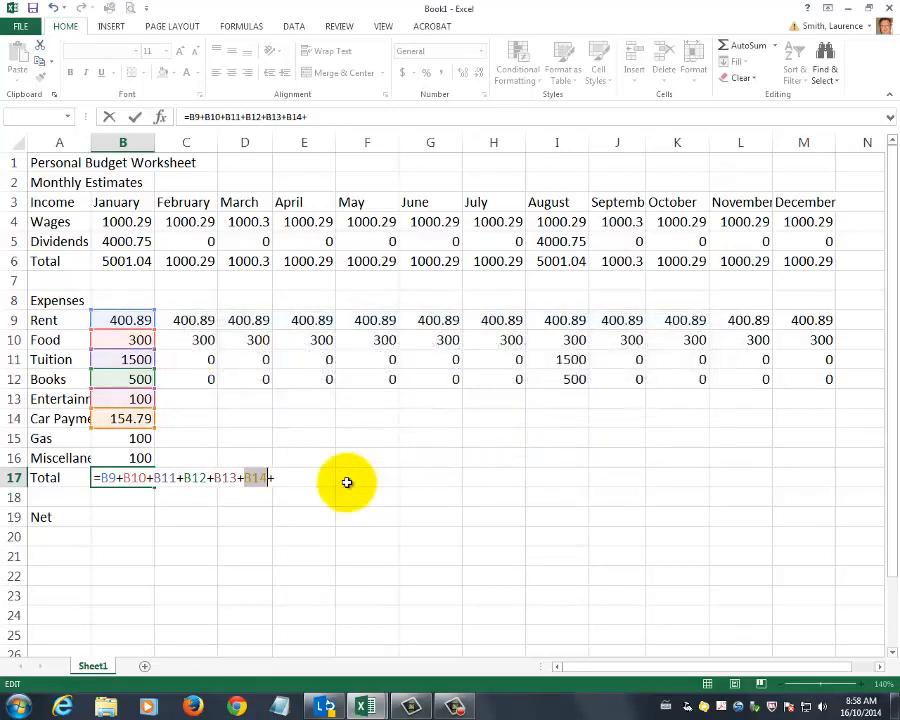
{"action": "left_click", "coordinate": [350, 478]}
{"action": "key", "text": "Escape"}
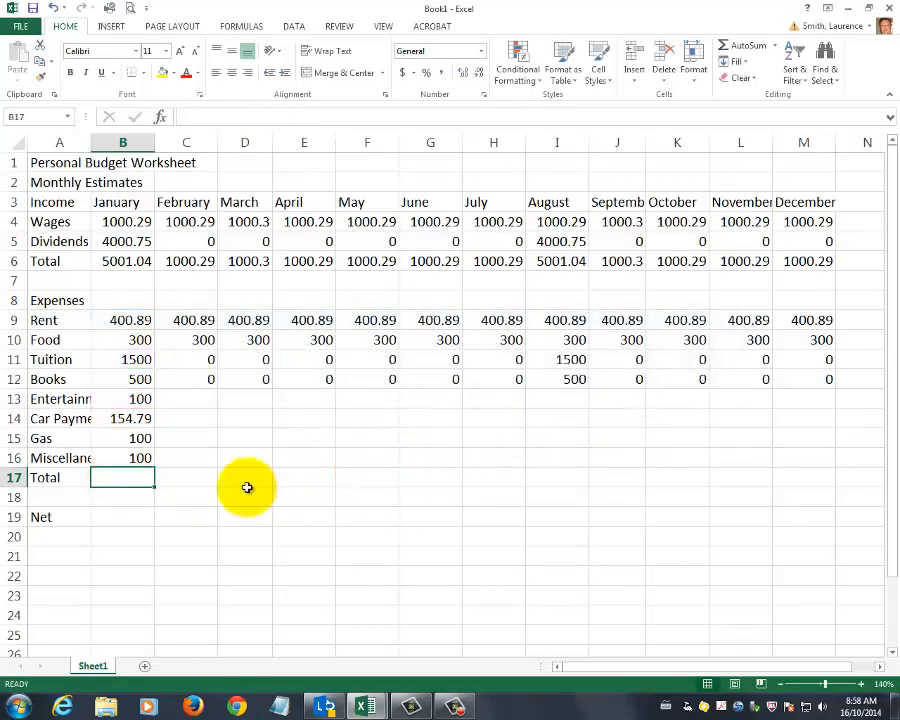
{"action": "left_click", "coordinate": [221, 496]}
{"action": "left_click", "coordinate": [125, 472]}
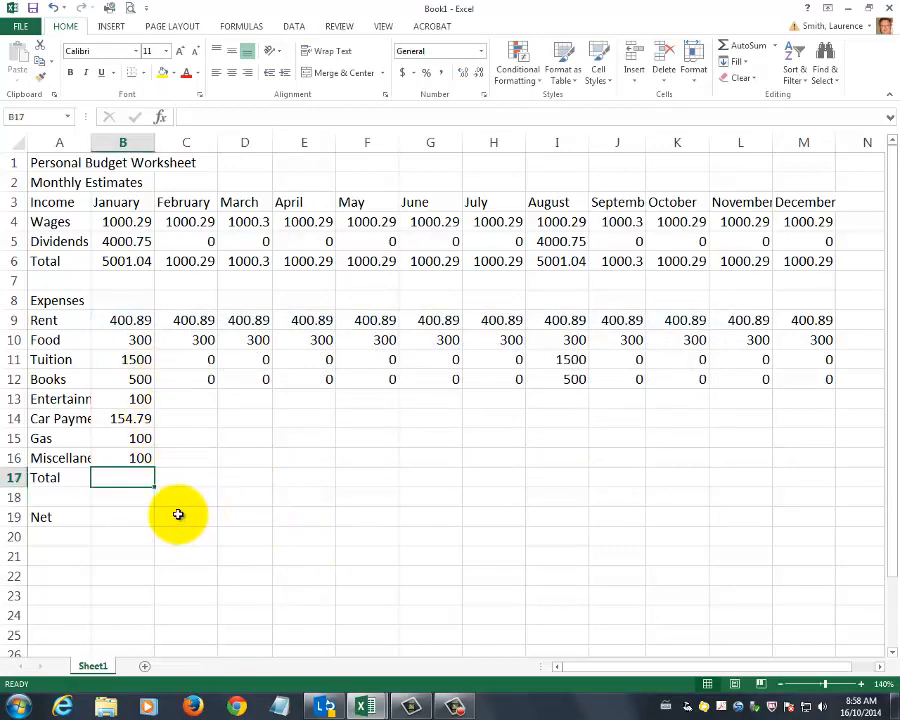
{"action": "type", "text": "="}
{"action": "left_click", "coordinate": [128, 322]}
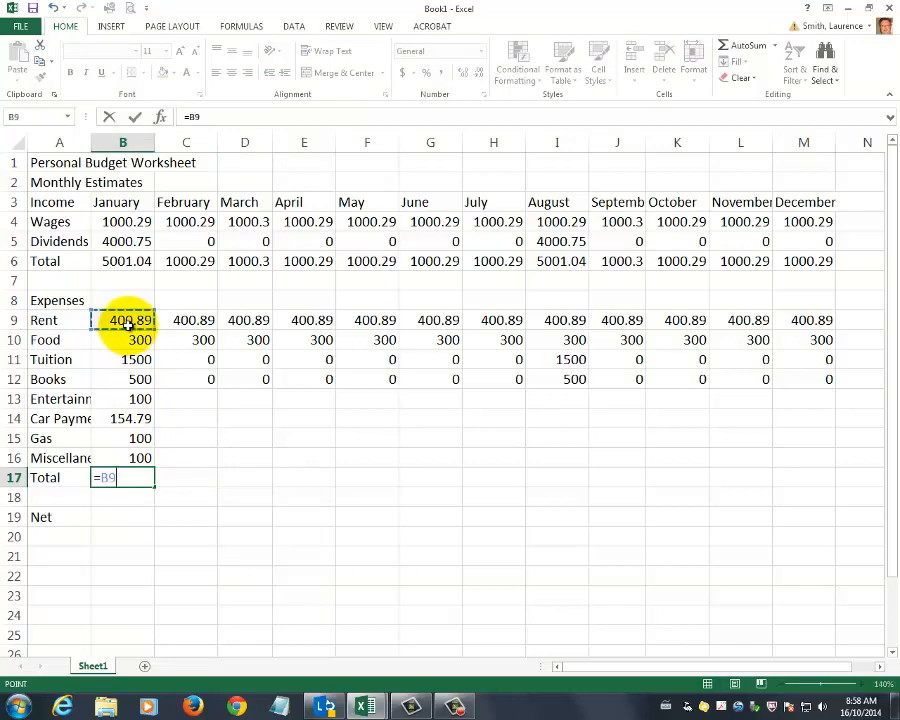
{"action": "type", "text": "+"}
{"action": "left_click", "coordinate": [147, 342]}
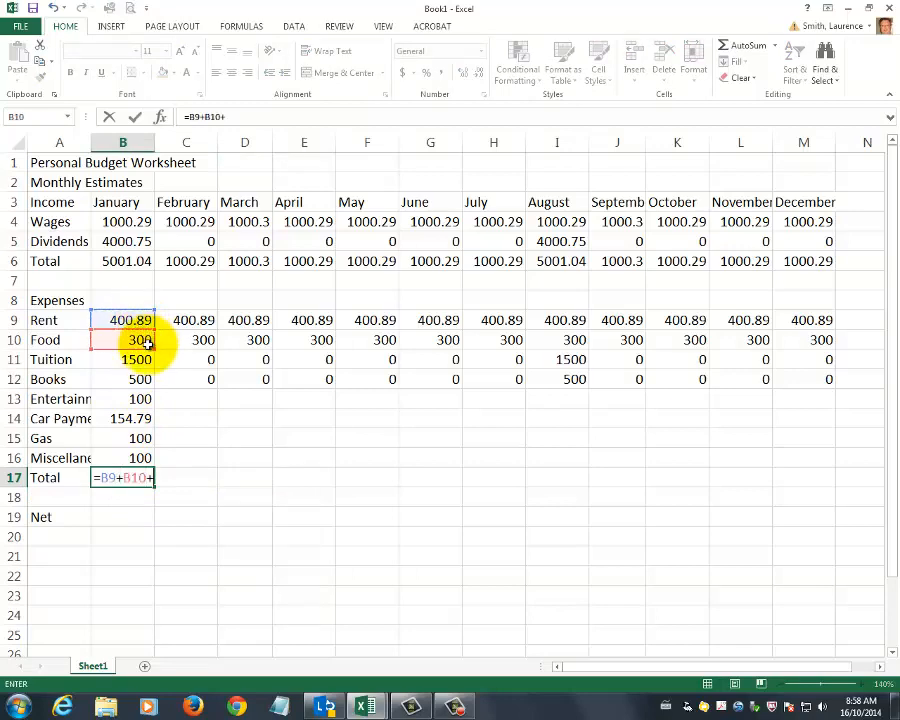
{"action": "key", "text": "Escape"}
{"action": "left_click", "coordinate": [225, 495]}
{"action": "left_click", "coordinate": [144, 480]}
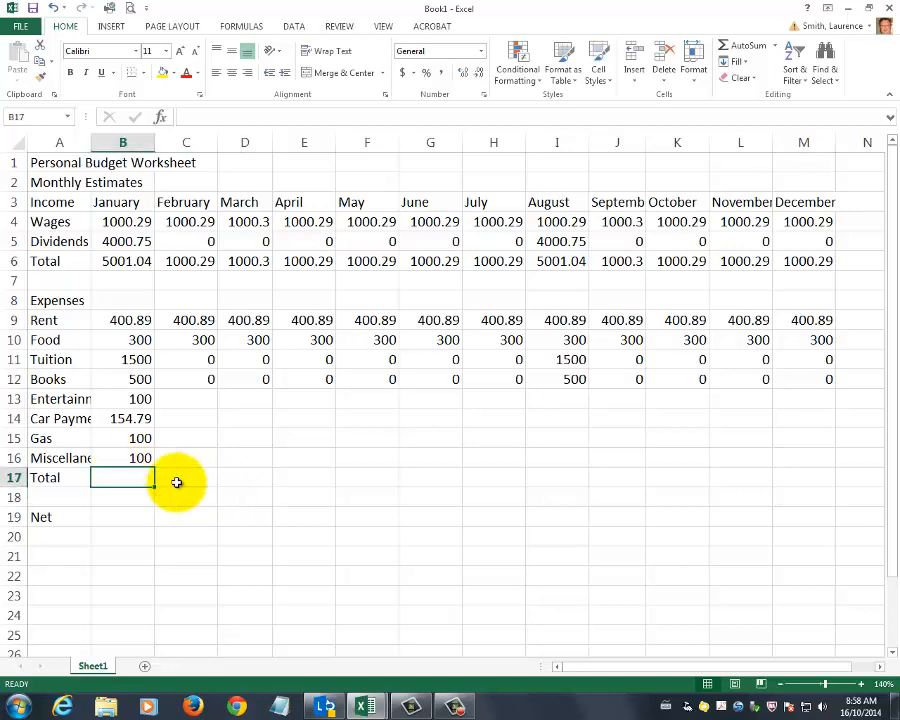
Preview an AutoSum of B9:B16 in B17 for the January expense total without entering it
{"action": "left_click", "coordinate": [749, 50]}
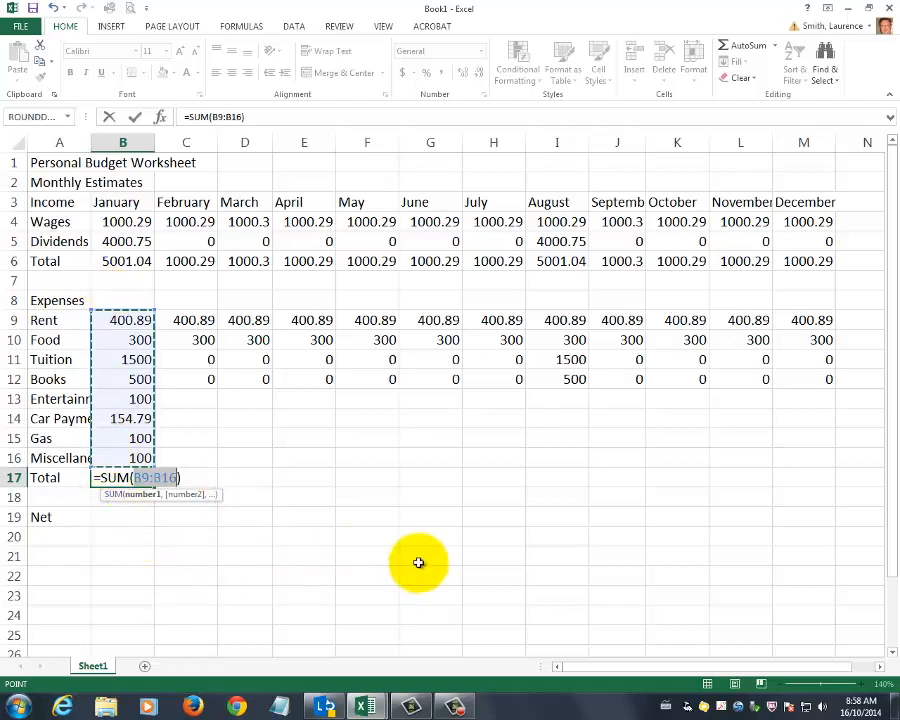
{"action": "key", "text": "Escape"}
{"action": "left_click", "coordinate": [342, 558]}
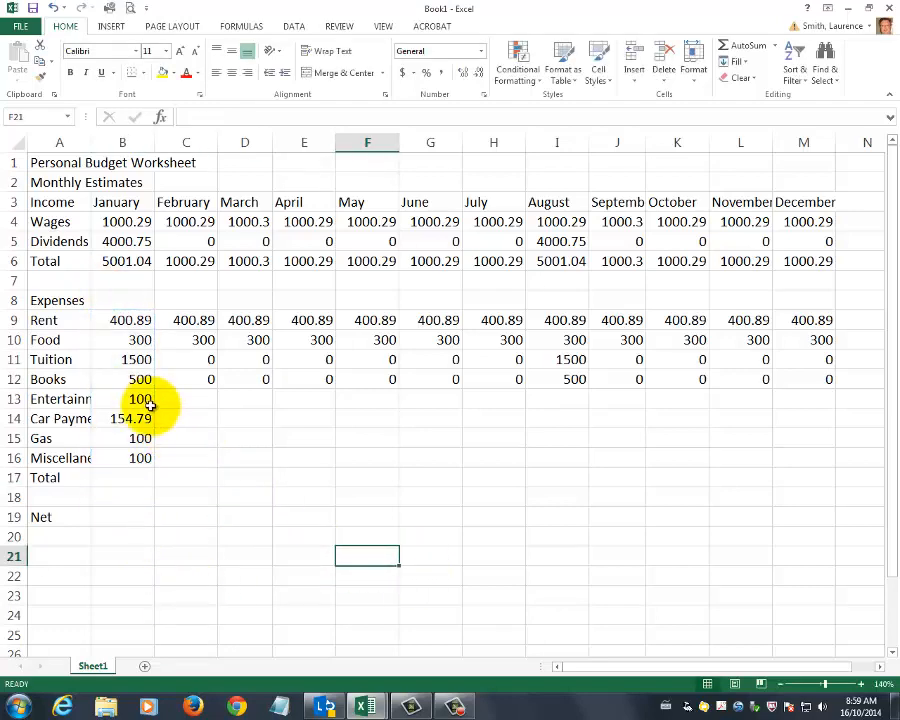
Clear the January books amount in B12 and preview which range AutoSum proposes in B17
{"action": "left_click", "coordinate": [135, 382]}
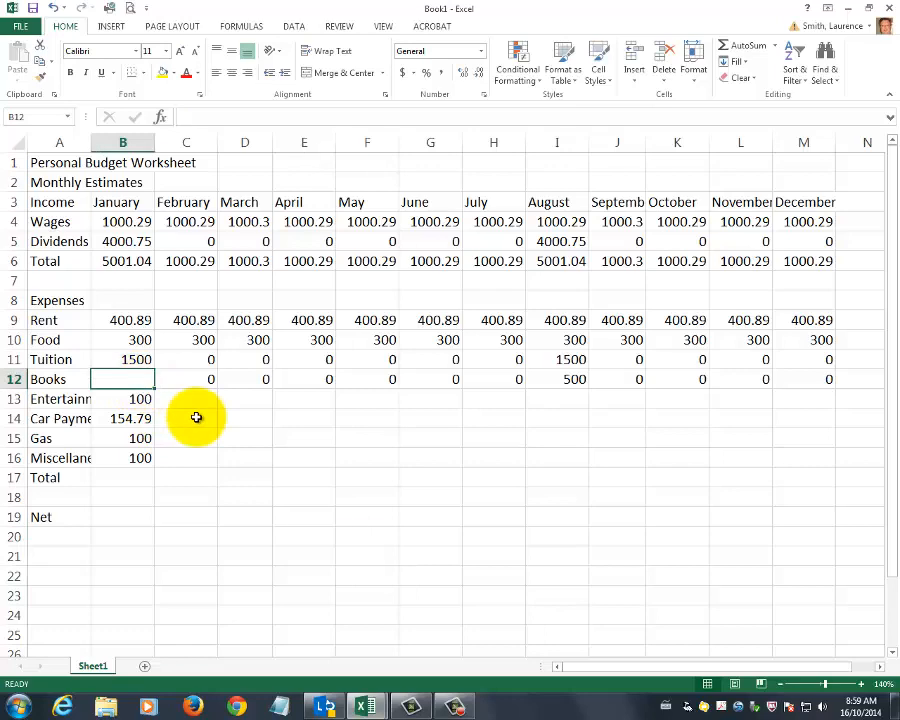
{"action": "left_click", "coordinate": [124, 477]}
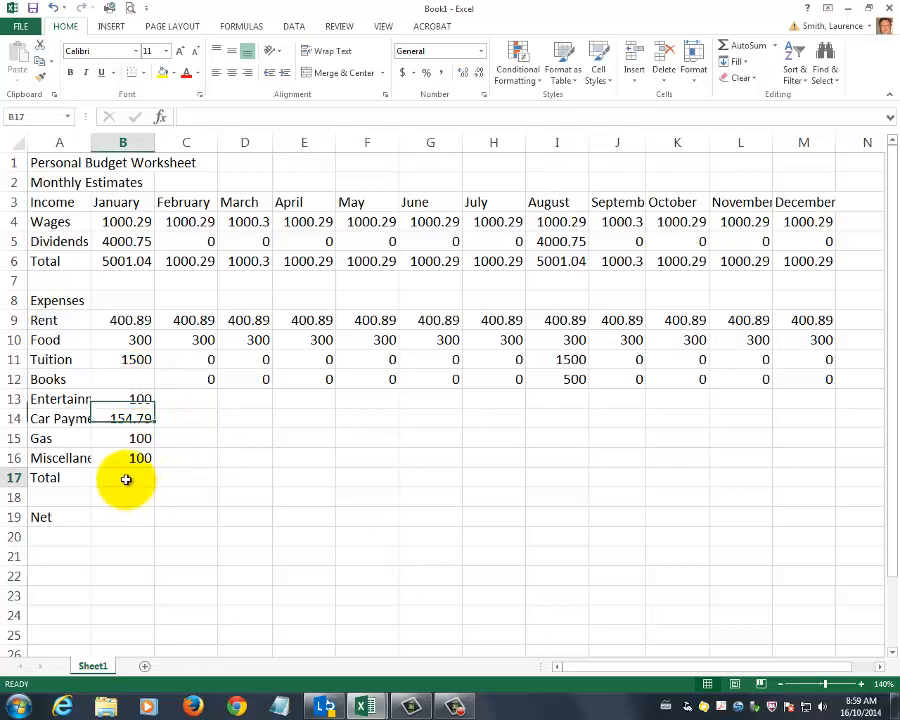
{"action": "left_click", "coordinate": [750, 50]}
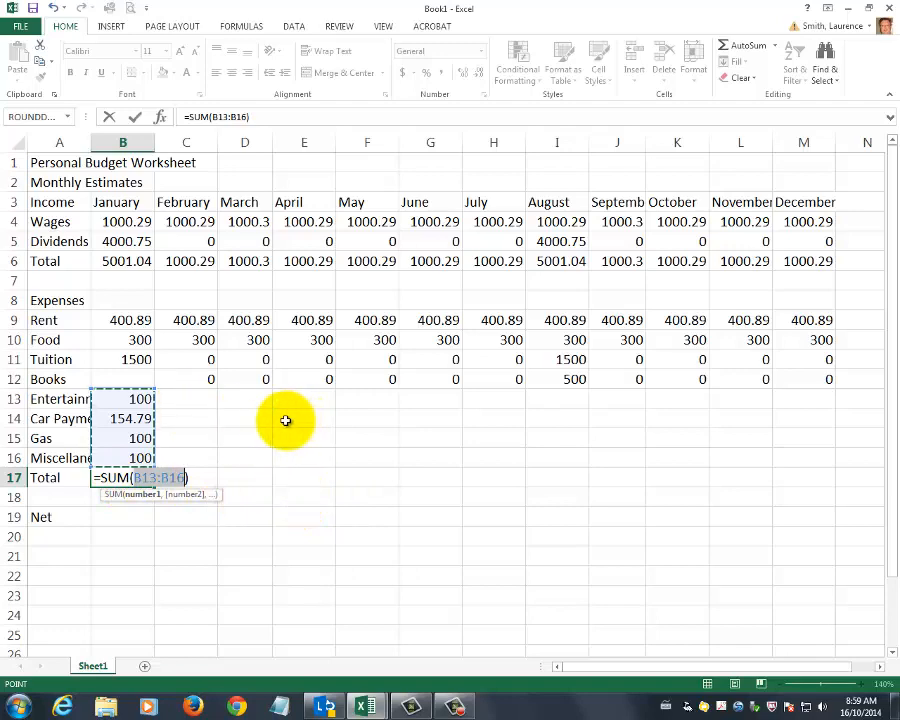
{"action": "key", "text": "Escape"}
Enter 500 as the January books expense in B12
{"action": "left_click", "coordinate": [147, 382]}
{"action": "type", "text": "500"}
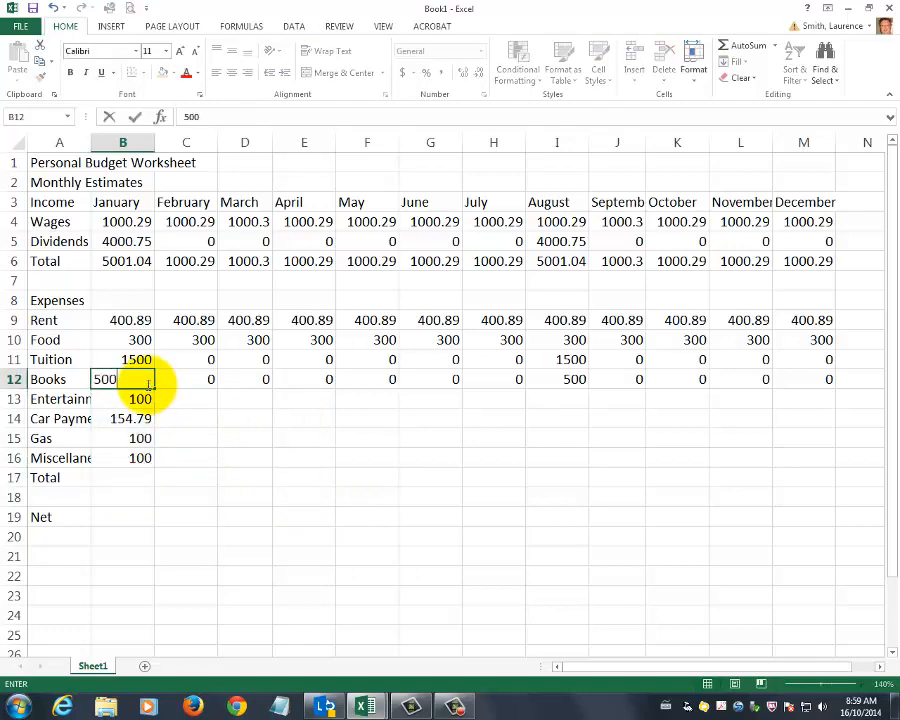
{"action": "key", "text": "Return"}
Total the January expenses in B17 with an AutoSum of B9:B16
{"action": "left_click", "coordinate": [111, 477]}
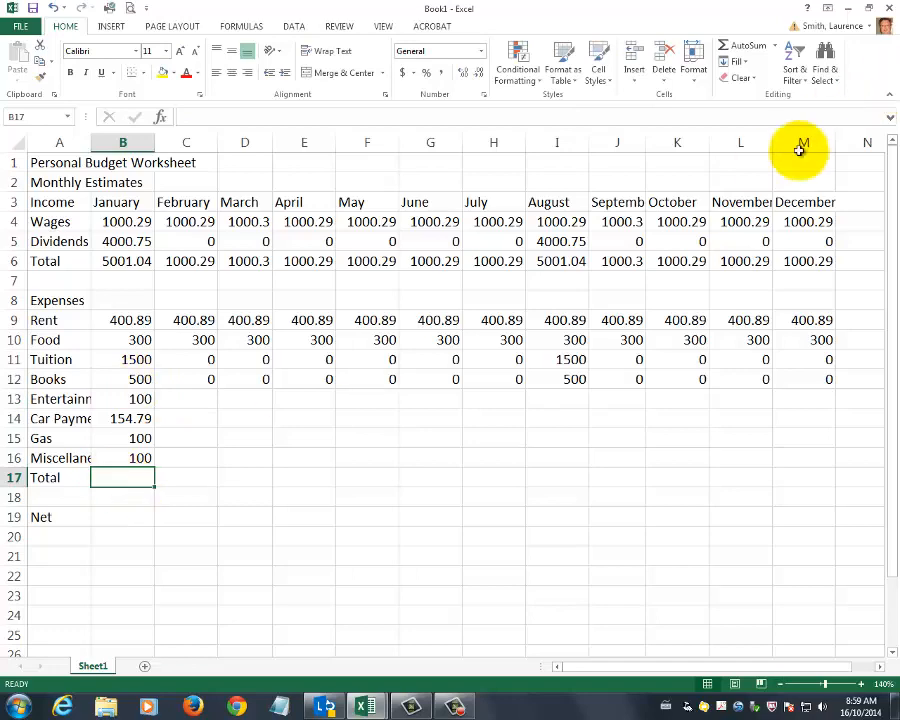
{"action": "left_click", "coordinate": [745, 46]}
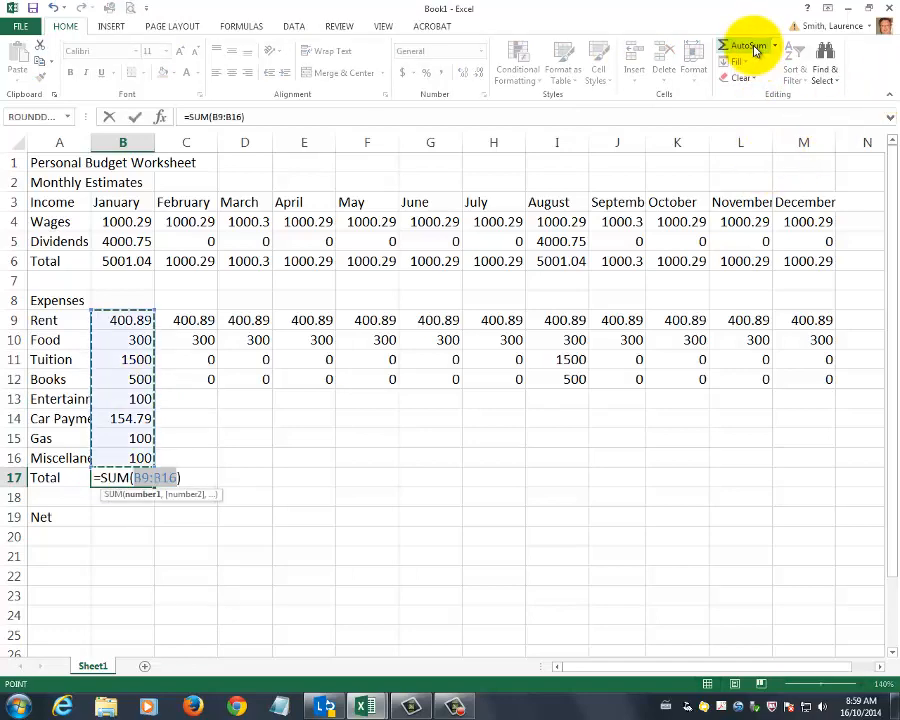
{"action": "key", "text": "Return"}
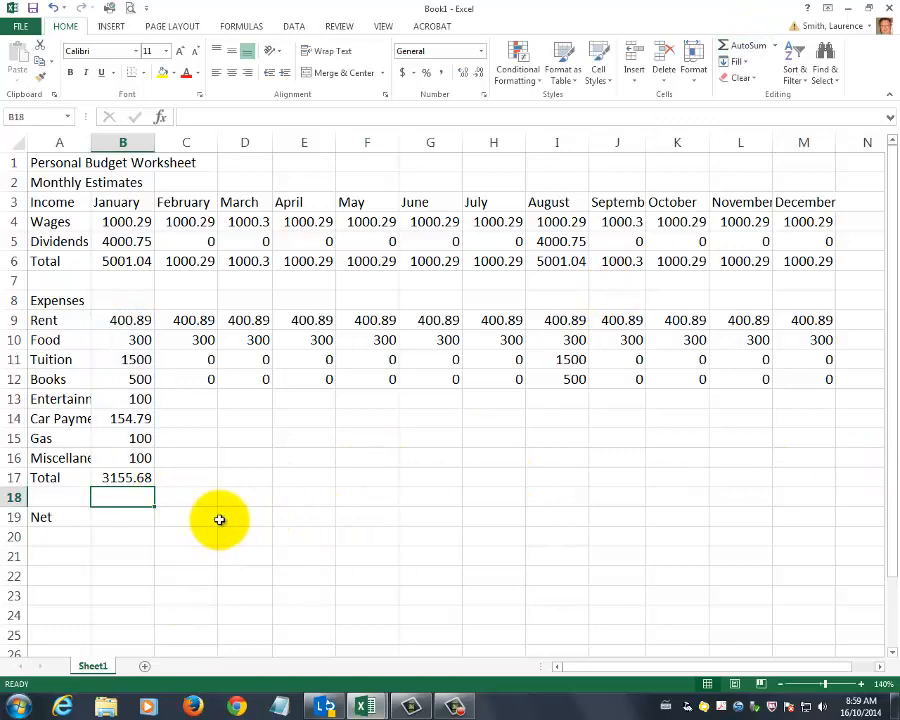
Calculate the January net in B19 with the formula =B6-B17
{"action": "left_click", "coordinate": [118, 514]}
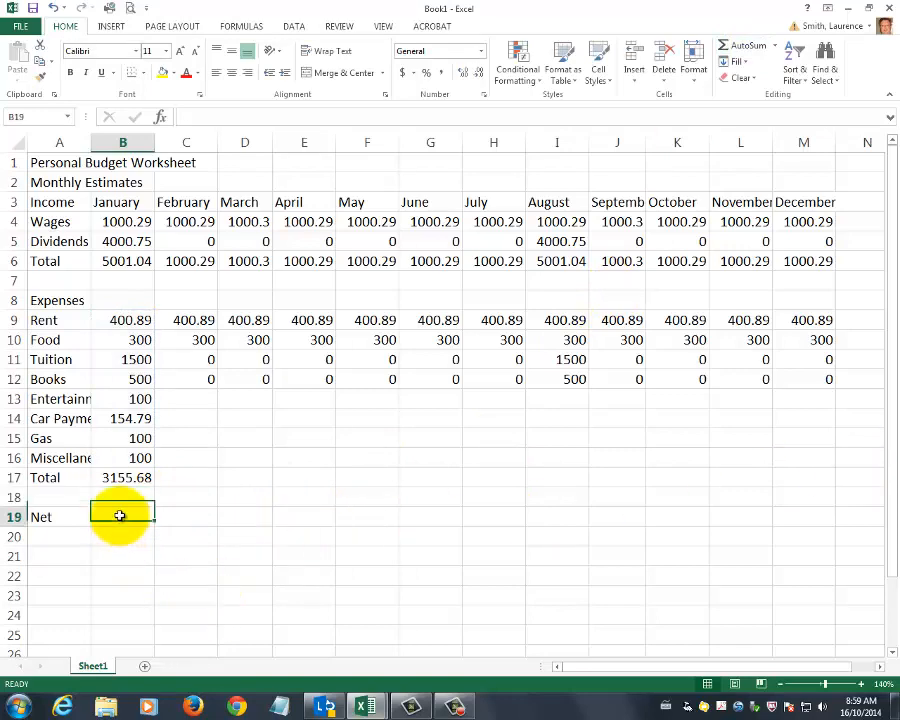
{"action": "type", "text": "="}
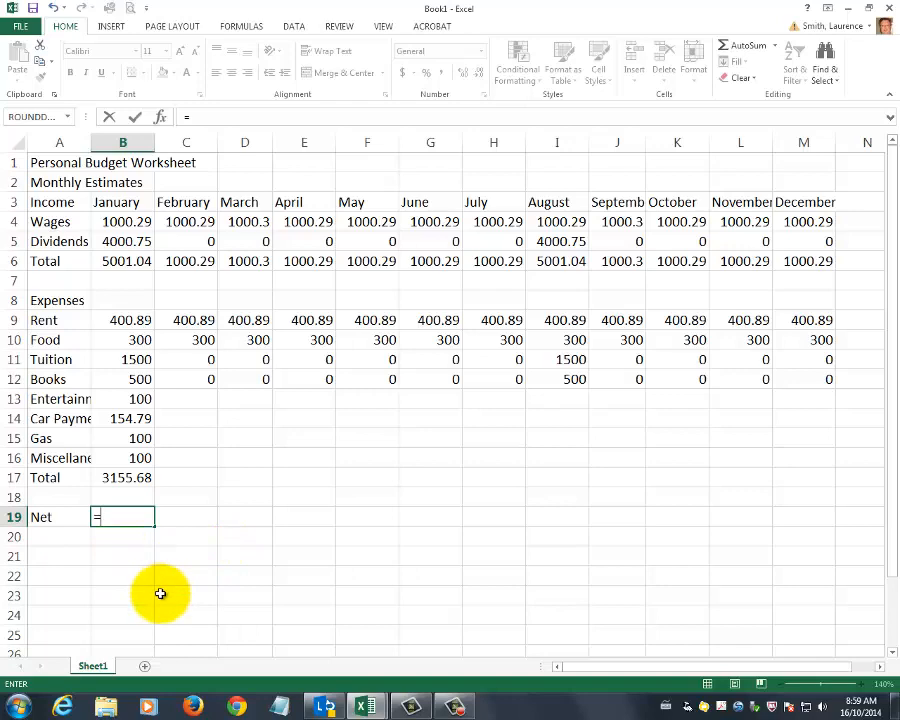
{"action": "left_click", "coordinate": [126, 259]}
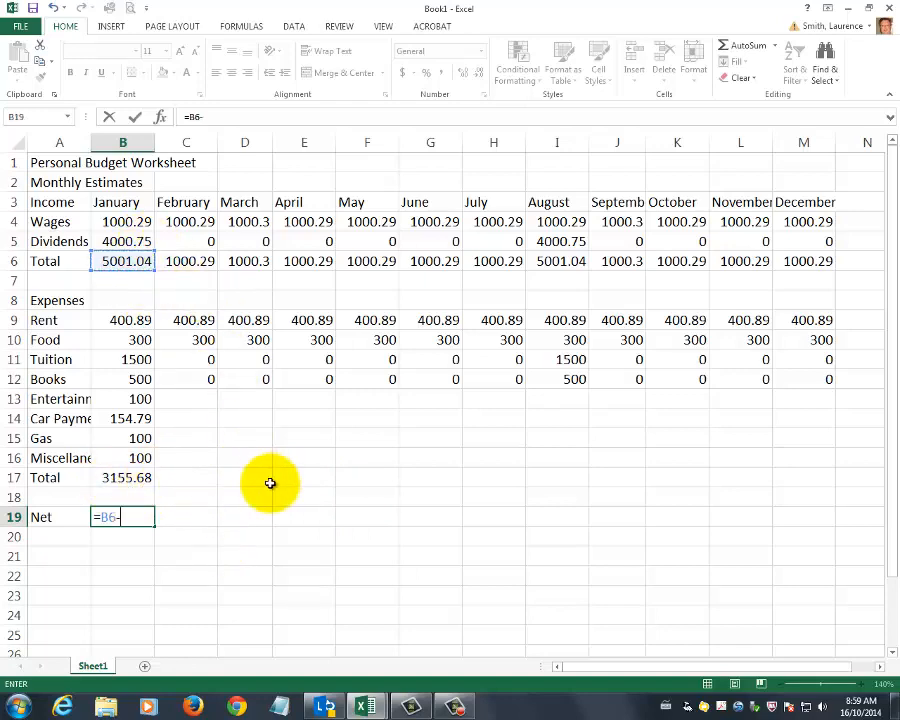
{"action": "left_click", "coordinate": [107, 477]}
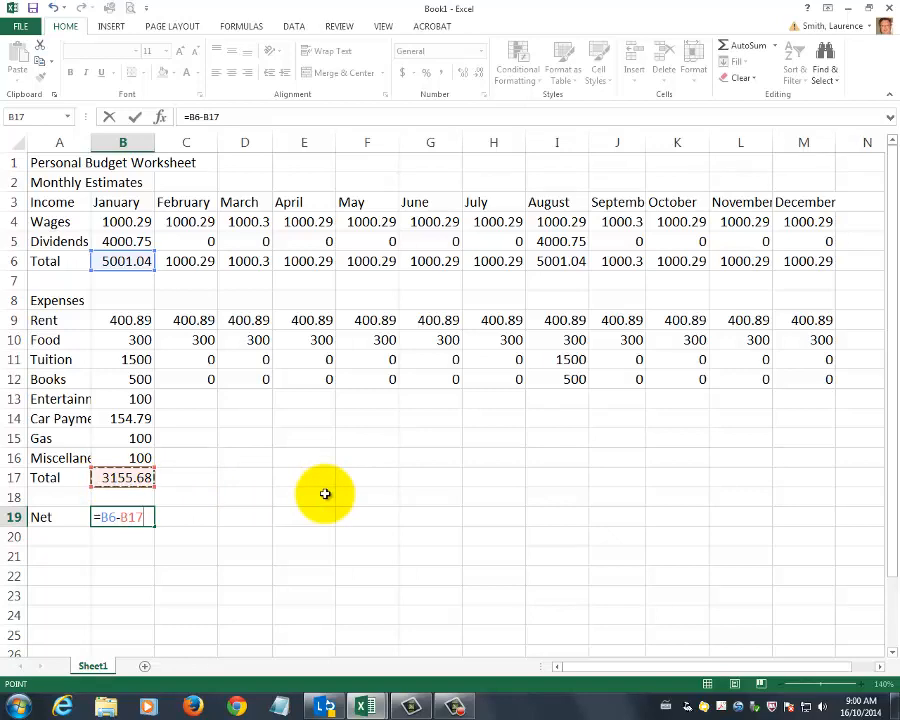
{"action": "key", "text": "Return"}
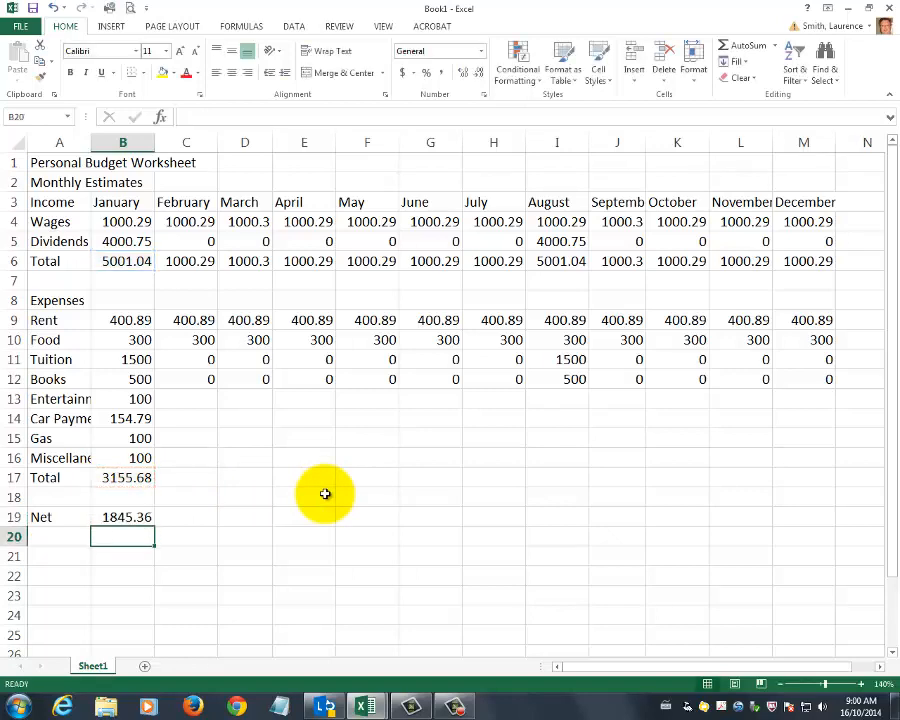
Fill the January expenses, total and net in B13:B19 across through December and check the February net formula
{"action": "left_click", "coordinate": [145, 517]}
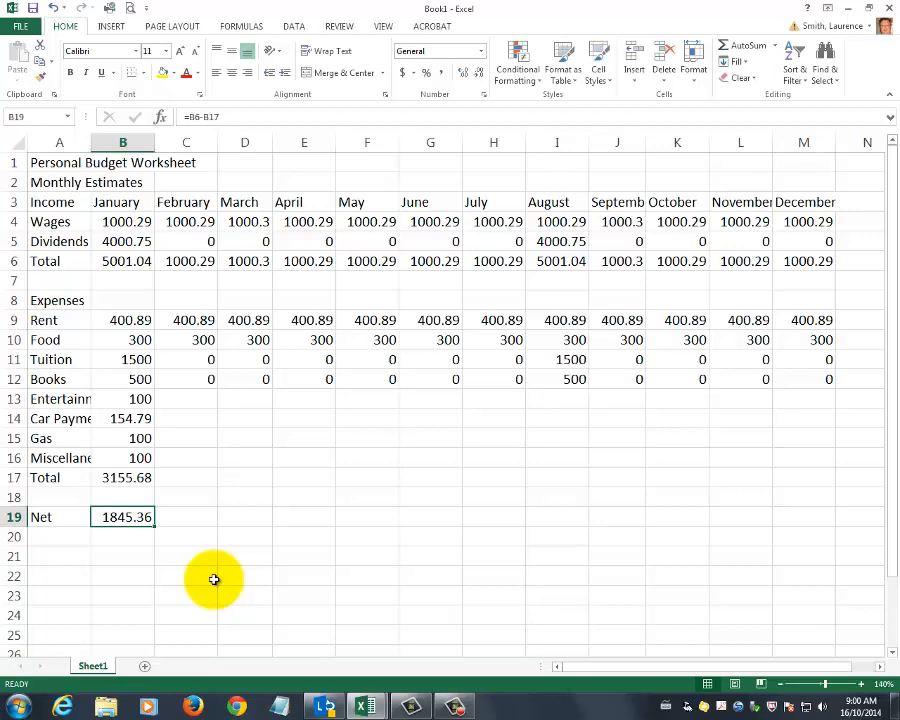
{"action": "left_click_drag", "start_coordinate": [120, 399], "coordinate": [845, 531]}
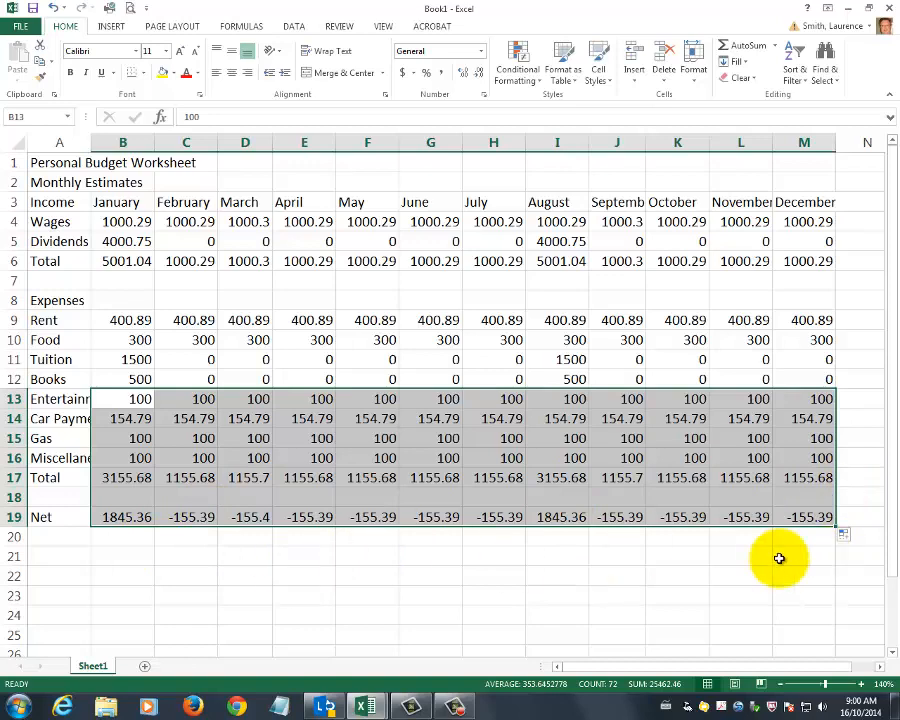
{"action": "left_click", "coordinate": [187, 519]}
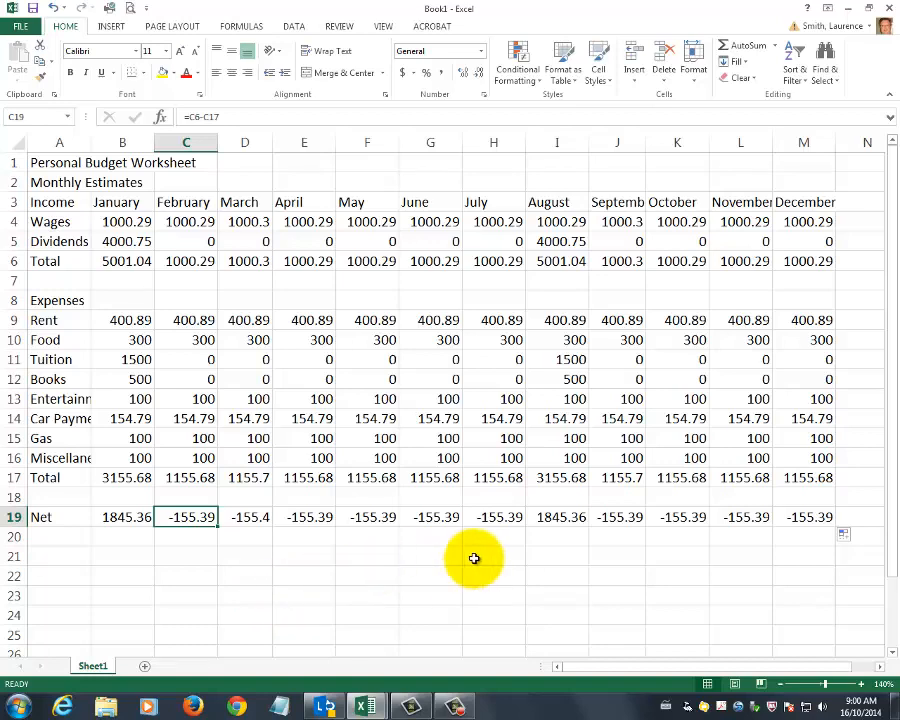
Consult the Monthly Budget Planner sheet in the completed budget workbook and return to Book1 at cell N3, beside December
{"action": "left_click", "coordinate": [369, 710]}
{"action": "left_click", "coordinate": [297, 643]}
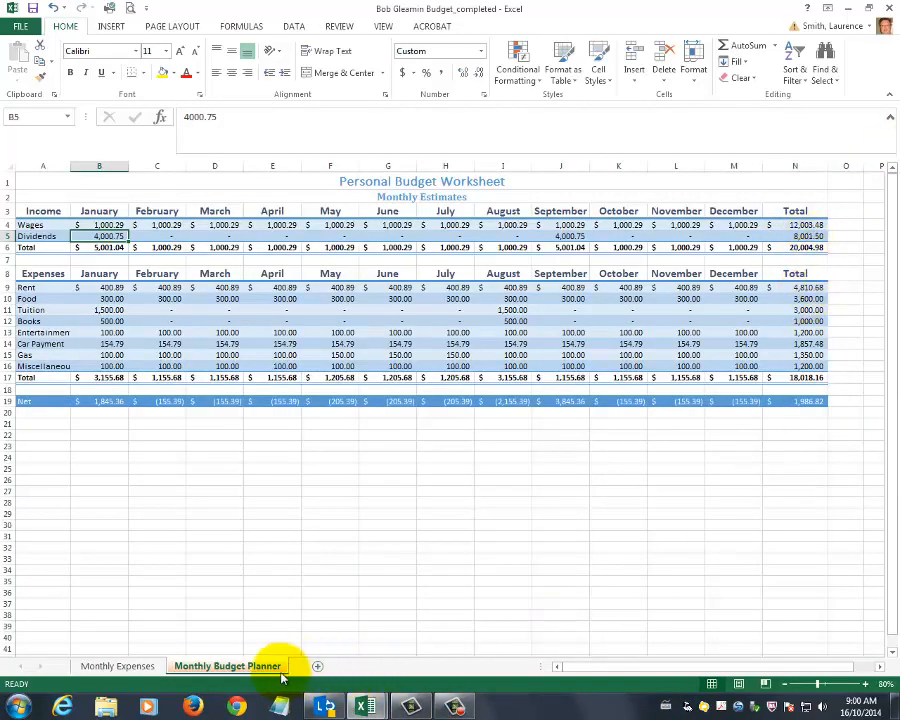
{"action": "left_click", "coordinate": [378, 708]}
{"action": "left_click", "coordinate": [416, 636]}
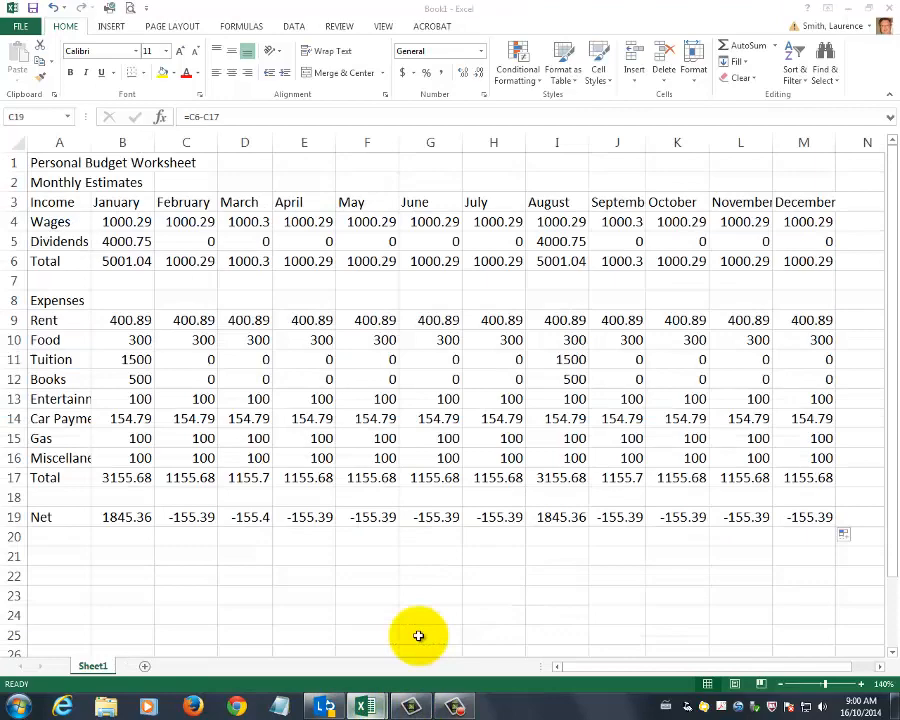
{"action": "left_click", "coordinate": [861, 202]}
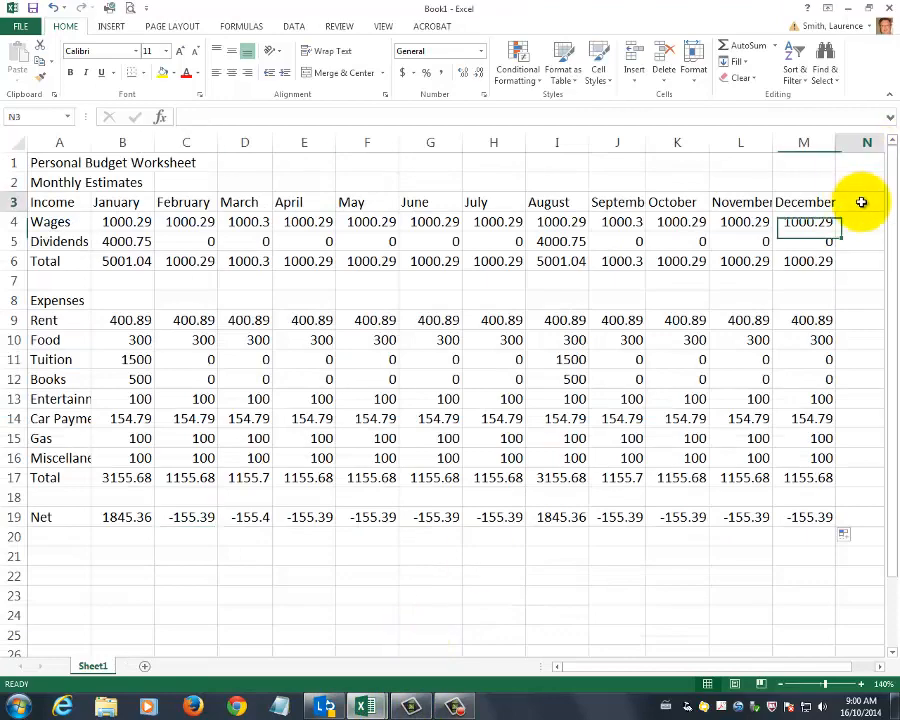
Enter the heading Total in N3, beside December
{"action": "left_click", "coordinate": [781, 685]}
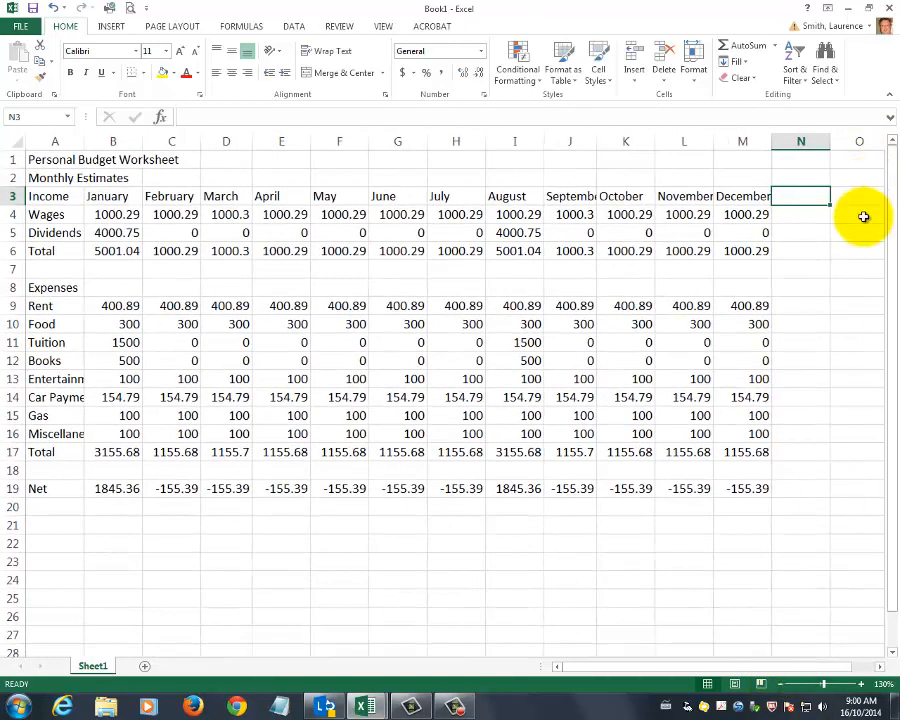
{"action": "type", "text": "Total"}
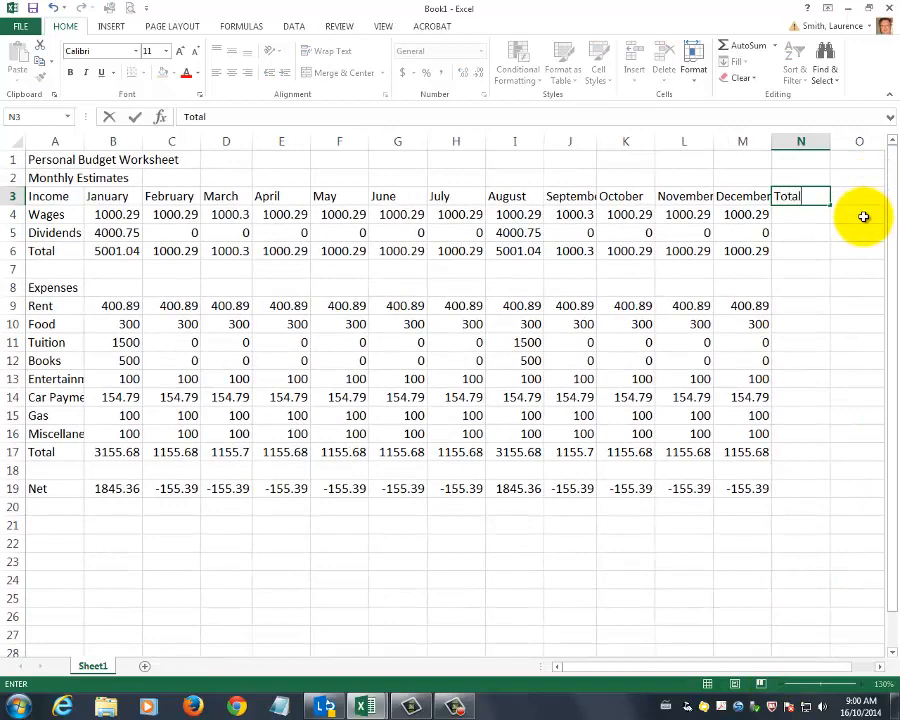
{"action": "key", "text": "Return"}
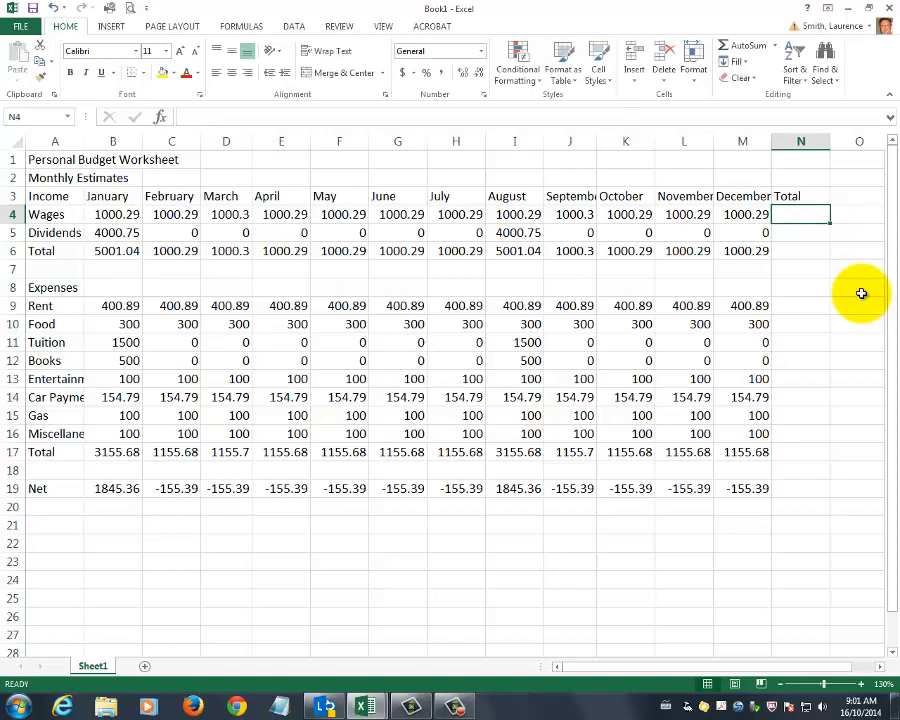
{"action": "type", "text": "="}
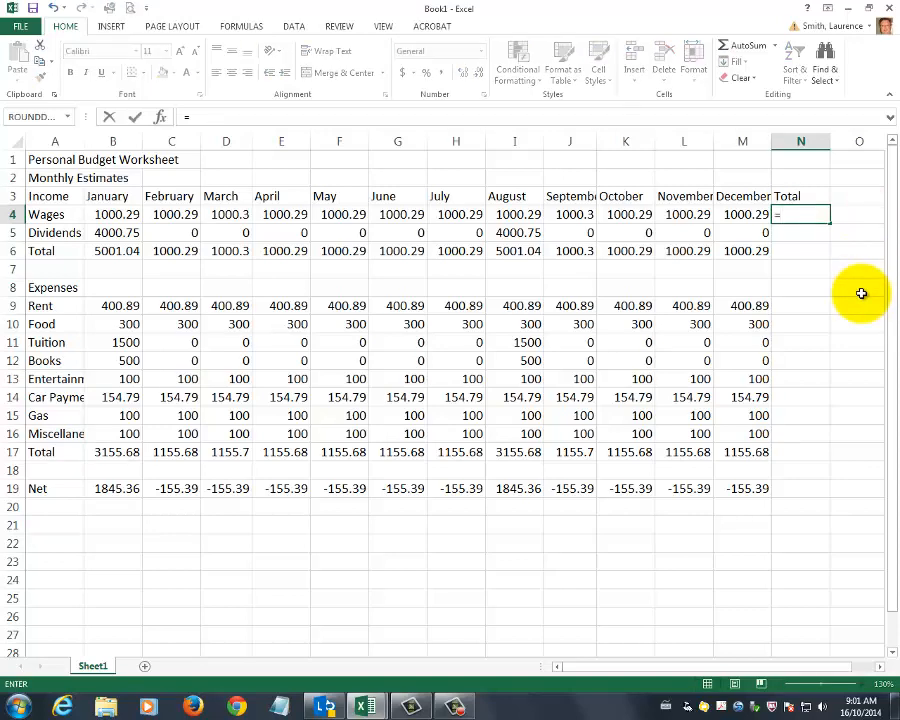
{"action": "left_click", "coordinate": [113, 212]}
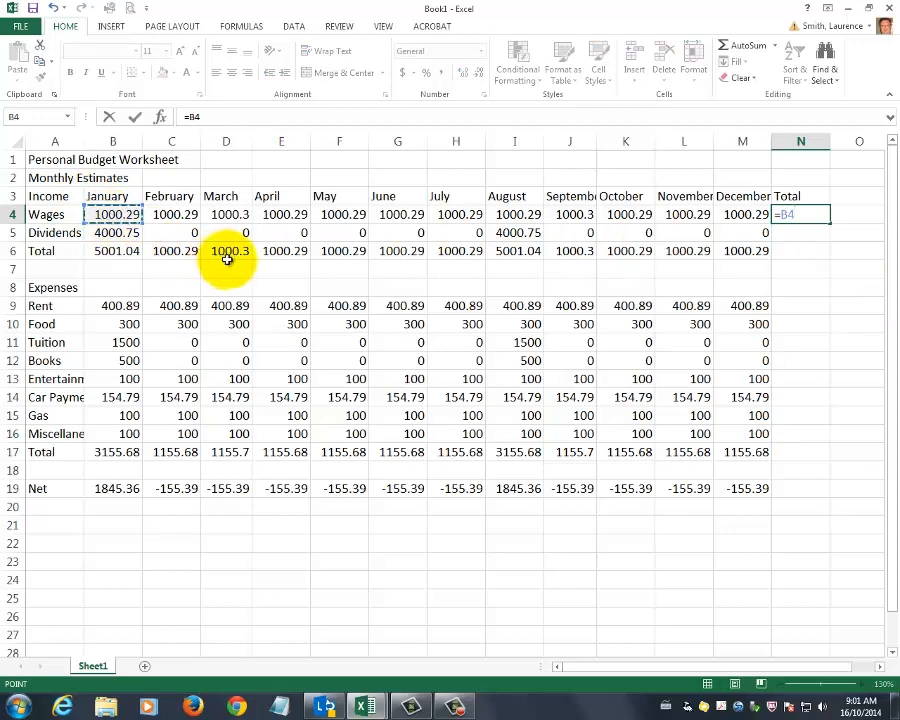
{"action": "type", "text": "+"}
{"action": "left_click", "coordinate": [187, 209]}
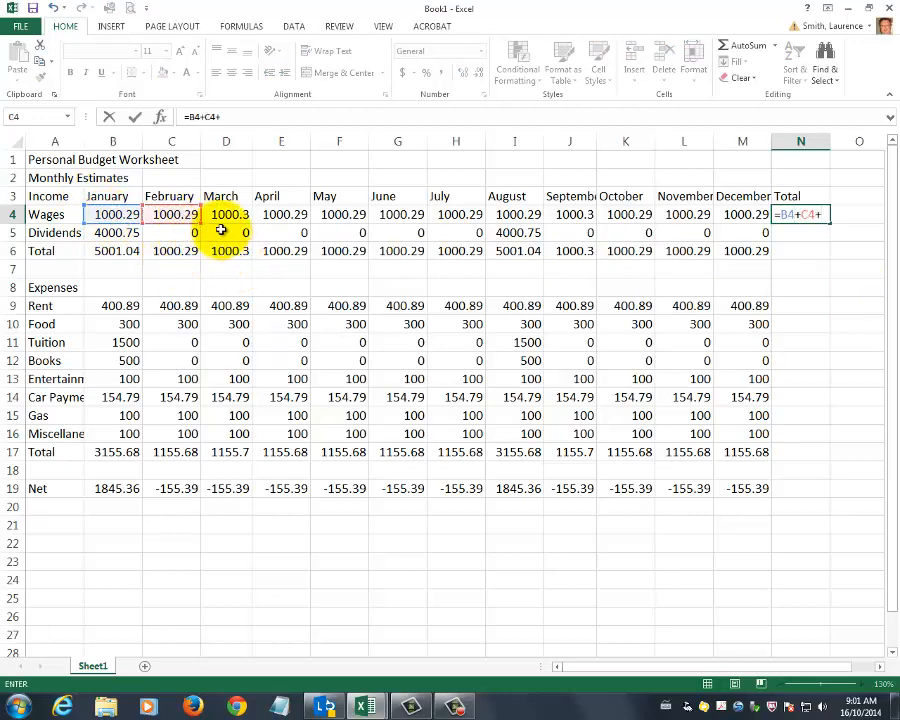
{"action": "left_click", "coordinate": [231, 213]}
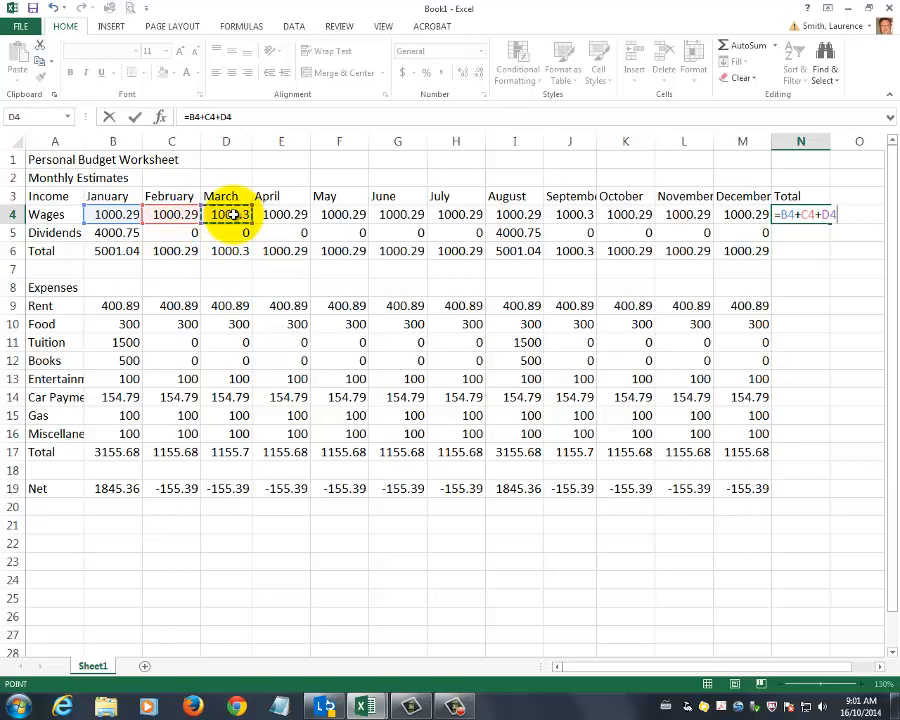
{"action": "left_click", "coordinate": [272, 215]}
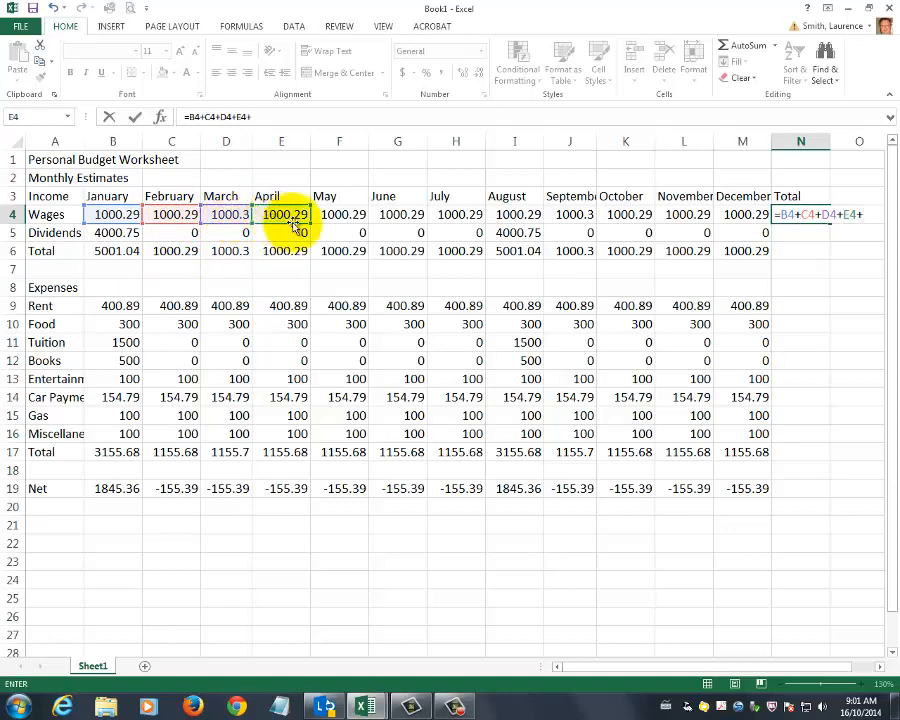
{"action": "left_click", "coordinate": [347, 215]}
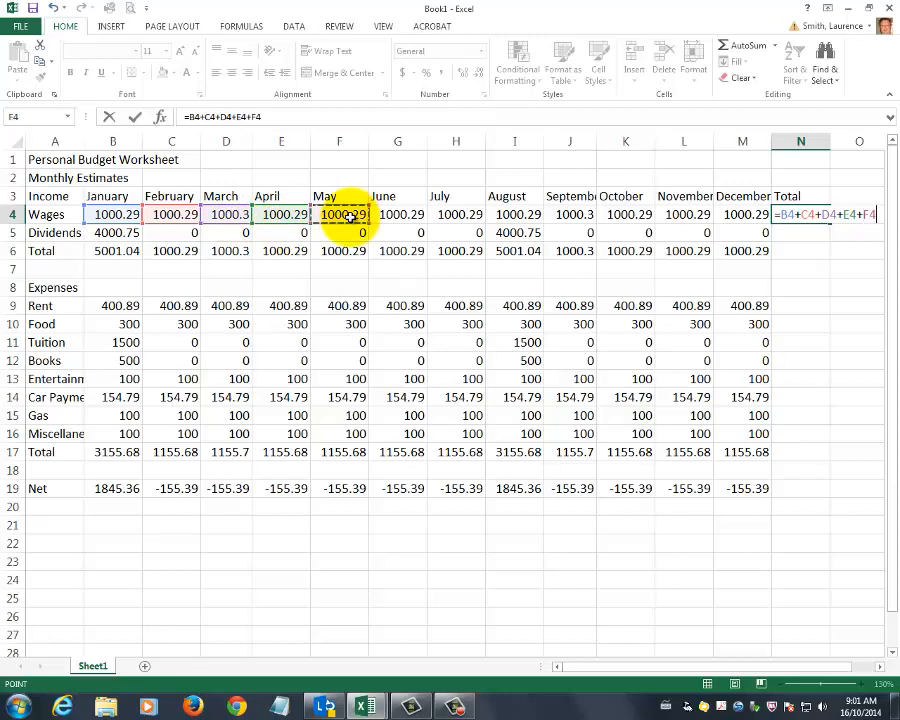
{"action": "key", "text": "Escape"}
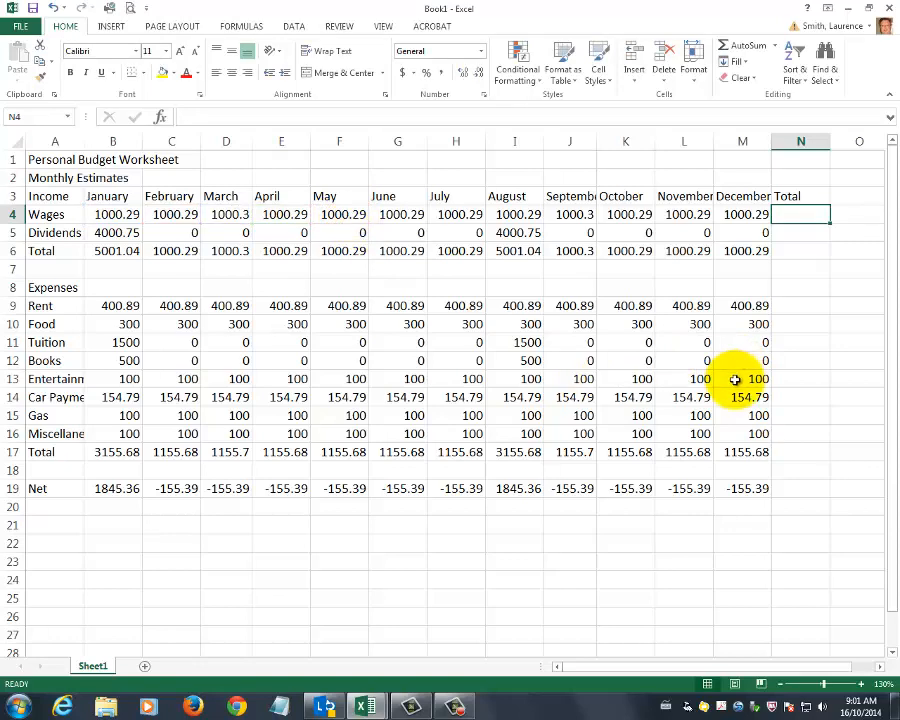
Total the yearly wages in N4 with an AutoSum of B4:M4 and fill the formula down to N19
{"action": "left_click", "coordinate": [745, 50]}
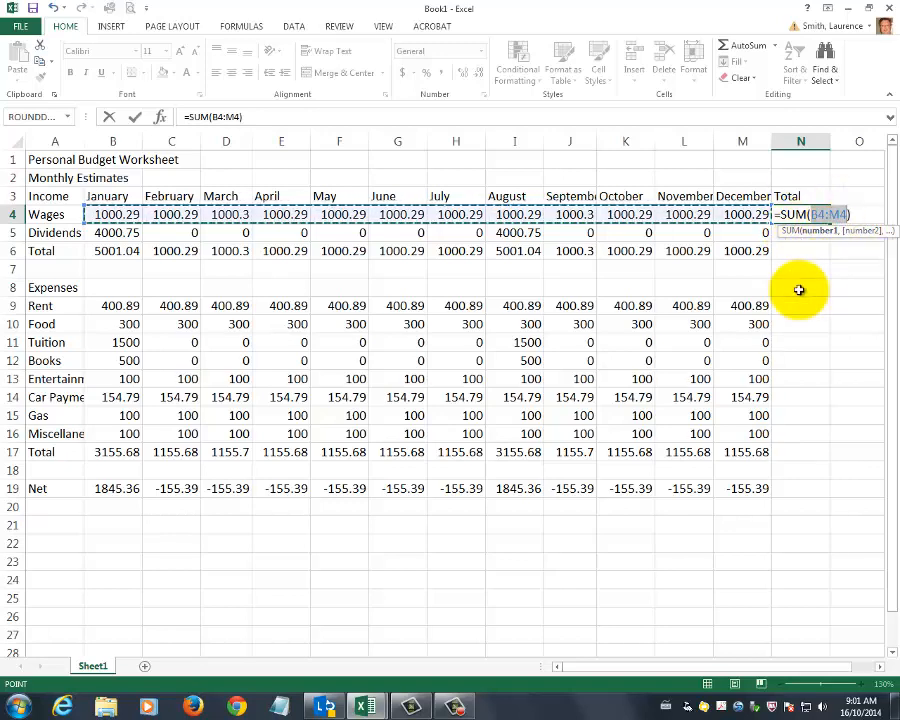
{"action": "key", "text": "Return"}
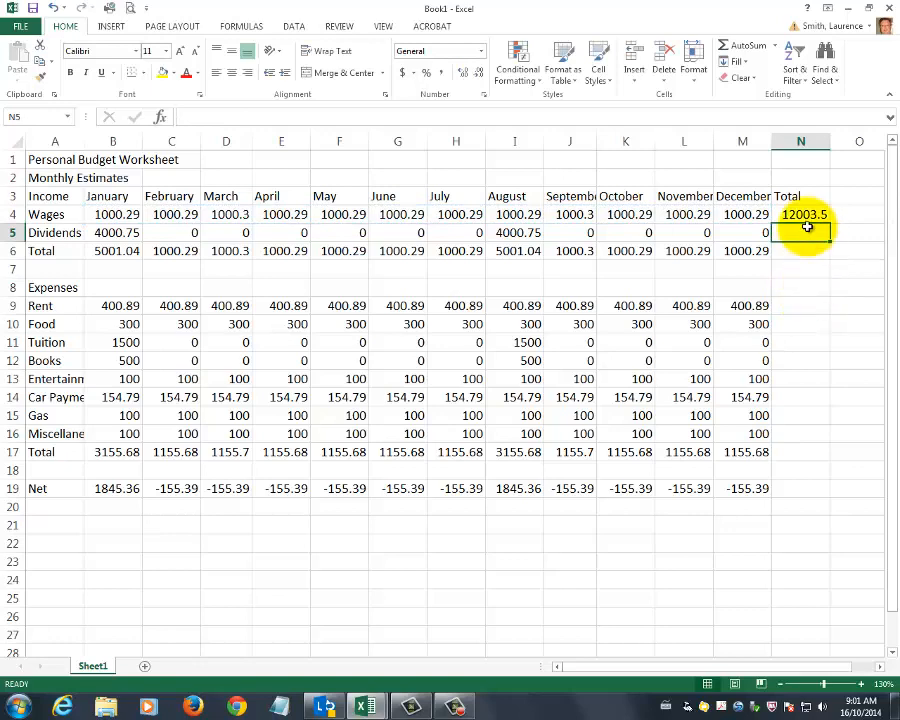
{"action": "key", "text": "Up"}
{"action": "left_click_drag", "start_coordinate": [829, 223], "coordinate": [826, 494]}
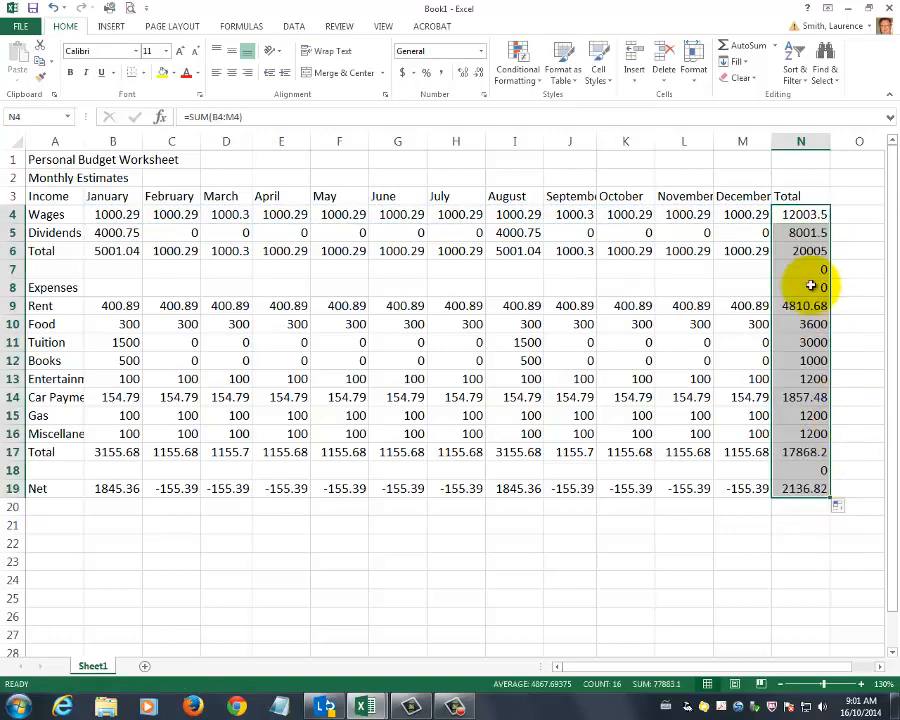
Clear the unneeded totals from the blank and heading rows in N7:N8 and N18
{"action": "left_click_drag", "start_coordinate": [803, 272], "coordinate": [803, 288]}
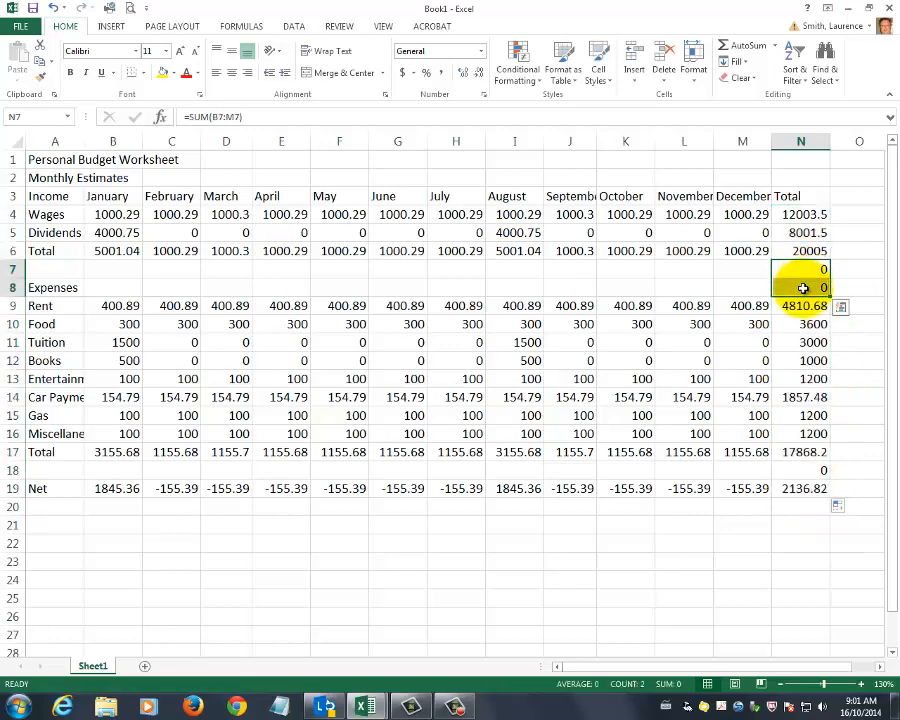
{"action": "key", "text": "Delete"}
{"action": "left_click", "coordinate": [806, 468]}
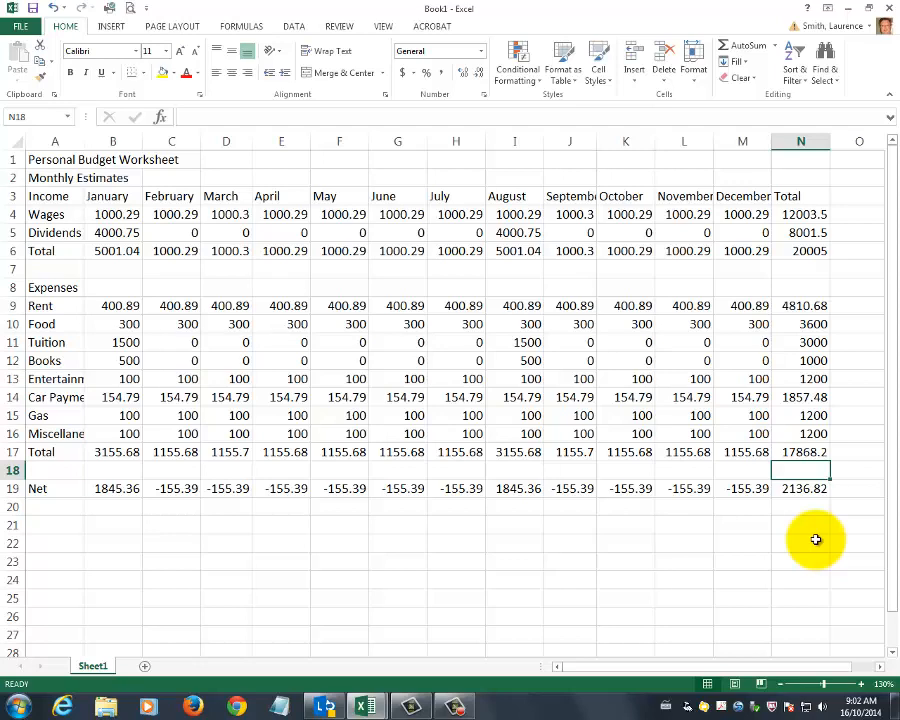
Switch to the completed budget workbook, select its Personal Budget Worksheet title and collapse the formula bar to one line
{"action": "mouse_move", "coordinate": [364, 704]}
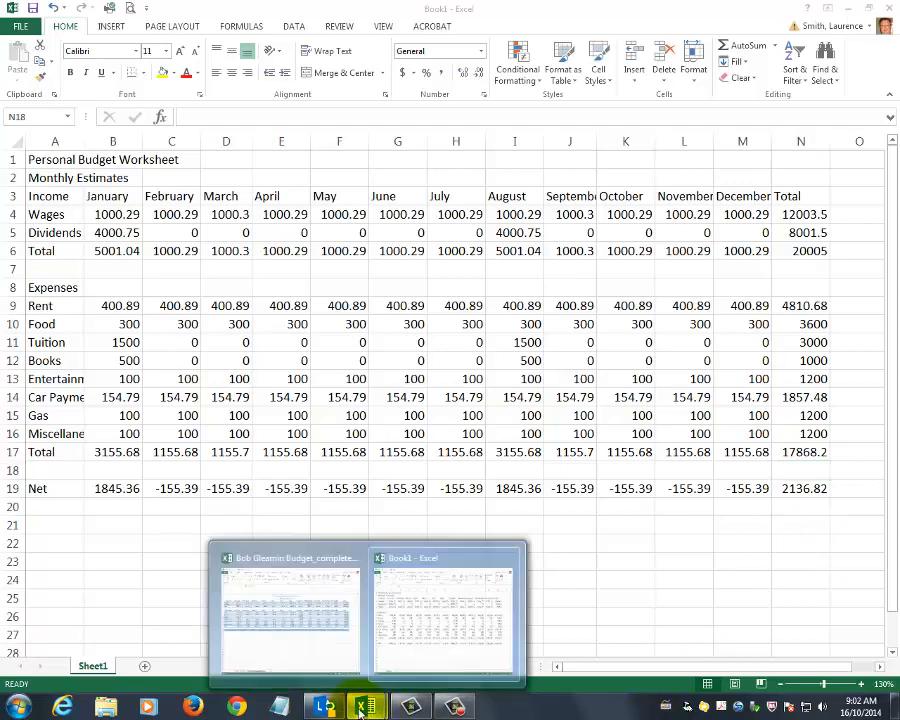
{"action": "left_click", "coordinate": [283, 632]}
{"action": "left_click", "coordinate": [410, 181]}
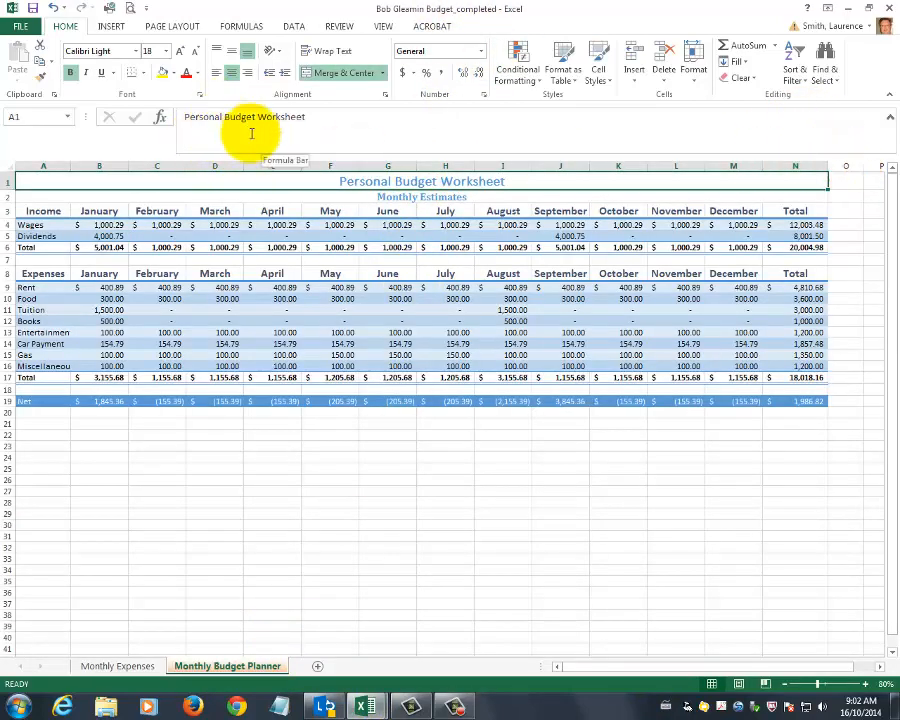
{"action": "left_click", "coordinate": [891, 121]}
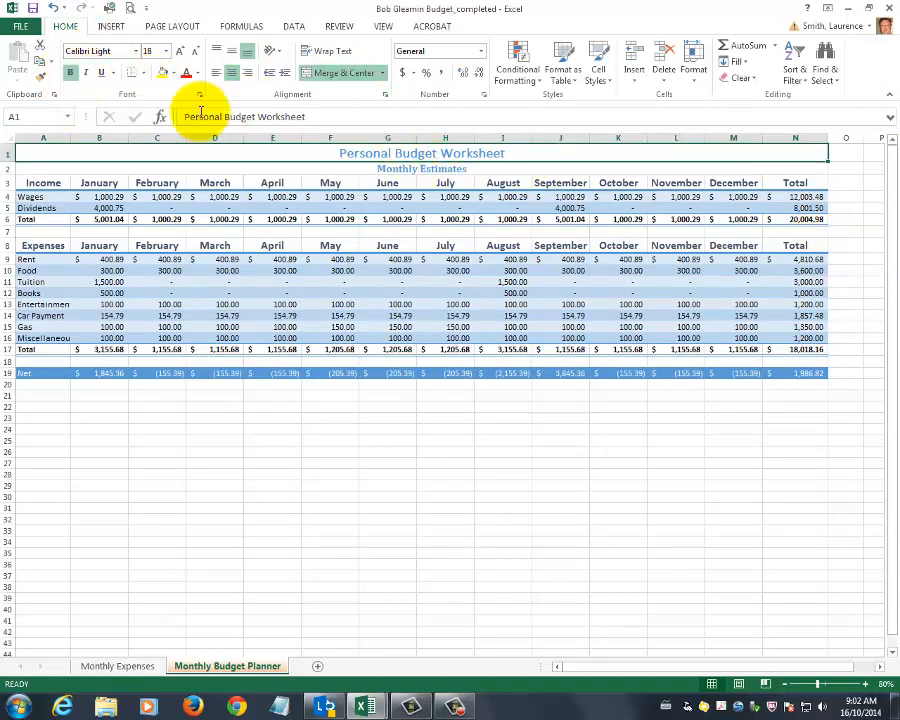
Collapse the ribbon and restore it with the Show Tabs and Commands display option, doing this twice
{"action": "left_click", "coordinate": [889, 97]}
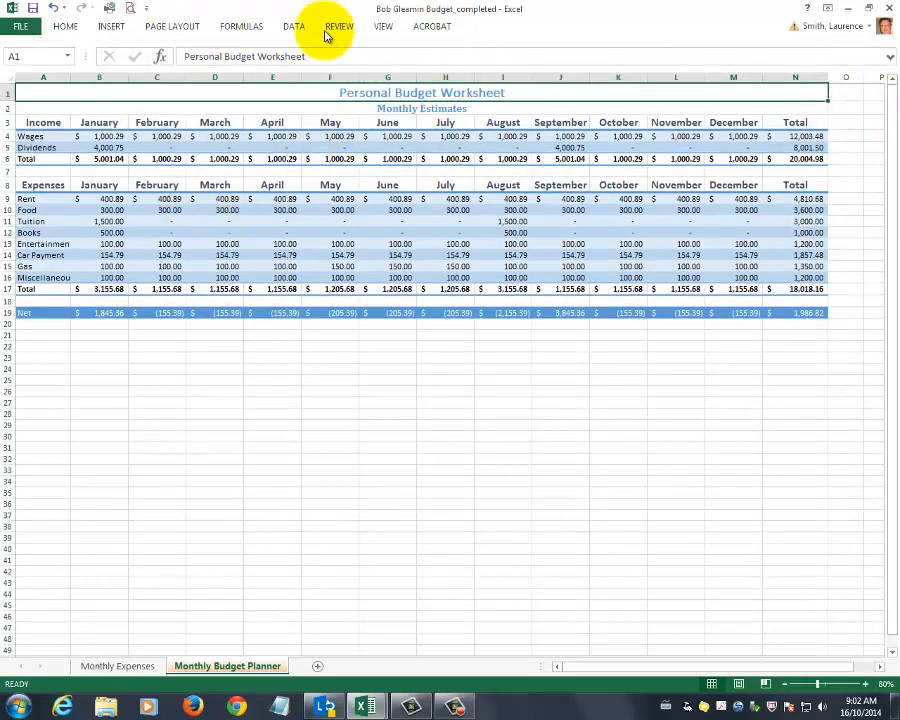
{"action": "left_click", "coordinate": [186, 31]}
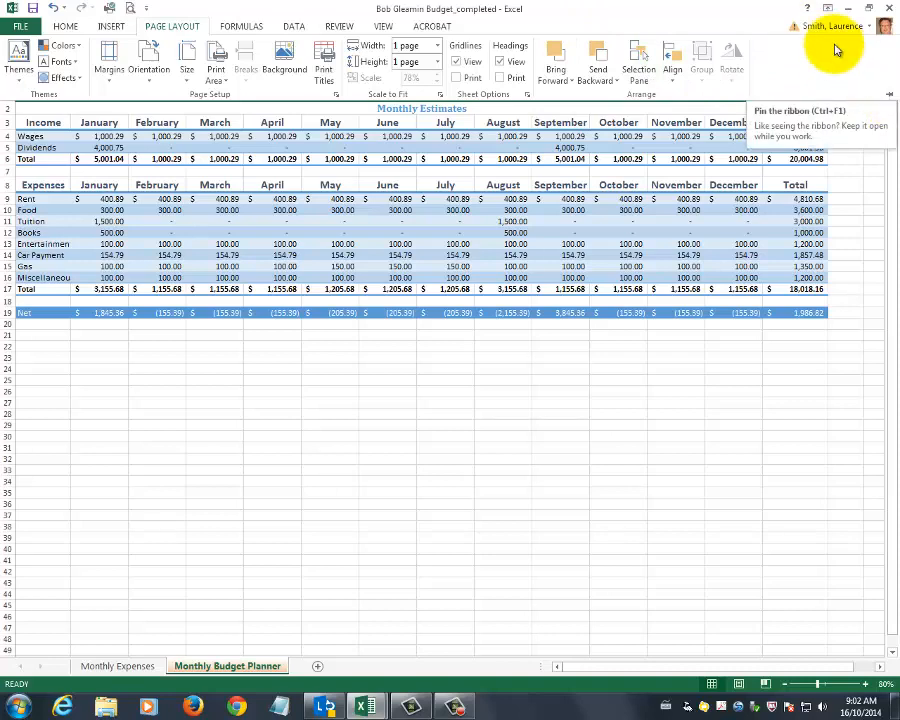
{"action": "left_click", "coordinate": [828, 9]}
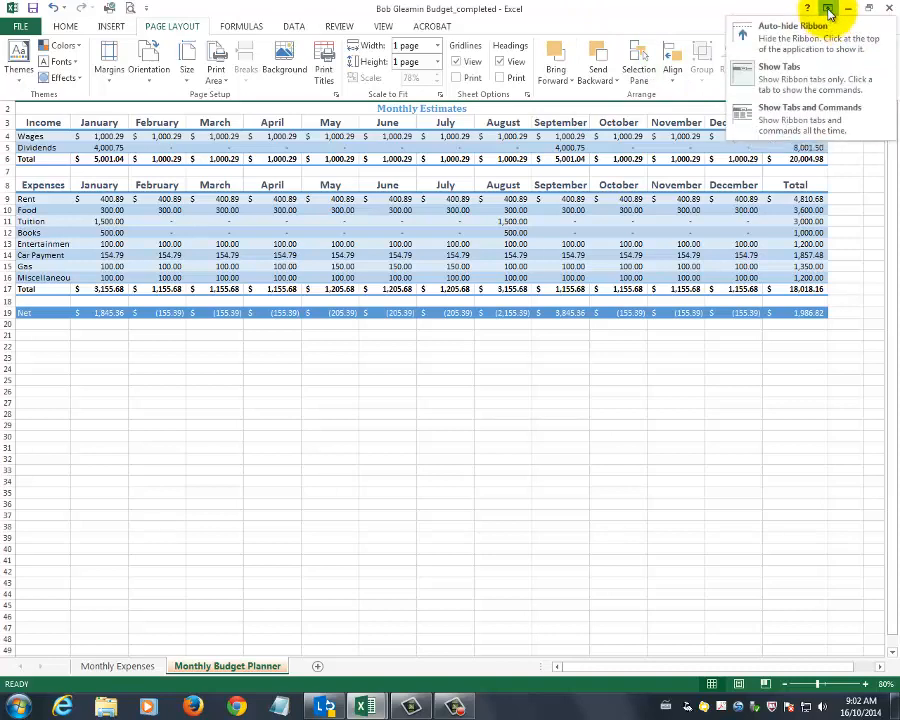
{"action": "left_click", "coordinate": [820, 121]}
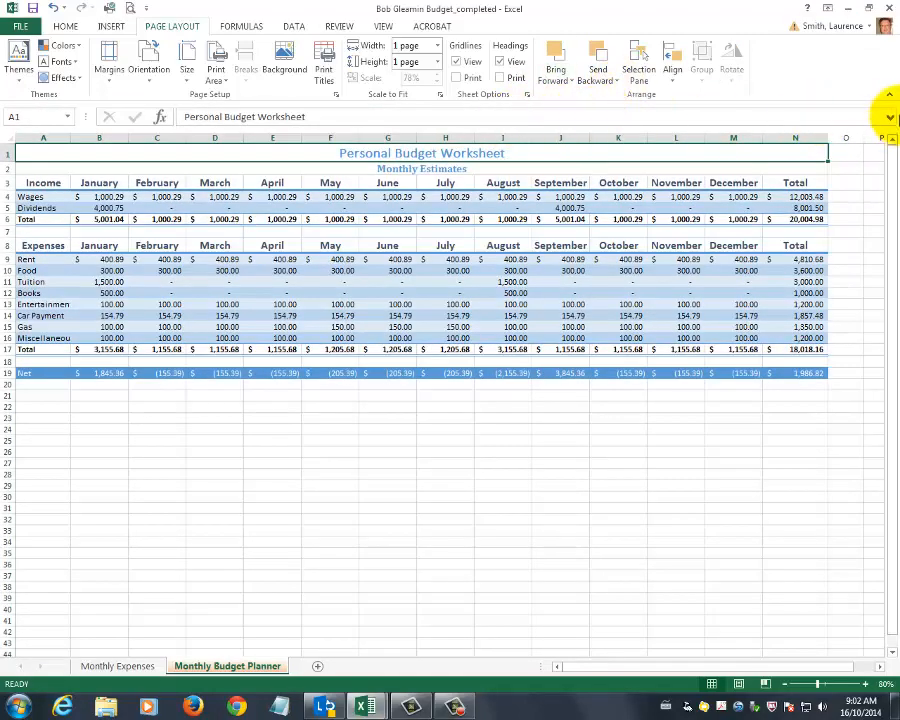
{"action": "left_click", "coordinate": [889, 97]}
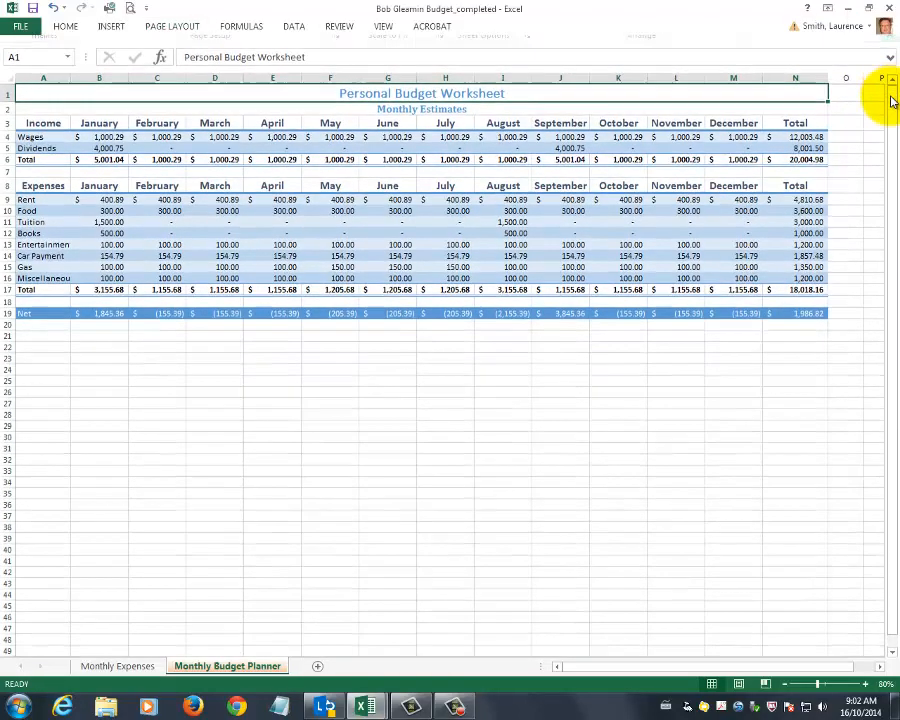
{"action": "left_click", "coordinate": [241, 28]}
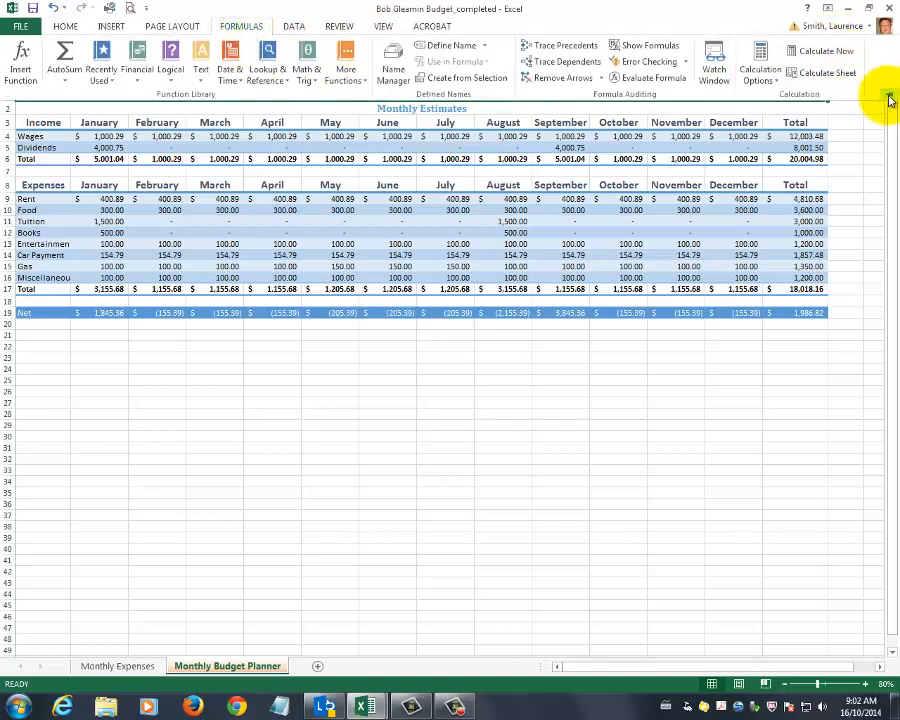
{"action": "left_click", "coordinate": [829, 8]}
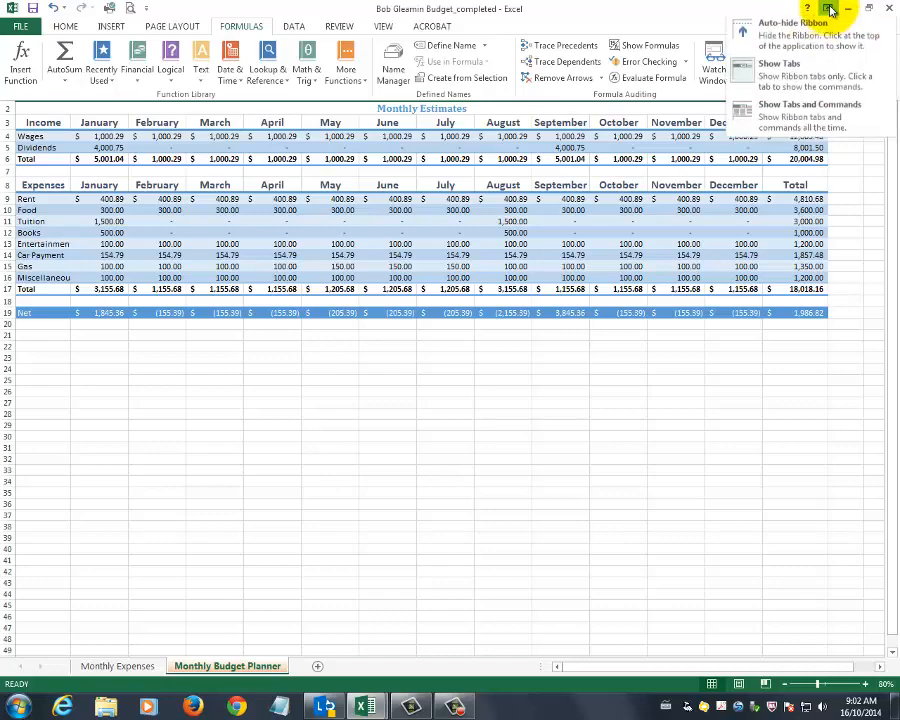
{"action": "left_click", "coordinate": [836, 122]}
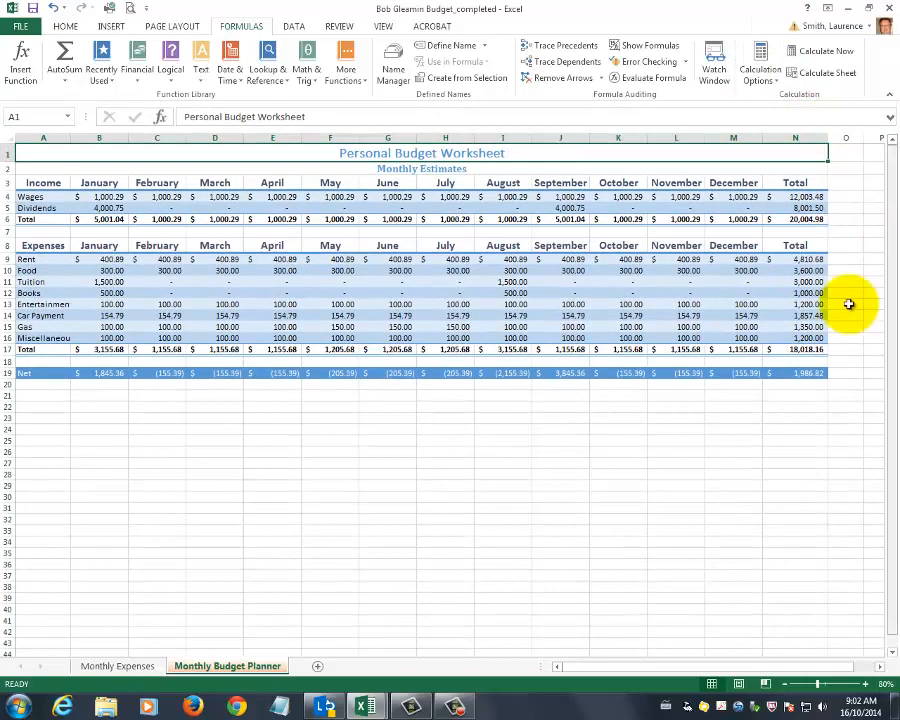
Check the Merge & Center alignment of the completed workbook's title in A1 and return to Book1
{"action": "left_click", "coordinate": [581, 430]}
{"action": "left_click", "coordinate": [376, 155]}
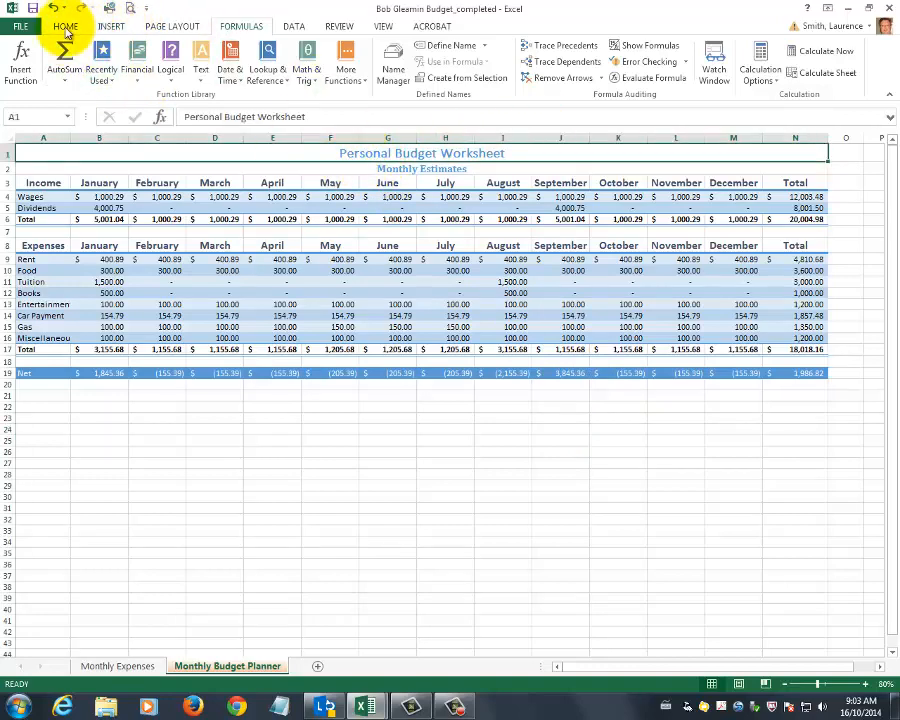
{"action": "left_click", "coordinate": [66, 26]}
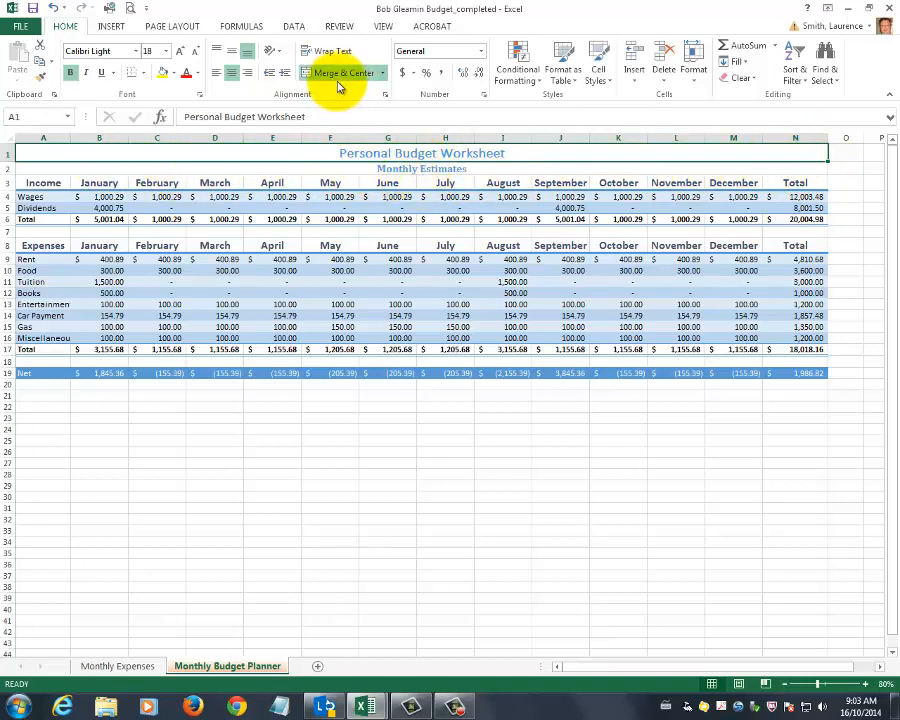
{"action": "mouse_move", "coordinate": [365, 707]}
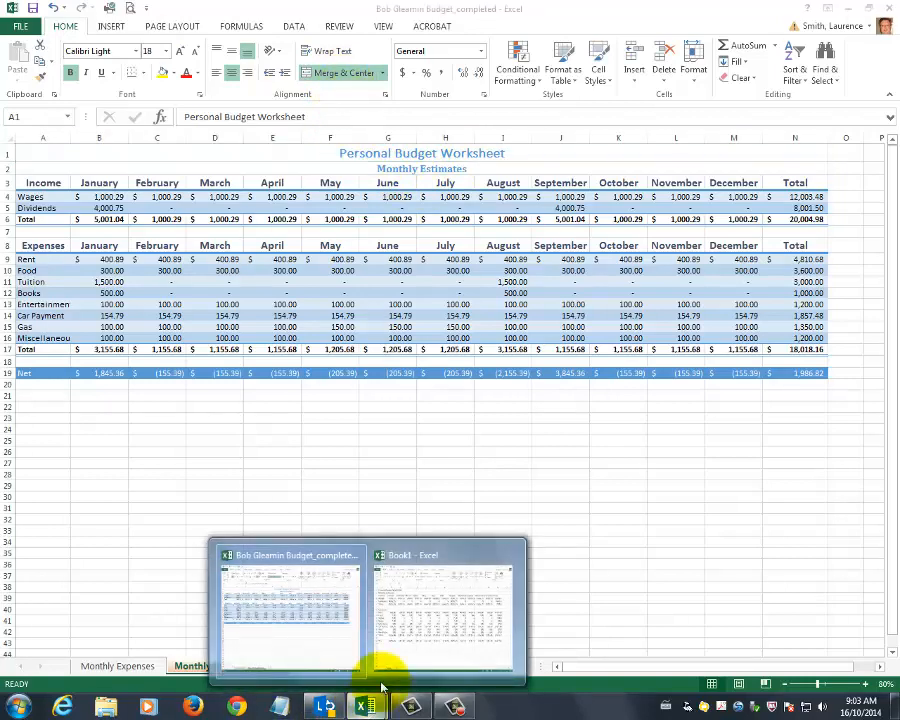
{"action": "left_click", "coordinate": [442, 640]}
{"action": "left_click", "coordinate": [490, 216]}
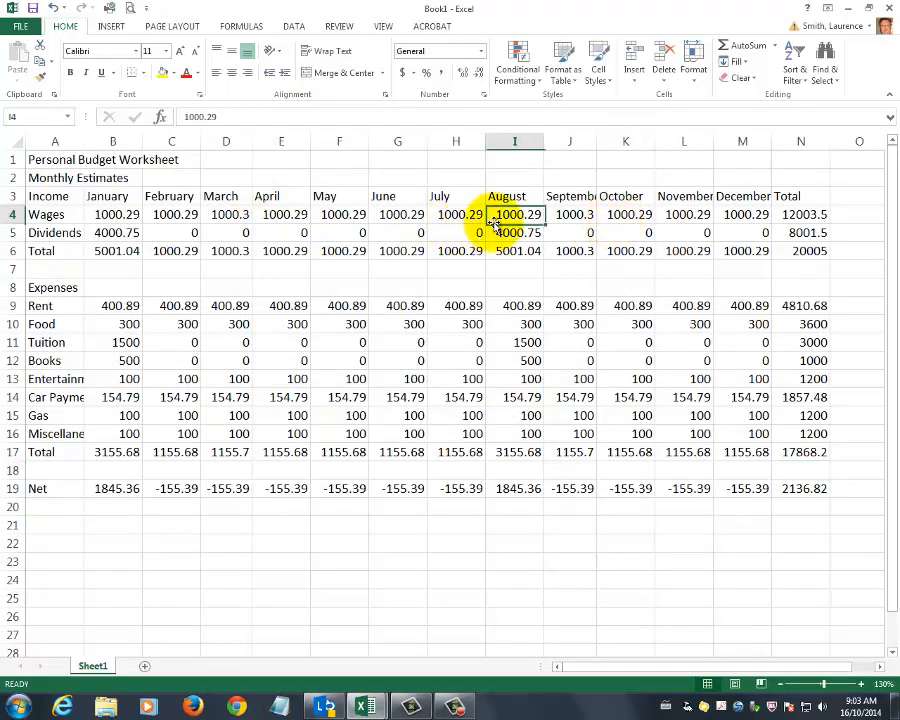
Merge and center the Personal Budget Worksheet title across A1:N1 and the Monthly Estimates subtitle across A2:N2
{"action": "left_click", "coordinate": [55, 163]}
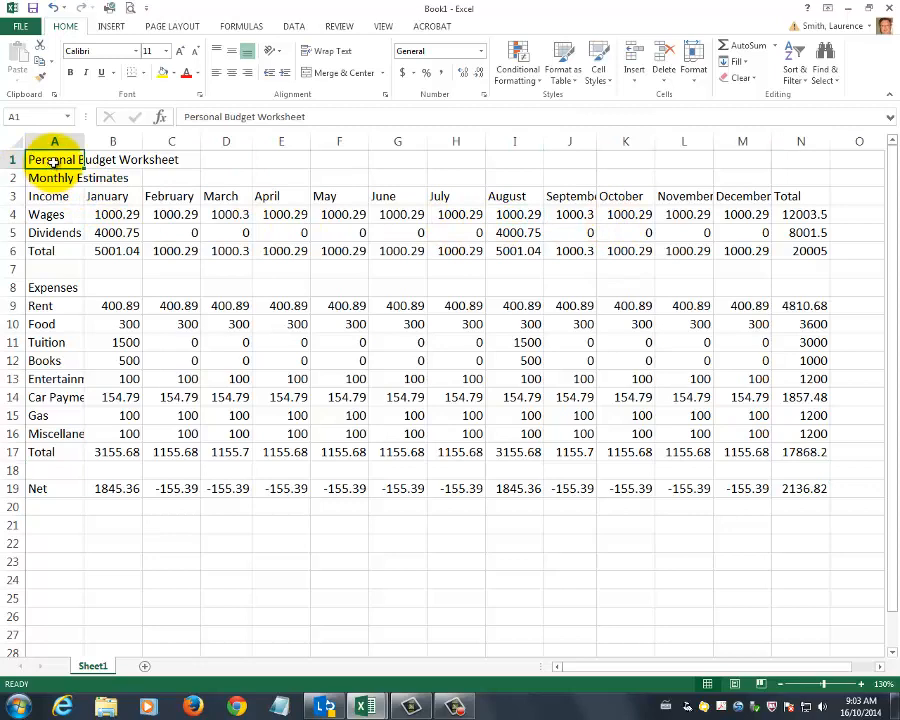
{"action": "left_click_drag", "start_coordinate": [55, 163], "coordinate": [808, 163]}
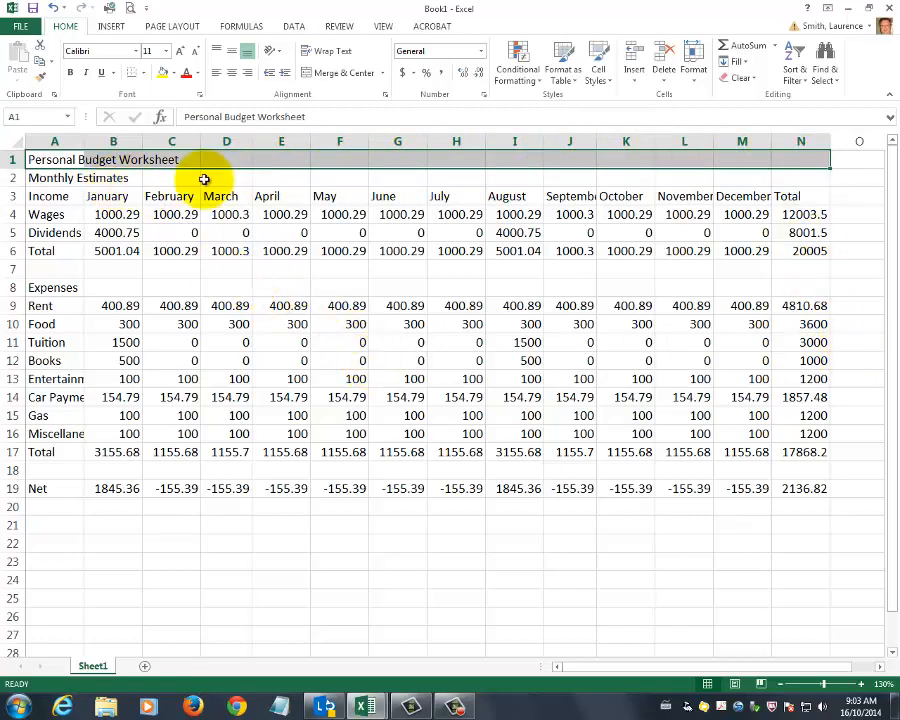
{"action": "left_click", "coordinate": [337, 73]}
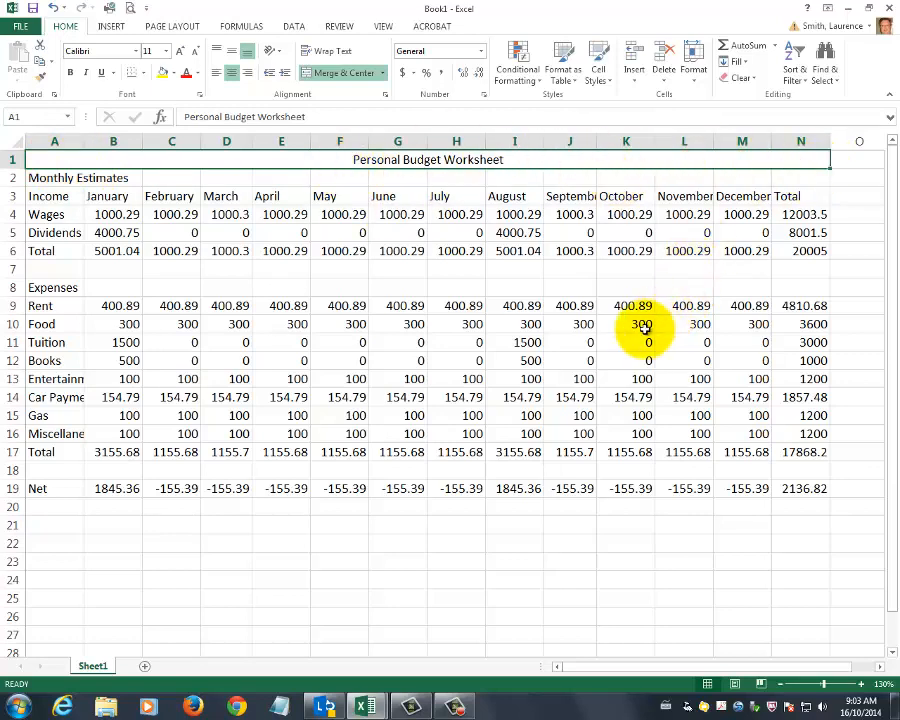
{"action": "left_click_drag", "start_coordinate": [36, 176], "coordinate": [790, 178]}
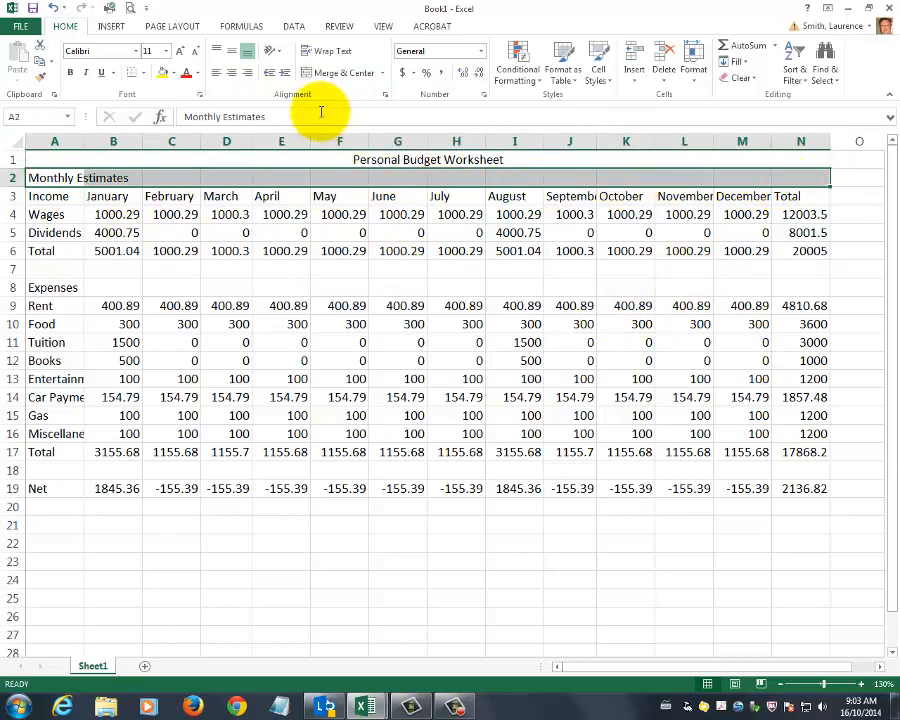
{"action": "left_click", "coordinate": [329, 78]}
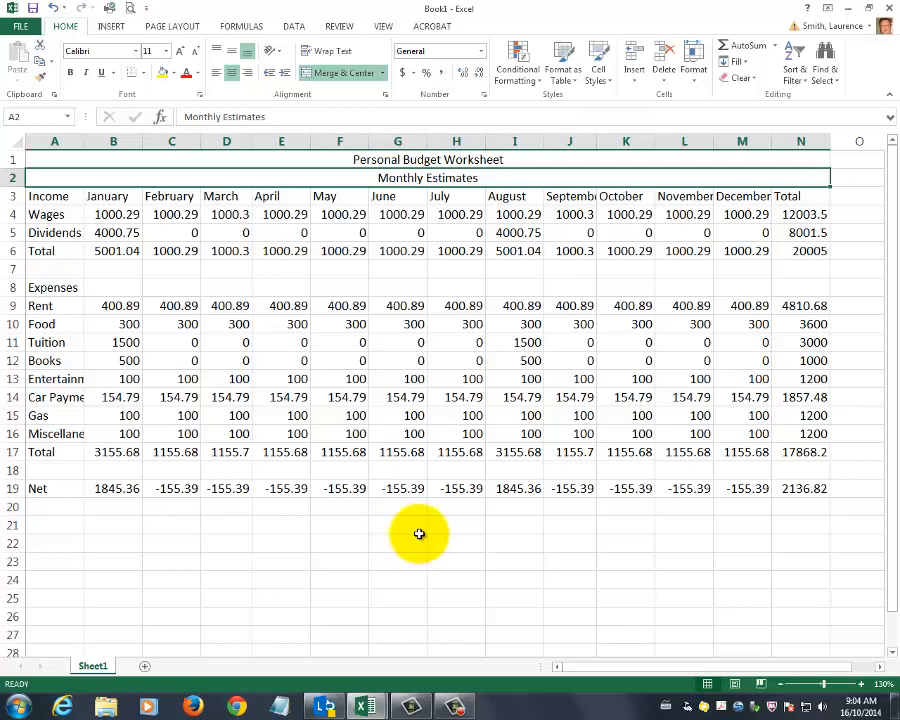
Apply the comma number style to the income, expense and net figures in B4:N19
{"action": "left_click", "coordinate": [350, 327]}
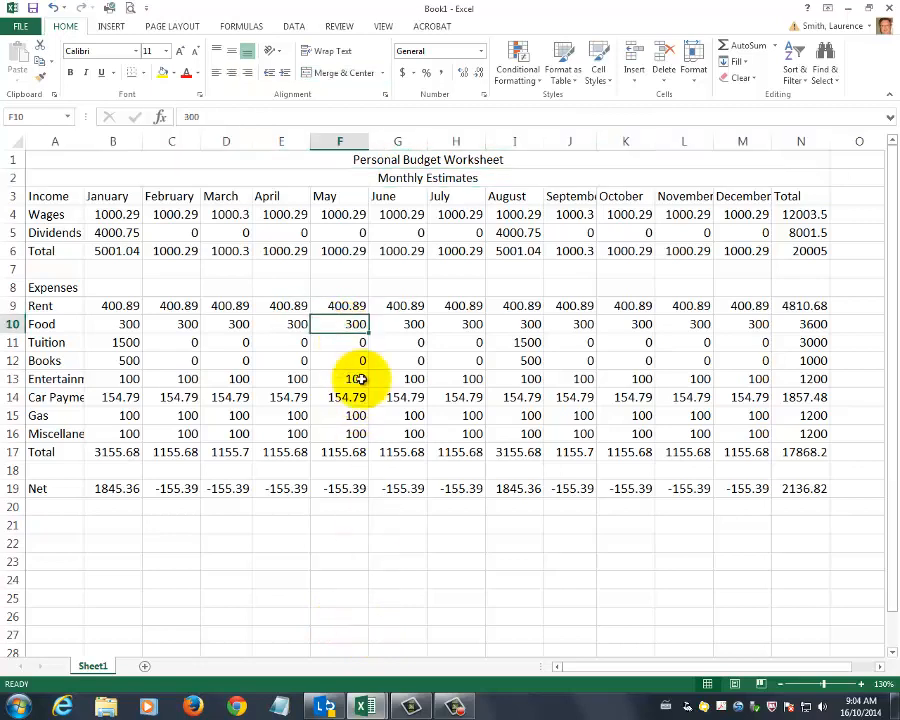
{"action": "left_click", "coordinate": [342, 452]}
{"action": "left_click", "coordinate": [352, 253]}
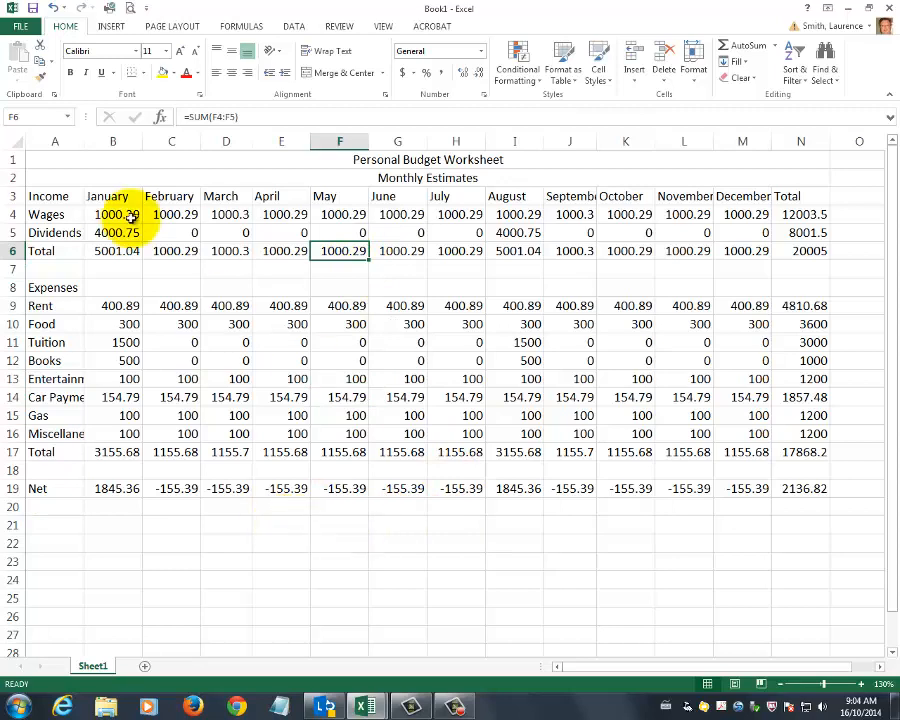
{"action": "left_click_drag", "start_coordinate": [110, 215], "coordinate": [806, 492]}
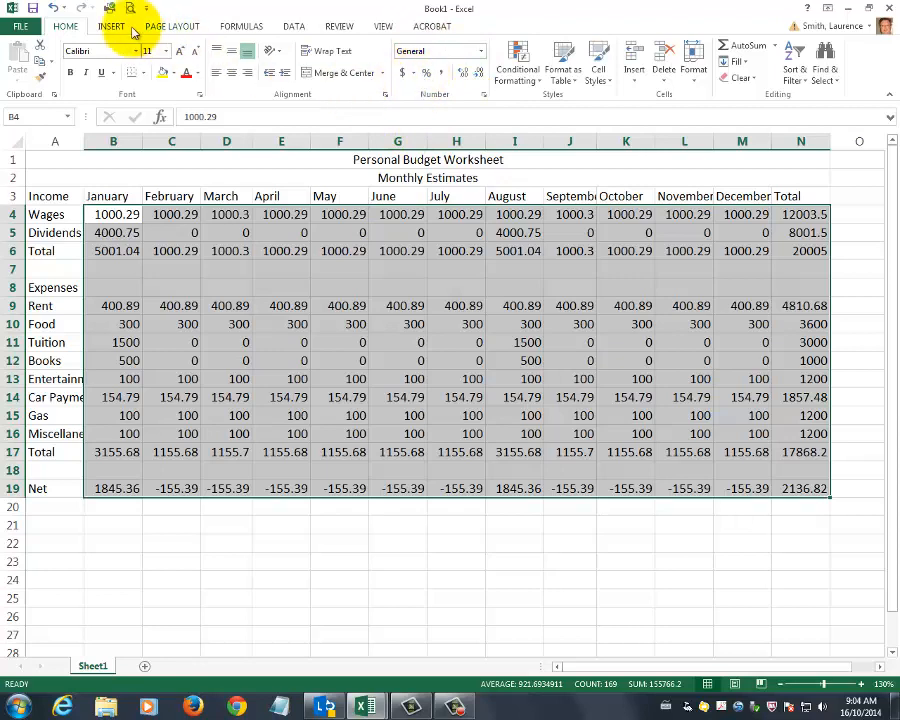
{"action": "left_click", "coordinate": [444, 75]}
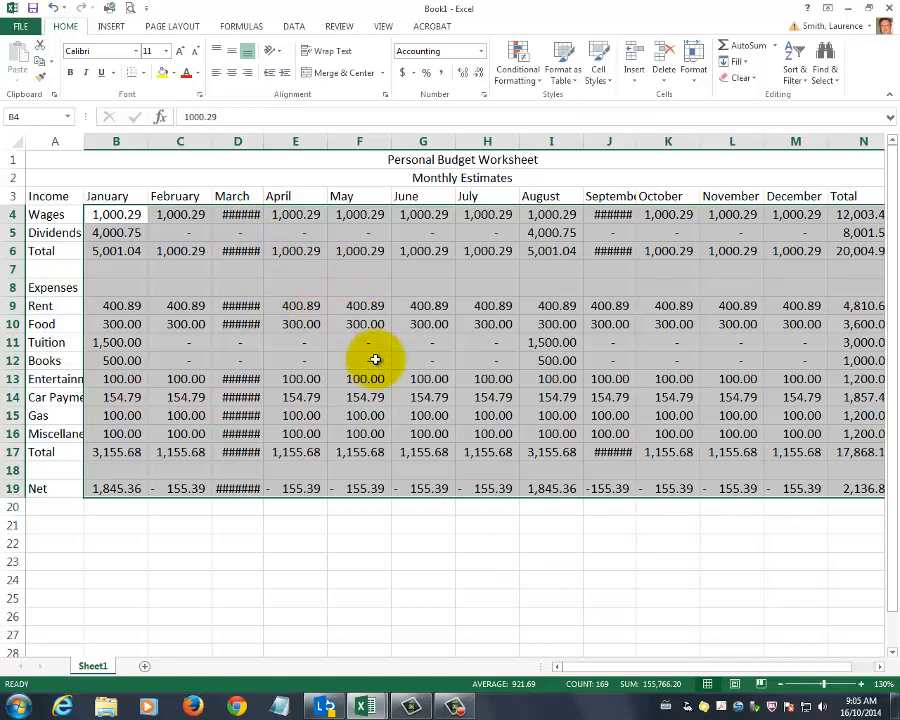
{"action": "left_click", "coordinate": [309, 272]}
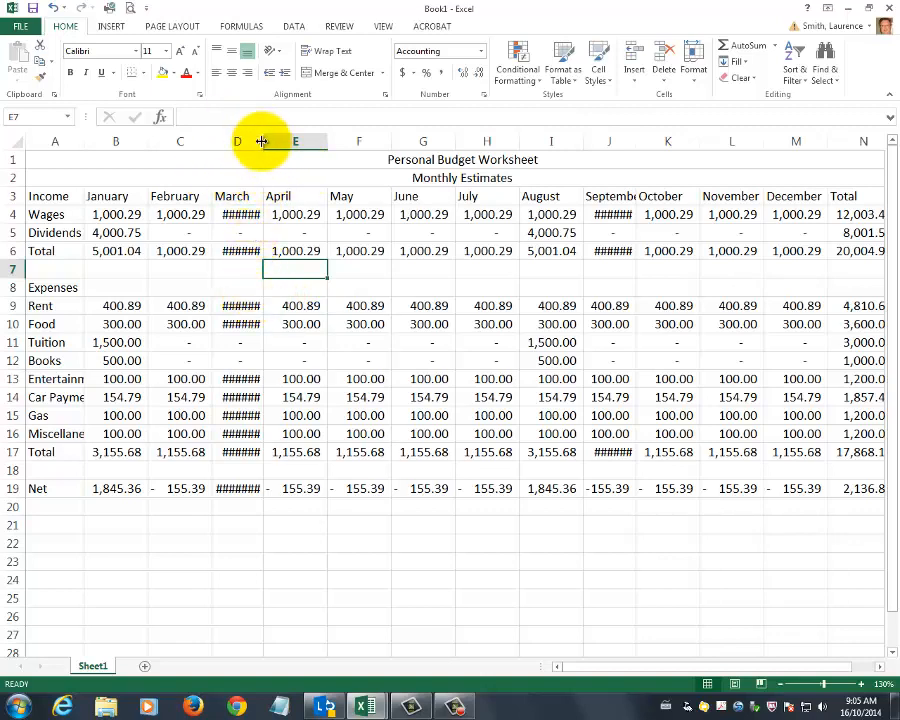
Narrow the March through July, October and December columns until their figures no longer fit
{"action": "mouse_move", "coordinate": [262, 141]}
{"action": "left_mouse_down"}
{"action": "mouse_move", "coordinate": [283, 141]}
{"action": "mouse_move", "coordinate": [256, 142]}
{"action": "left_mouse_up"}
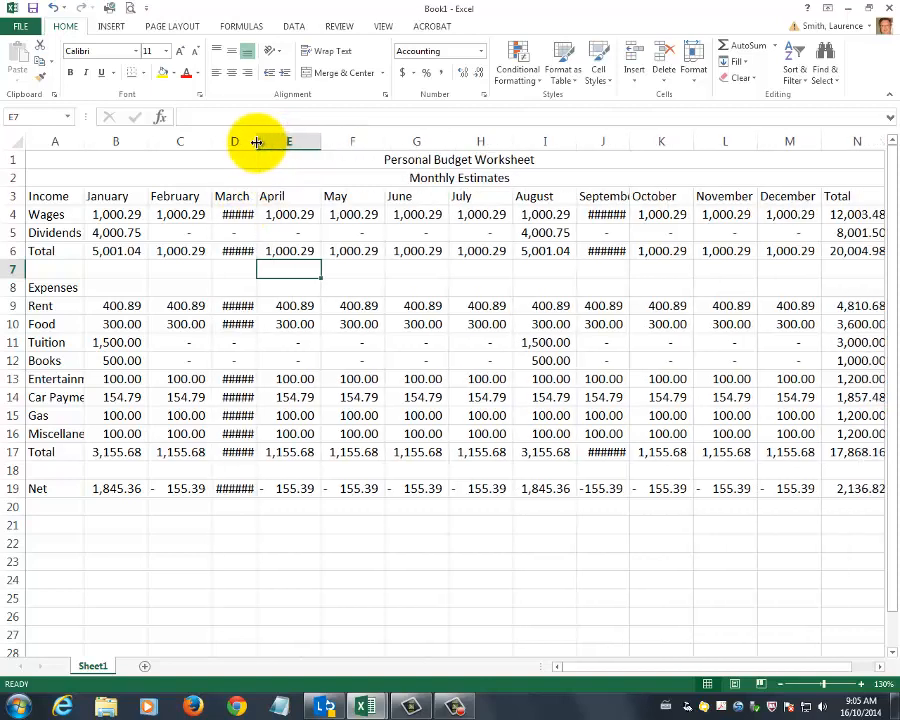
{"action": "left_click_drag", "start_coordinate": [322, 142], "coordinate": [296, 141]}
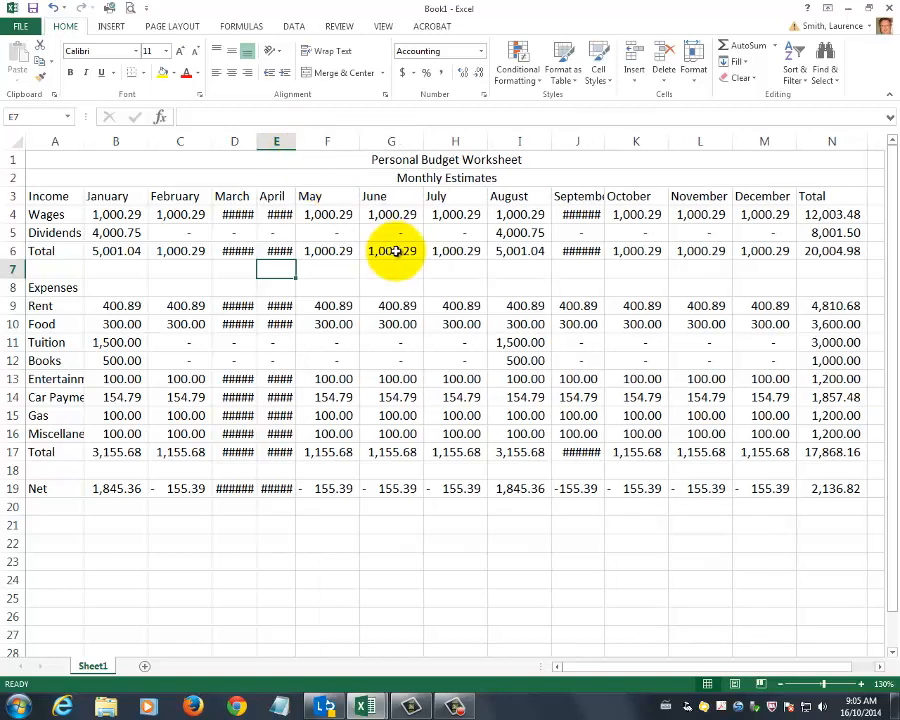
{"action": "left_click", "coordinate": [455, 215]}
{"action": "left_click", "coordinate": [461, 141]}
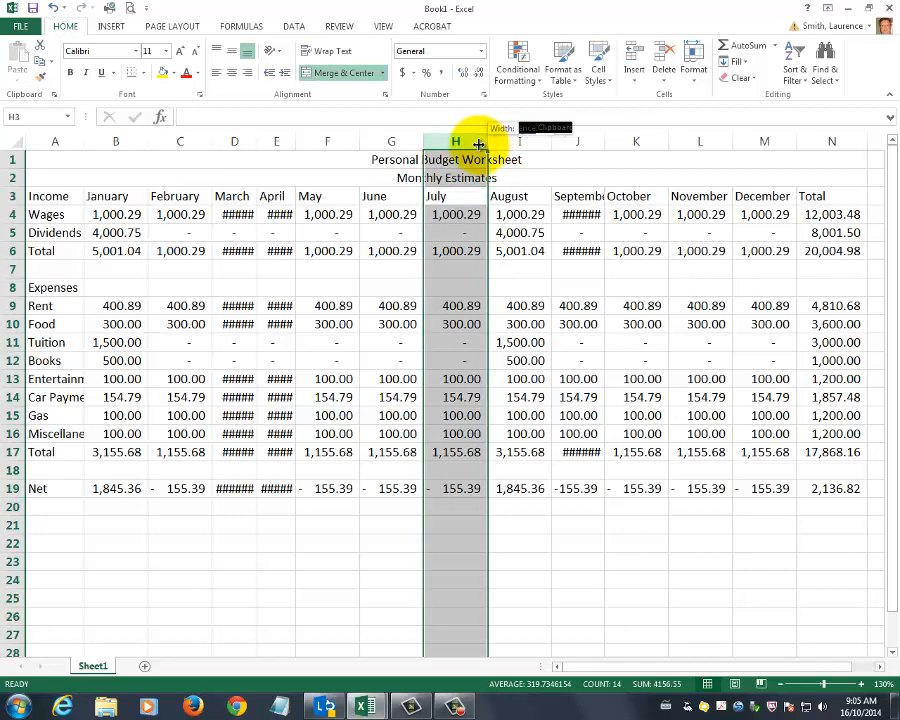
{"action": "left_click_drag", "start_coordinate": [479, 144], "coordinate": [401, 142]}
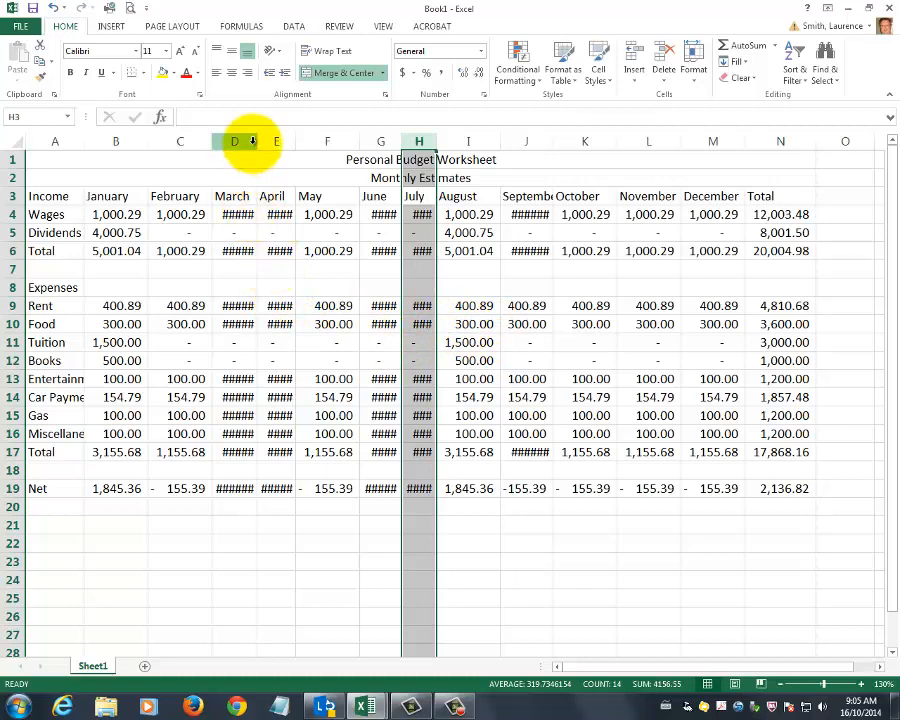
{"action": "mouse_move", "coordinate": [256, 143]}
{"action": "left_mouse_down"}
{"action": "mouse_move", "coordinate": [348, 144]}
{"action": "mouse_move", "coordinate": [263, 144]}
{"action": "left_mouse_up"}
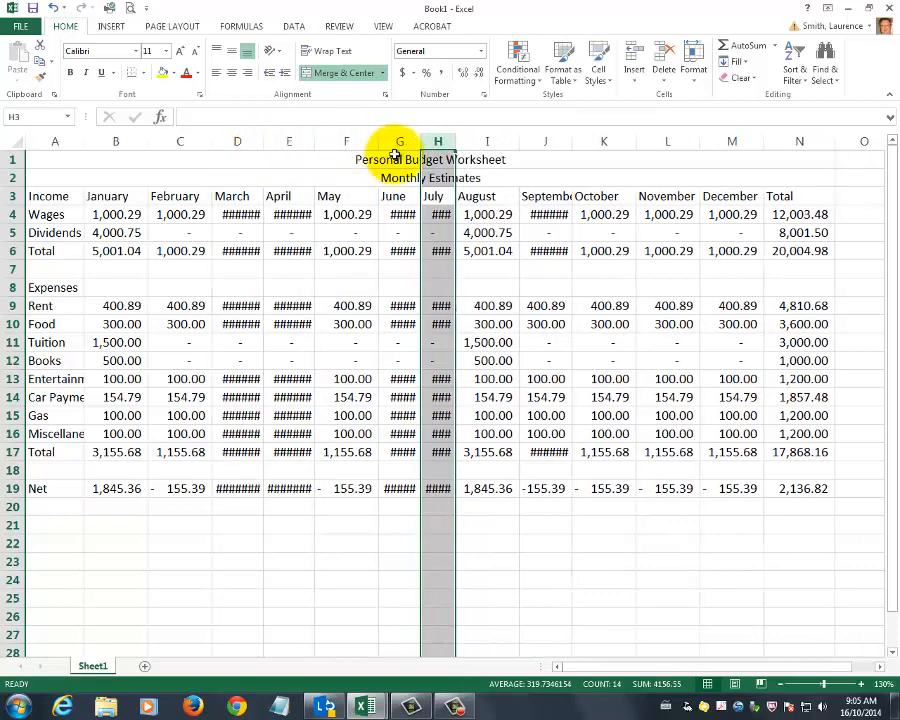
{"action": "left_click_drag", "start_coordinate": [379, 144], "coordinate": [356, 144]}
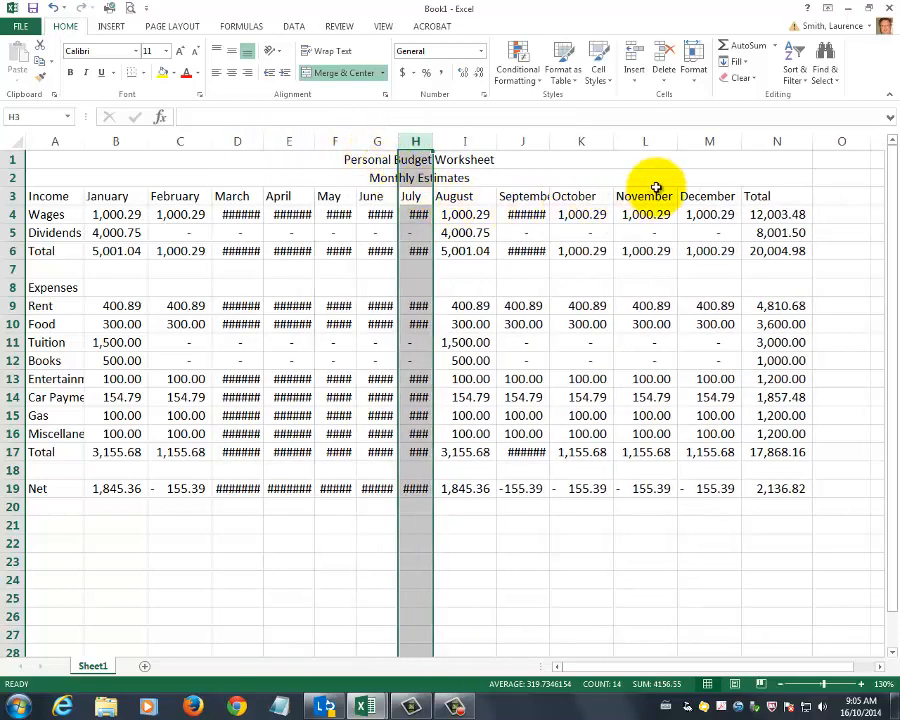
{"action": "left_click_drag", "start_coordinate": [617, 144], "coordinate": [603, 144]}
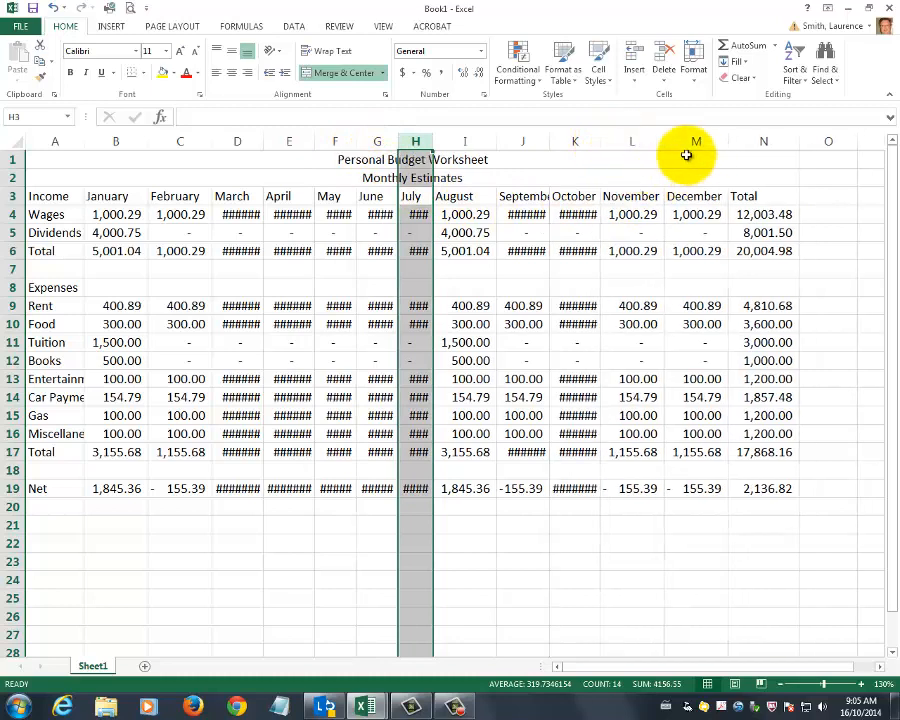
{"action": "left_click_drag", "start_coordinate": [730, 145], "coordinate": [706, 146]}
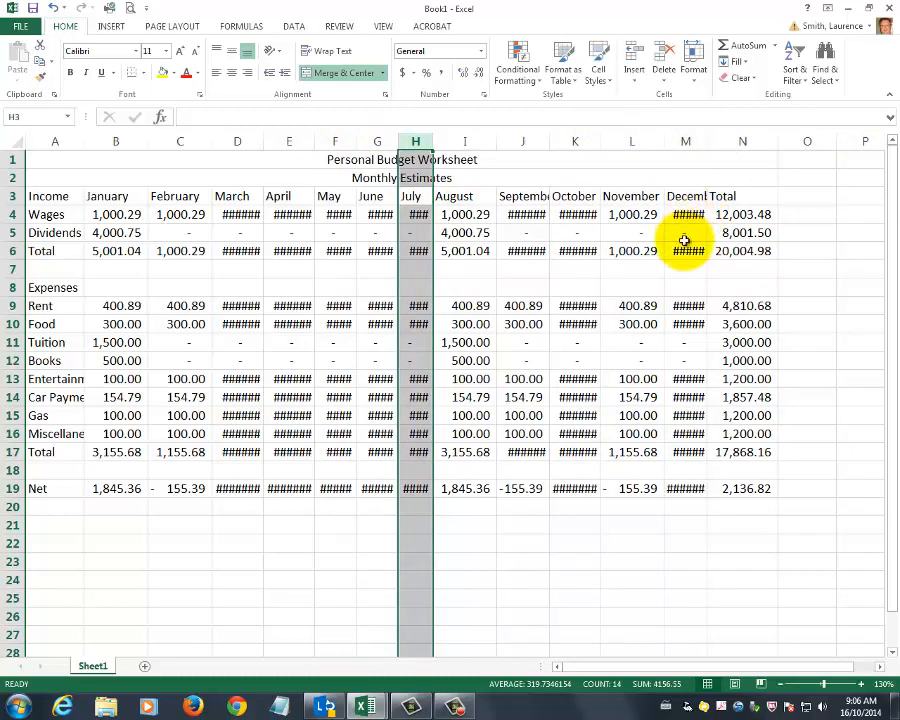
AutoFit the March through December columns (D:M) to their contents
{"action": "left_click", "coordinate": [208, 177]}
{"action": "left_click", "coordinate": [236, 213]}
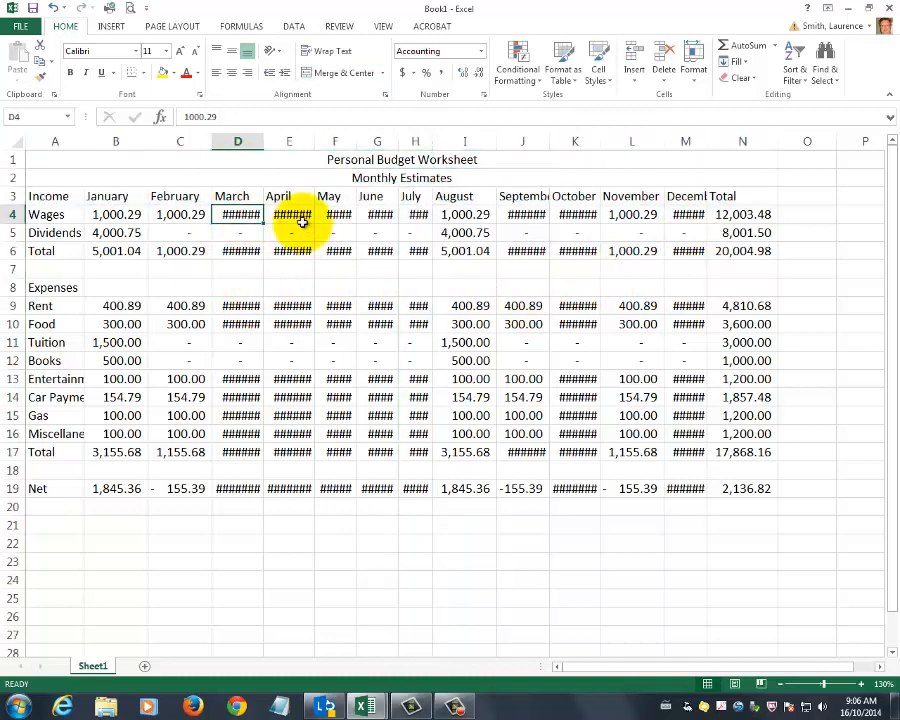
{"action": "left_click", "coordinate": [294, 218]}
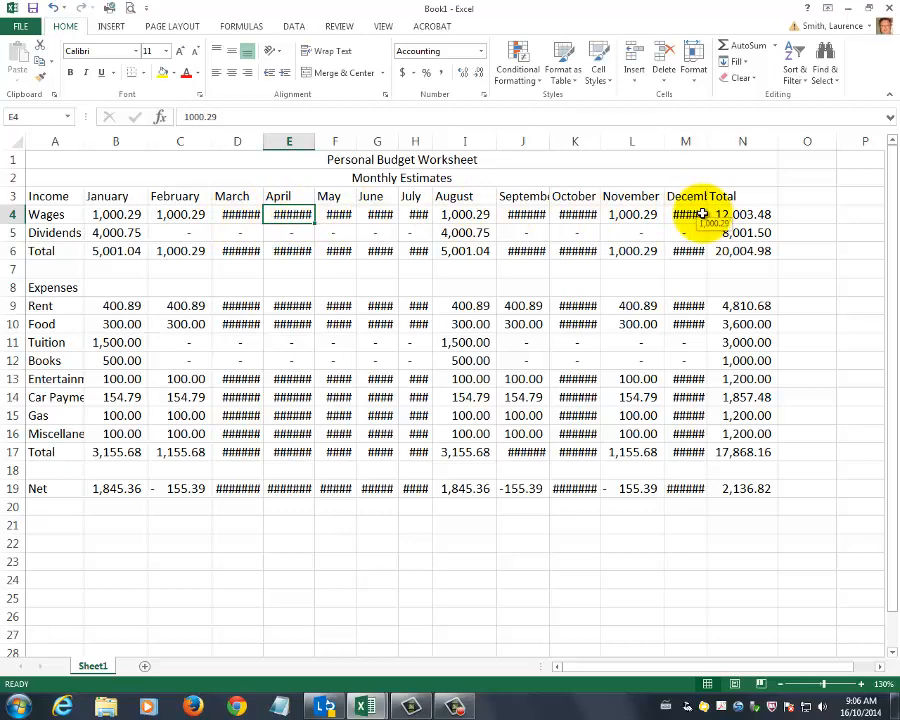
{"action": "left_click", "coordinate": [237, 142]}
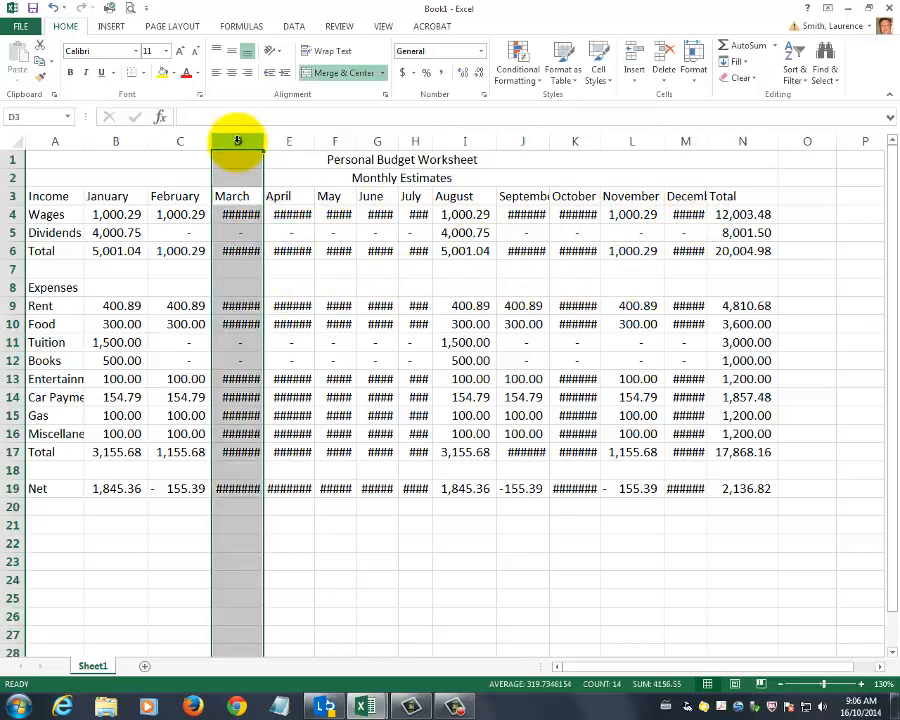
{"action": "left_click_drag", "start_coordinate": [237, 141], "coordinate": [687, 143]}
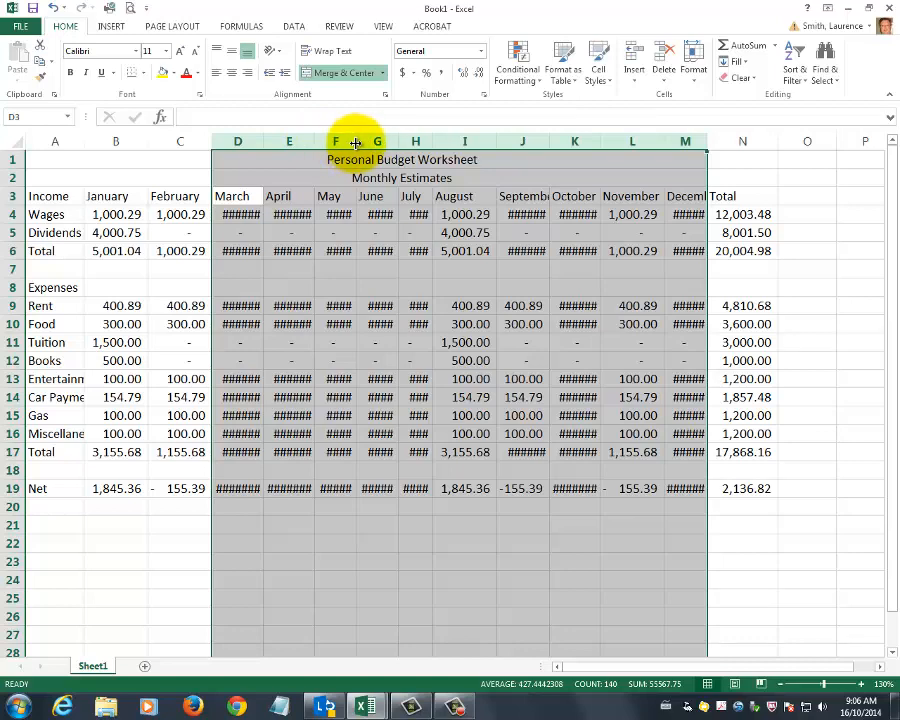
{"action": "double_click", "coordinate": [356, 142]}
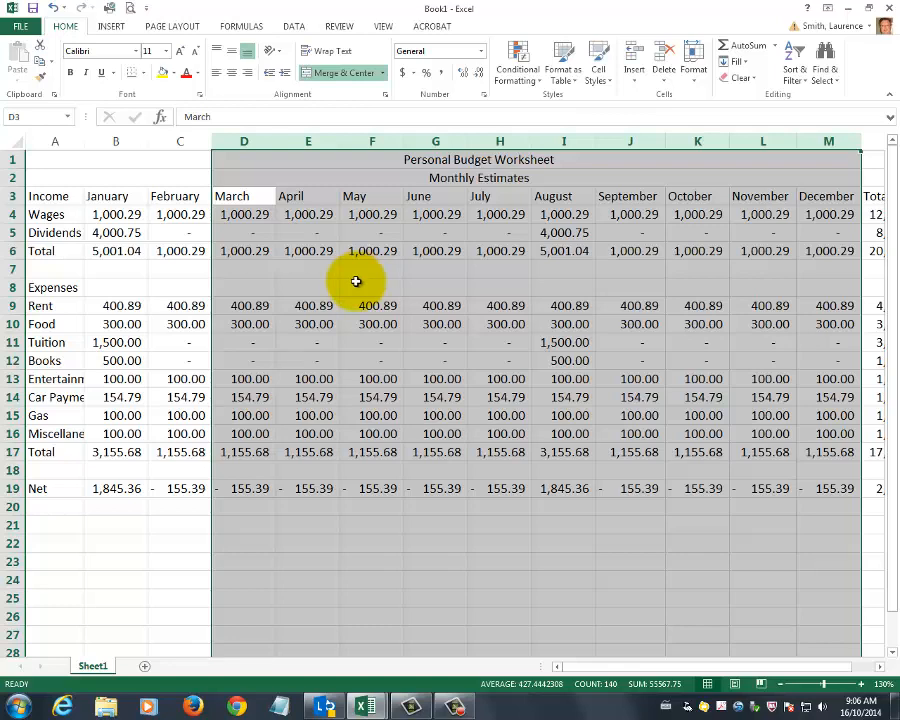
Apply the Title cell style to the Personal Budget Worksheet heading in A1
{"action": "left_click", "coordinate": [779, 683]}
{"action": "left_click", "coordinate": [354, 531]}
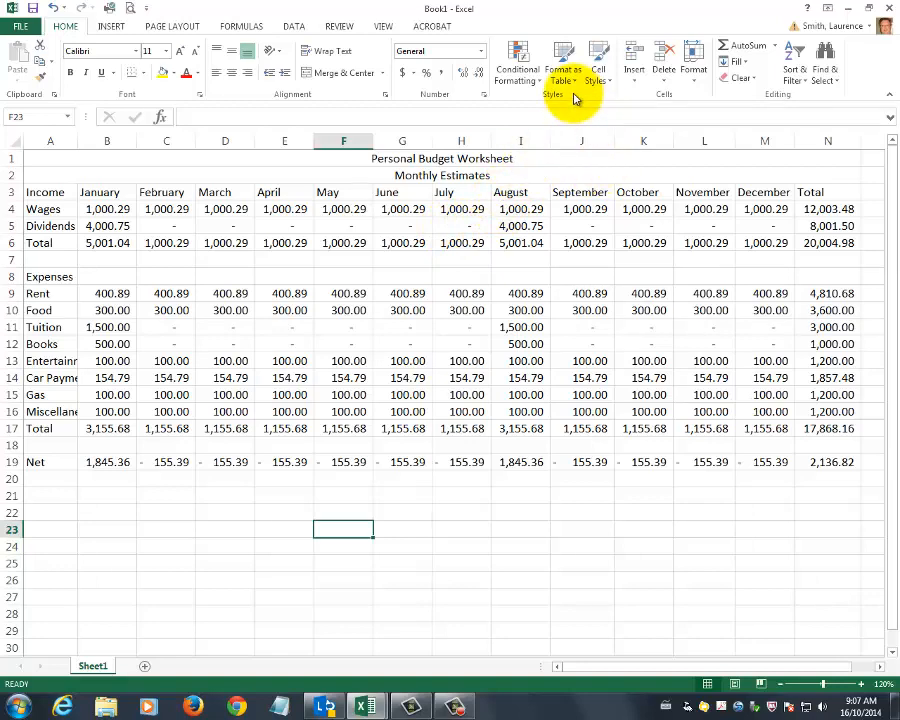
{"action": "left_click", "coordinate": [422, 158]}
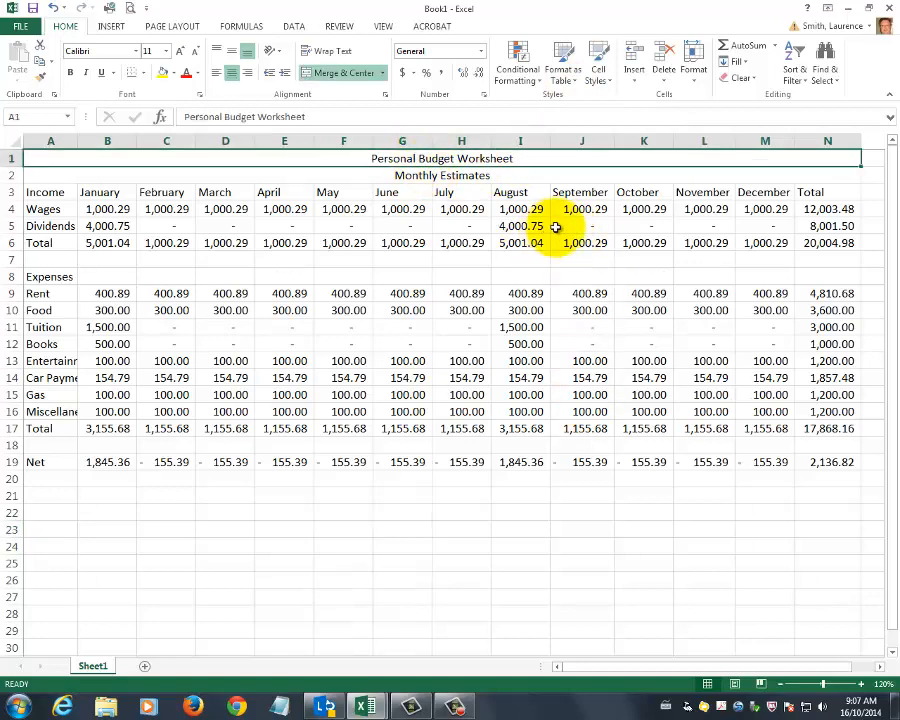
{"action": "left_click", "coordinate": [600, 75]}
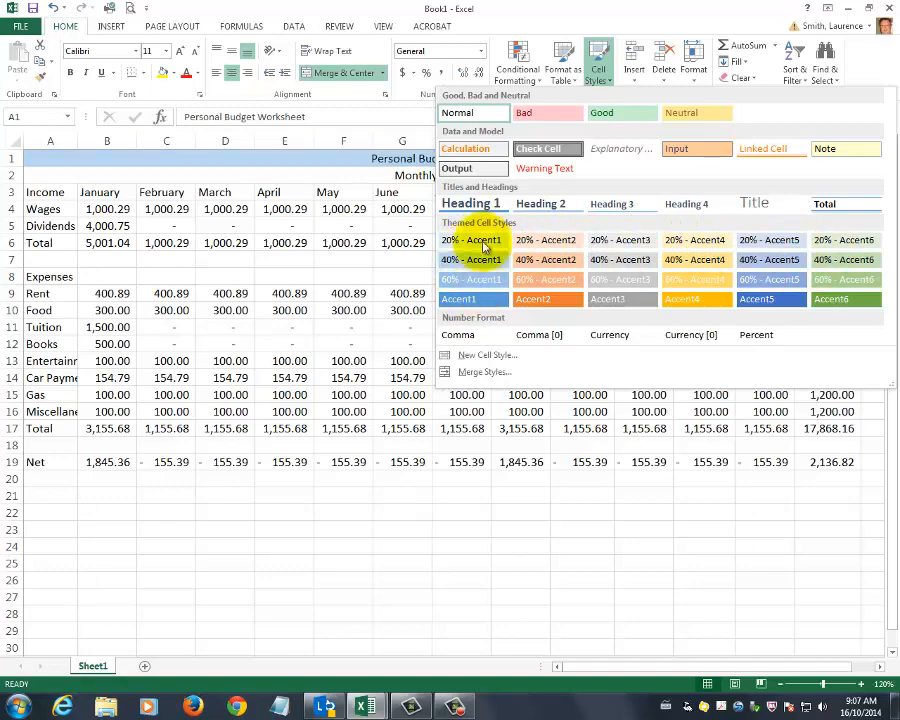
{"action": "left_click", "coordinate": [756, 208]}
Increase the Monthly Estimates subtitle in A2 to font size 14 and color its text with the base blue theme color
{"action": "left_click", "coordinate": [455, 188]}
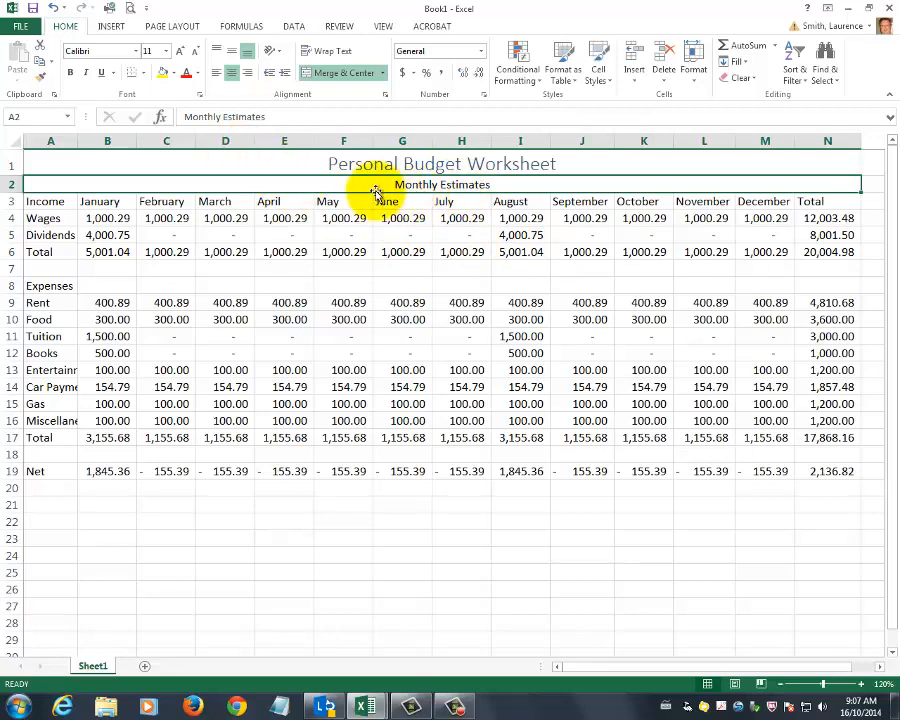
{"action": "left_click", "coordinate": [183, 53]}
{"action": "left_click", "coordinate": [183, 53]}
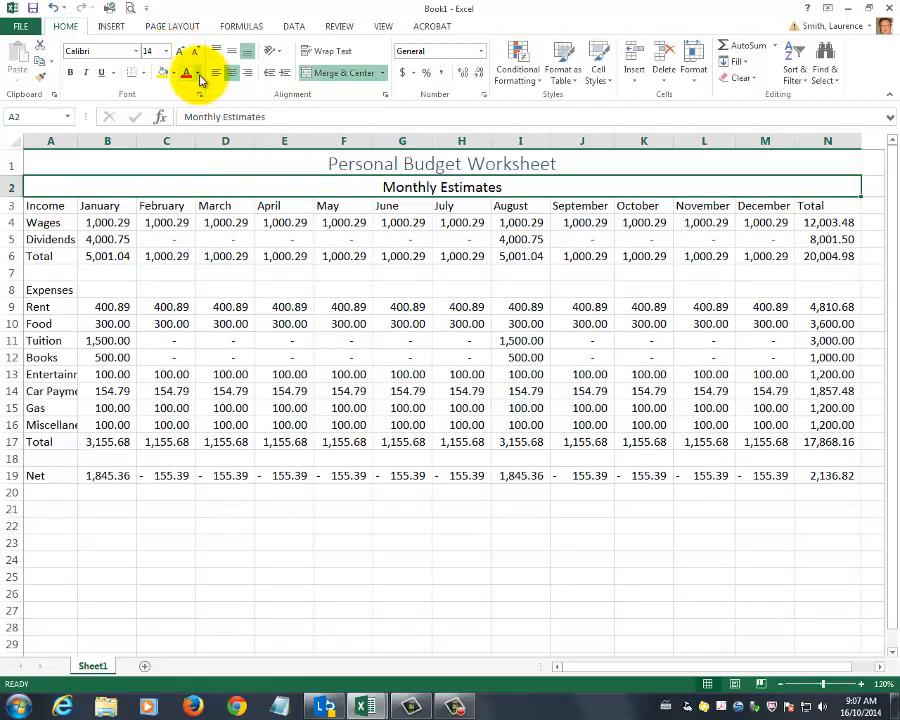
{"action": "left_click", "coordinate": [199, 76]}
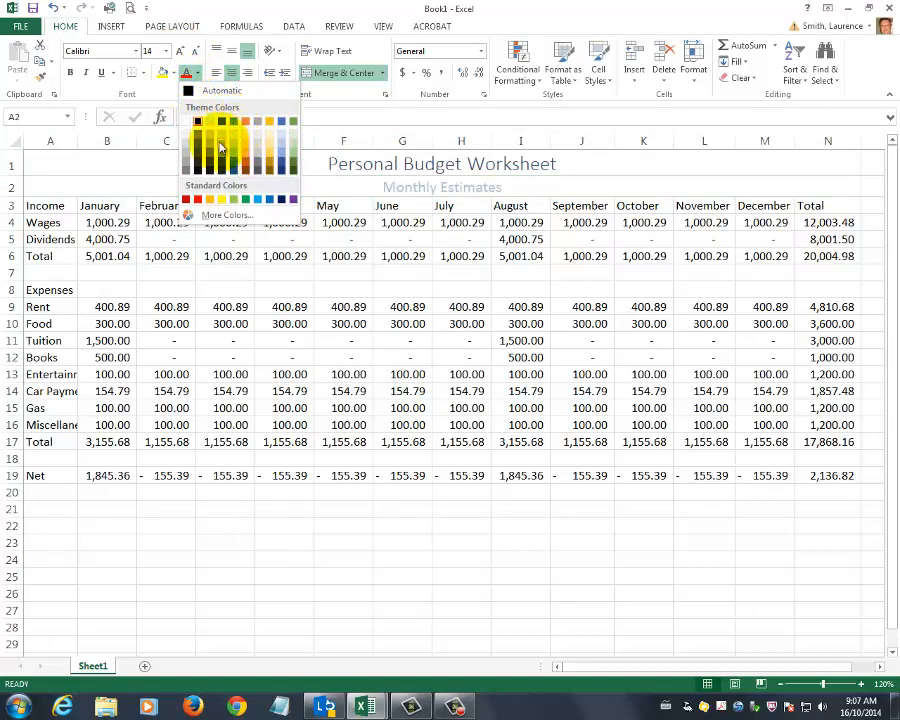
{"action": "left_click", "coordinate": [234, 122]}
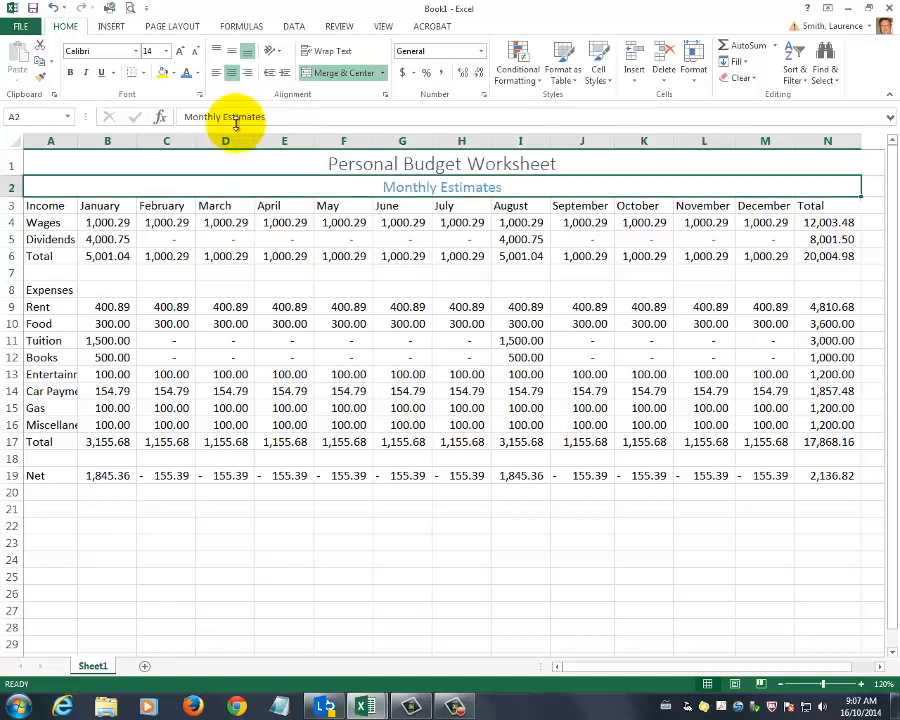
{"action": "left_click", "coordinate": [461, 168]}
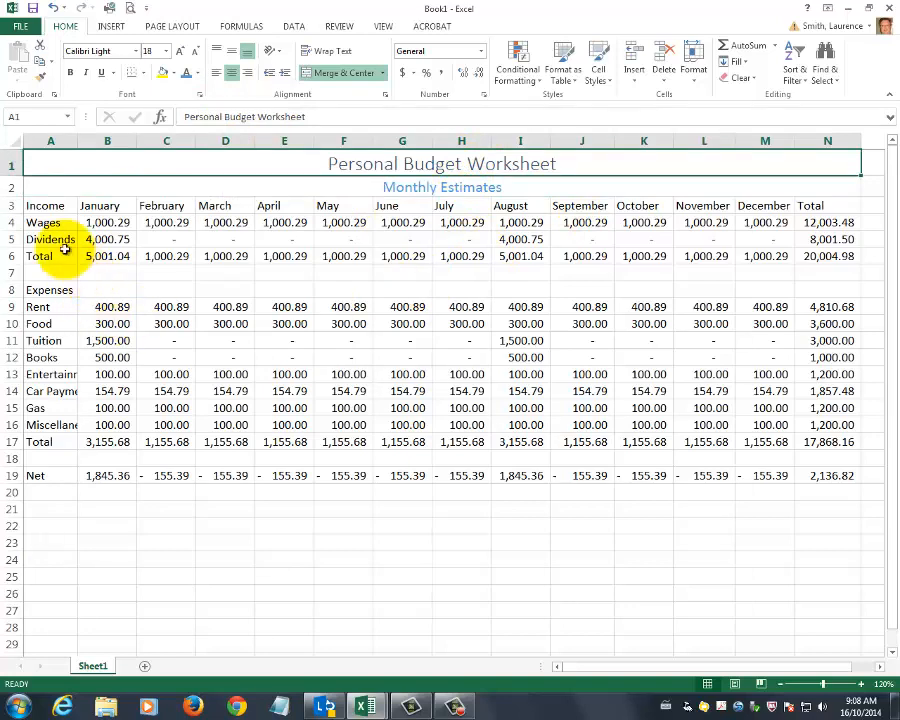
Apply the Heading 3 cell style to the Income, month and Total headings in A3:N3
{"action": "left_click", "coordinate": [62, 207]}
{"action": "left_click_drag", "start_coordinate": [62, 207], "coordinate": [805, 214]}
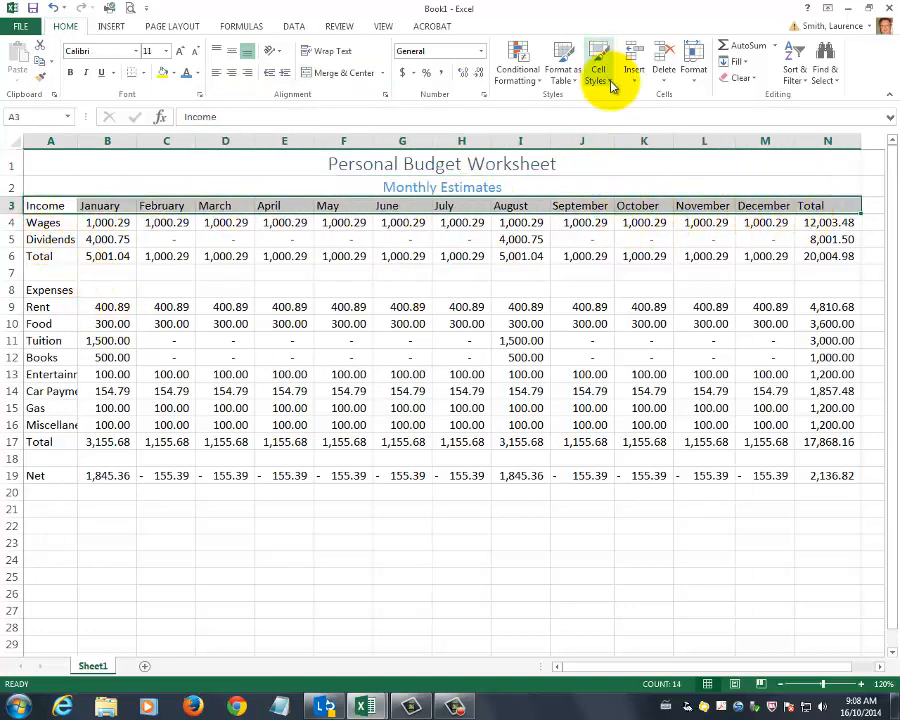
{"action": "left_click", "coordinate": [611, 82]}
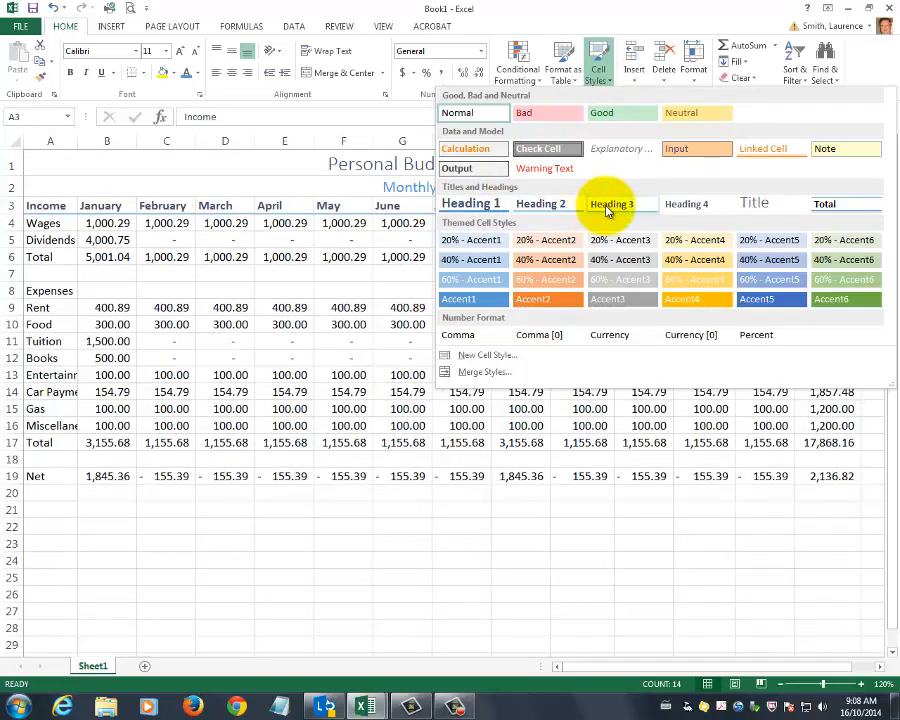
{"action": "left_click", "coordinate": [607, 206]}
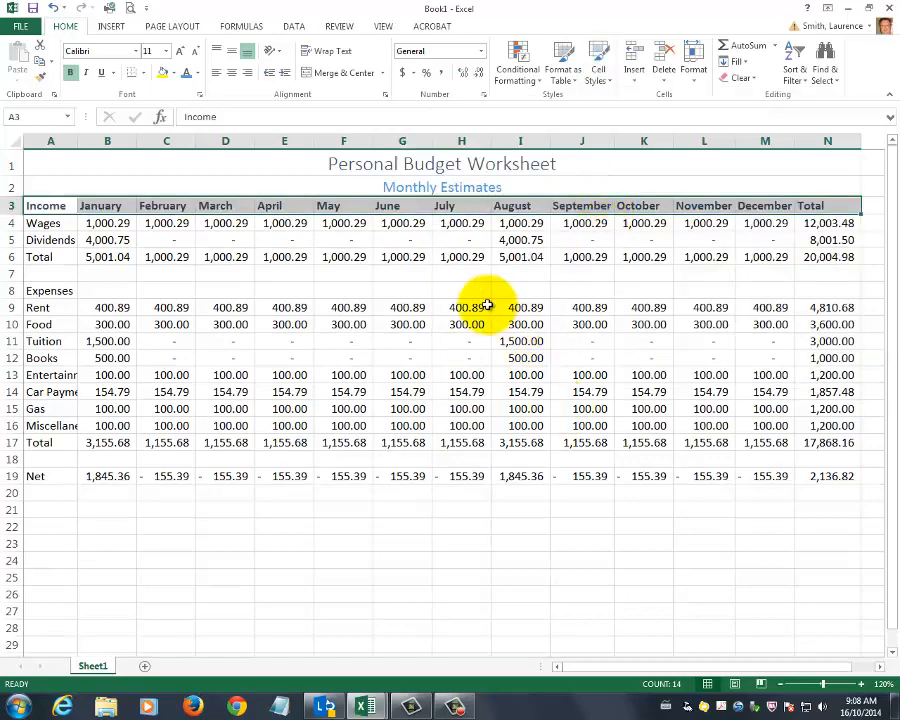
{"action": "left_click", "coordinate": [406, 289]}
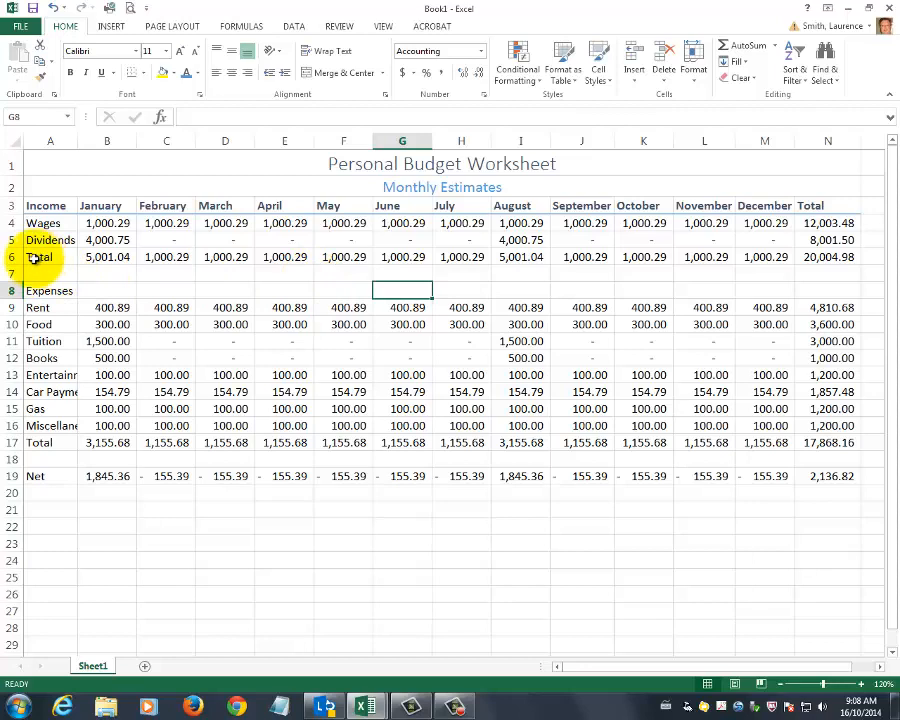
Apply the Total cell style to the income total row in A6:N6
{"action": "left_click_drag", "start_coordinate": [34, 257], "coordinate": [800, 264]}
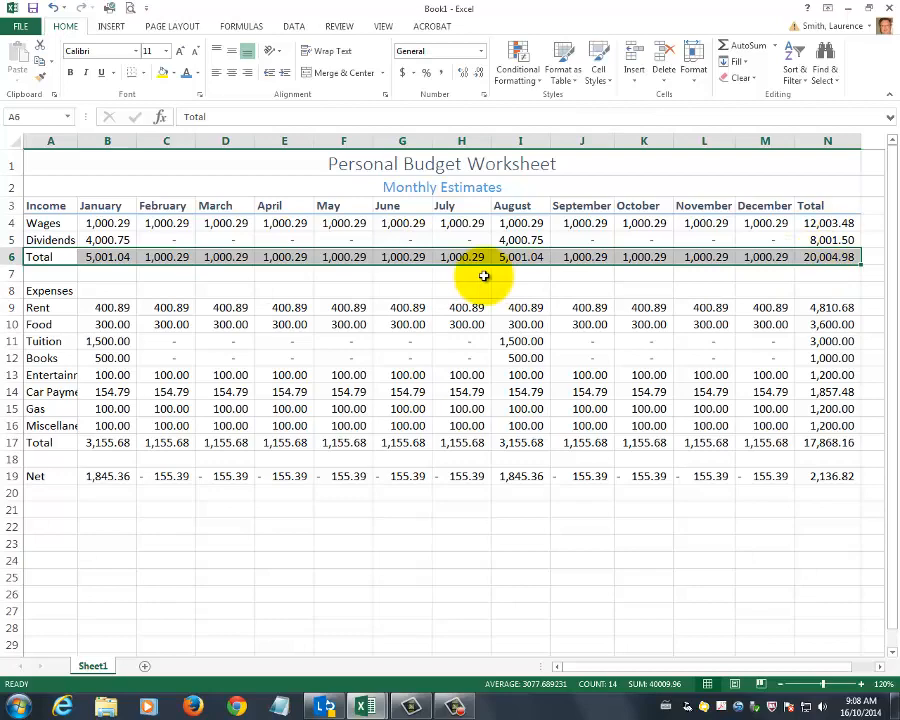
{"action": "left_click", "coordinate": [612, 82]}
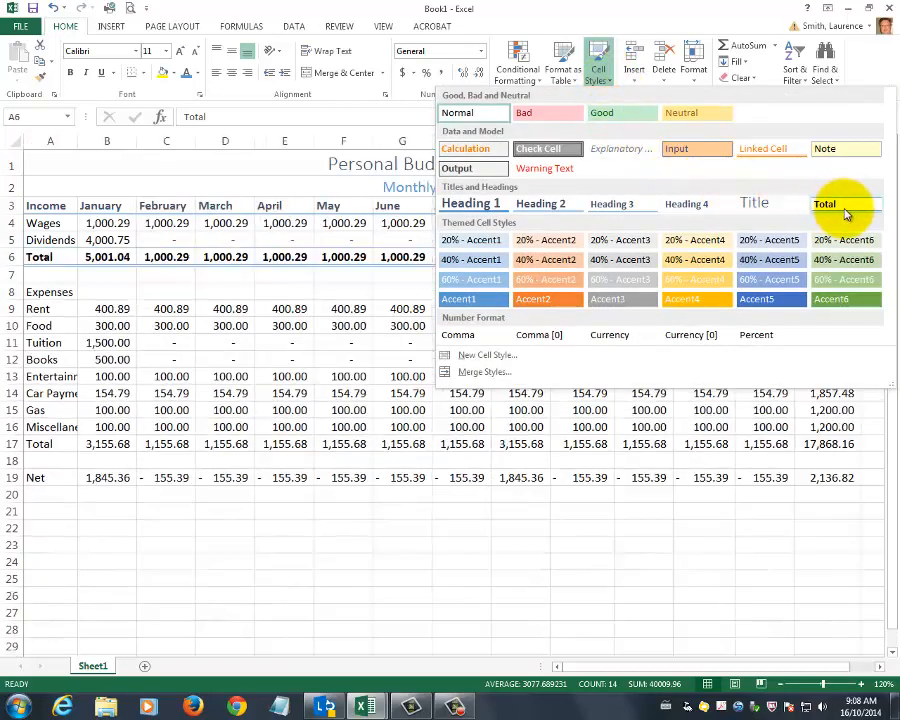
{"action": "left_click", "coordinate": [845, 205]}
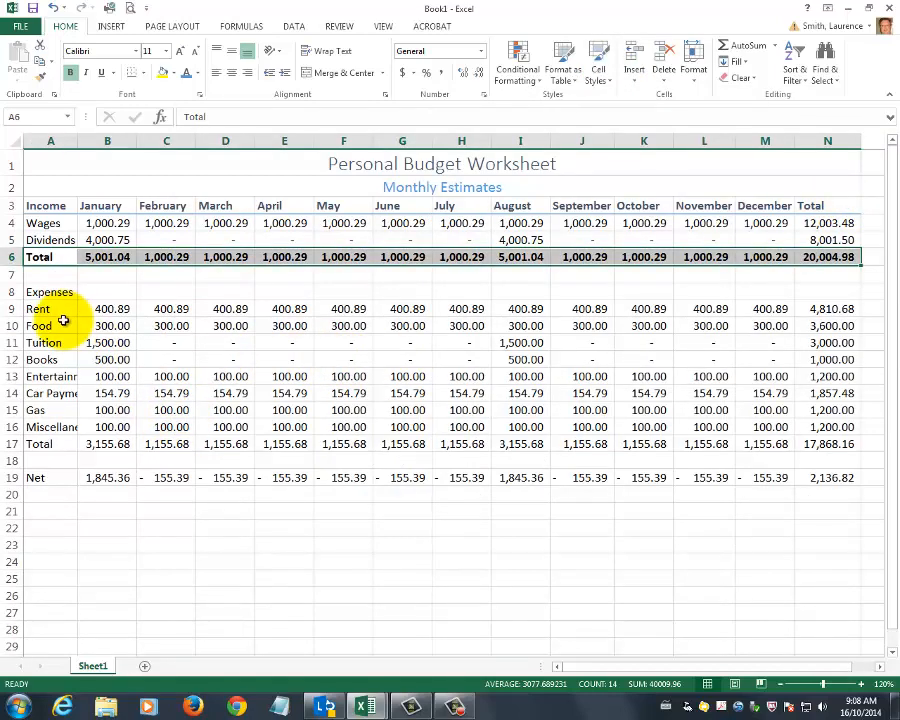
{"action": "left_click_drag", "start_coordinate": [38, 444], "coordinate": [300, 447]}
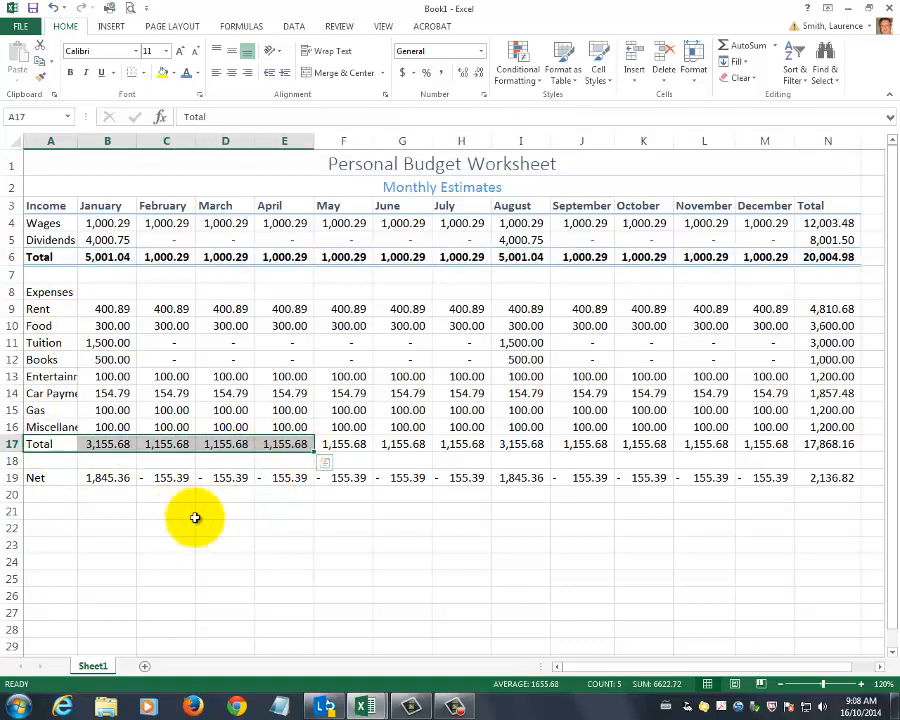
{"action": "left_click", "coordinate": [269, 509]}
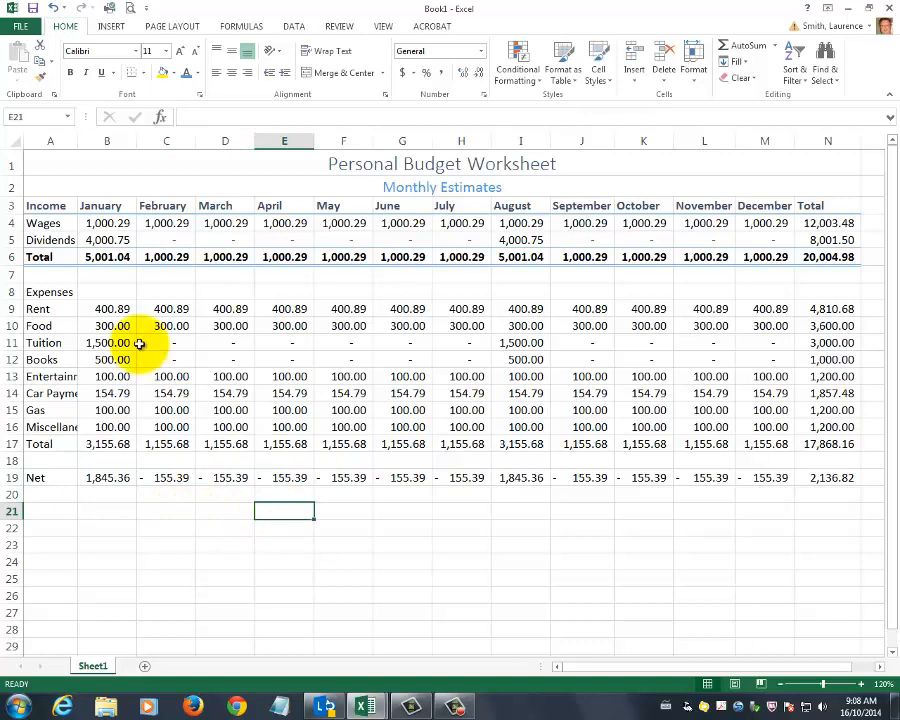
Undo the Total cell style on the income total row
{"action": "left_click", "coordinate": [52, 10]}
{"action": "key", "text": "ctrl+z"}
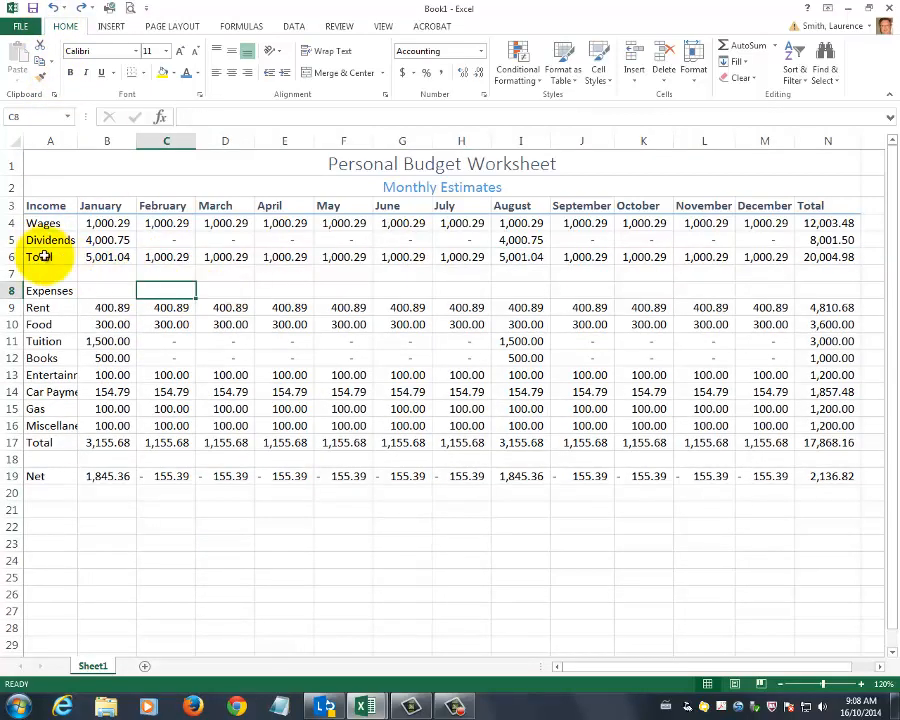
{"action": "left_click_drag", "start_coordinate": [42, 259], "coordinate": [800, 258]}
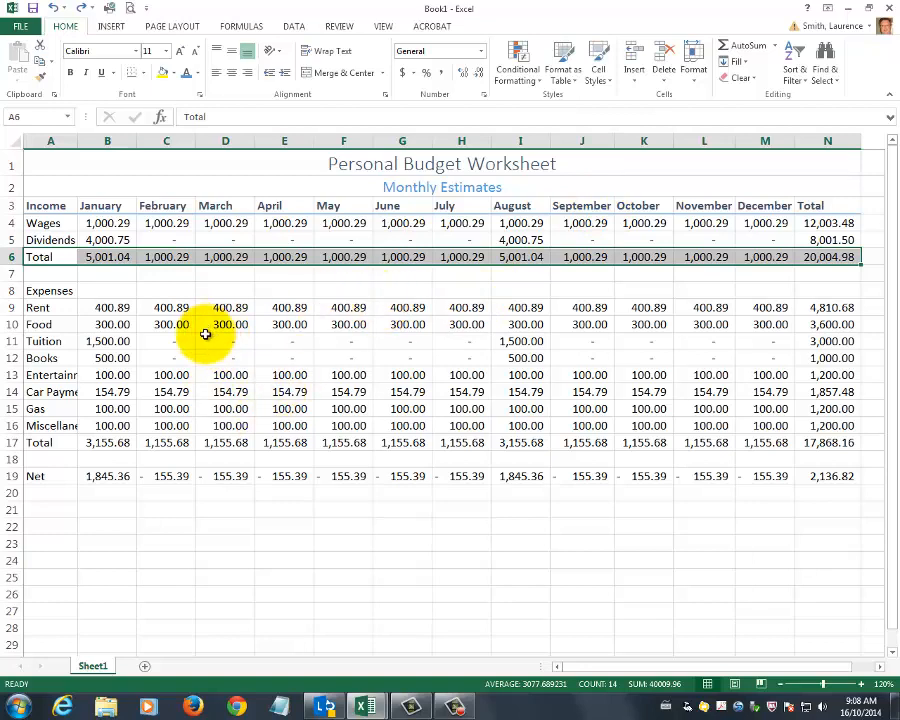
{"action": "left_click", "coordinate": [290, 290]}
{"action": "left_click", "coordinate": [82, 259]}
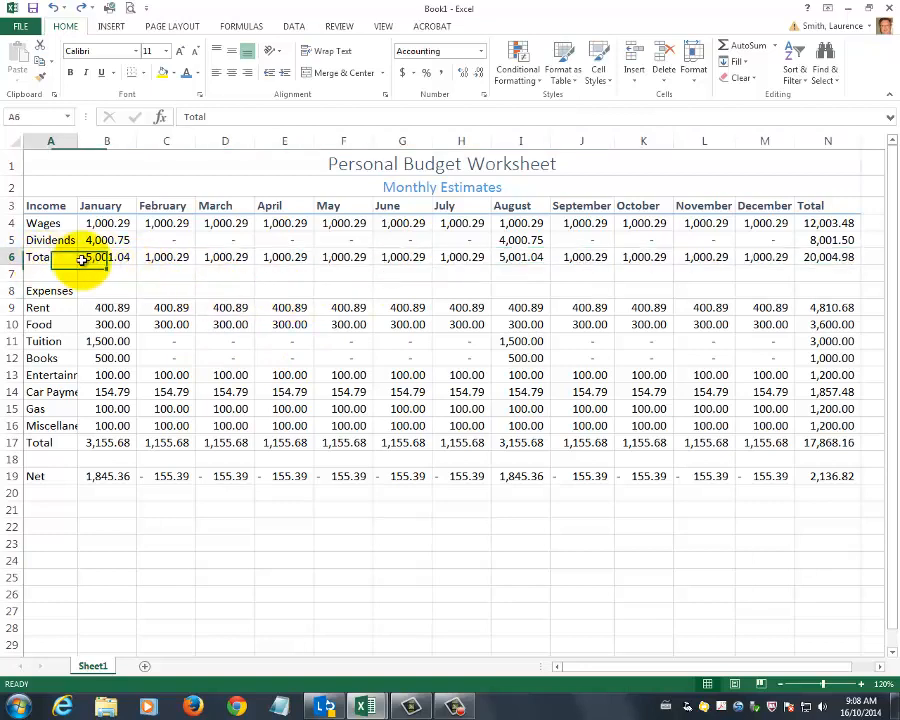
Try the Total cell style on the income and expense total rows together, and undo it
{"action": "left_click_drag", "start_coordinate": [82, 259], "coordinate": [804, 257]}
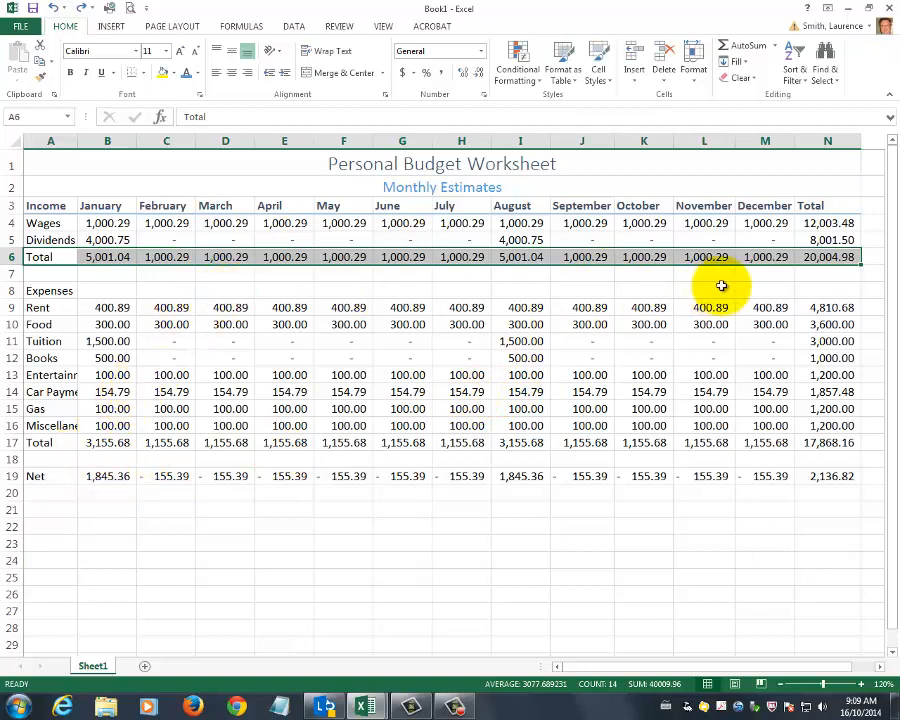
{"action": "left_click_drag", "start_coordinate": [40, 443], "coordinate": [815, 449]}
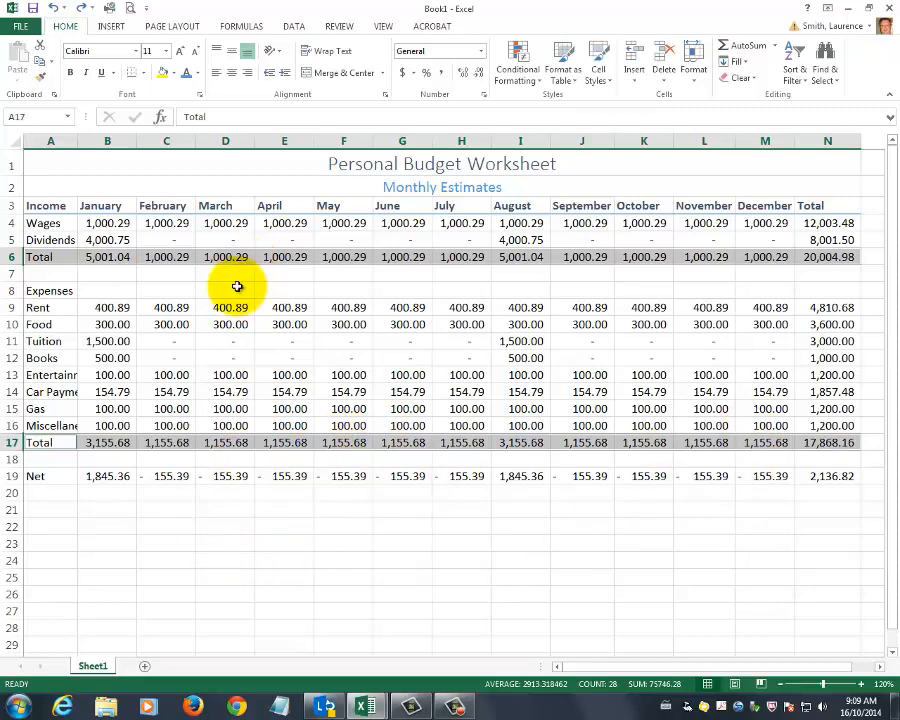
{"action": "left_click", "coordinate": [607, 80]}
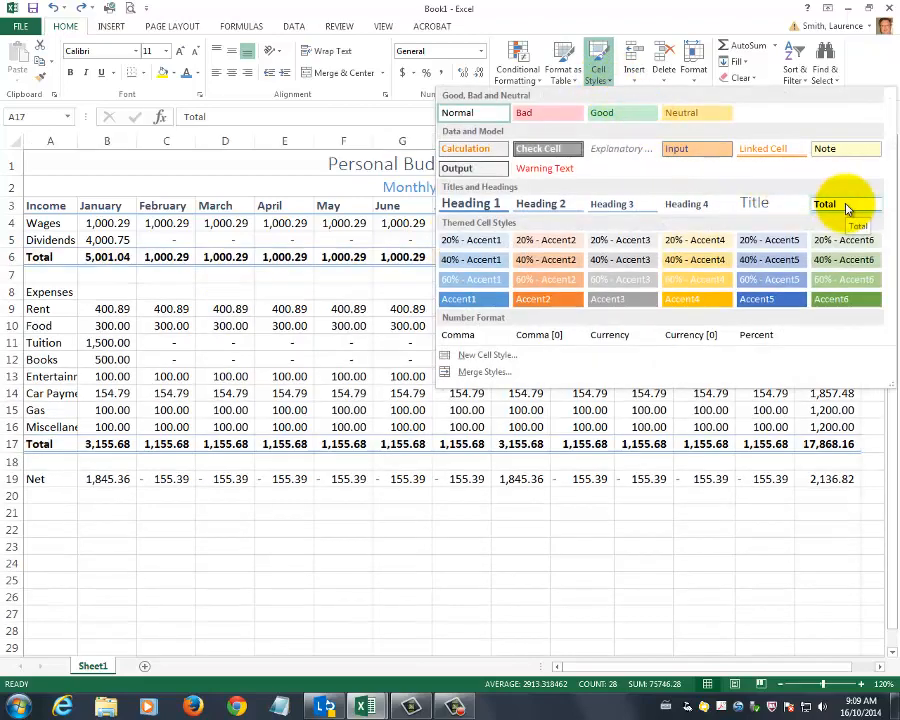
{"action": "left_click", "coordinate": [846, 206]}
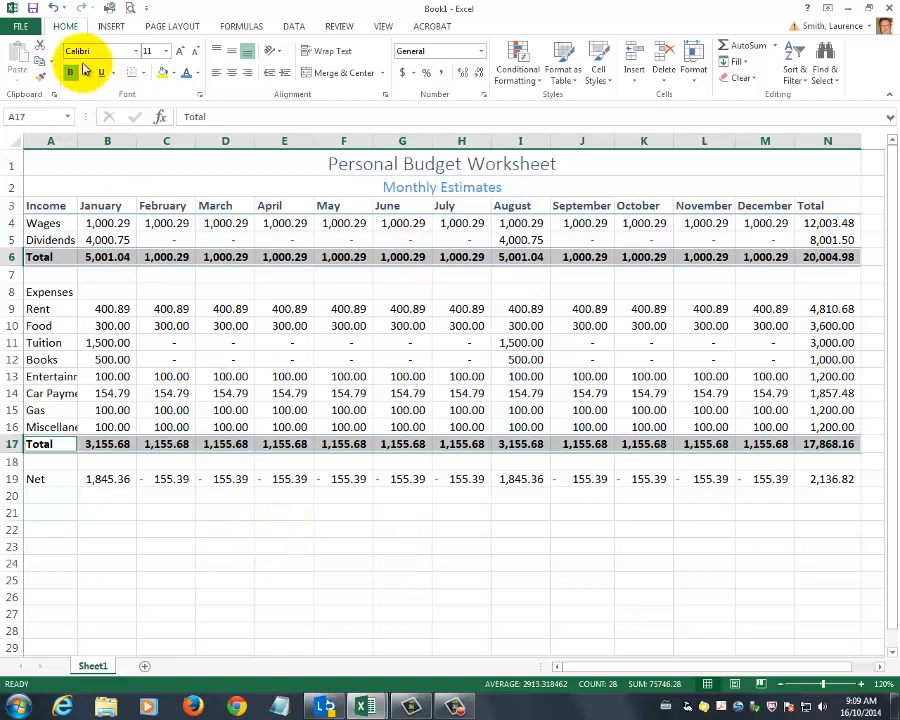
{"action": "left_click", "coordinate": [52, 8]}
{"action": "left_click", "coordinate": [184, 309]}
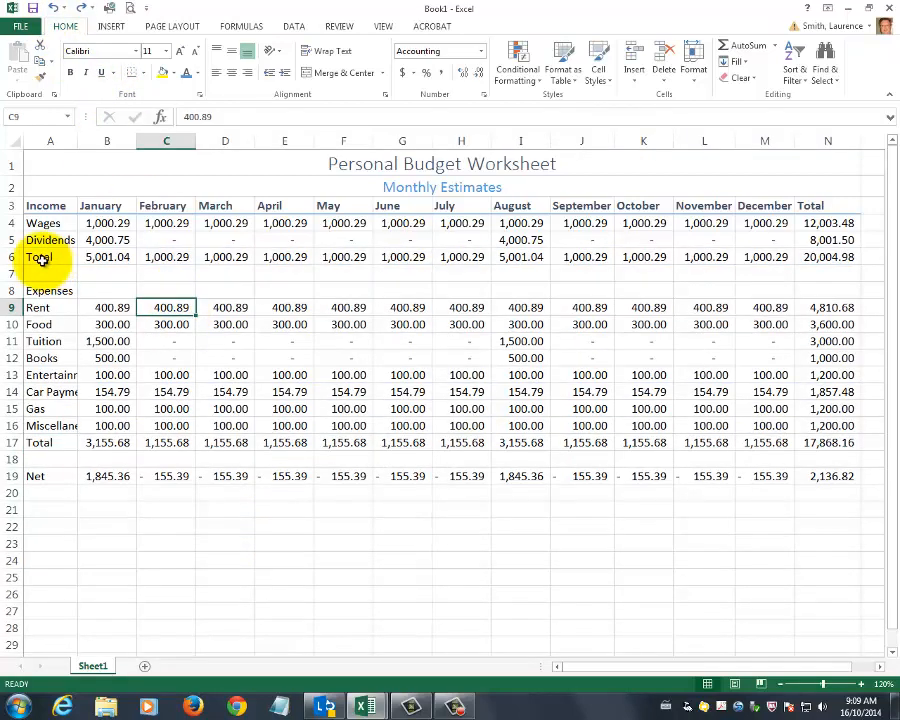
Apply the Total cell style to the income total row A6:N6 and the expense total row A17:N17 together
{"action": "left_click_drag", "start_coordinate": [52, 255], "coordinate": [816, 259]}
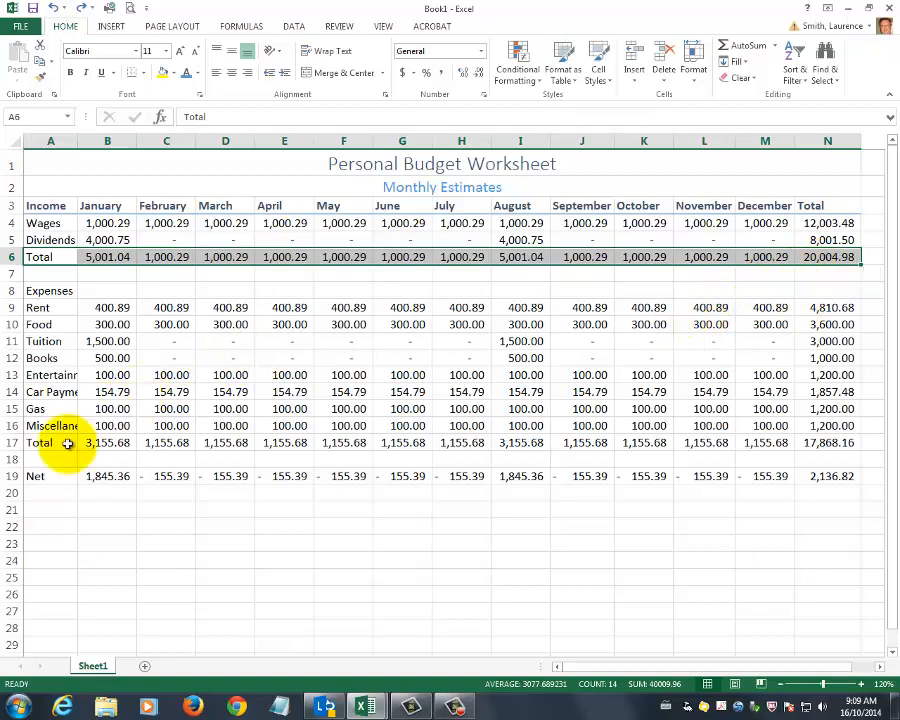
{"action": "left_click_drag", "start_coordinate": [36, 442], "coordinate": [808, 446]}
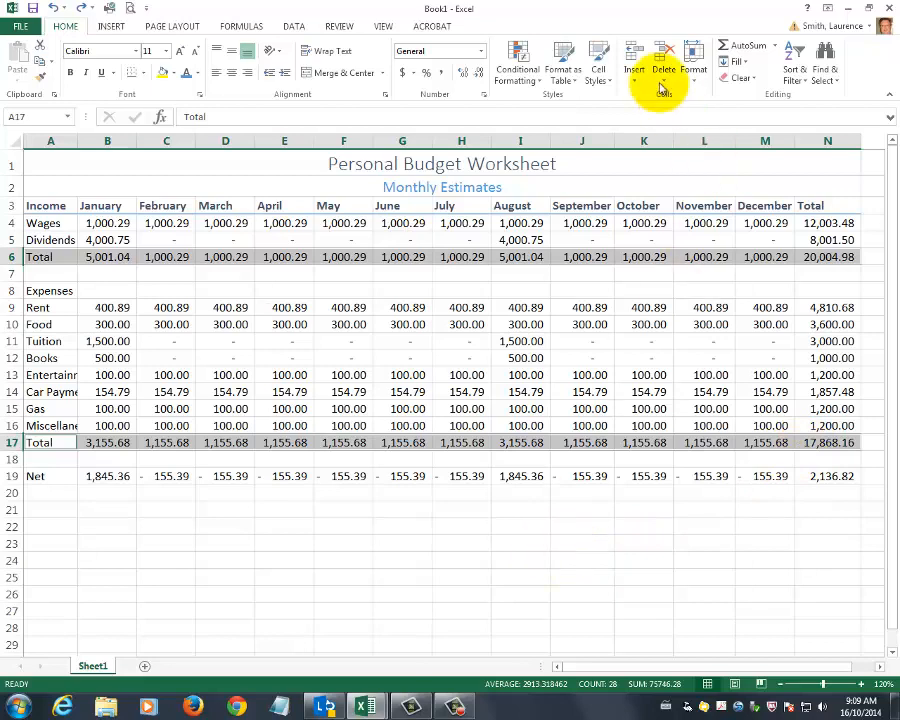
{"action": "left_click", "coordinate": [598, 75]}
{"action": "left_click", "coordinate": [825, 200]}
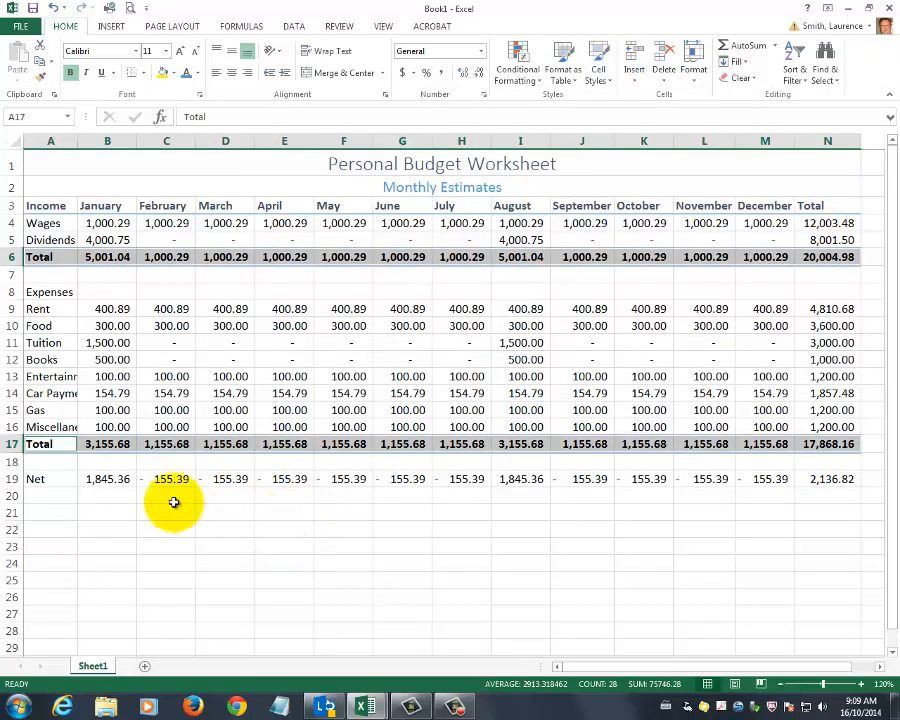
Apply the Accent1 cell style to the Net row in A19:N19
{"action": "left_click_drag", "start_coordinate": [35, 481], "coordinate": [828, 481]}
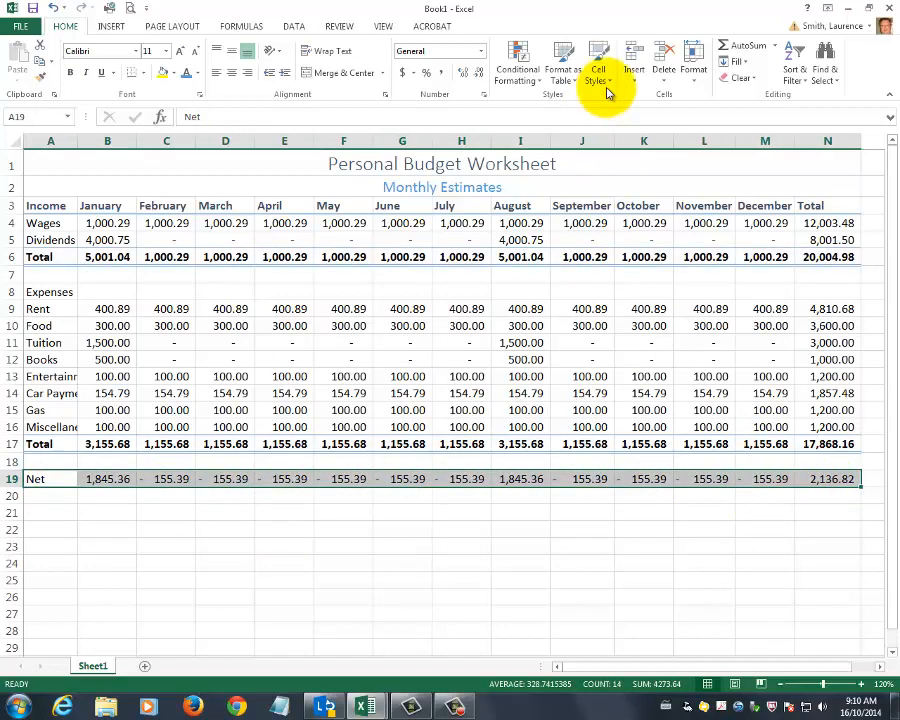
{"action": "left_click", "coordinate": [600, 72]}
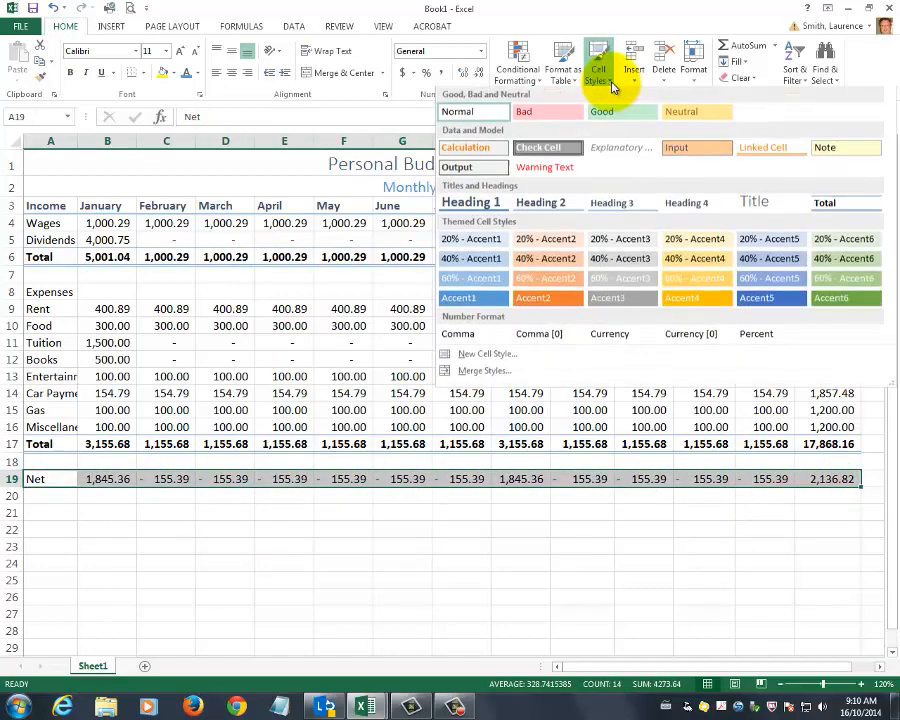
{"action": "left_click", "coordinate": [479, 305]}
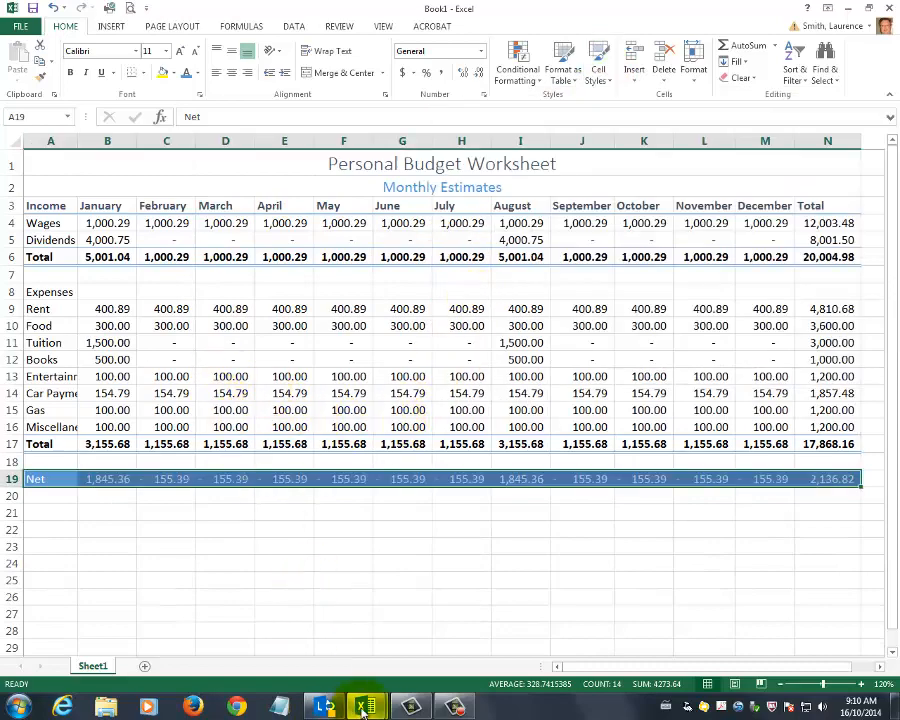
Examine the shading of the Wages and Dividends rows in the completed budget workbook, and return to the working workbook
{"action": "mouse_move", "coordinate": [362, 708]}
{"action": "left_click", "coordinate": [252, 640]}
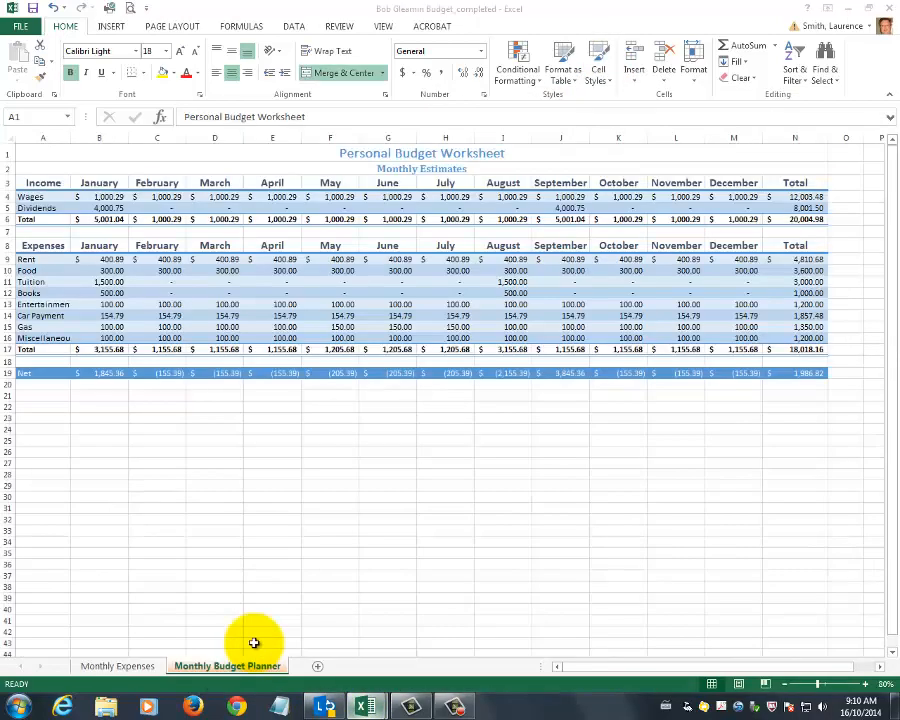
{"action": "left_click", "coordinate": [33, 197]}
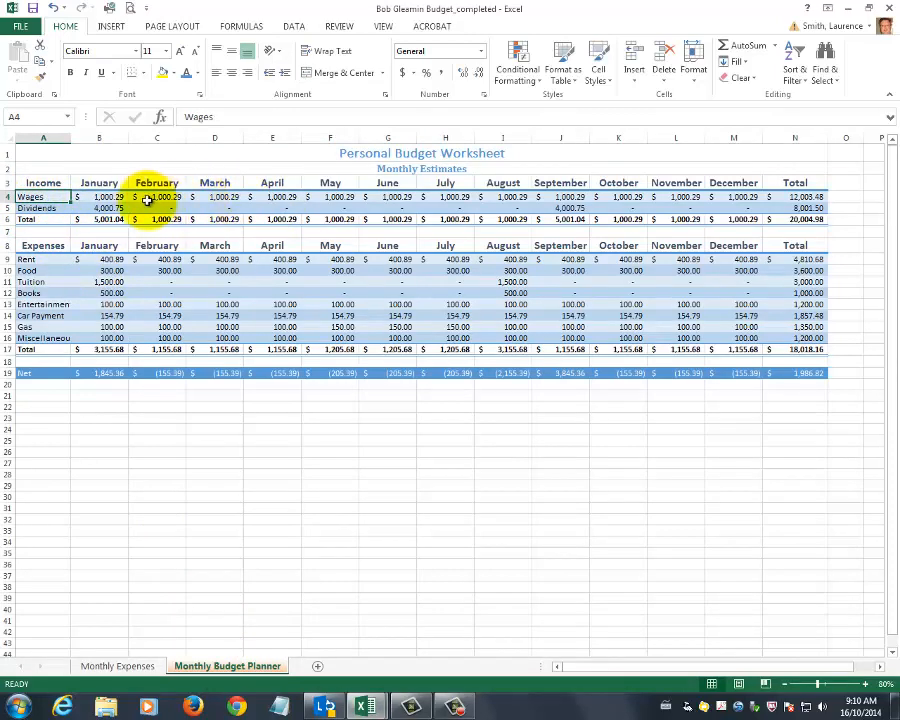
{"action": "left_click", "coordinate": [54, 210]}
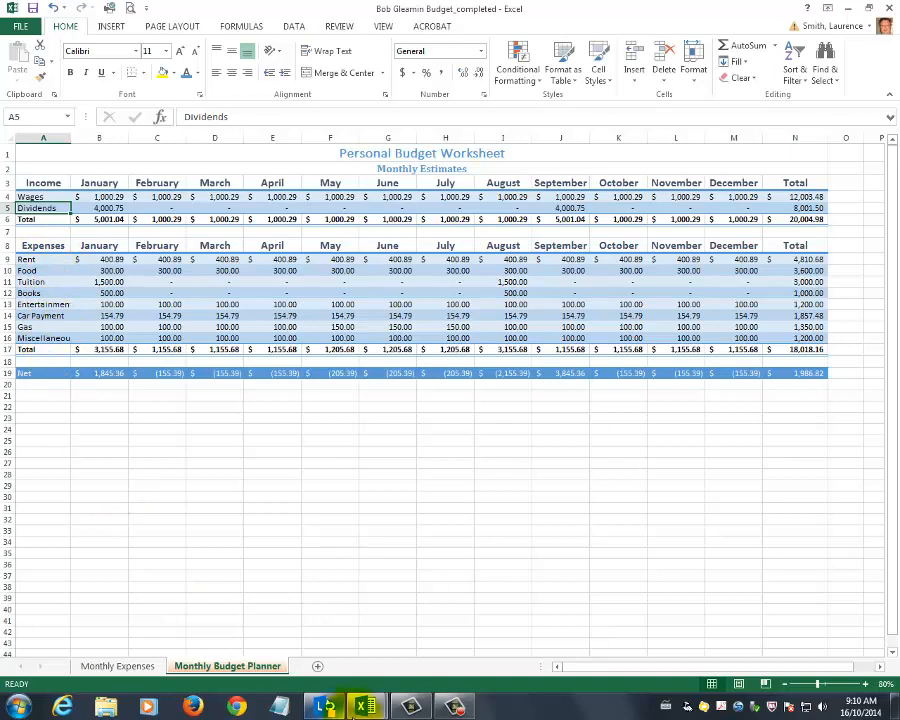
{"action": "left_click", "coordinate": [366, 707]}
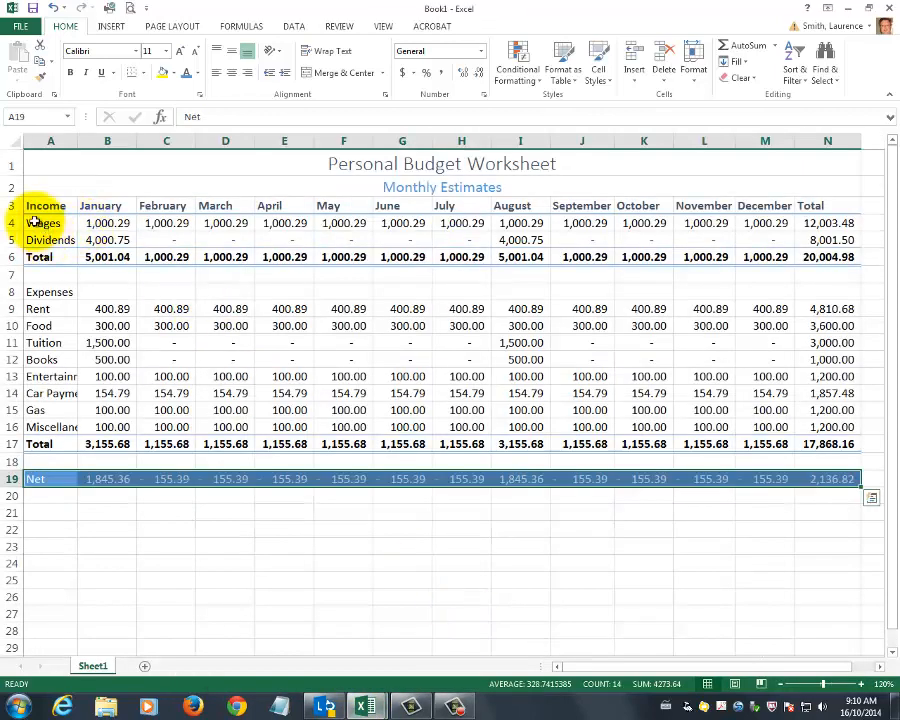
{"action": "left_click_drag", "start_coordinate": [33, 222], "coordinate": [818, 225]}
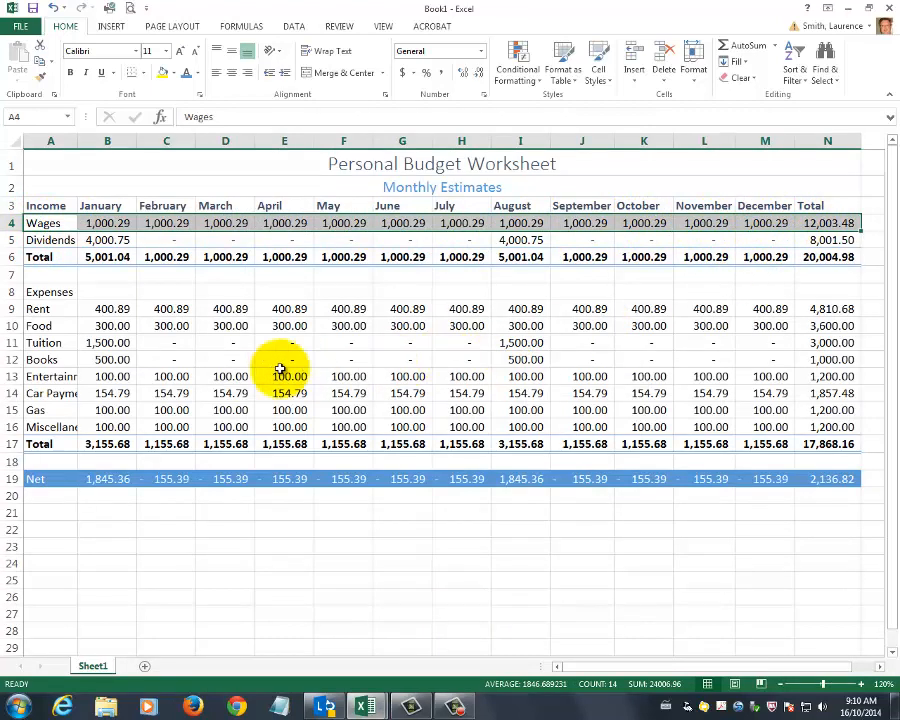
{"action": "left_click_drag", "start_coordinate": [37, 313], "coordinate": [830, 305]}
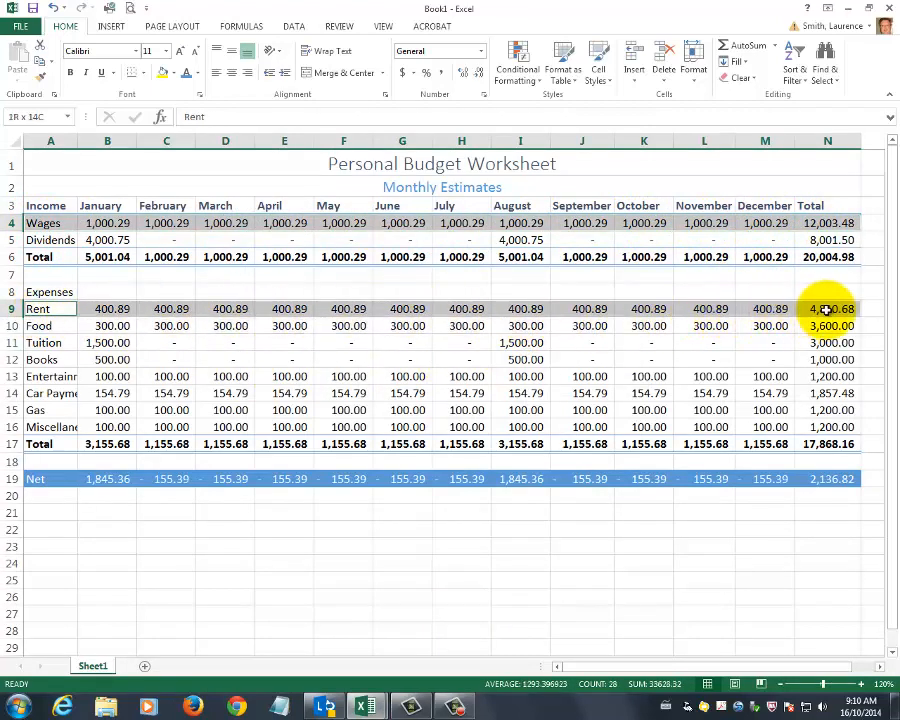
{"action": "left_click", "coordinate": [74, 342], "text": "ctrl"}
{"action": "left_click_drag", "start_coordinate": [90, 344], "coordinate": [797, 344]}
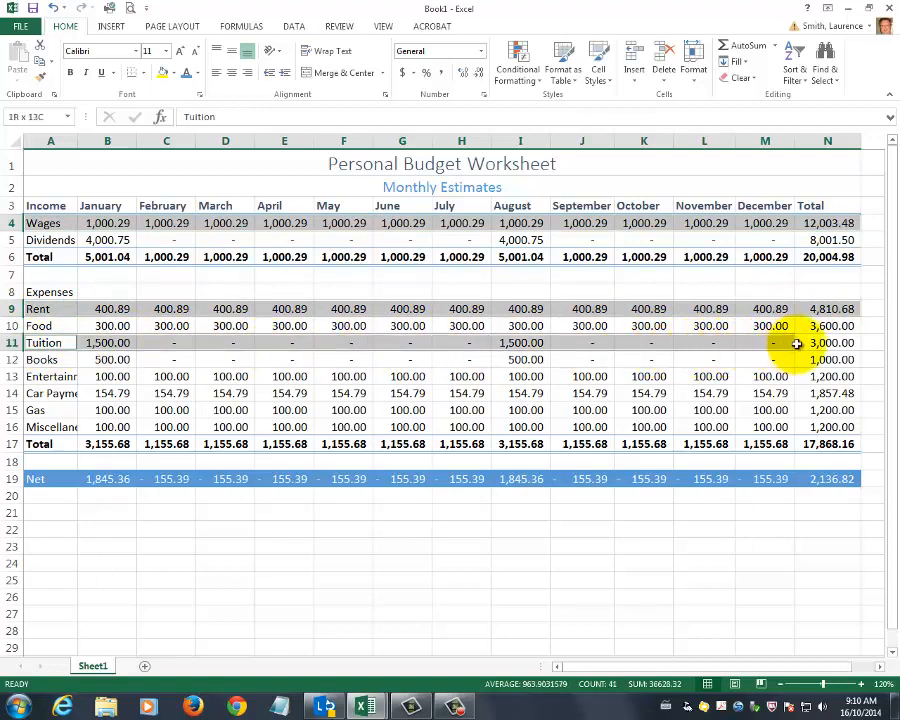
{"action": "left_click", "coordinate": [60, 378], "text": "ctrl"}
{"action": "left_click_drag", "start_coordinate": [78, 379], "coordinate": [813, 379]}
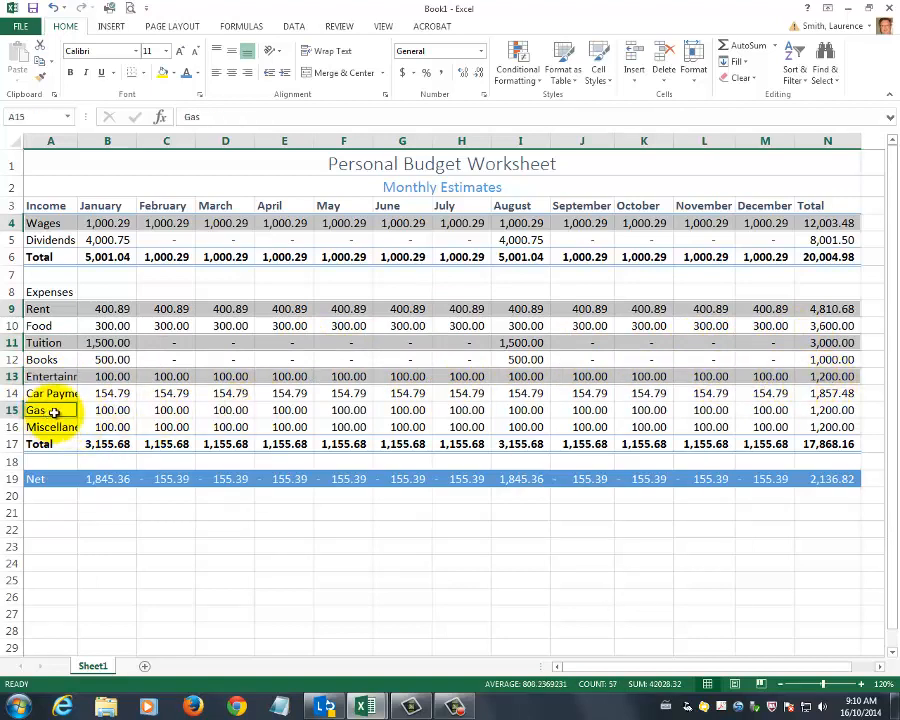
{"action": "left_click_drag", "start_coordinate": [54, 411], "coordinate": [828, 412]}
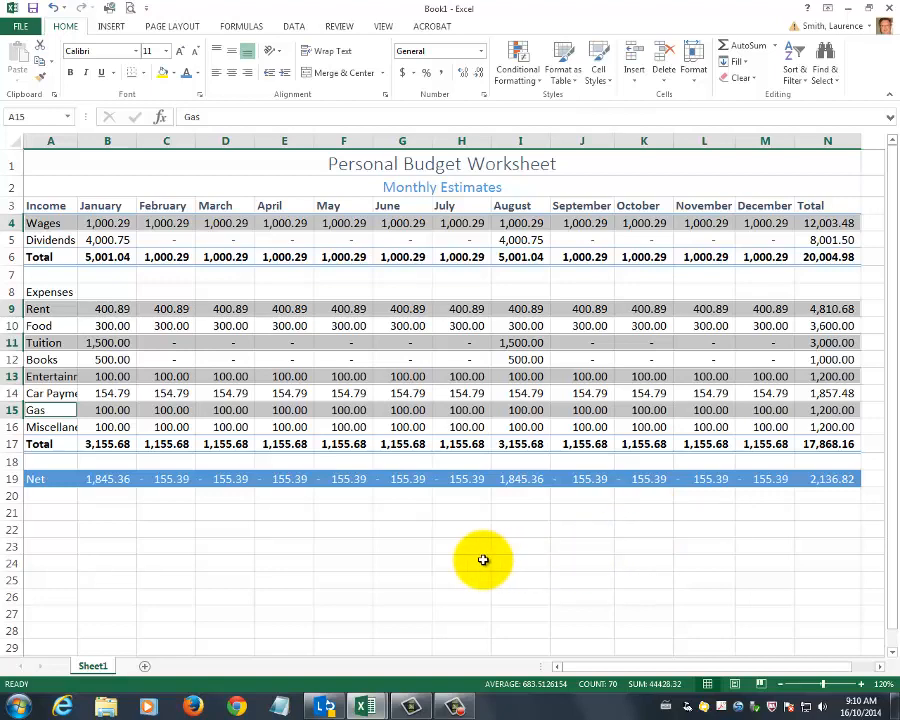
{"action": "left_click", "coordinate": [388, 562]}
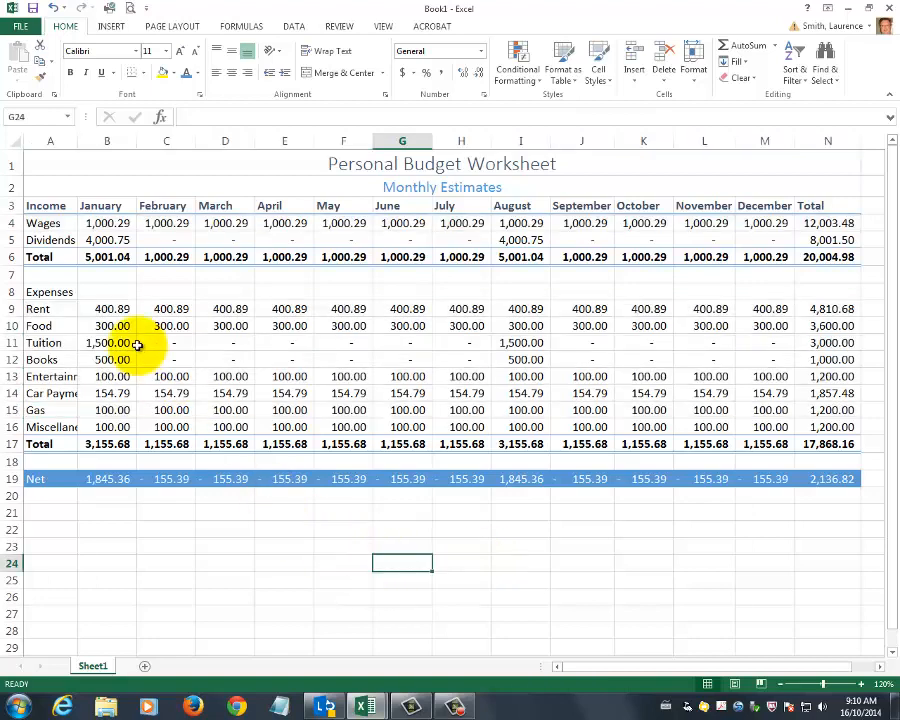
{"action": "left_click", "coordinate": [221, 572]}
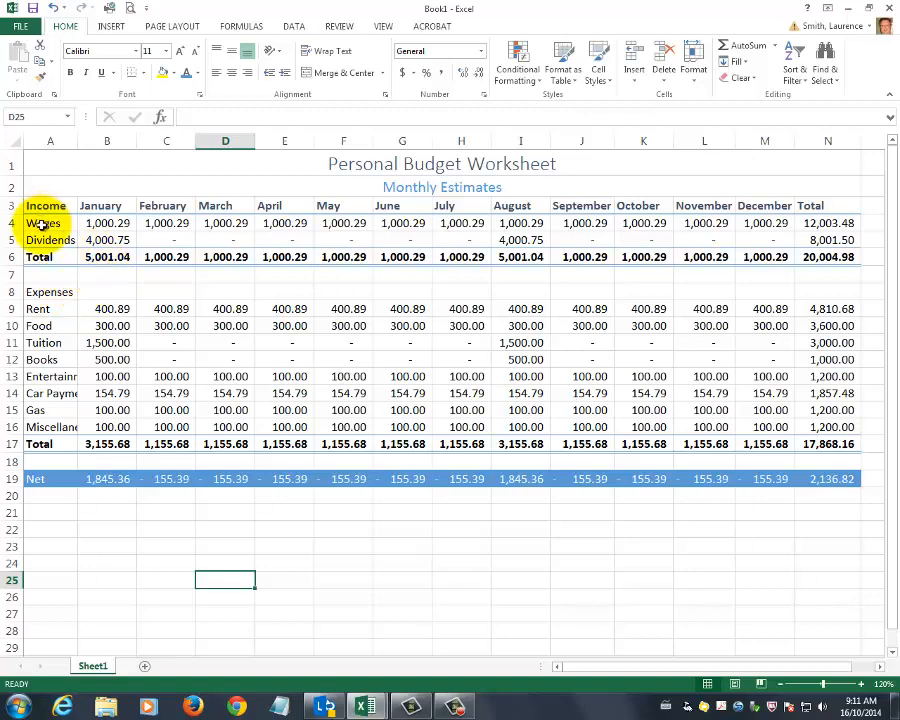
Apply the 20% - Accent1 cell style to the Wages, Rent, Tuition, Entertainment and Gas rows across columns A to N
{"action": "left_click_drag", "start_coordinate": [42, 223], "coordinate": [822, 225]}
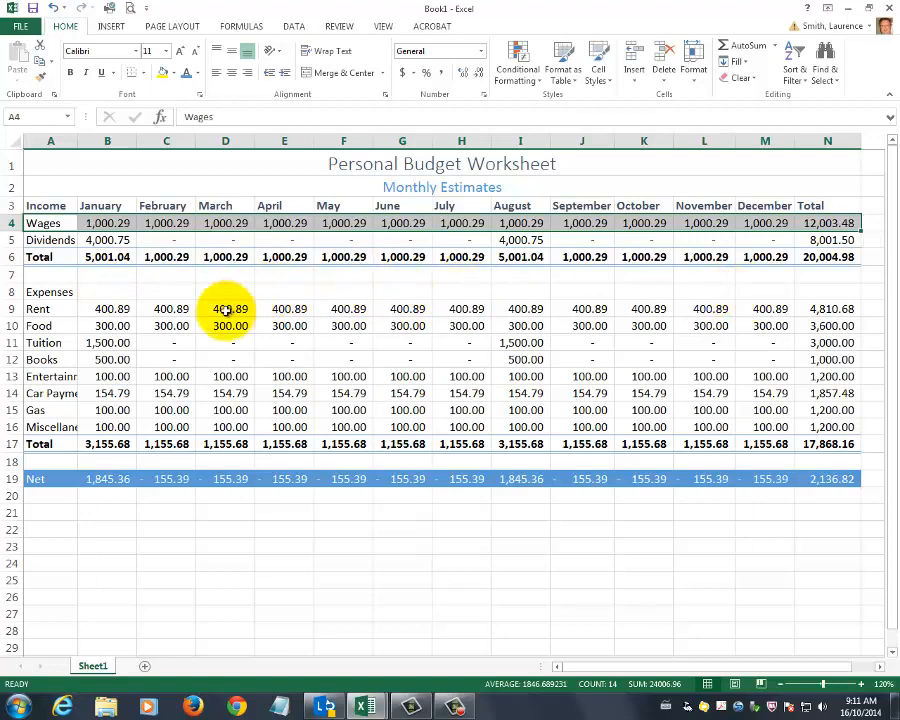
{"action": "left_click_drag", "start_coordinate": [40, 308], "coordinate": [862, 311]}
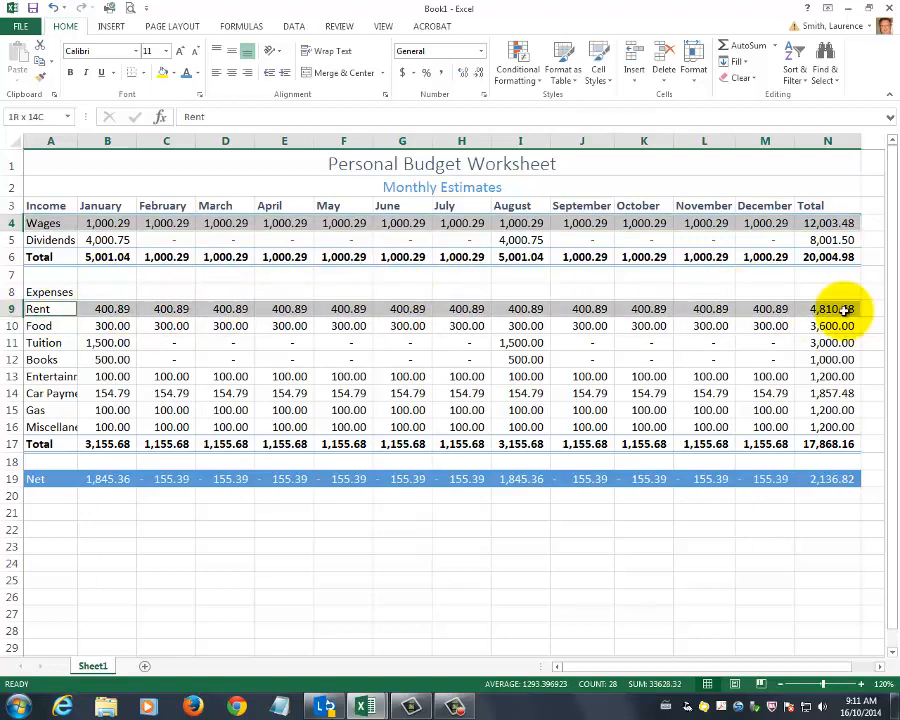
{"action": "left_click_drag", "start_coordinate": [36, 342], "coordinate": [814, 352]}
{"action": "left_click_drag", "start_coordinate": [46, 381], "coordinate": [828, 378]}
{"action": "left_click_drag", "start_coordinate": [72, 411], "coordinate": [808, 416]}
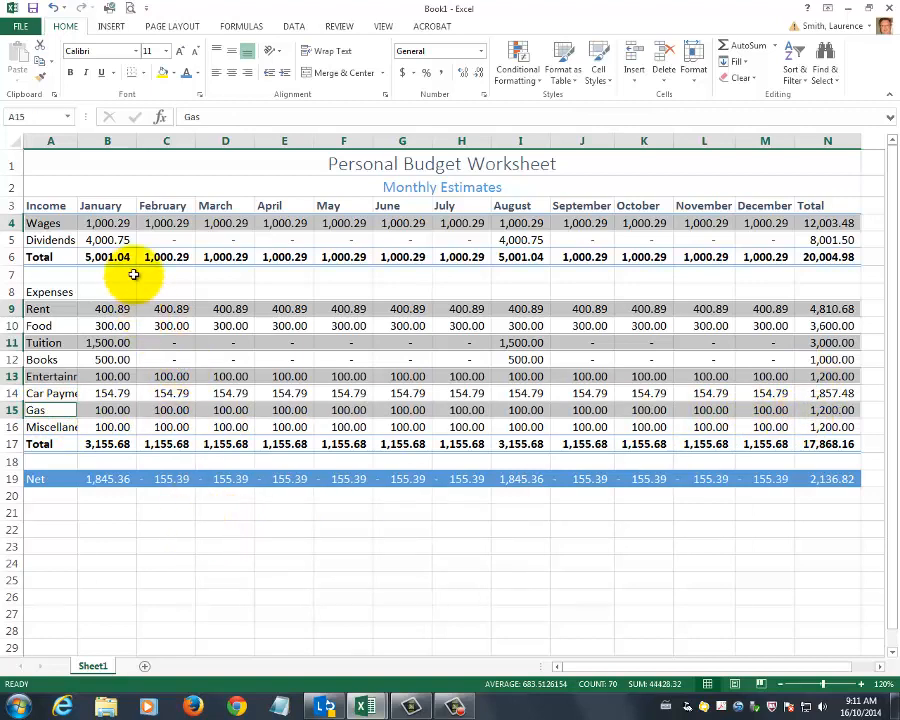
{"action": "left_click", "coordinate": [610, 85]}
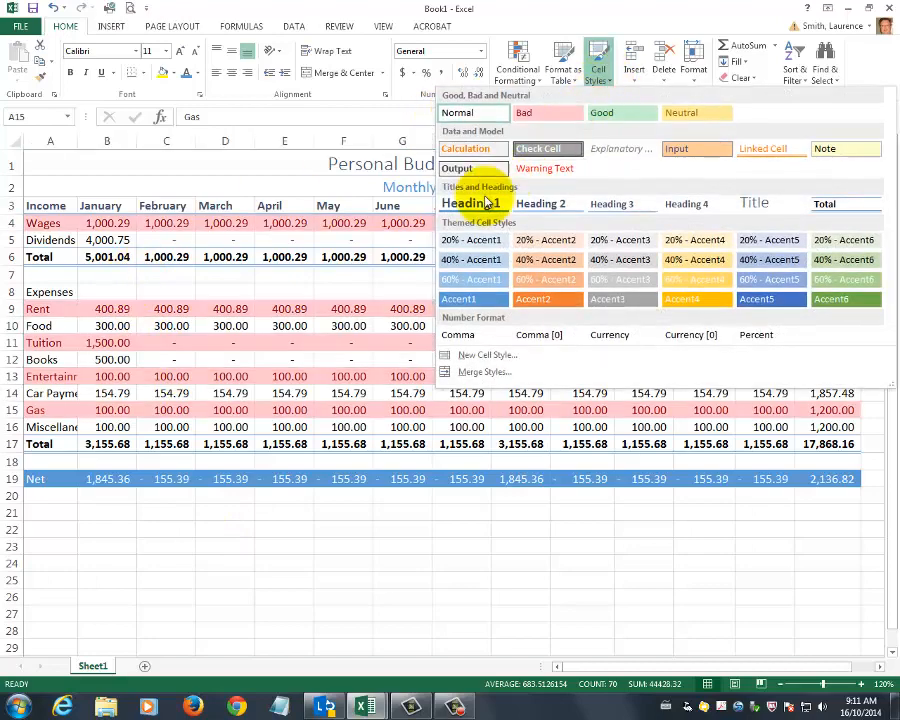
{"action": "left_click", "coordinate": [478, 243]}
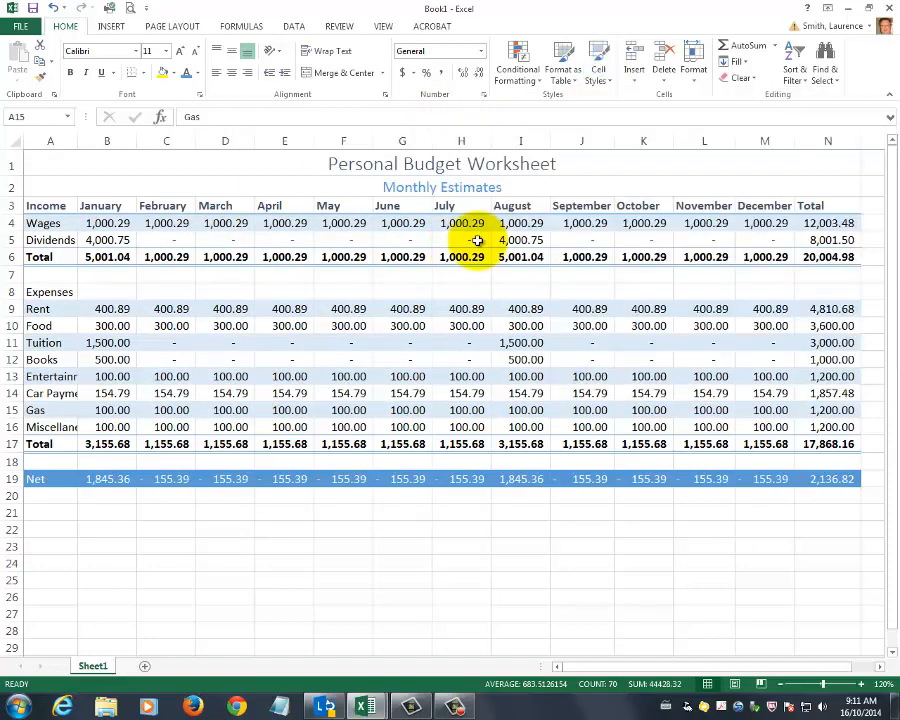
Apply the 40% - Accent1 cell style to the Dividends, Food, Books, Car Payment and Miscellaneous rows across columns A to N
{"action": "left_click_drag", "start_coordinate": [22, 238], "coordinate": [826, 241]}
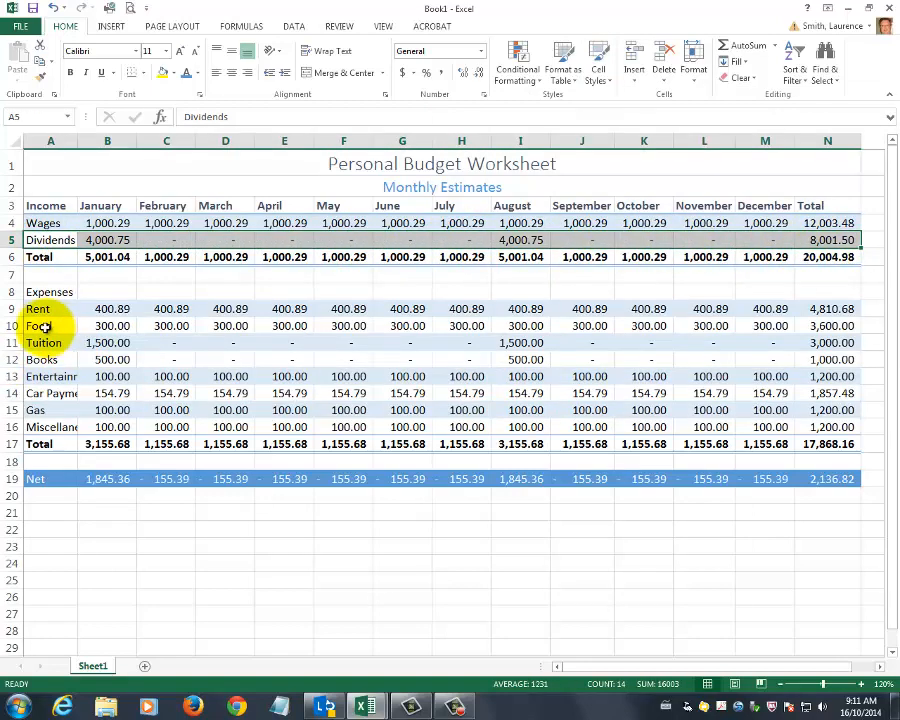
{"action": "left_click_drag", "start_coordinate": [40, 326], "coordinate": [810, 342]}
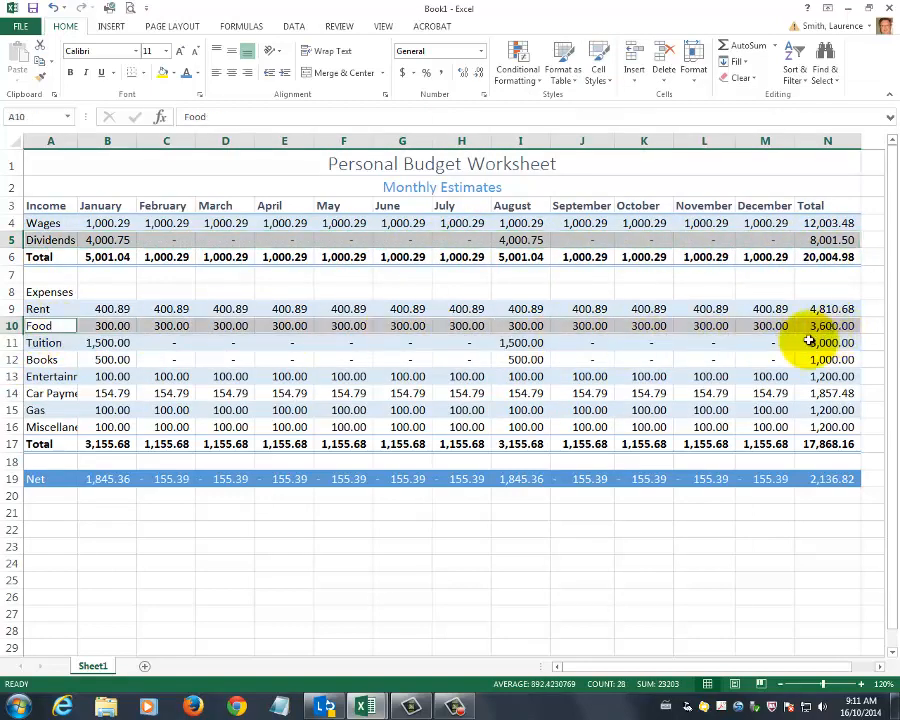
{"action": "left_click_drag", "start_coordinate": [78, 361], "coordinate": [805, 363]}
{"action": "left_click_drag", "start_coordinate": [68, 396], "coordinate": [794, 394]}
{"action": "left_click", "coordinate": [63, 427], "text": "ctrl"}
{"action": "left_click_drag", "start_coordinate": [63, 427], "coordinate": [824, 428]}
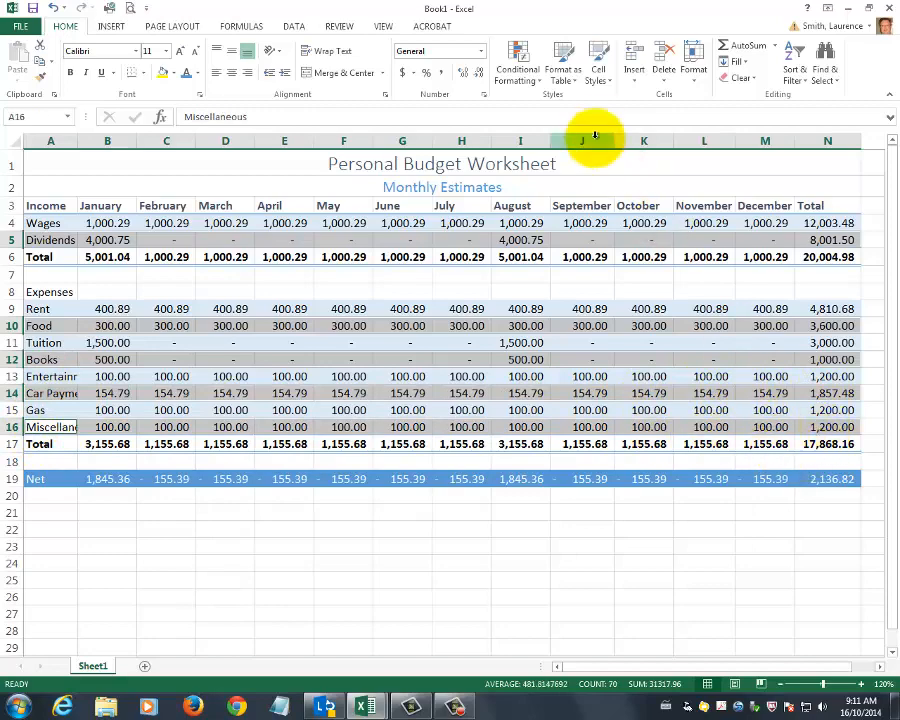
{"action": "left_click", "coordinate": [600, 78]}
{"action": "left_click", "coordinate": [475, 262]}
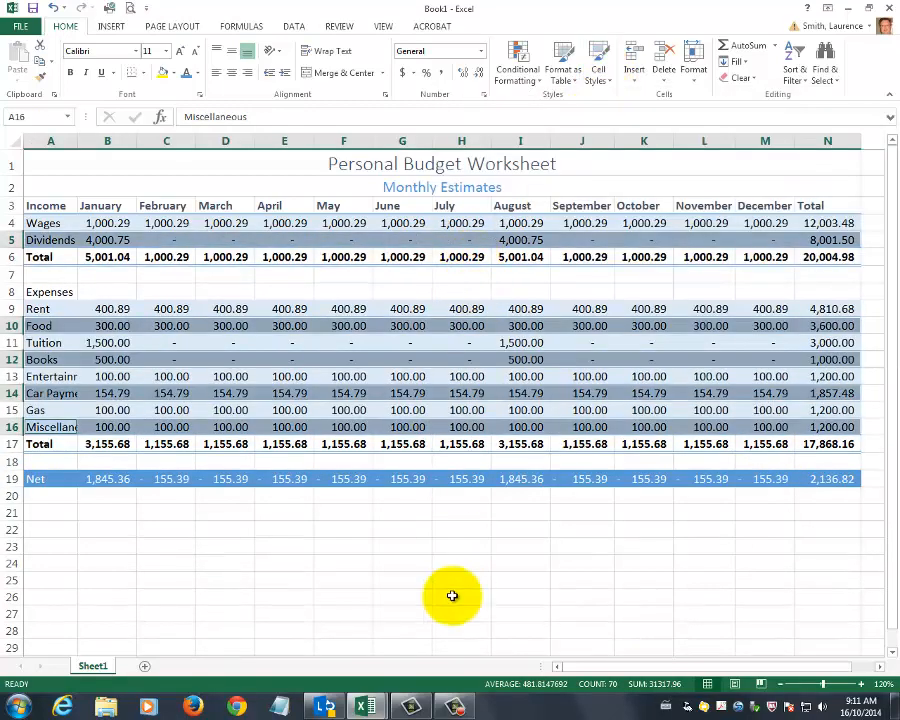
{"action": "left_click", "coordinate": [400, 560]}
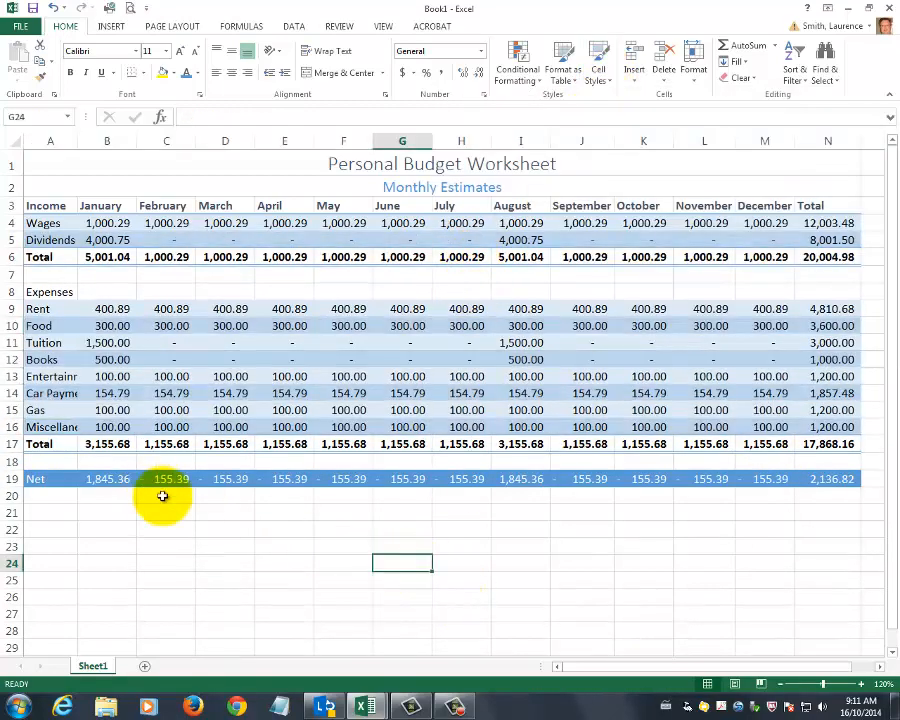
Apply the same heading cell style used on the Income label to the Expenses label in A8
{"action": "left_click", "coordinate": [36, 292]}
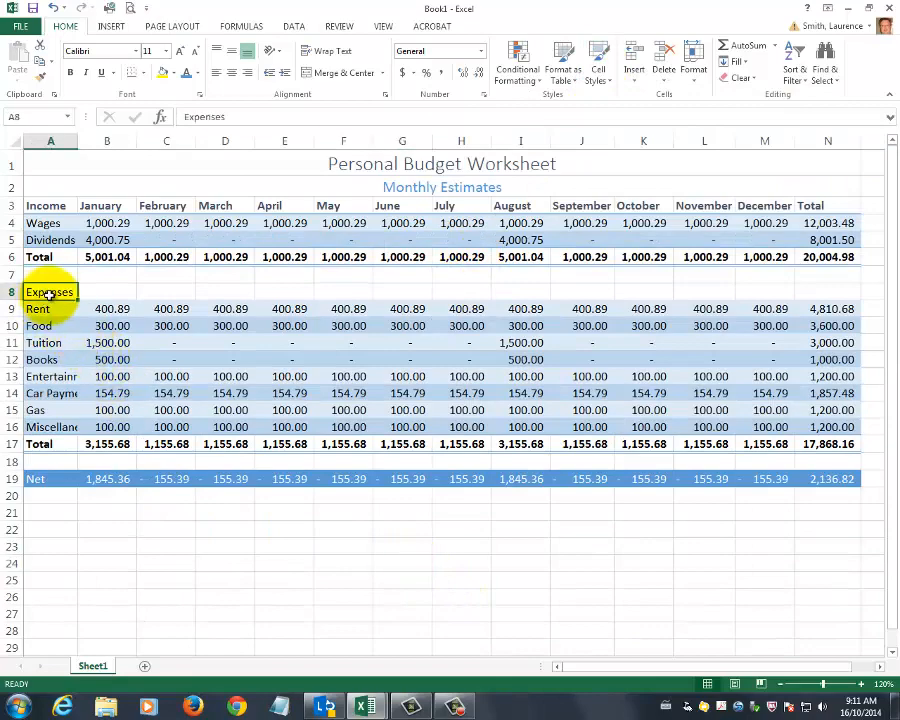
{"action": "left_click", "coordinate": [610, 80]}
{"action": "left_click", "coordinate": [626, 204]}
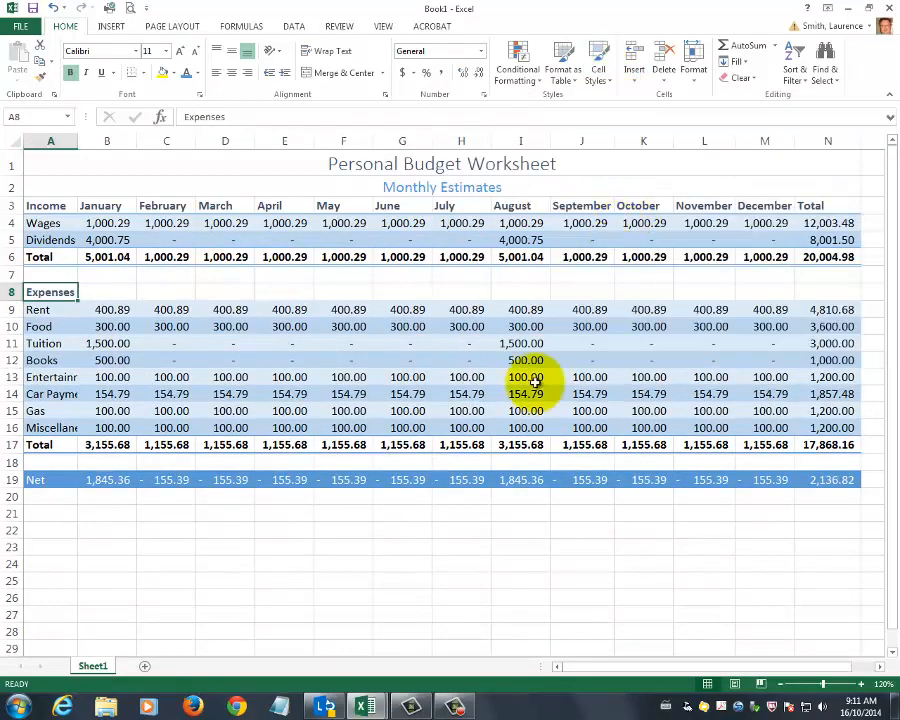
{"action": "left_click", "coordinate": [425, 544]}
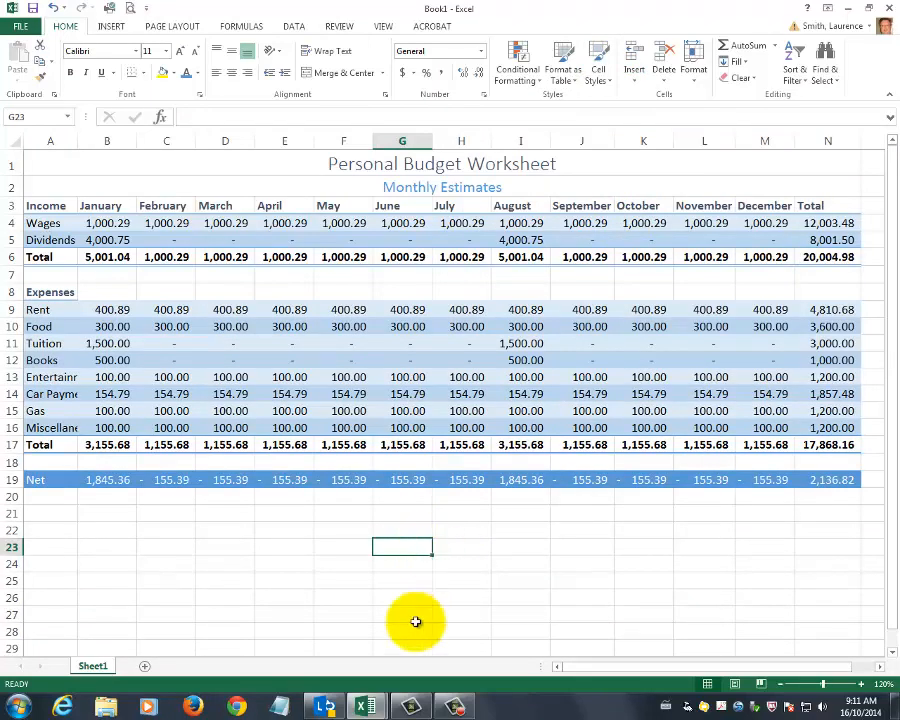
Examine the dollar-sign formatting of the January wages, rent, total and net amounts in the completed budget workbook, and return to Book1
{"action": "mouse_move", "coordinate": [365, 706]}
{"action": "left_click", "coordinate": [296, 638]}
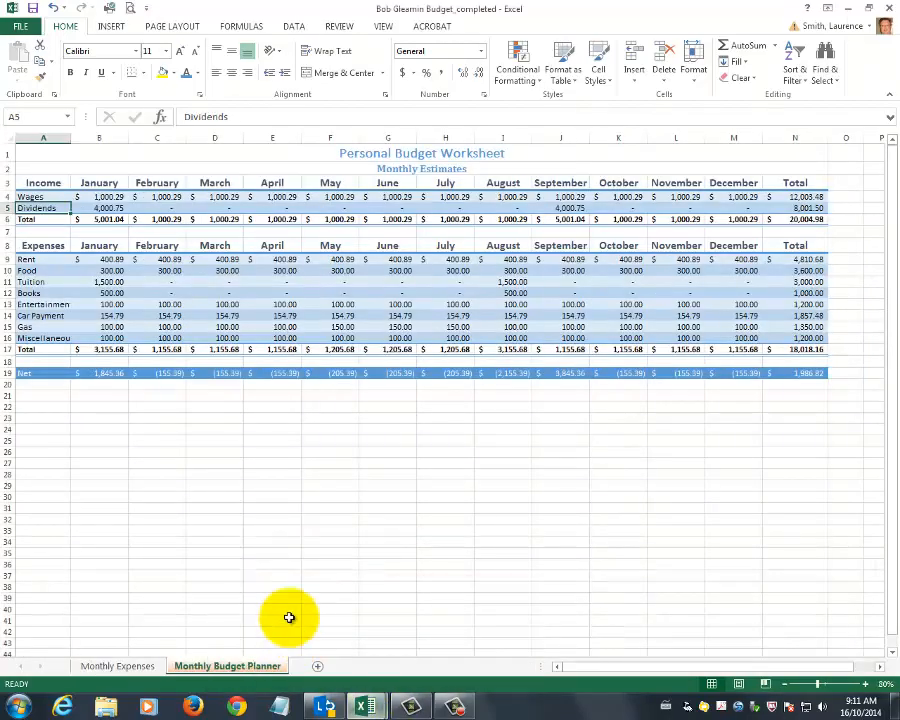
{"action": "left_click", "coordinate": [868, 686]}
{"action": "left_click", "coordinate": [868, 686]}
{"action": "left_click", "coordinate": [868, 686]}
{"action": "left_click", "coordinate": [868, 686]}
{"action": "left_click", "coordinate": [868, 686]}
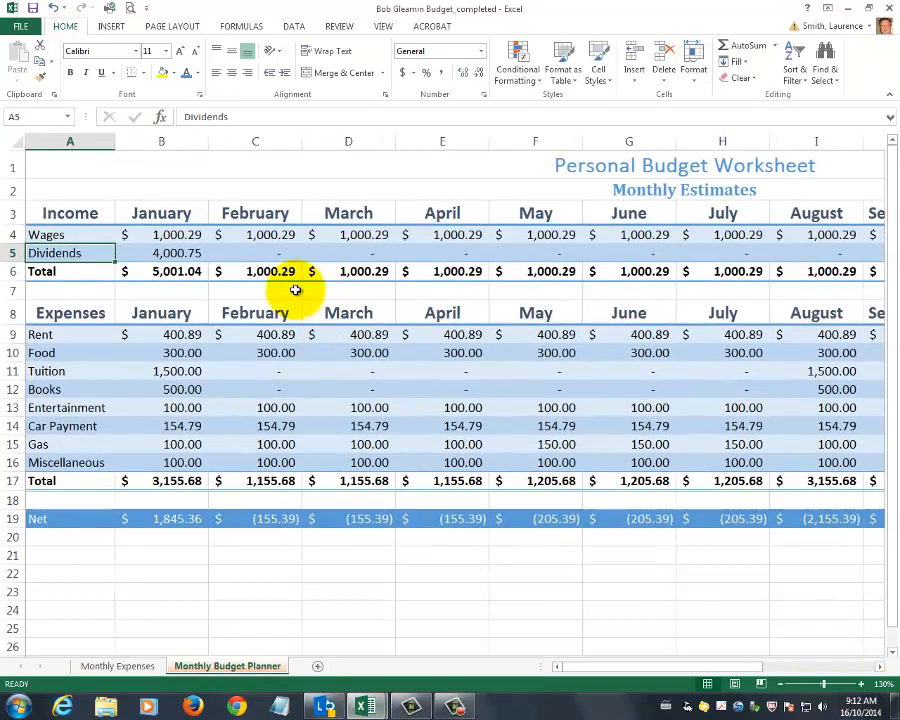
{"action": "left_click", "coordinate": [163, 235]}
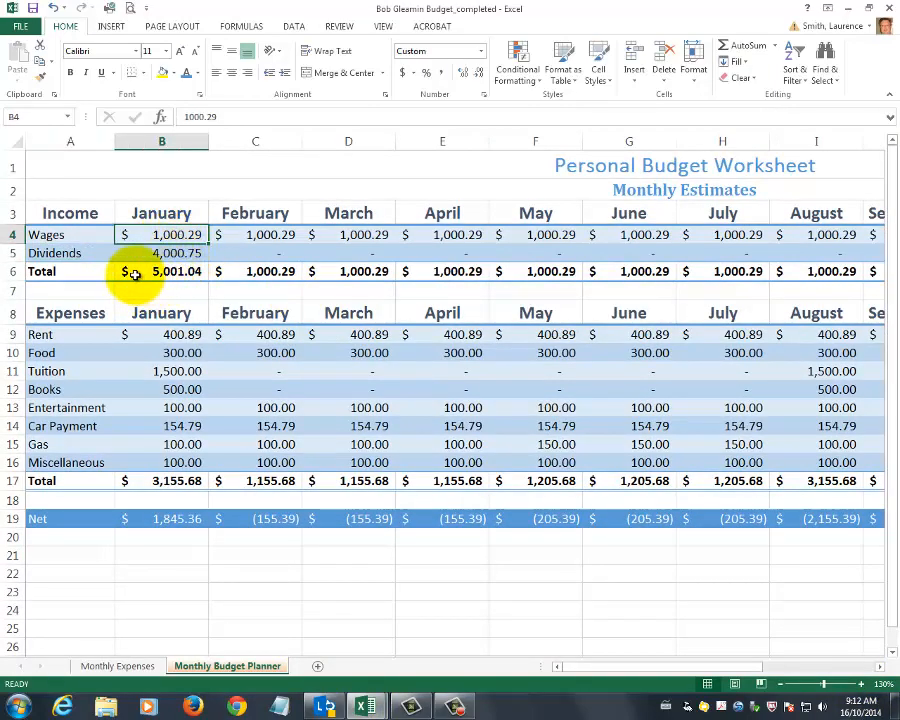
{"action": "left_click", "coordinate": [160, 273]}
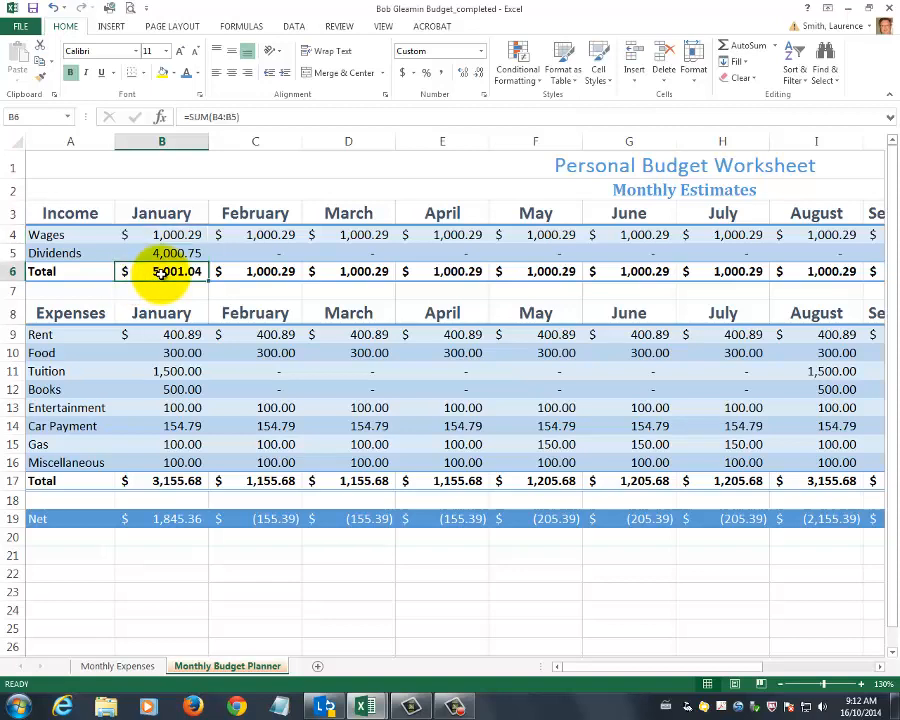
{"action": "left_click", "coordinate": [172, 345]}
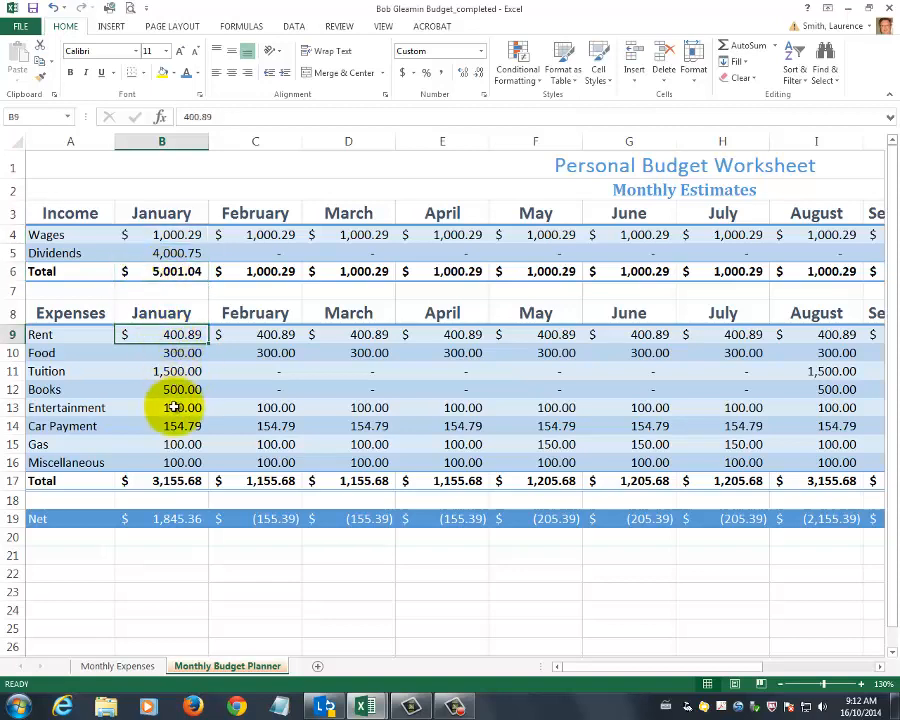
{"action": "left_click", "coordinate": [168, 482]}
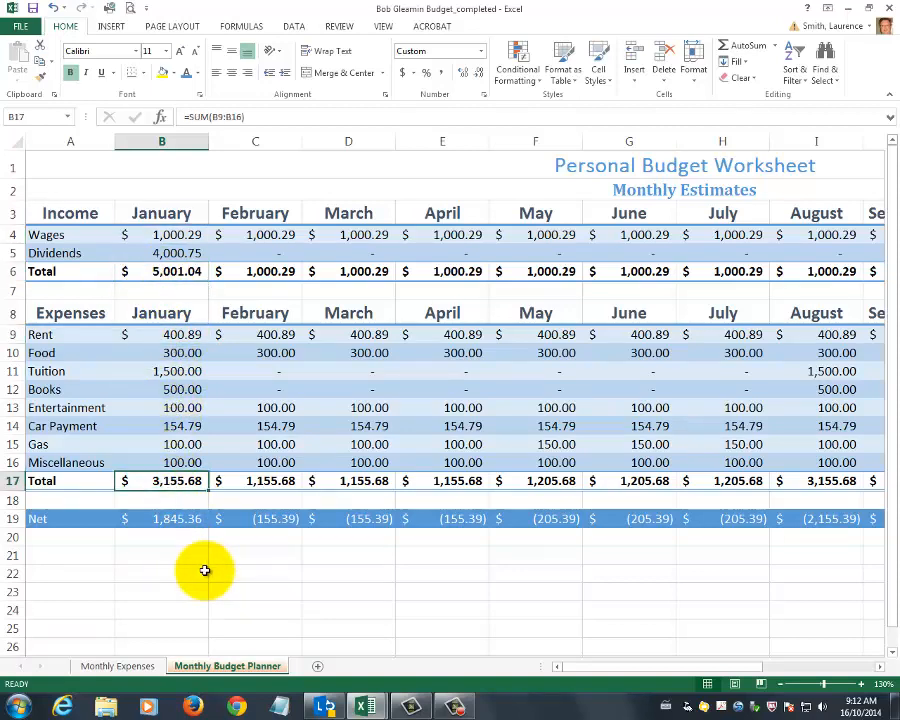
{"action": "left_click", "coordinate": [159, 519]}
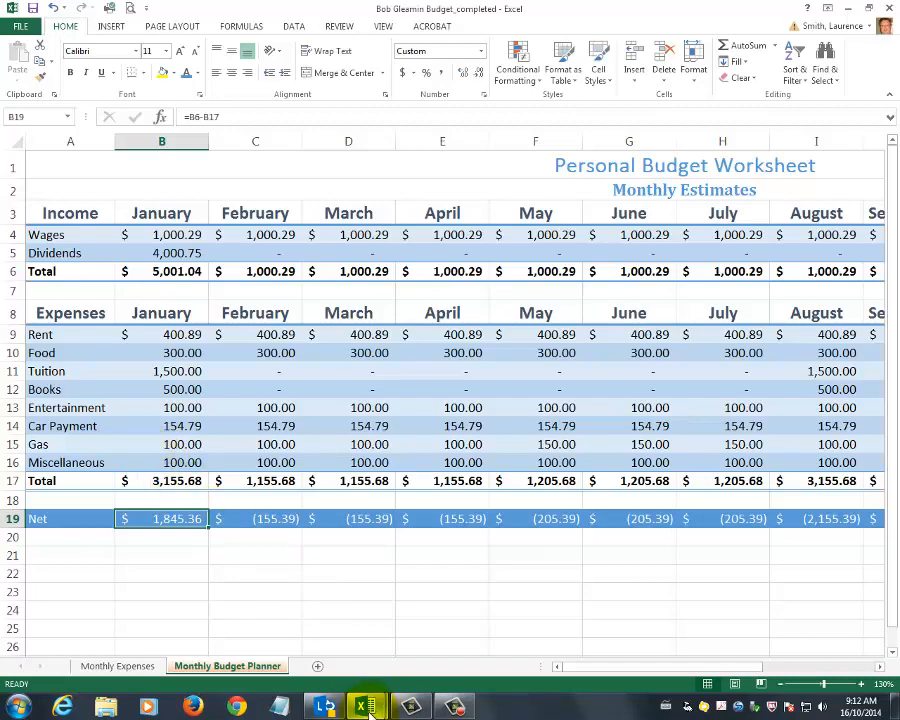
{"action": "mouse_move", "coordinate": [366, 707]}
{"action": "mouse_move", "coordinate": [437, 648]}
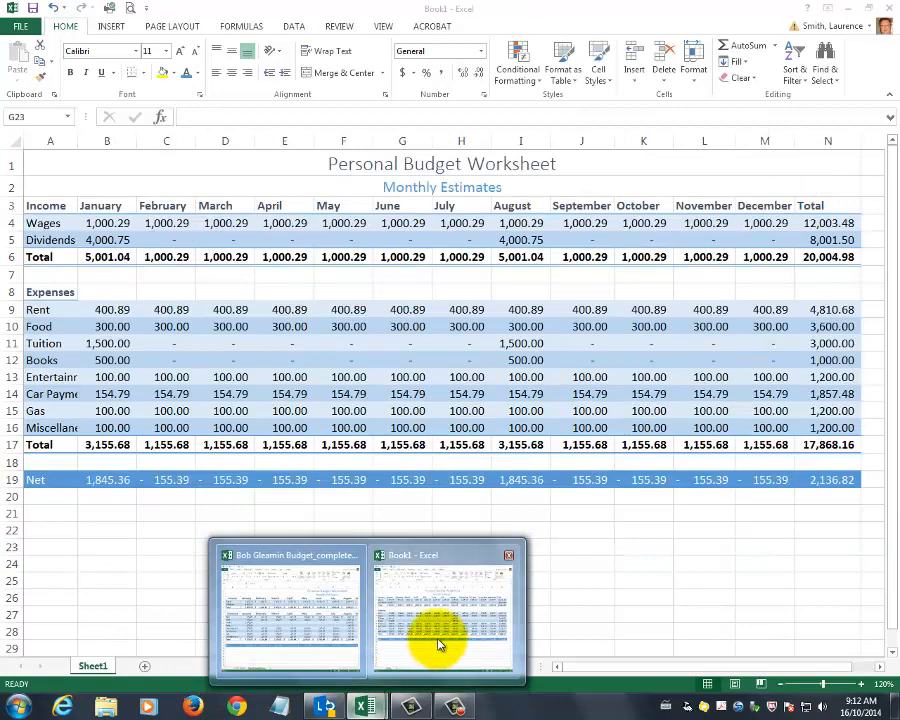
{"action": "left_click", "coordinate": [444, 626]}
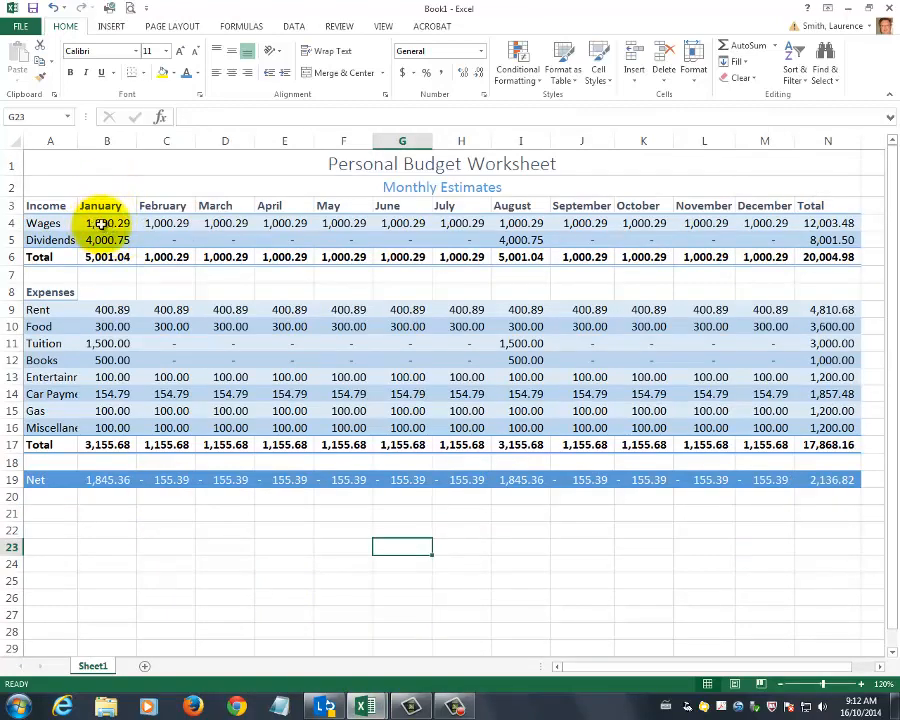
Try the Currency number format on the Wages amounts in B4:N4, and set them to Accounting instead
{"action": "left_click_drag", "start_coordinate": [103, 224], "coordinate": [848, 224]}
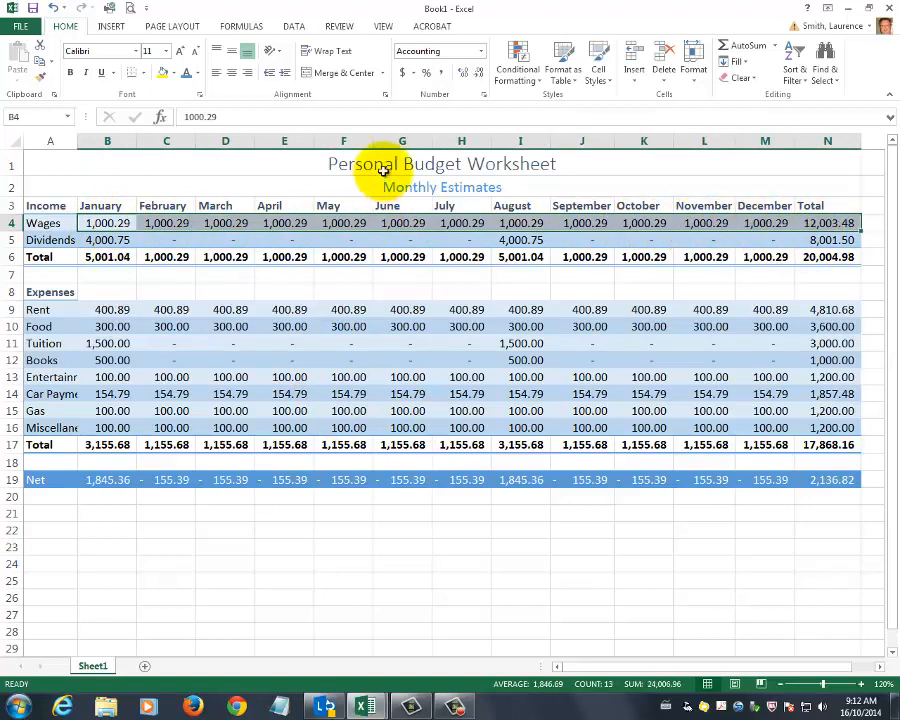
{"action": "left_click", "coordinate": [481, 55]}
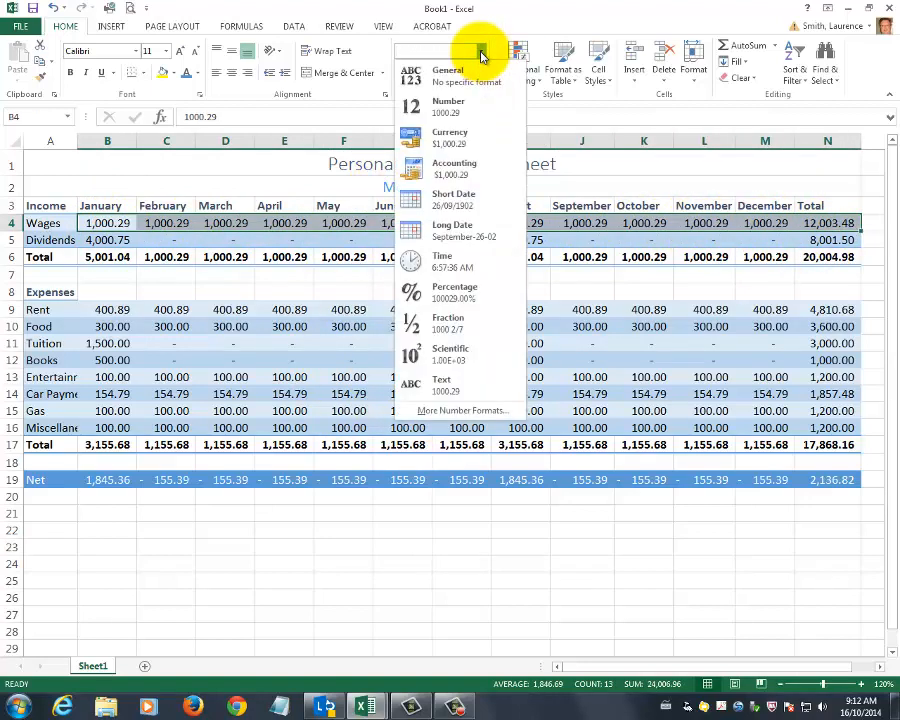
{"action": "left_click", "coordinate": [458, 146]}
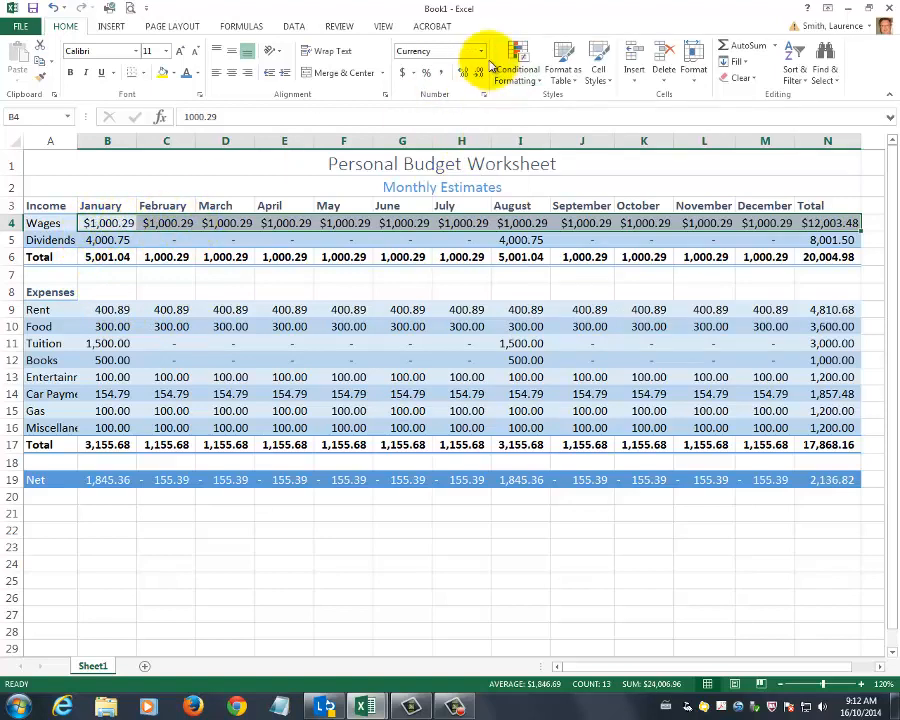
{"action": "left_click", "coordinate": [482, 51]}
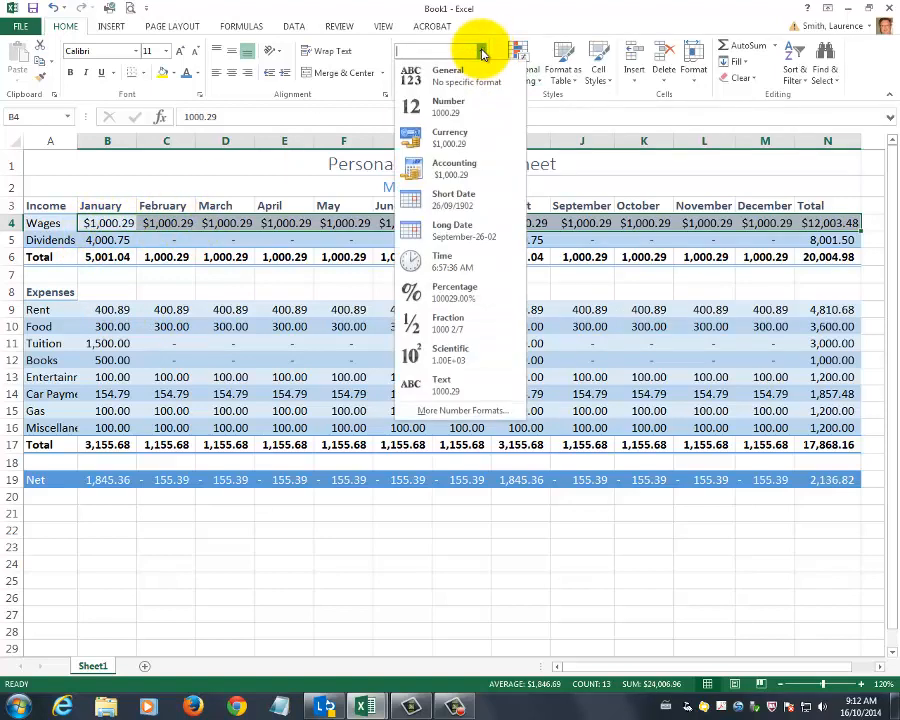
{"action": "left_click", "coordinate": [472, 174]}
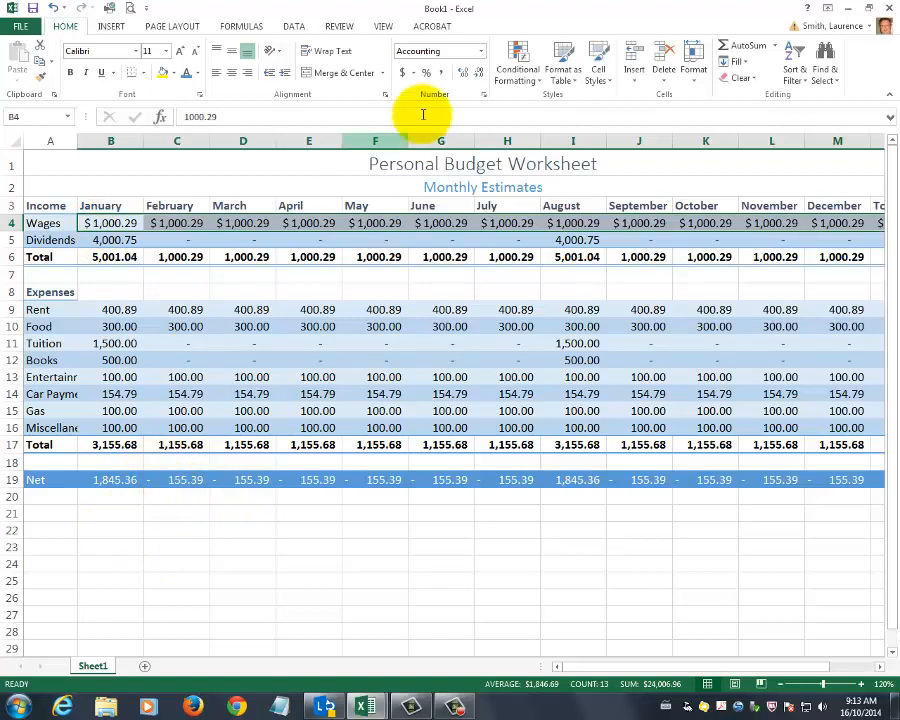
Apply the Accounting number format with dollar signs to the income Total, Rent, expense Total and Net amounts across columns B to N
{"action": "left_click_drag", "start_coordinate": [104, 257], "coordinate": [860, 263]}
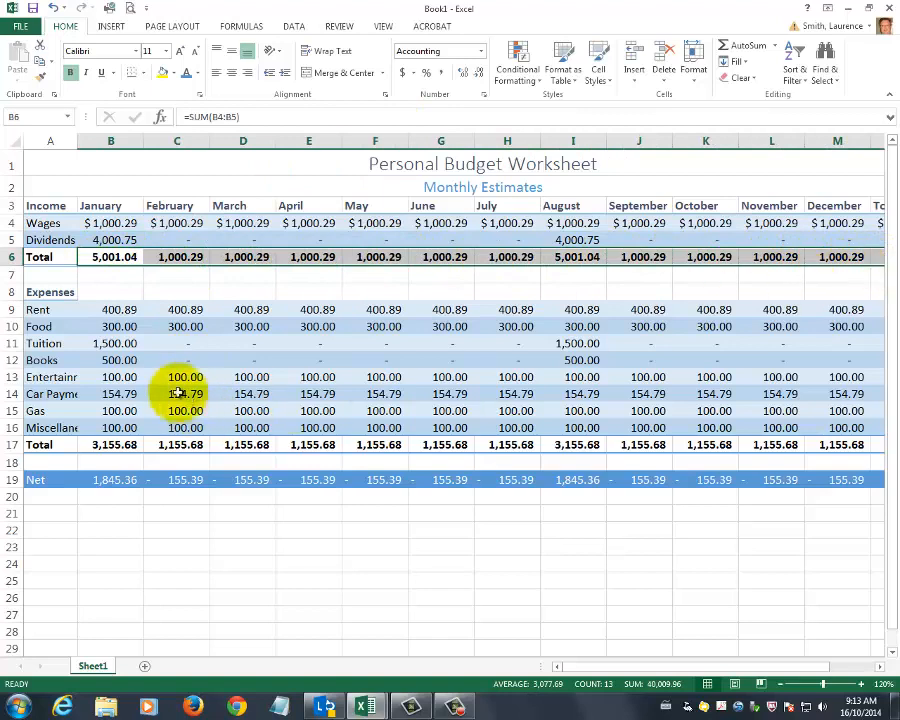
{"action": "left_click_drag", "start_coordinate": [99, 309], "coordinate": [876, 307]}
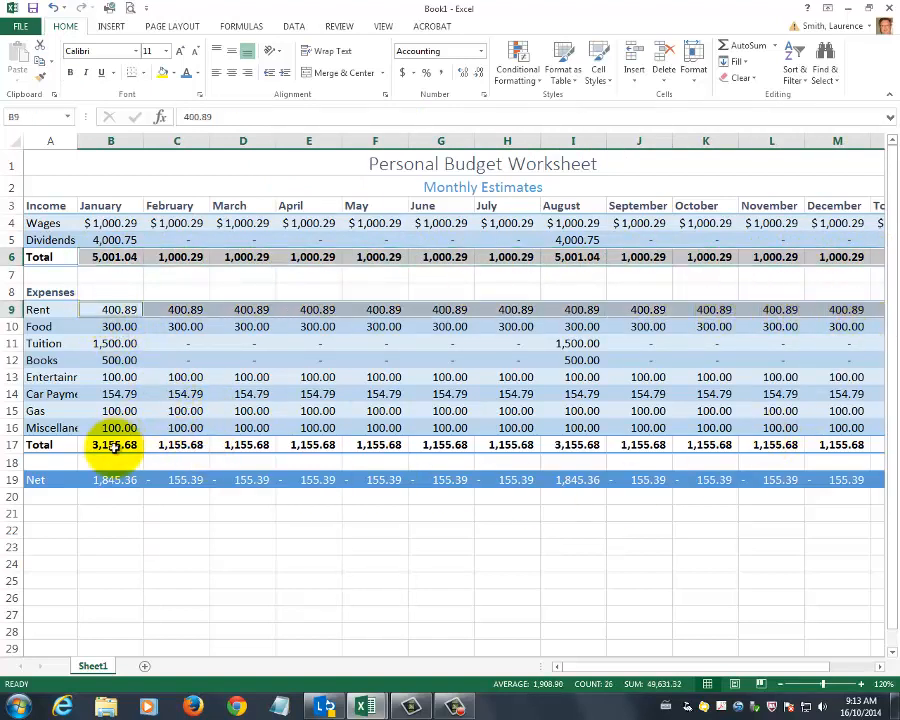
{"action": "left_click_drag", "start_coordinate": [112, 444], "coordinate": [876, 446]}
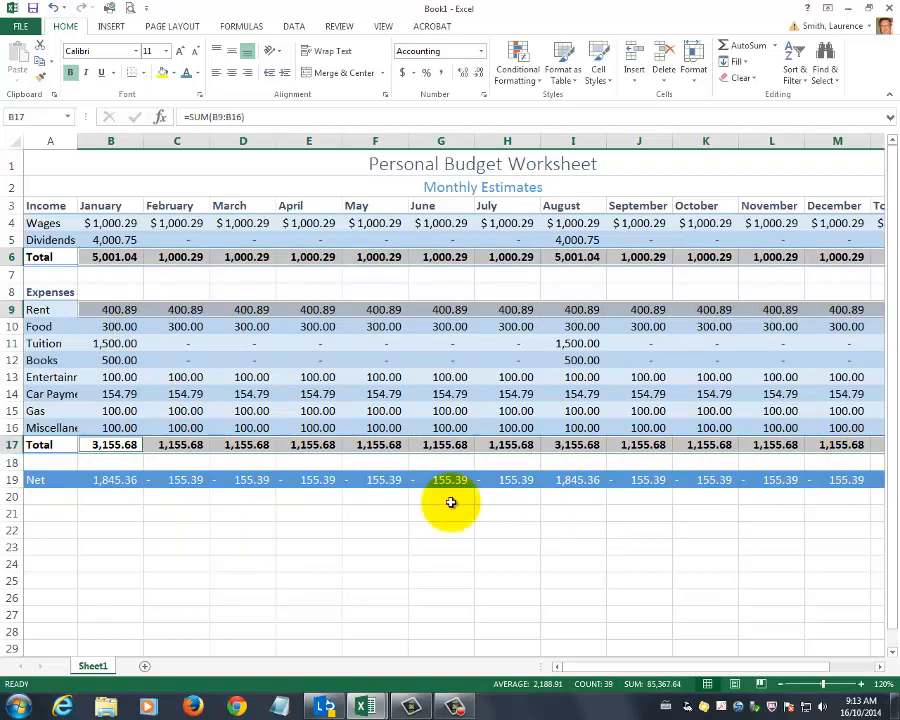
{"action": "left_click_drag", "start_coordinate": [94, 479], "coordinate": [878, 481]}
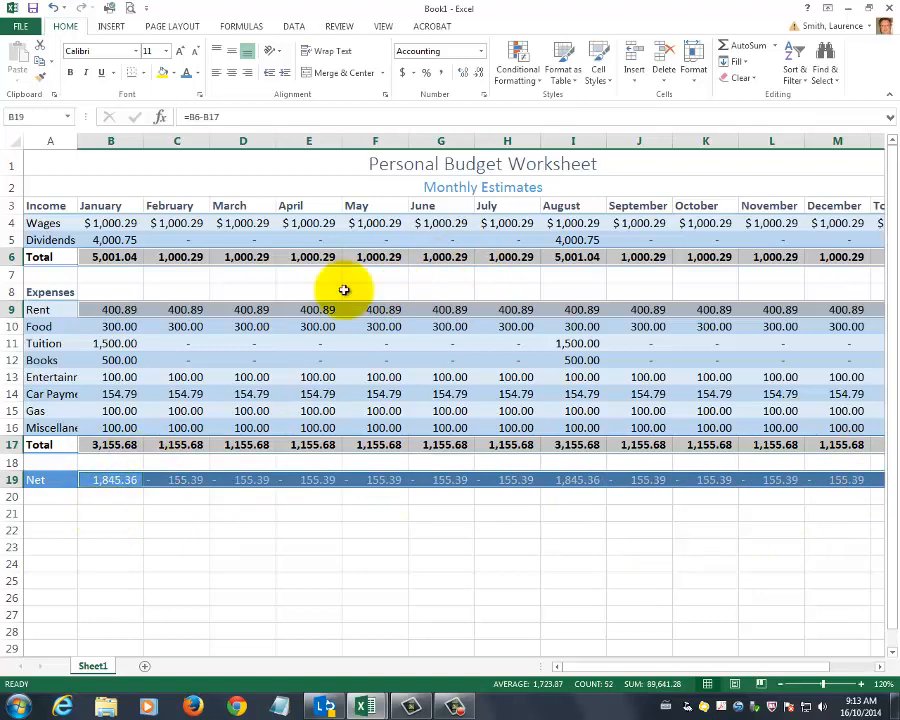
{"action": "left_click", "coordinate": [481, 54]}
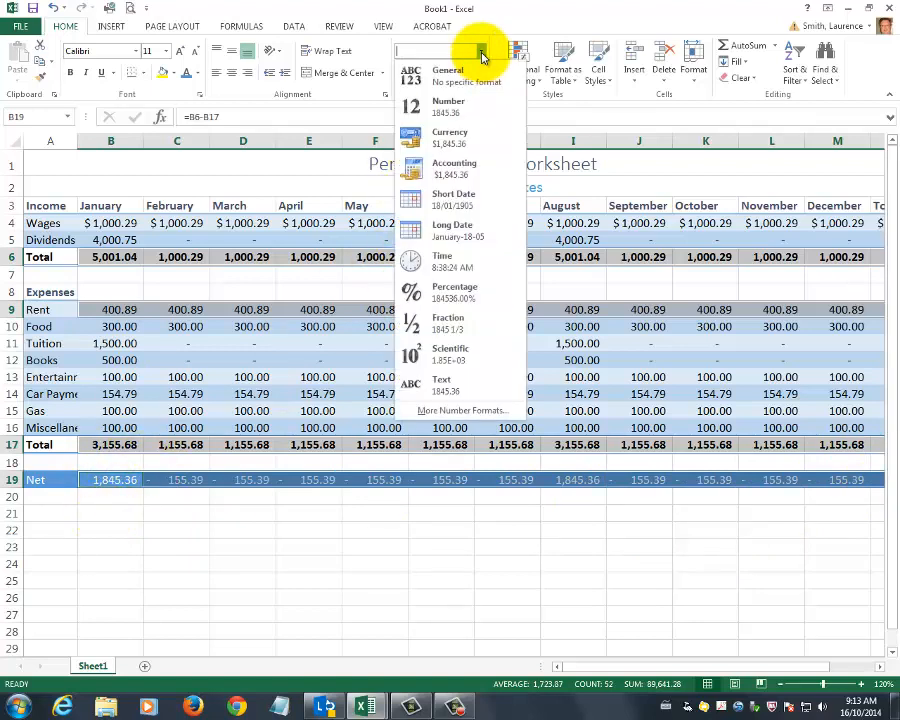
{"action": "left_click", "coordinate": [459, 170]}
{"action": "left_click", "coordinate": [188, 532]}
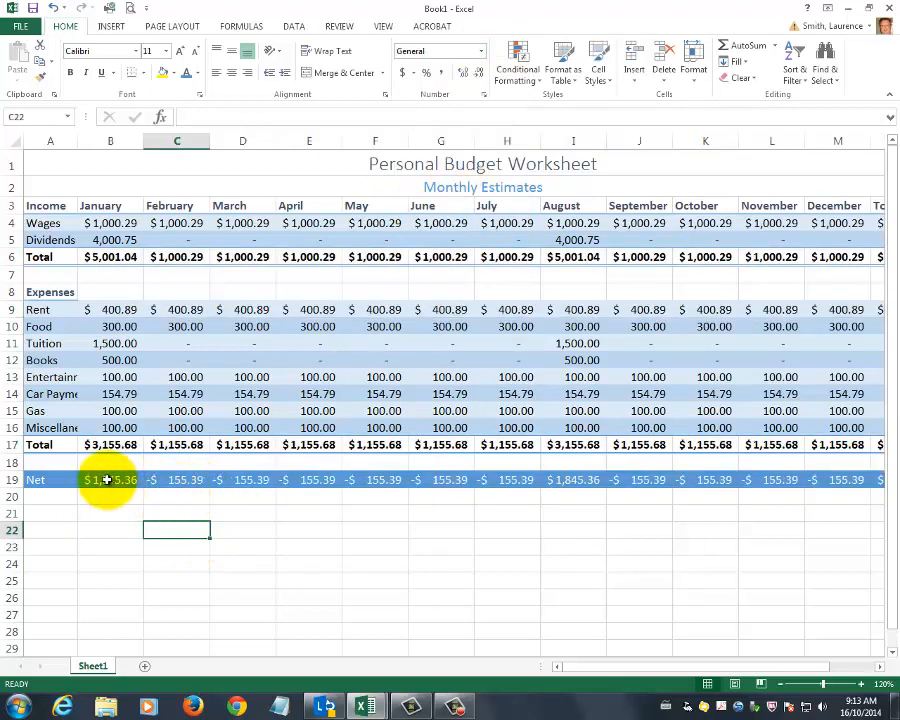
Try the Currency number format on the January to June Net amounts in B19:G19, and undo the change
{"action": "left_click_drag", "start_coordinate": [106, 480], "coordinate": [460, 479]}
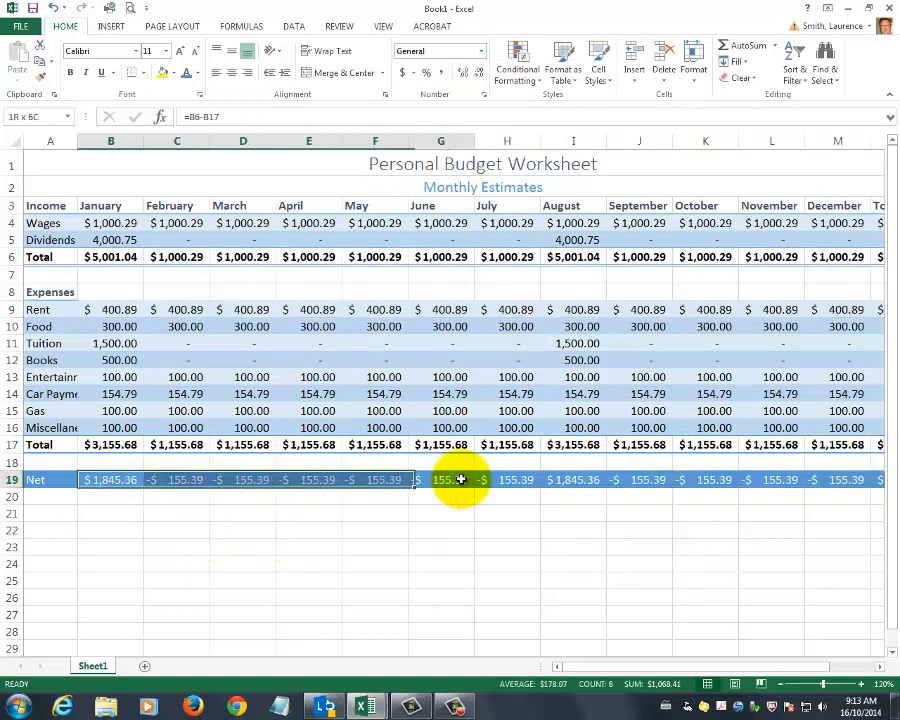
{"action": "left_click", "coordinate": [481, 51]}
{"action": "left_click", "coordinate": [469, 136]}
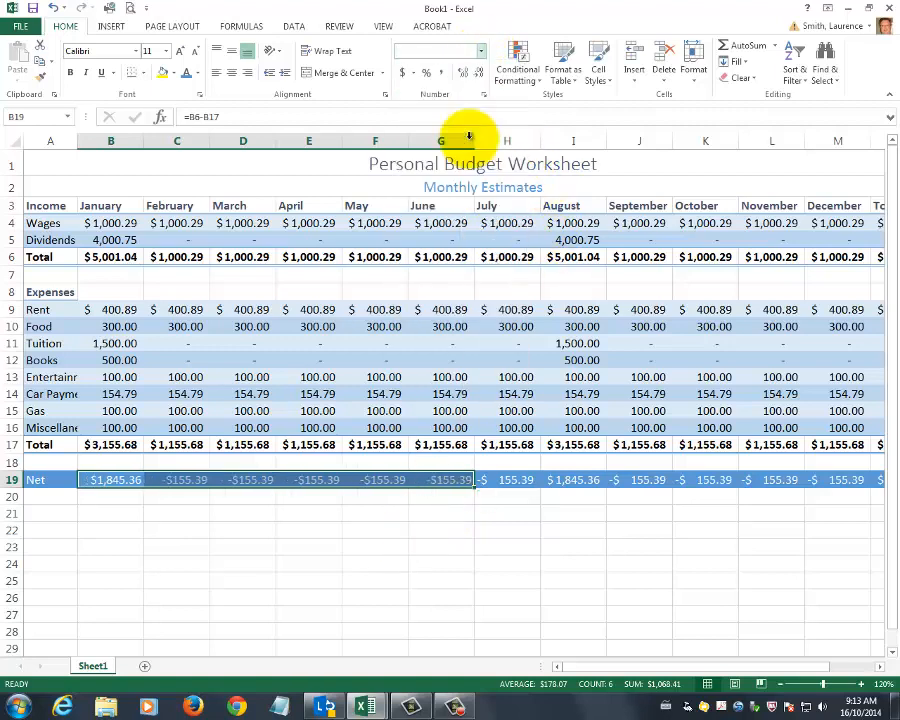
{"action": "left_click", "coordinate": [310, 546]}
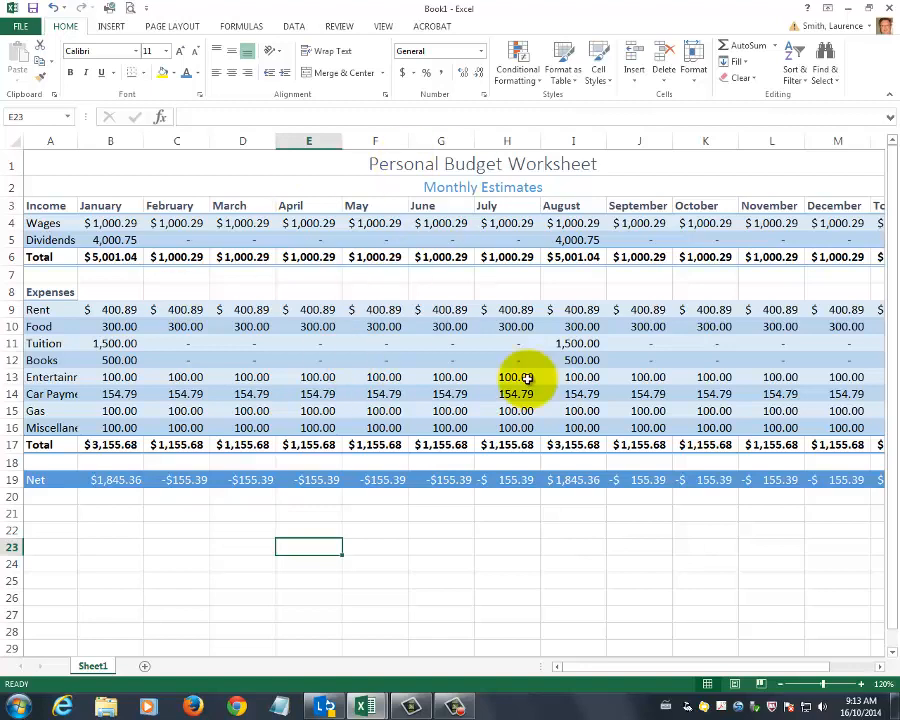
{"action": "left_click", "coordinate": [56, 10]}
{"action": "left_click", "coordinate": [410, 532]}
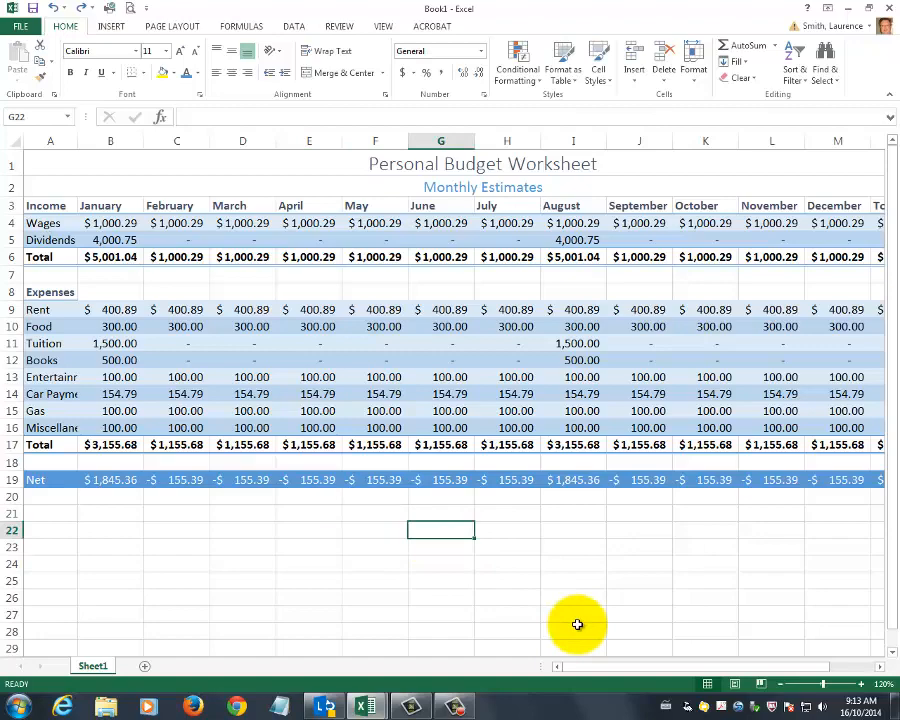
{"action": "left_click", "coordinate": [781, 686]}
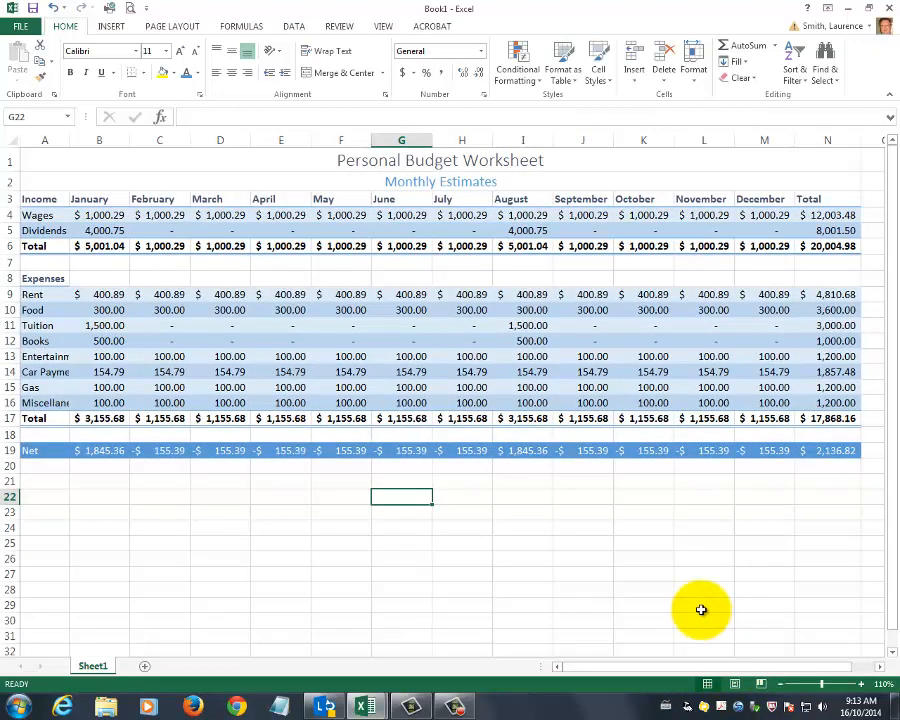